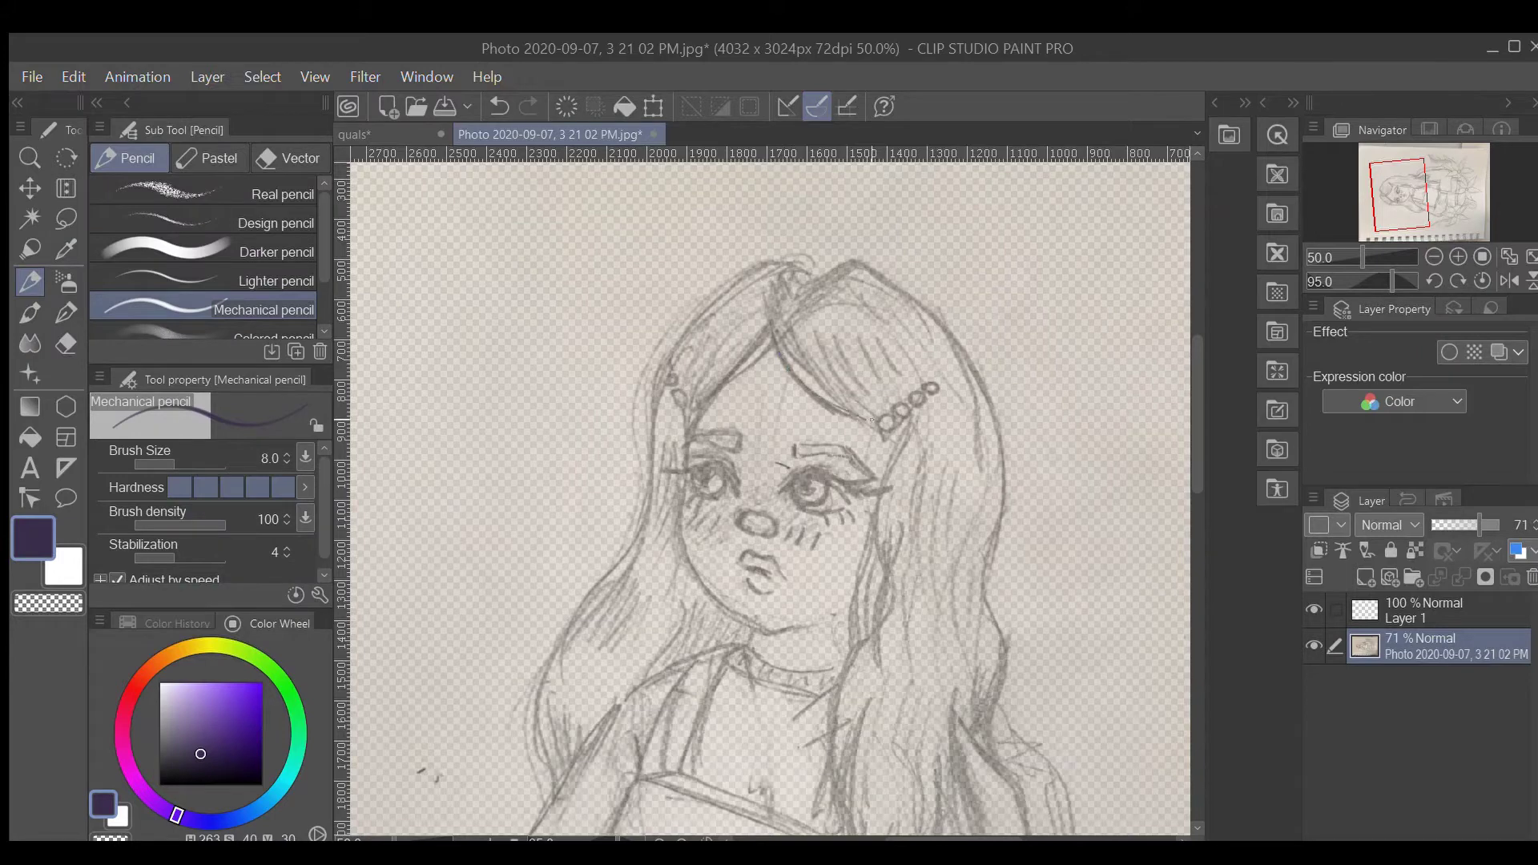
- Undo the last stroke and trace the centre-parted hairline over the forehead in dark purple on Layer 1
key(ctrl+z)
click(1425, 610)
mouse_move(769, 320)
mouse_down()
mouse_move(872, 424)
mouse_move(762, 337)
mouse_move(686, 445)
mouse_up()
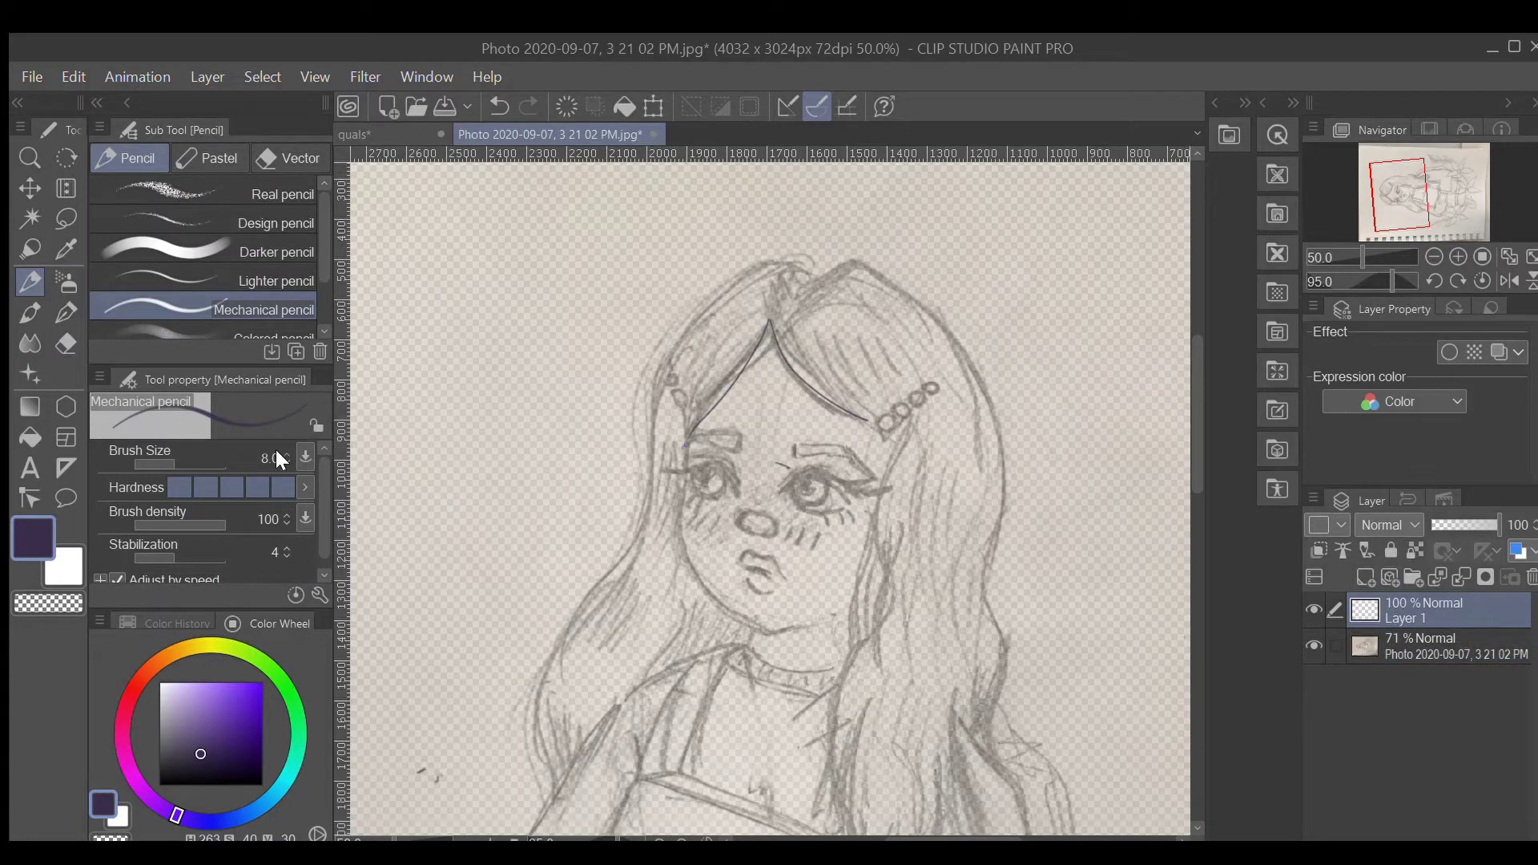
- Set the Mechanical pencil's brush size to 11 and trace both eyebrows
drag(277, 452, 296, 440)
mouse_move(686, 446)
mouse_down()
mouse_move(741, 430)
mouse_move(876, 480)
mouse_up()
drag(687, 446, 699, 597)
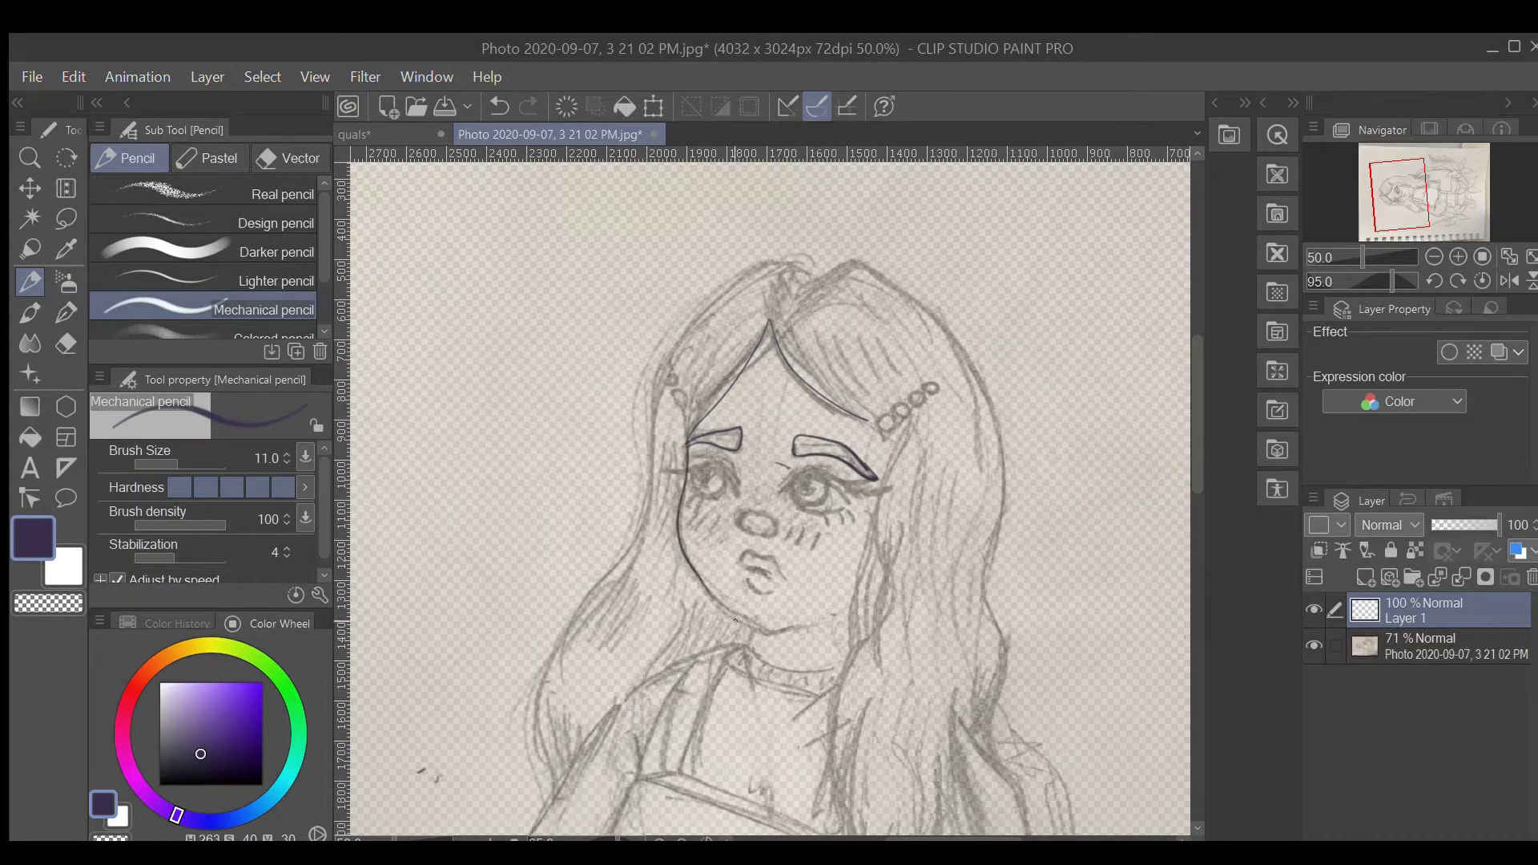
key(ctrl+z)
- Trace the girl's left-hand outer hair contour from the crown down to the shoulder
mouse_move(799, 276)
mouse_down()
mouse_move(725, 291)
mouse_move(637, 529)
mouse_up()
scroll(1194, 393, down, 1)
scroll(1193, 392, down, 3)
drag(641, 332, 561, 597)
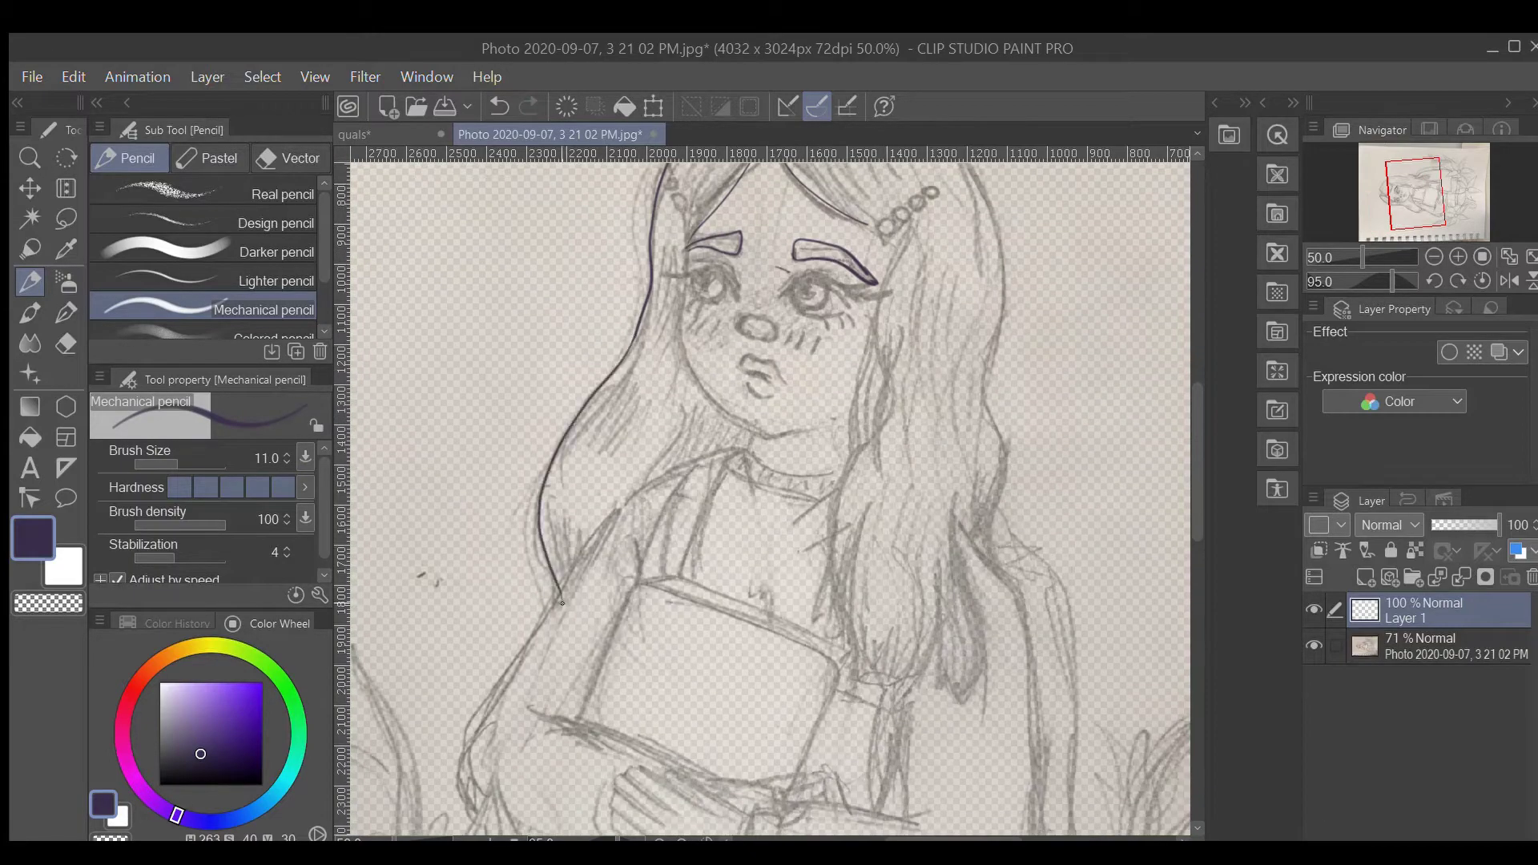
- Trace the front hair locks beside the right side of the face, ending them with jagged tips
scroll(561, 597, up, 1)
mouse_move(909, 288)
mouse_down()
mouse_move(891, 566)
mouse_move(867, 407)
mouse_move(834, 607)
mouse_move(894, 755)
mouse_move(855, 673)
mouse_move(875, 731)
mouse_up()
mouse_move(938, 622)
mouse_down()
mouse_move(873, 728)
mouse_move(938, 738)
mouse_up()
drag(955, 537, 970, 740)
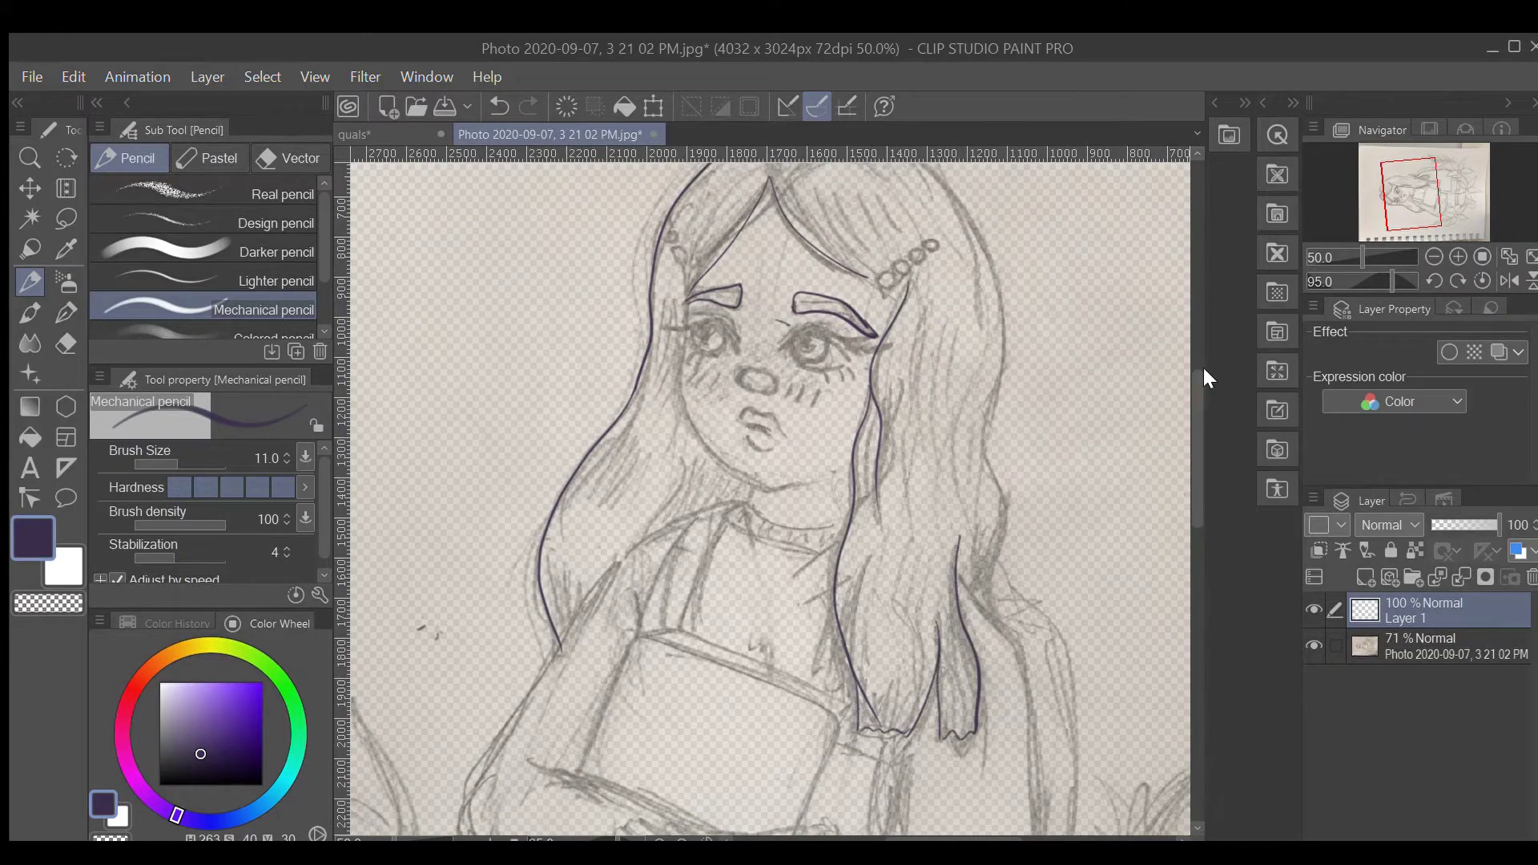
- Trace the right-hand outer hair contour from the parting to the shoulder and the short hair edge beside the neck
scroll(1201, 376, up, 2)
mouse_move(801, 233)
mouse_down()
mouse_move(982, 322)
mouse_move(1005, 713)
mouse_up()
drag(677, 585, 648, 637)
scroll(647, 636, down, 2)
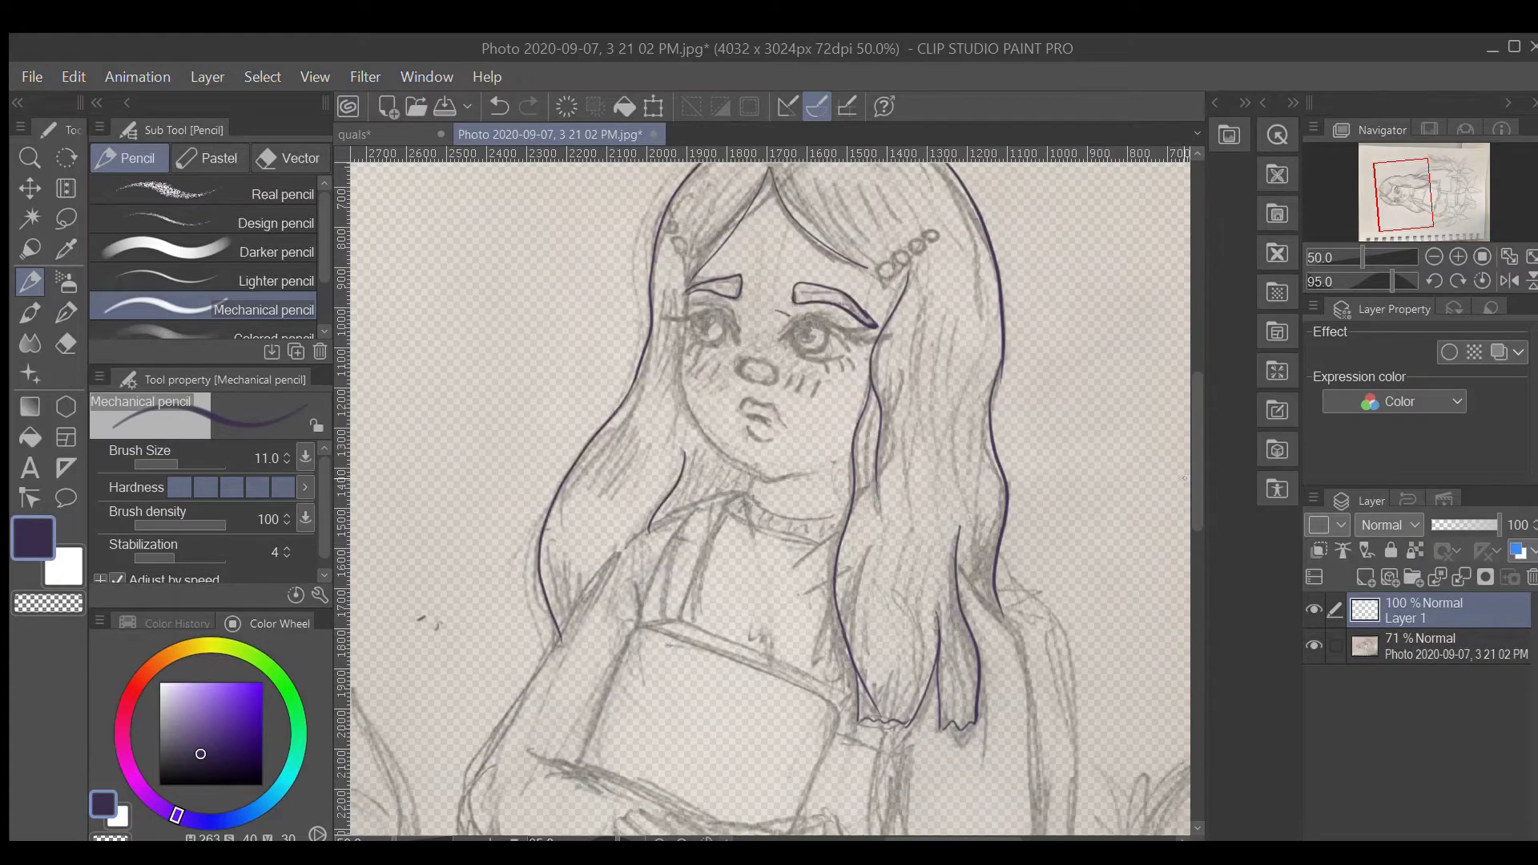
- Clean the line near the front lock's tips with the Hard eraser and return to the Mechanical pencil
key(e)
drag(855, 661, 879, 715)
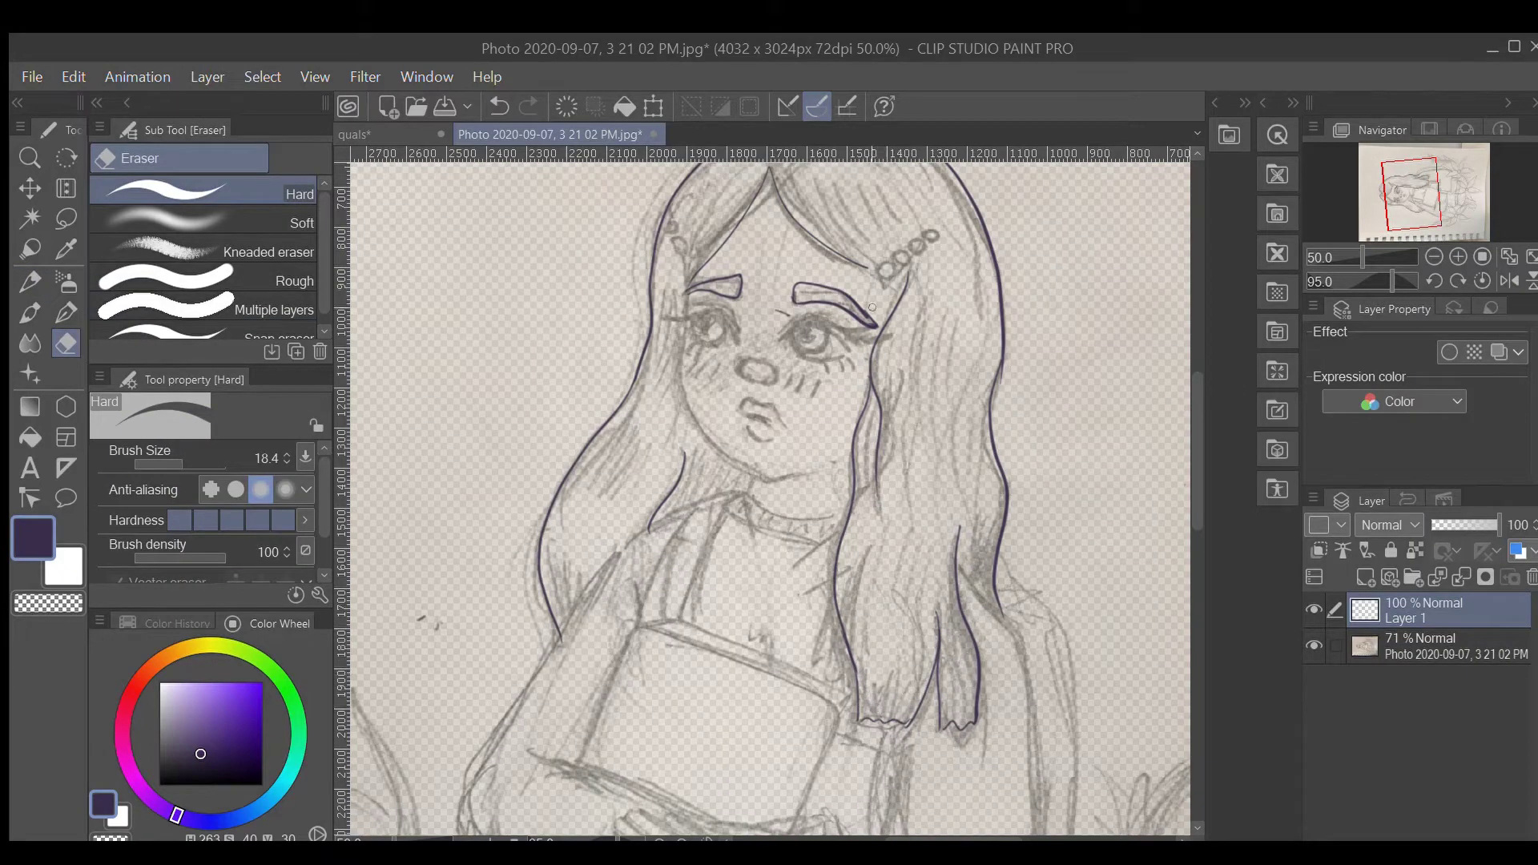
key(p)
key(p)
- Choose a light tan and trace the face outline, the nose and both hands with it
scroll(865, 288, up, 2)
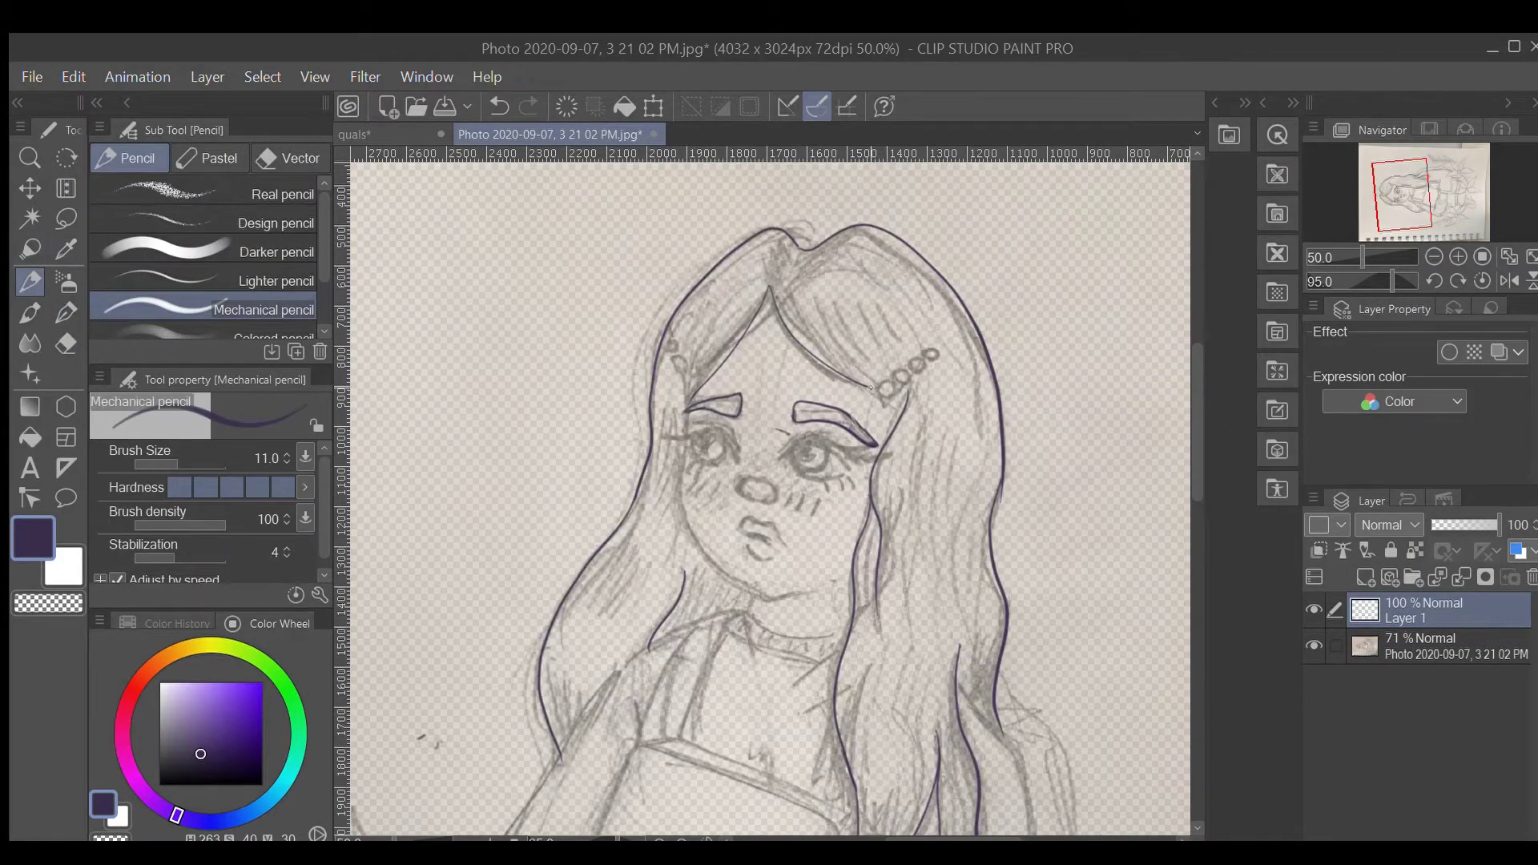
click(167, 657)
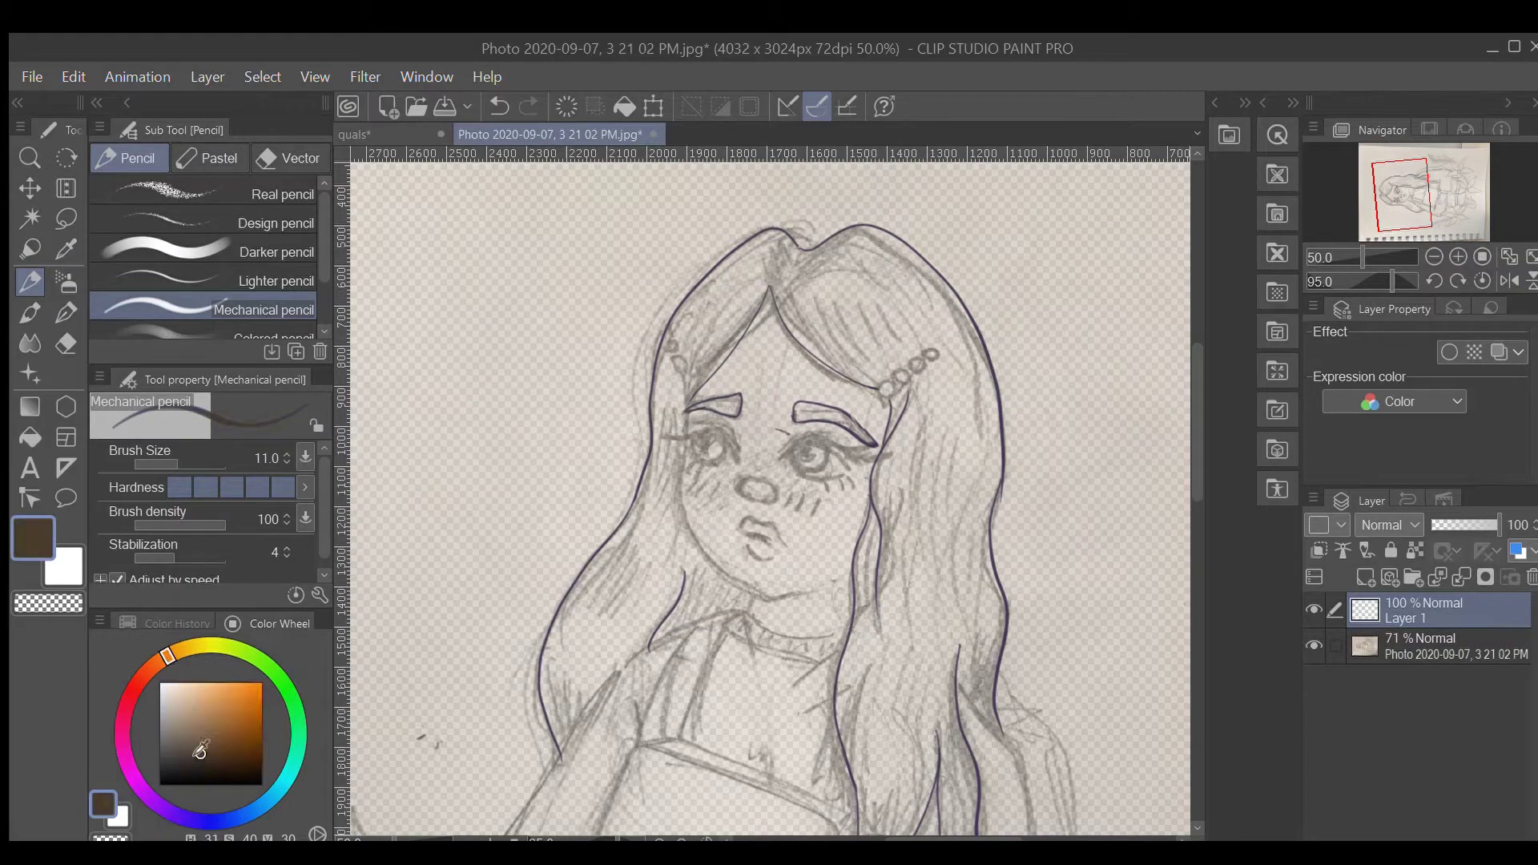
click(184, 710)
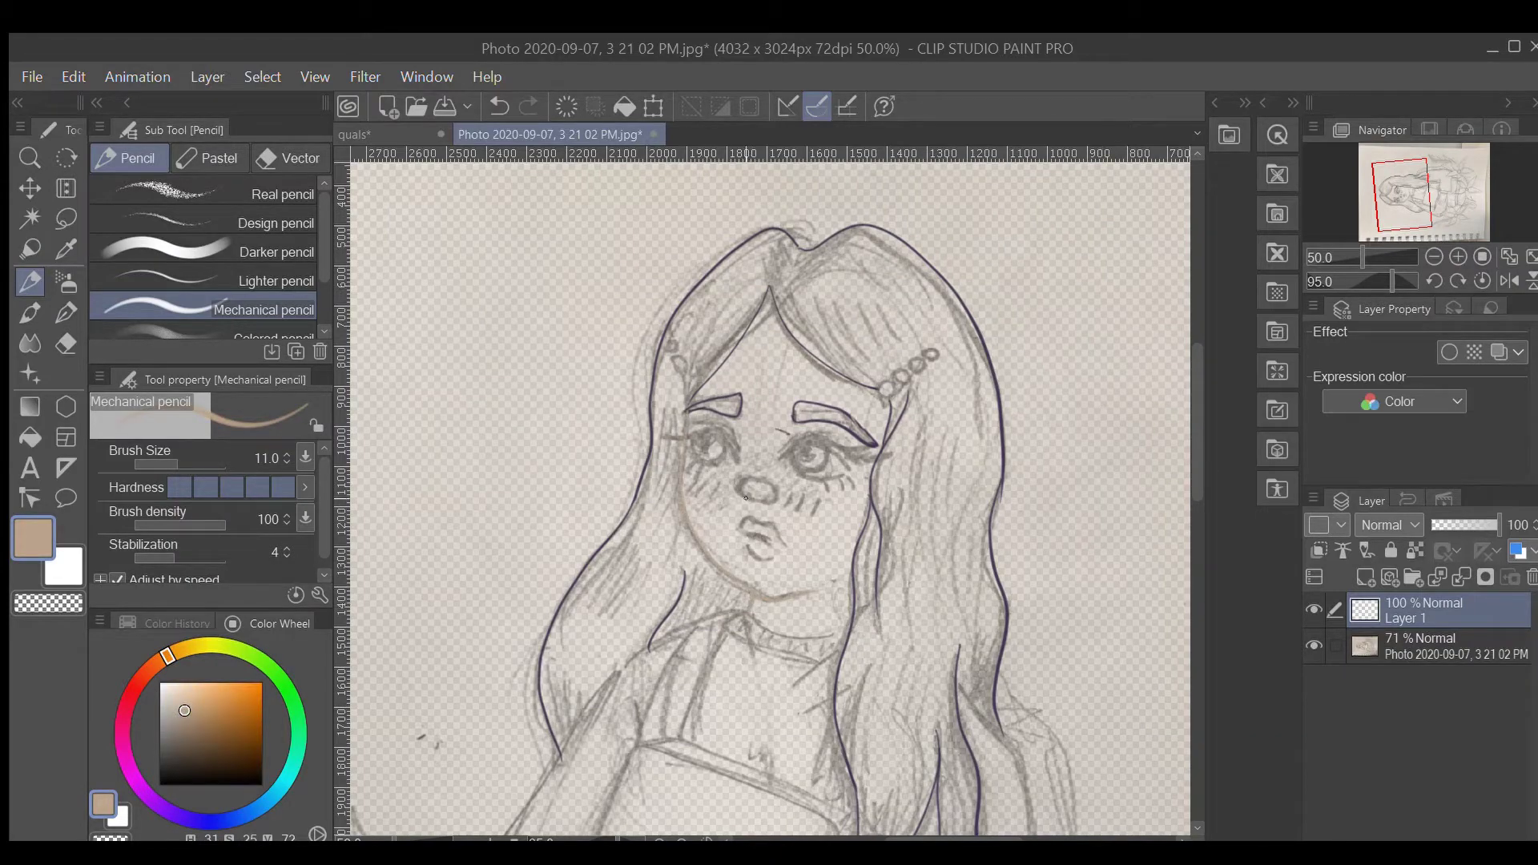
scroll(757, 480, down, 8)
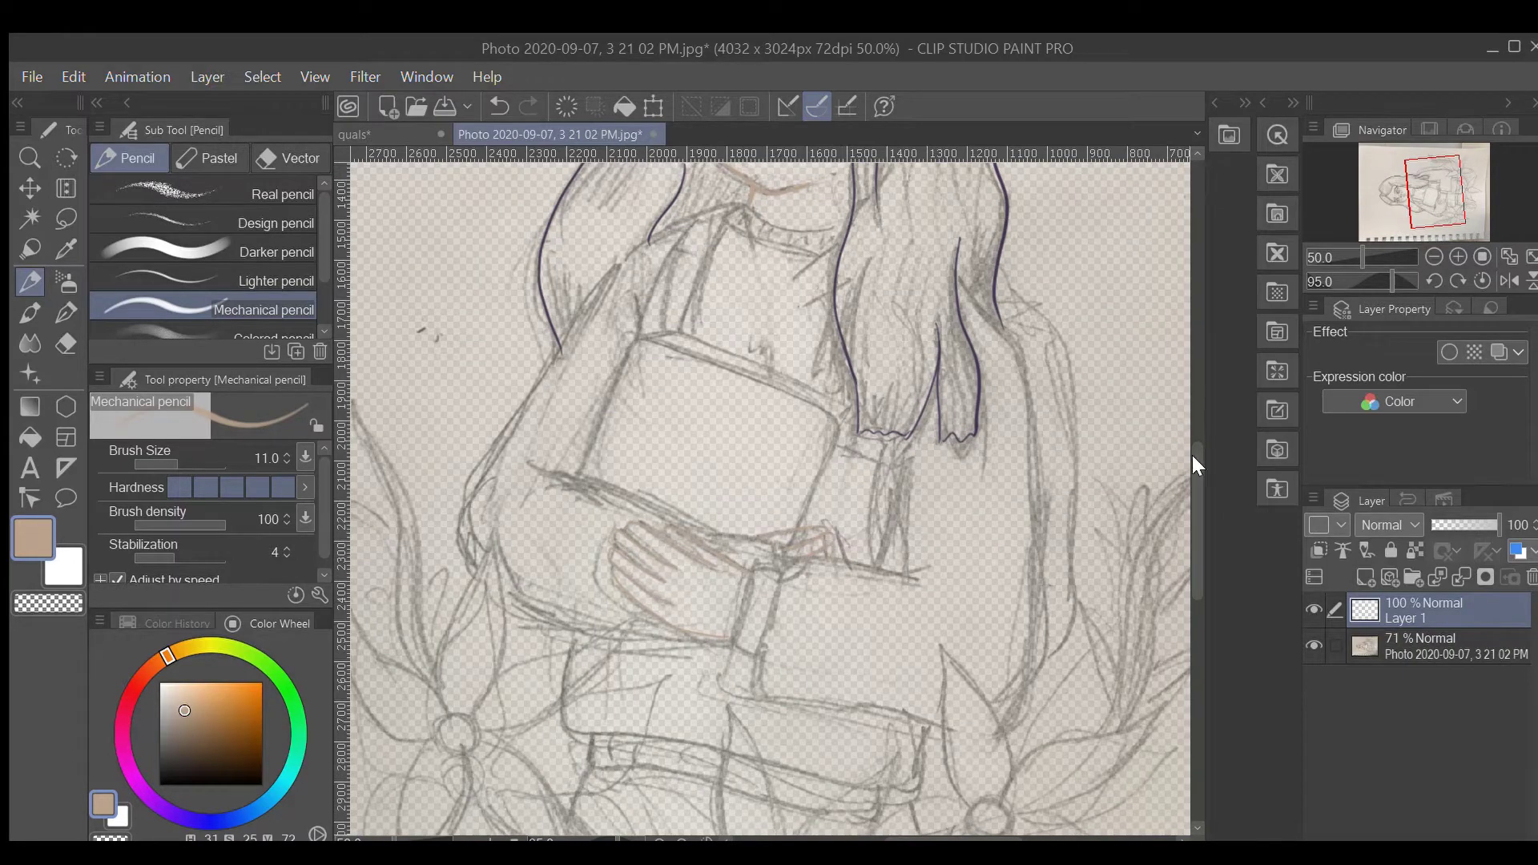
scroll(1192, 455, up, 8)
- Choose a deep pink and trace the sweater's right-hand shoulder, sleeve and cuff
click(122, 721)
click(225, 700)
scroll(1183, 478, down, 6)
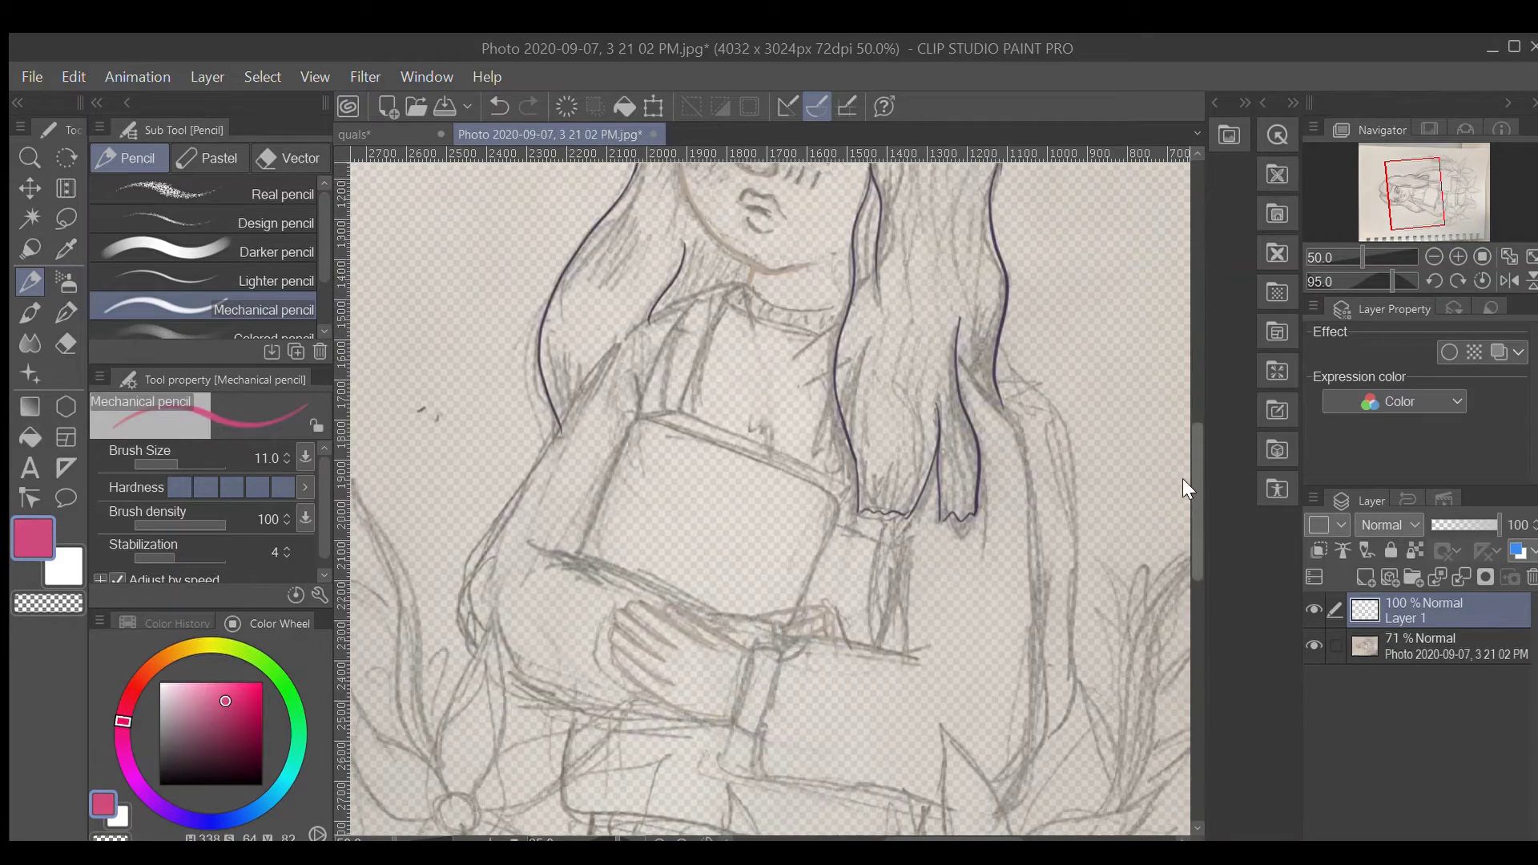
mouse_move(961, 368)
mouse_down()
mouse_move(1026, 503)
mouse_move(1034, 724)
mouse_up()
scroll(1035, 725, down, 4)
drag(1033, 528, 1007, 618)
mouse_move(753, 461)
mouse_down()
mouse_move(929, 616)
mouse_move(756, 549)
mouse_move(927, 465)
mouse_move(913, 575)
mouse_up()
scroll(928, 465, up, 3)
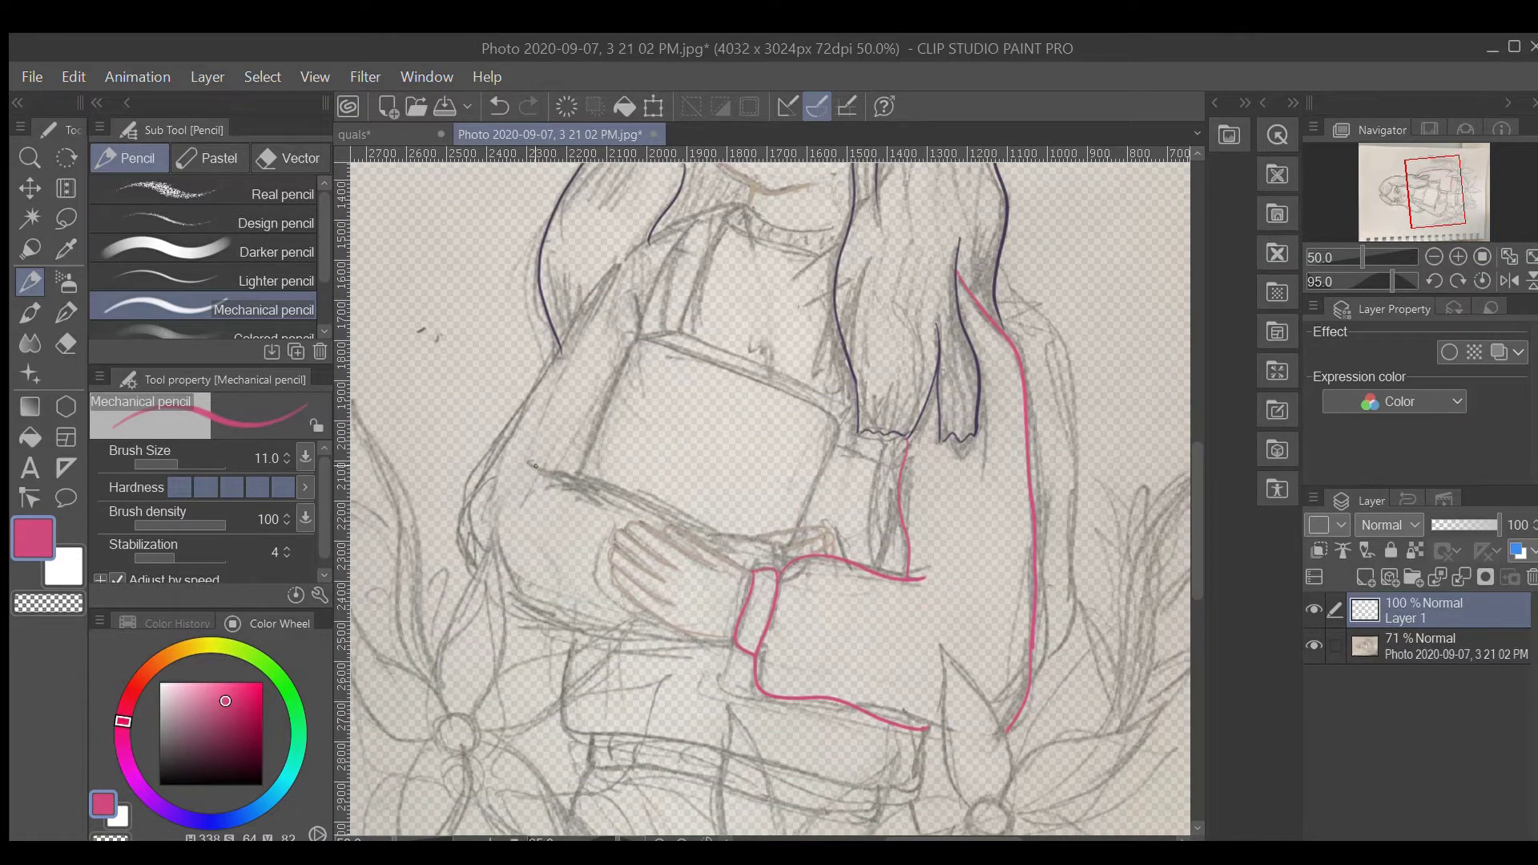
- Trace the left-hand sleeve's forearm edge and outer arm up to the shoulder, plus the collar, in deep pink
mouse_move(528, 462)
mouse_down()
mouse_move(765, 535)
mouse_move(781, 569)
mouse_up()
mouse_move(479, 563)
mouse_down()
mouse_move(570, 333)
mouse_move(705, 210)
mouse_up()
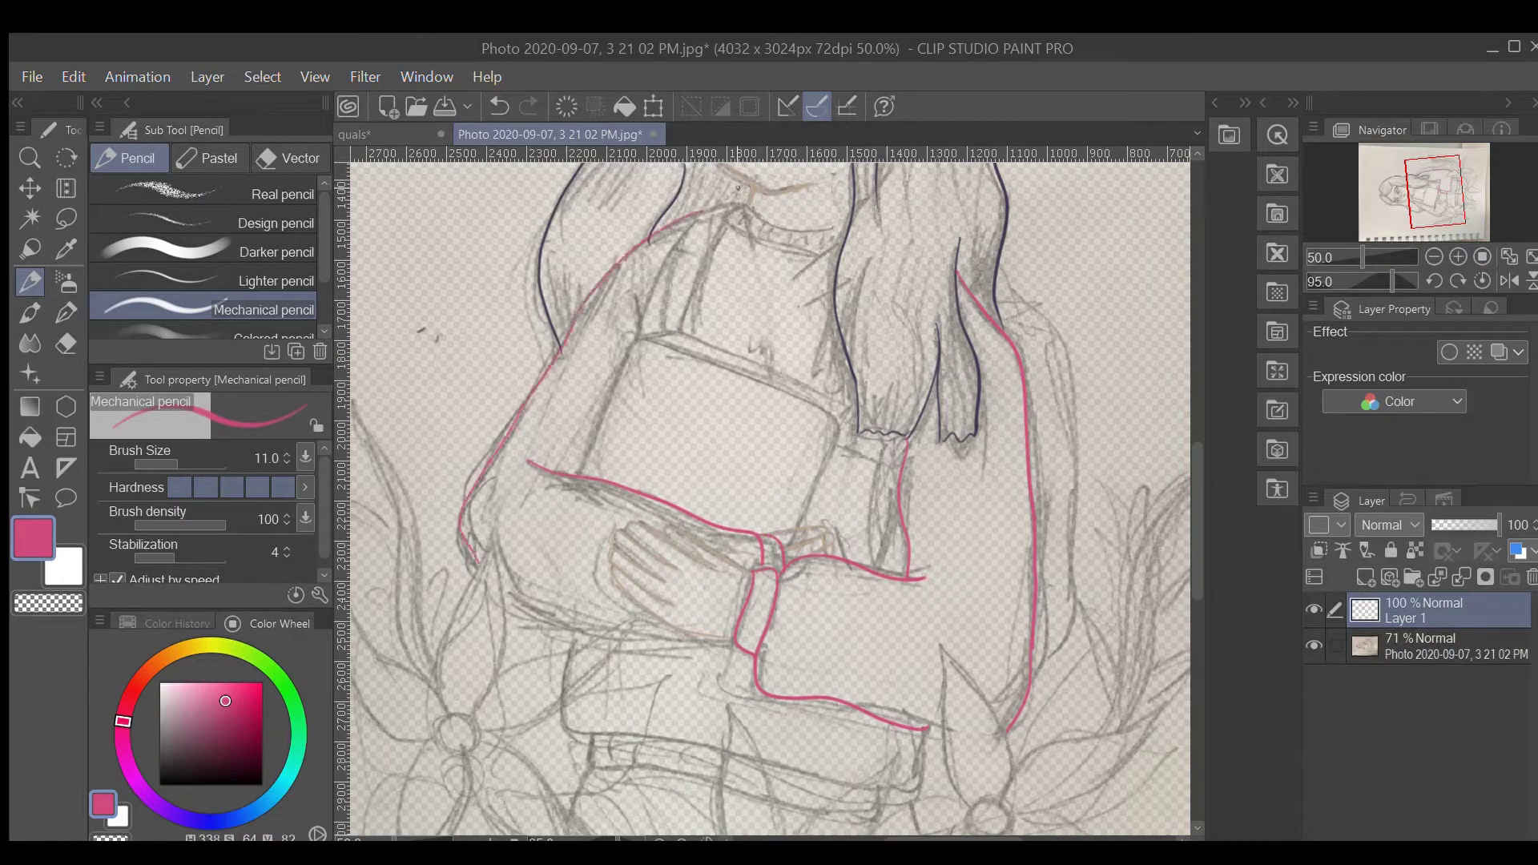
scroll(738, 188, up, 5)
mouse_move(725, 429)
mouse_down()
mouse_move(836, 441)
mouse_move(843, 465)
mouse_up()
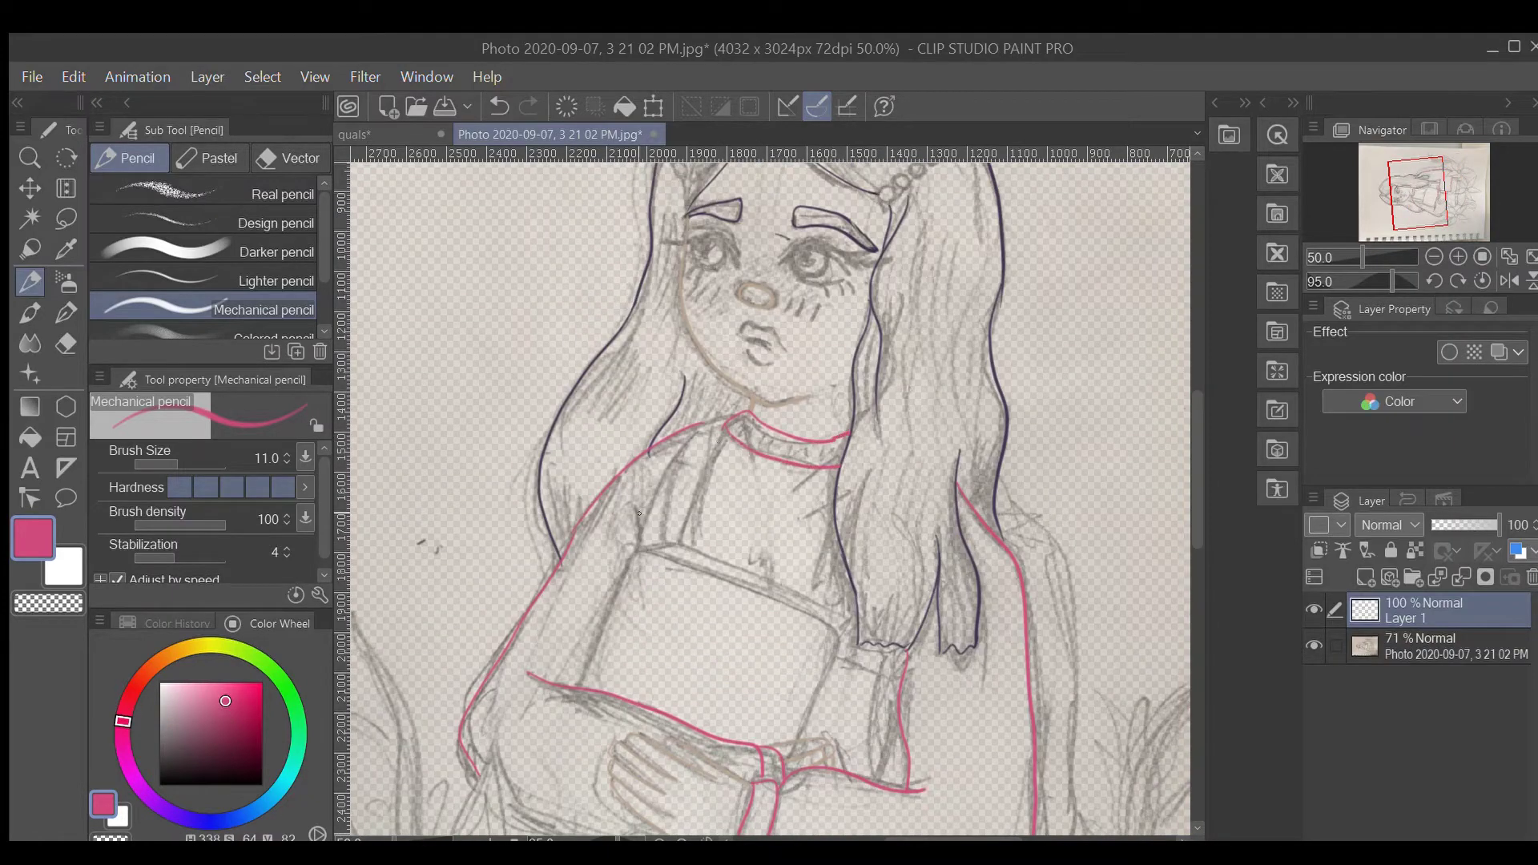
- Trace the sweater's lower body with its hem band and the underside of the left-hand forearm in deep pink
scroll(638, 514, down, 10)
mouse_move(573, 424)
mouse_down()
mouse_move(581, 535)
mouse_move(926, 528)
mouse_up()
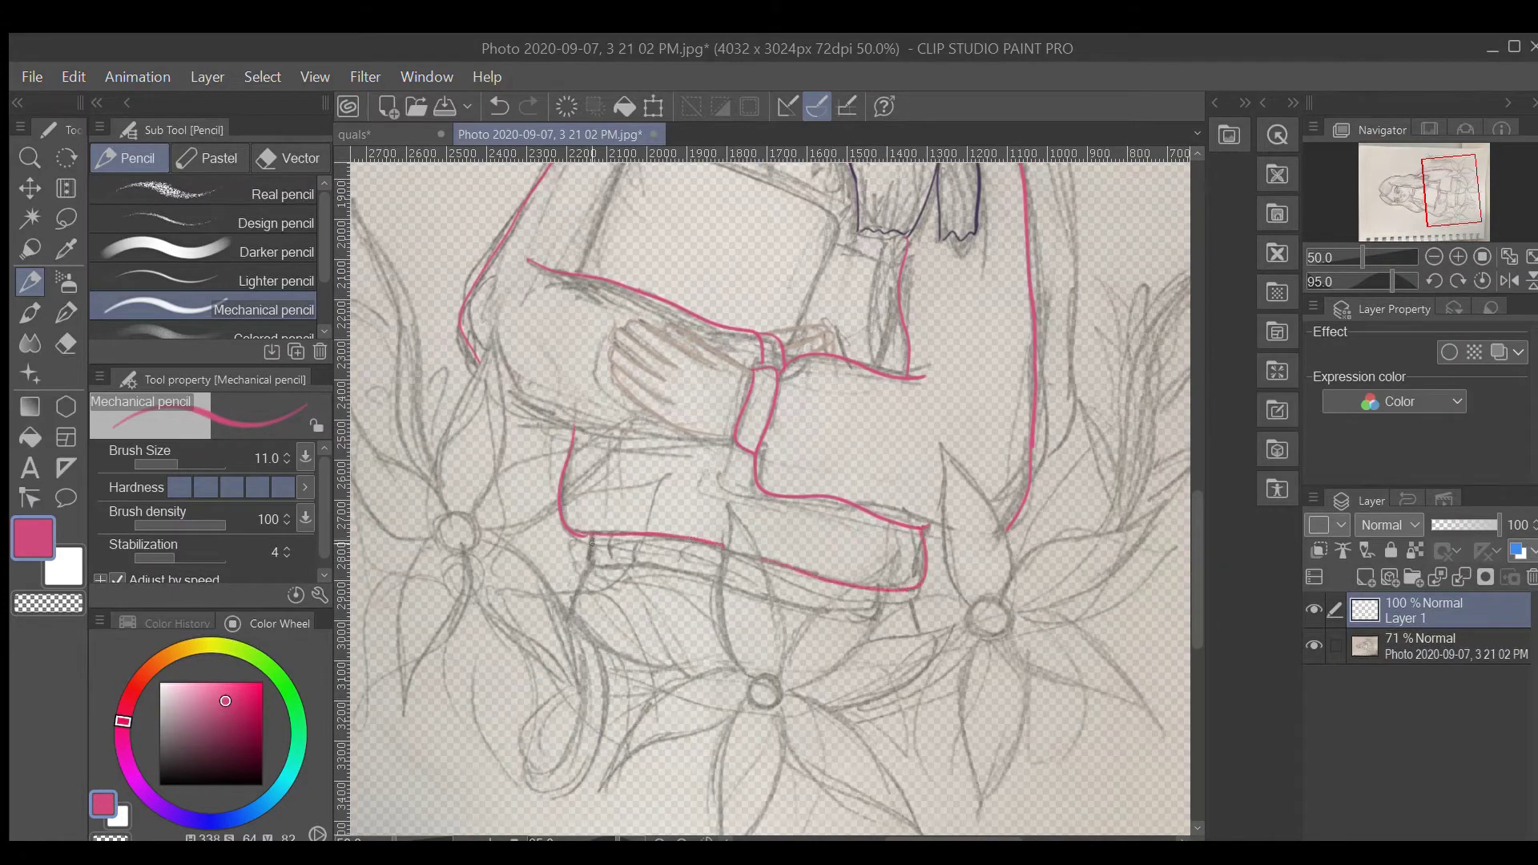
scroll(560, 601, up, 6)
drag(501, 651, 733, 708)
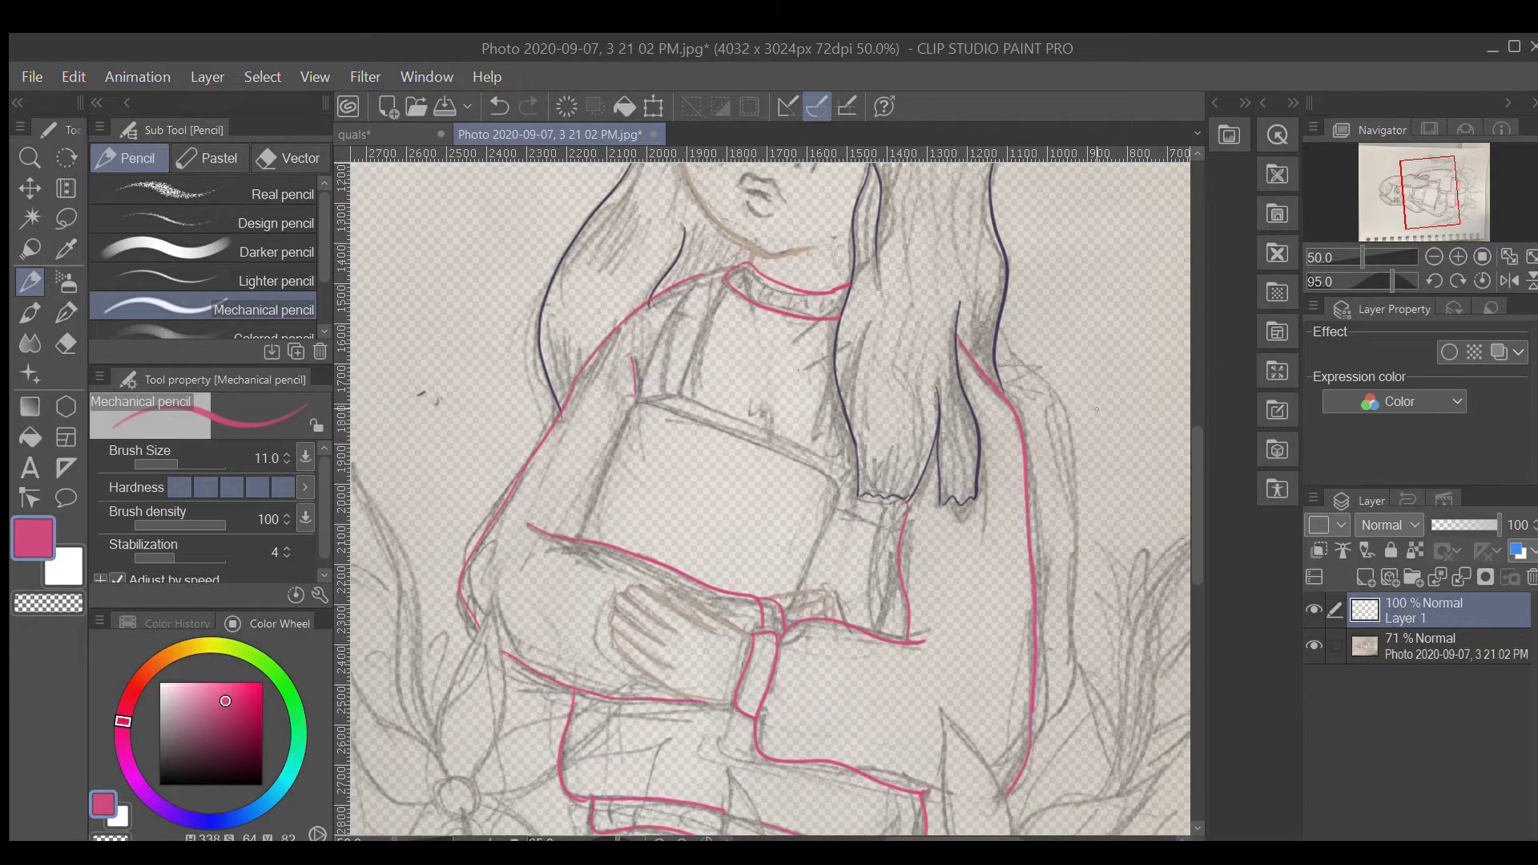
- Choose near-black and trace both eyes with their lashes, irises and pupils
scroll(1095, 409, up, 8)
click(199, 777)
drag(781, 437, 889, 434)
drag(794, 448, 850, 455)
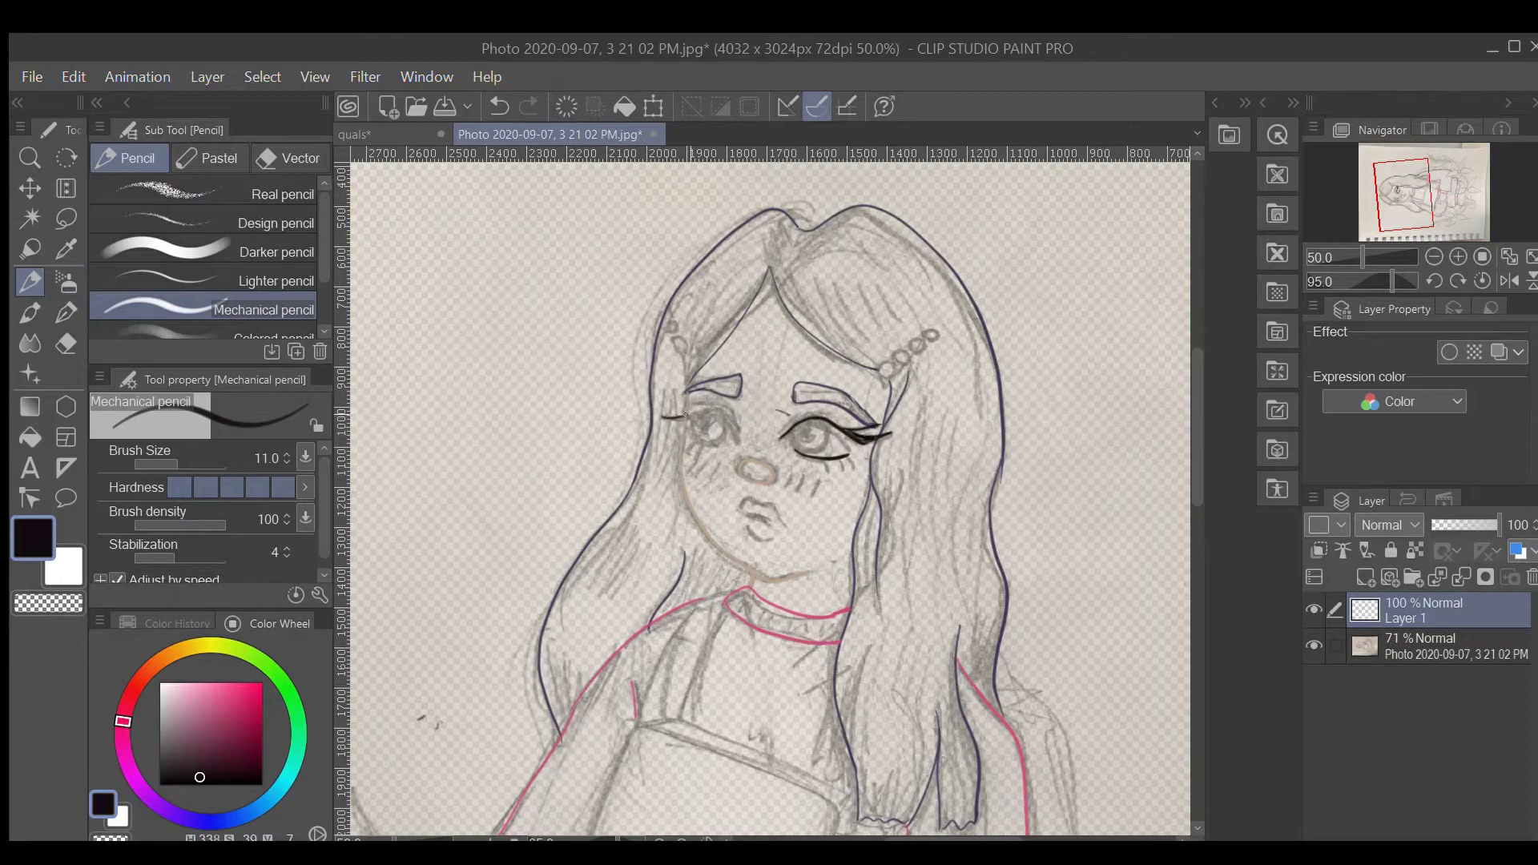
mouse_move(685, 415)
mouse_down()
mouse_move(752, 437)
mouse_move(693, 435)
mouse_move(831, 435)
mouse_move(694, 431)
mouse_move(725, 412)
mouse_up()
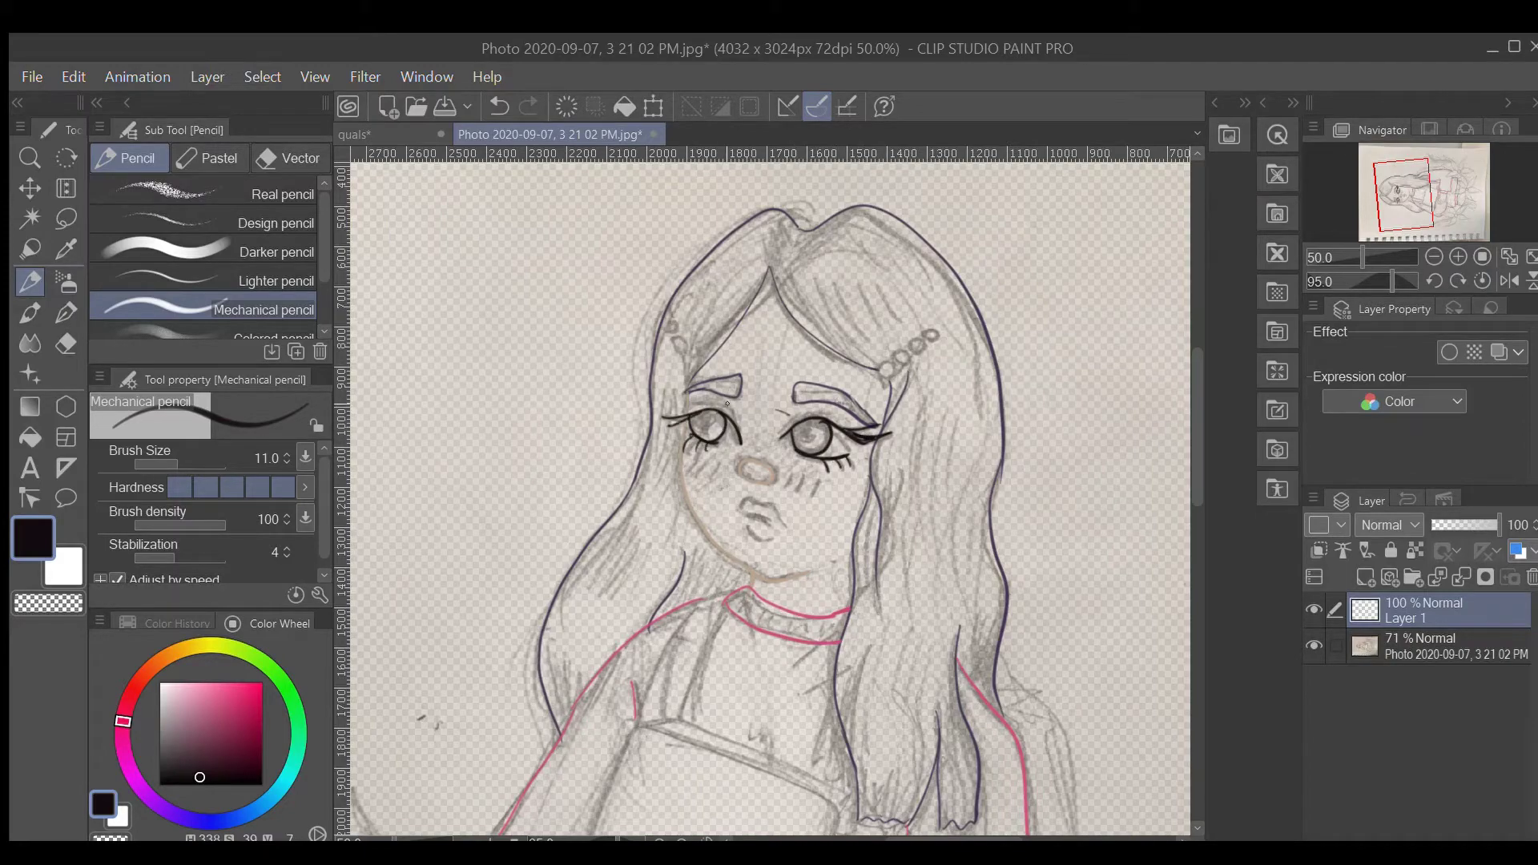
drag(804, 426, 812, 437)
- Trace the cheek blush lines and lips in muted red and the beaded hair clips in dark grey
click(129, 698)
click(206, 706)
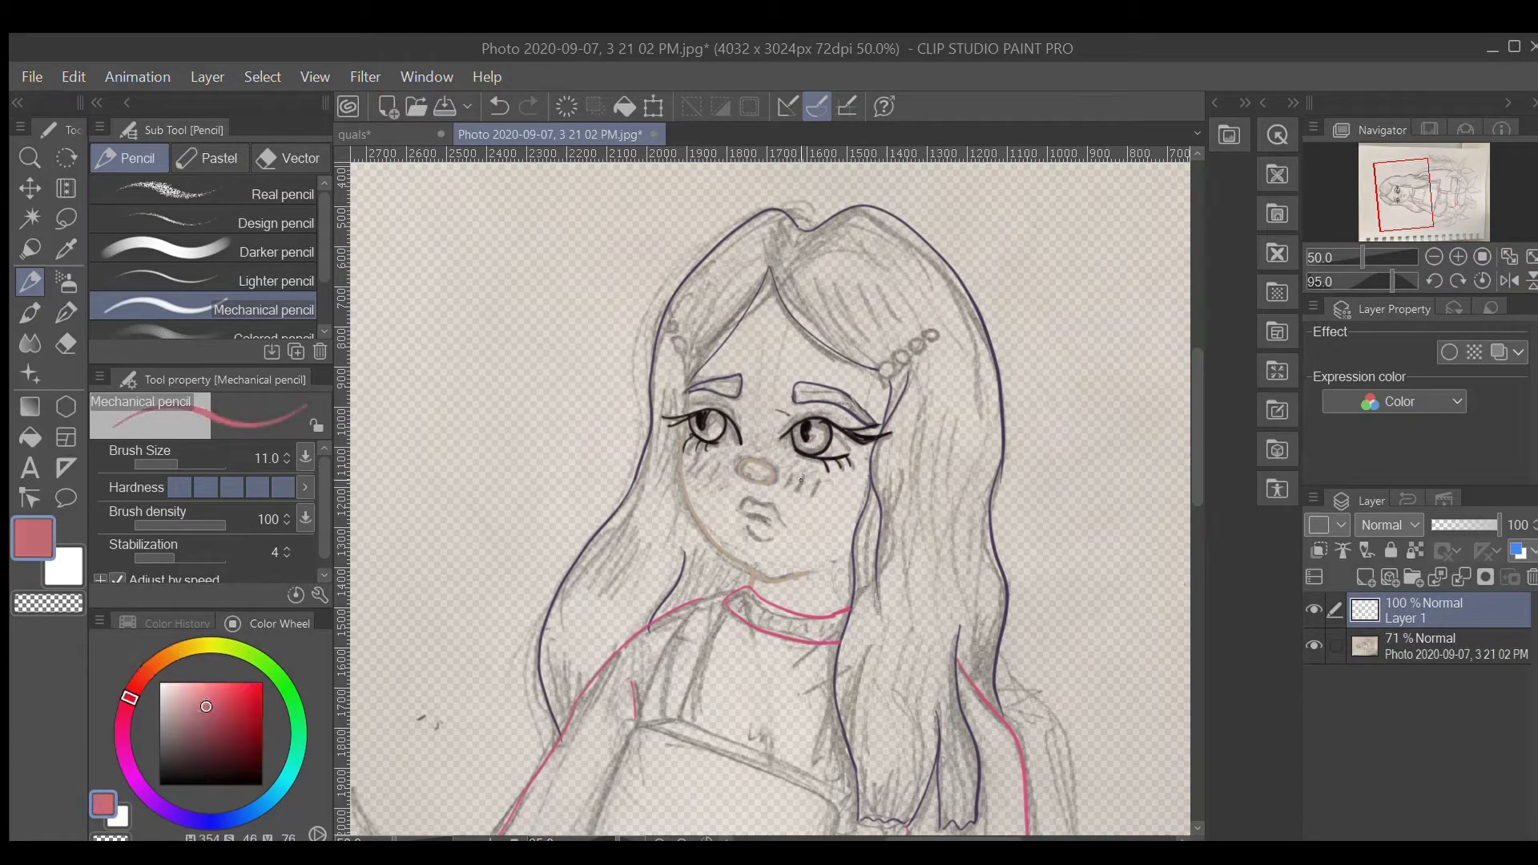
drag(793, 474, 814, 491)
click(165, 760)
drag(884, 364, 930, 336)
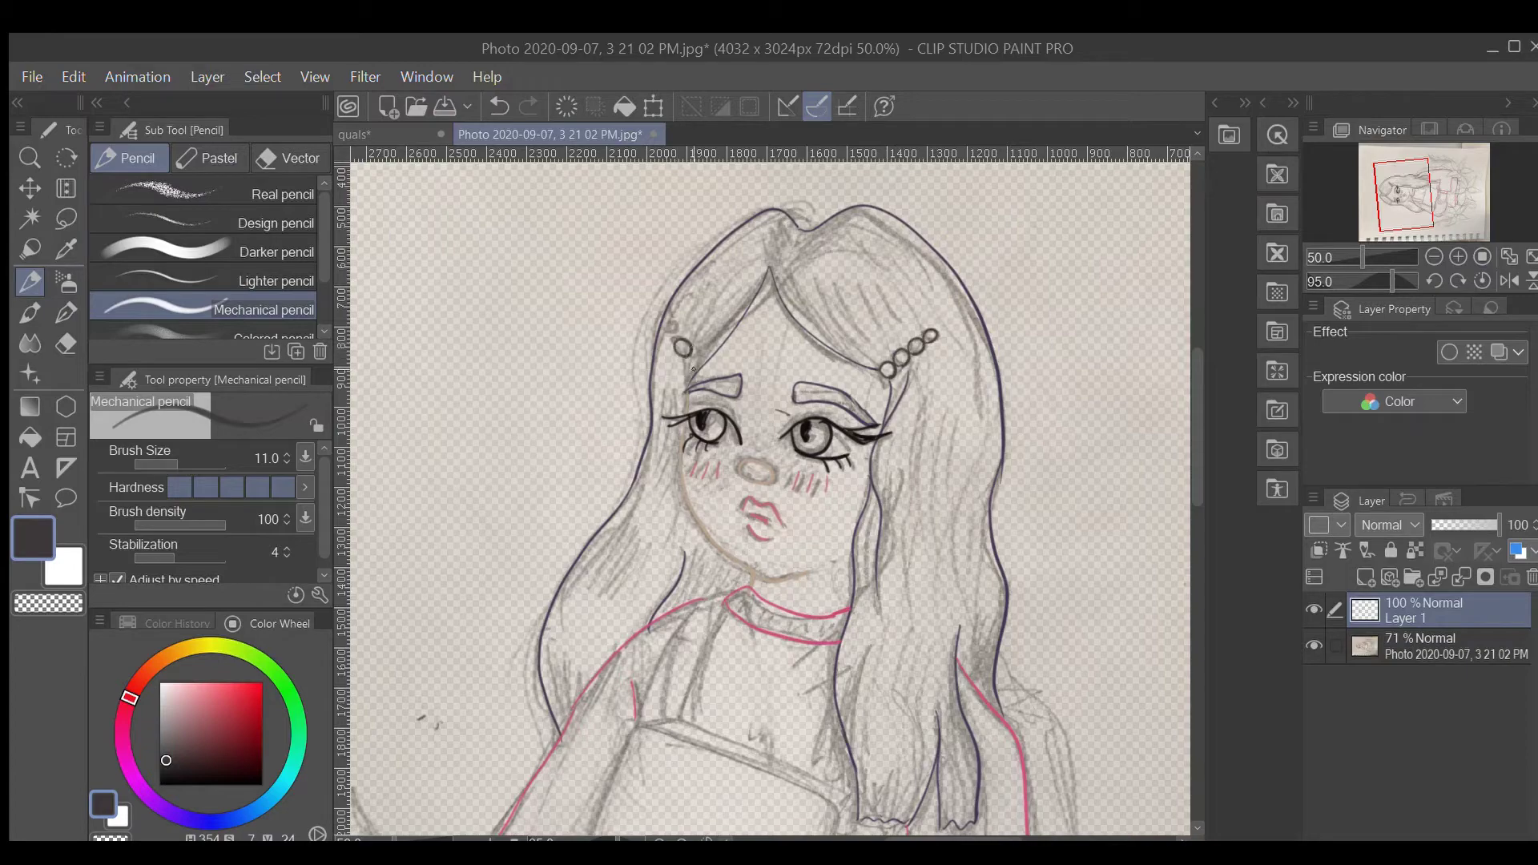
- Trace the rectangular panel in front of the chest, its thick upper and side edges and the strap in dark grey
scroll(1189, 503, down, 5)
scroll(1189, 512, down, 3)
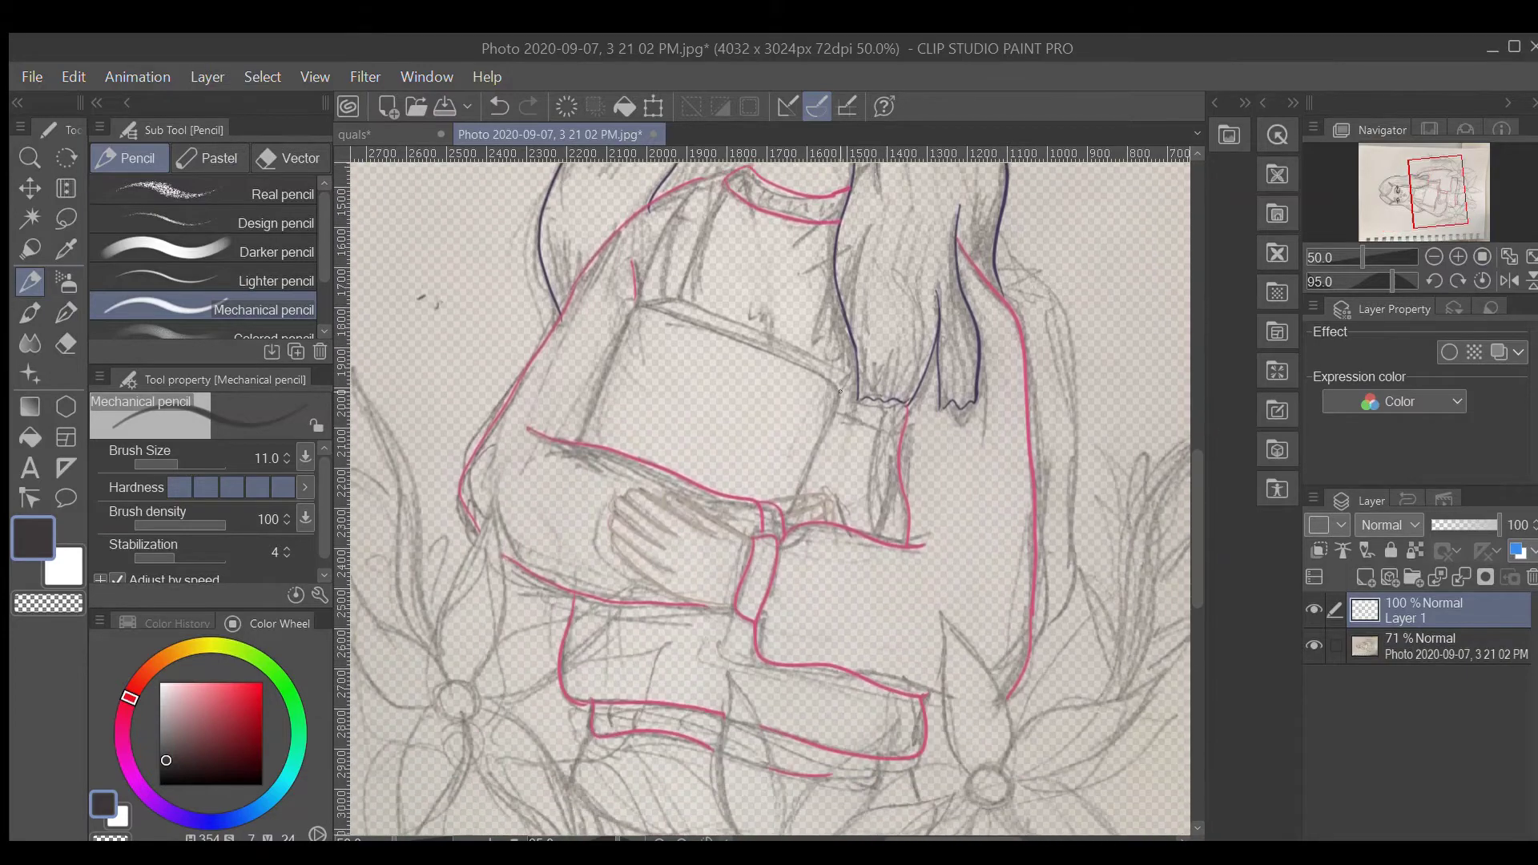
mouse_move(853, 381)
mouse_down()
mouse_move(854, 414)
mouse_move(795, 500)
mouse_up()
mouse_move(577, 441)
mouse_down()
mouse_move(638, 308)
mouse_move(787, 336)
mouse_move(713, 331)
mouse_move(857, 376)
mouse_up()
drag(645, 309, 847, 390)
scroll(1201, 387, up, 3)
drag(664, 404, 704, 344)
mouse_move(696, 350)
mouse_down()
mouse_move(737, 338)
mouse_move(683, 473)
mouse_up()
scroll(1180, 374, up, 6)
- Trace the pointed petals of the left flower in dark grey
scroll(1179, 375, down, 12)
scroll(613, 493, left, 3)
mouse_move(616, 517)
mouse_down()
mouse_move(645, 339)
mouse_move(629, 517)
mouse_up()
drag(628, 517, 795, 417)
drag(625, 548, 560, 729)
mouse_move(559, 729)
mouse_down()
mouse_move(631, 568)
mouse_move(745, 712)
mouse_up()
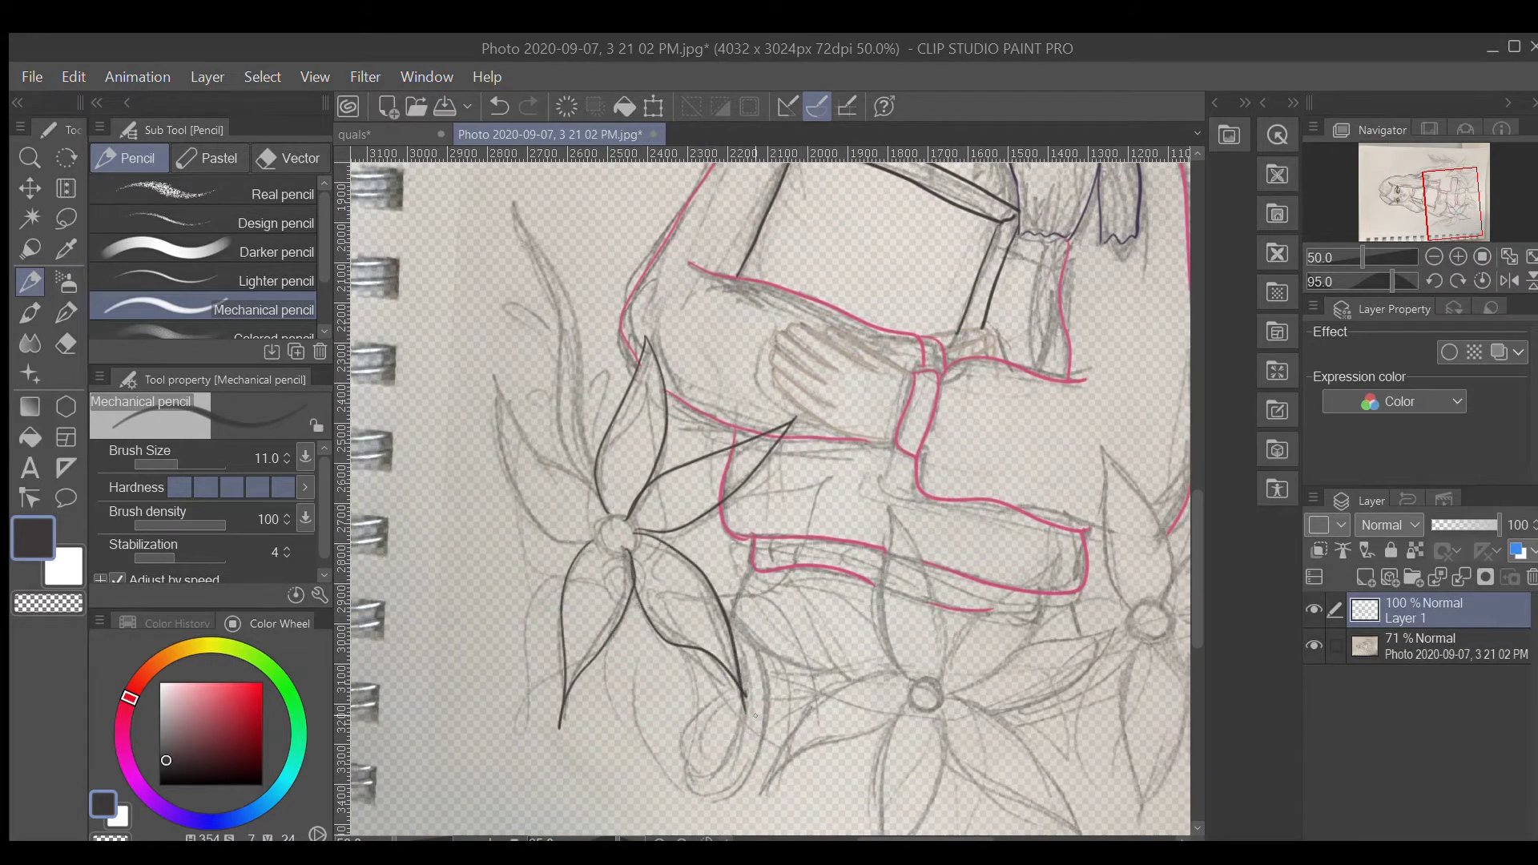
drag(612, 536, 489, 368)
- Trace the pointed petals of the middle flower in dark grey
scroll(632, 553, right, 3)
drag(716, 680, 673, 507)
mouse_move(673, 506)
mouse_down()
mouse_move(730, 682)
mouse_move(837, 547)
mouse_up()
mouse_move(837, 547)
mouse_down()
mouse_move(737, 700)
mouse_move(538, 796)
mouse_up()
drag(538, 797, 709, 711)
scroll(709, 710, down, 3)
drag(709, 519, 674, 697)
mouse_move(675, 696)
mouse_down()
mouse_move(735, 519)
mouse_move(873, 652)
mouse_up()
drag(873, 653, 761, 506)
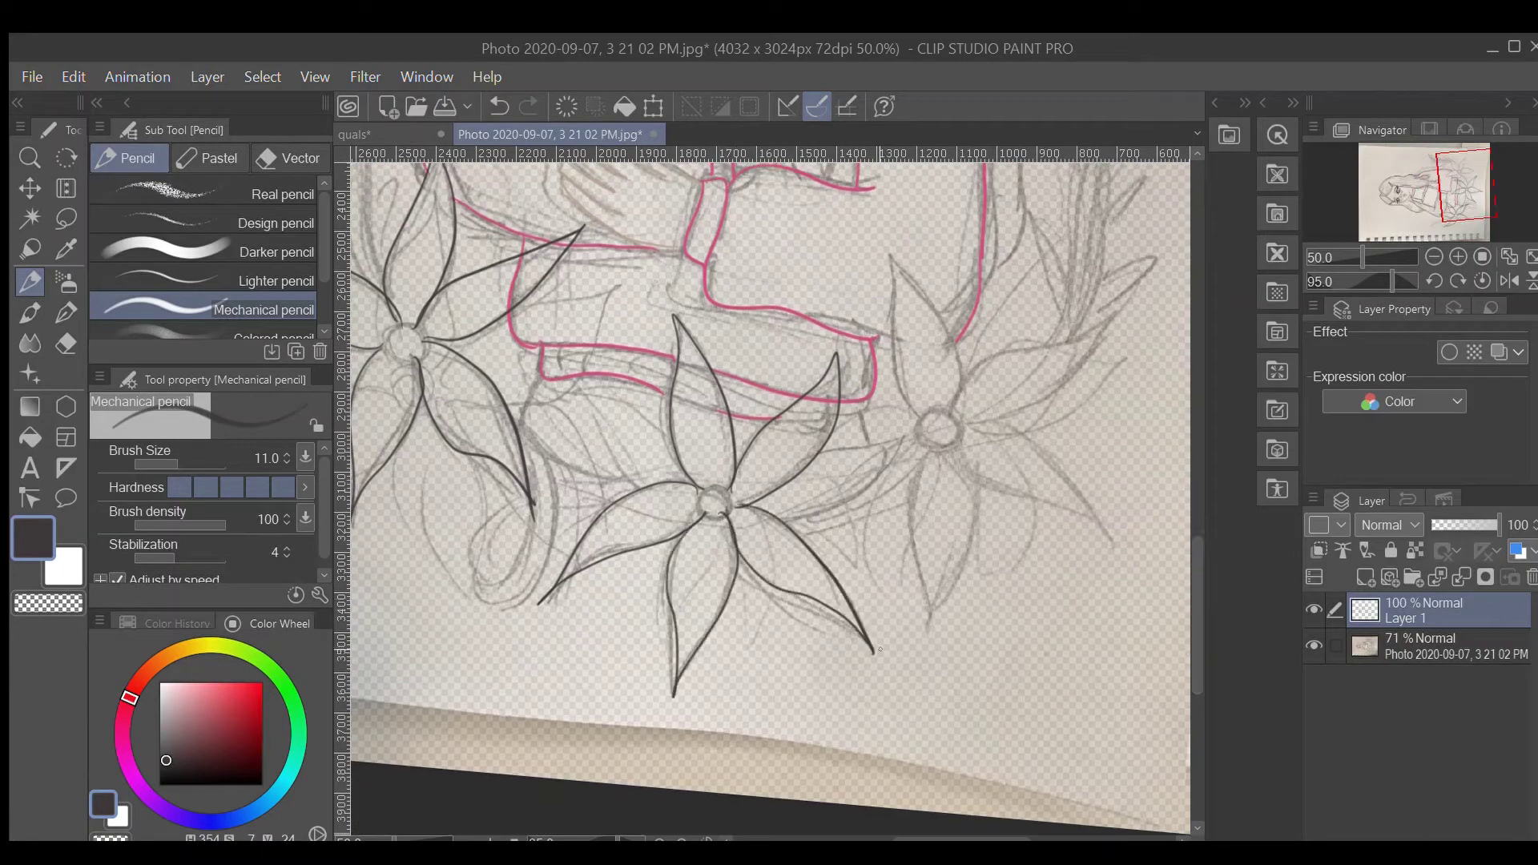
- Trace the pointed petals of the right flower in dark grey
drag(953, 417, 887, 258)
mouse_move(887, 258)
mouse_down()
mouse_move(957, 412)
mouse_move(1114, 312)
mouse_up()
mouse_move(1113, 312)
mouse_down()
mouse_move(961, 424)
mouse_move(921, 629)
mouse_up()
mouse_move(921, 629)
mouse_down()
mouse_move(958, 445)
mouse_move(1112, 523)
mouse_up()
drag(965, 422, 1111, 520)
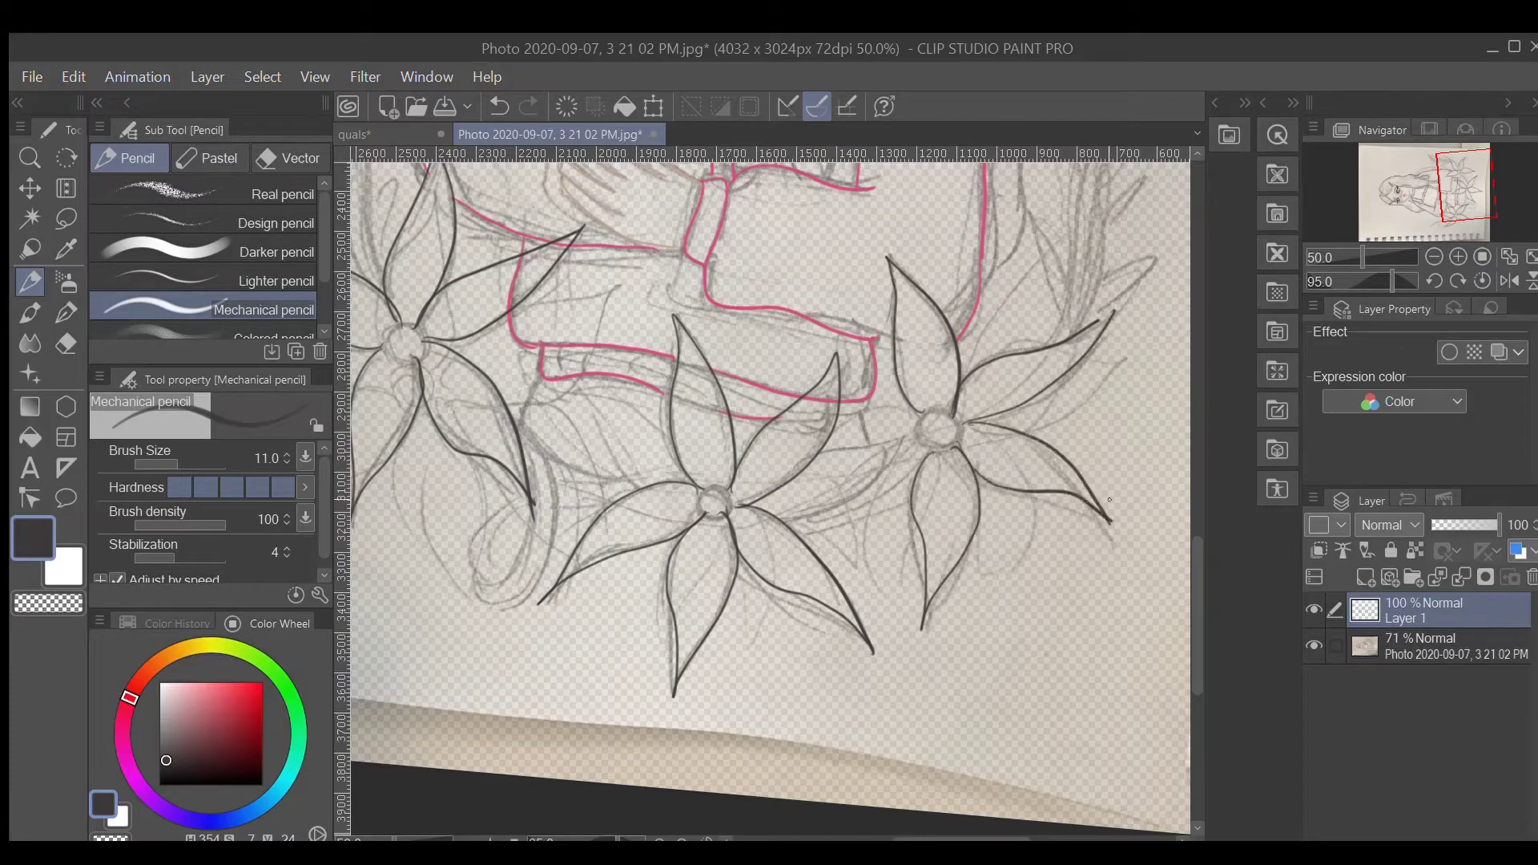
- Choose a dark green and trace the tall curved leaf rising above the left flower
drag(921, 449, 1225, 809)
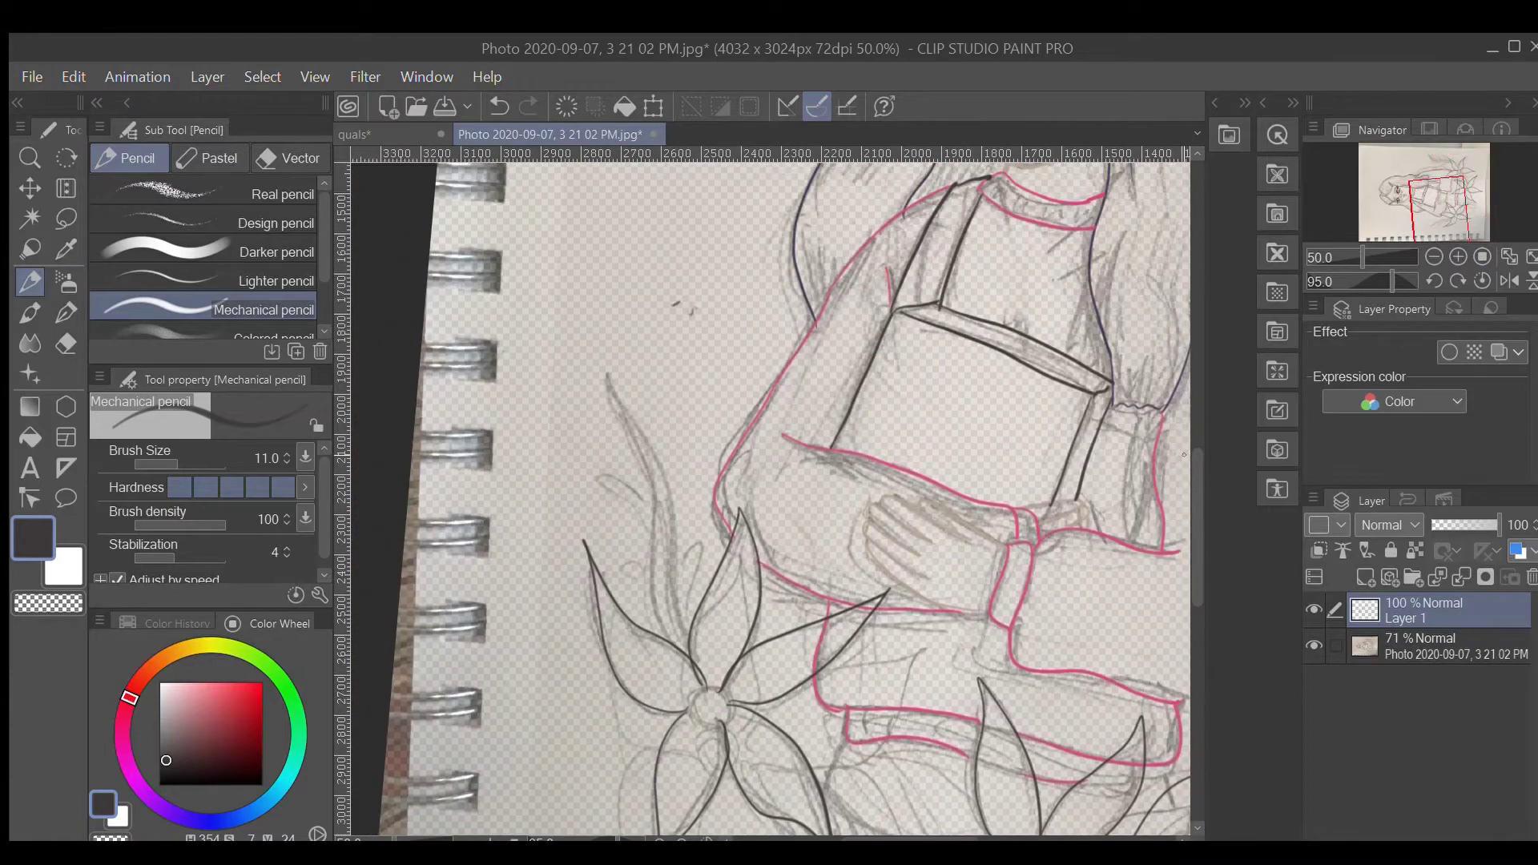
click(298, 732)
click(248, 750)
drag(607, 375, 679, 645)
mouse_move(610, 377)
mouse_down()
mouse_move(669, 510)
mouse_move(690, 639)
mouse_up()
- Hide the sketch photo, add a new layer beneath the line art and fill it with pale mint green
drag(1191, 496, 731, 165)
click(1313, 646)
click(1365, 577)
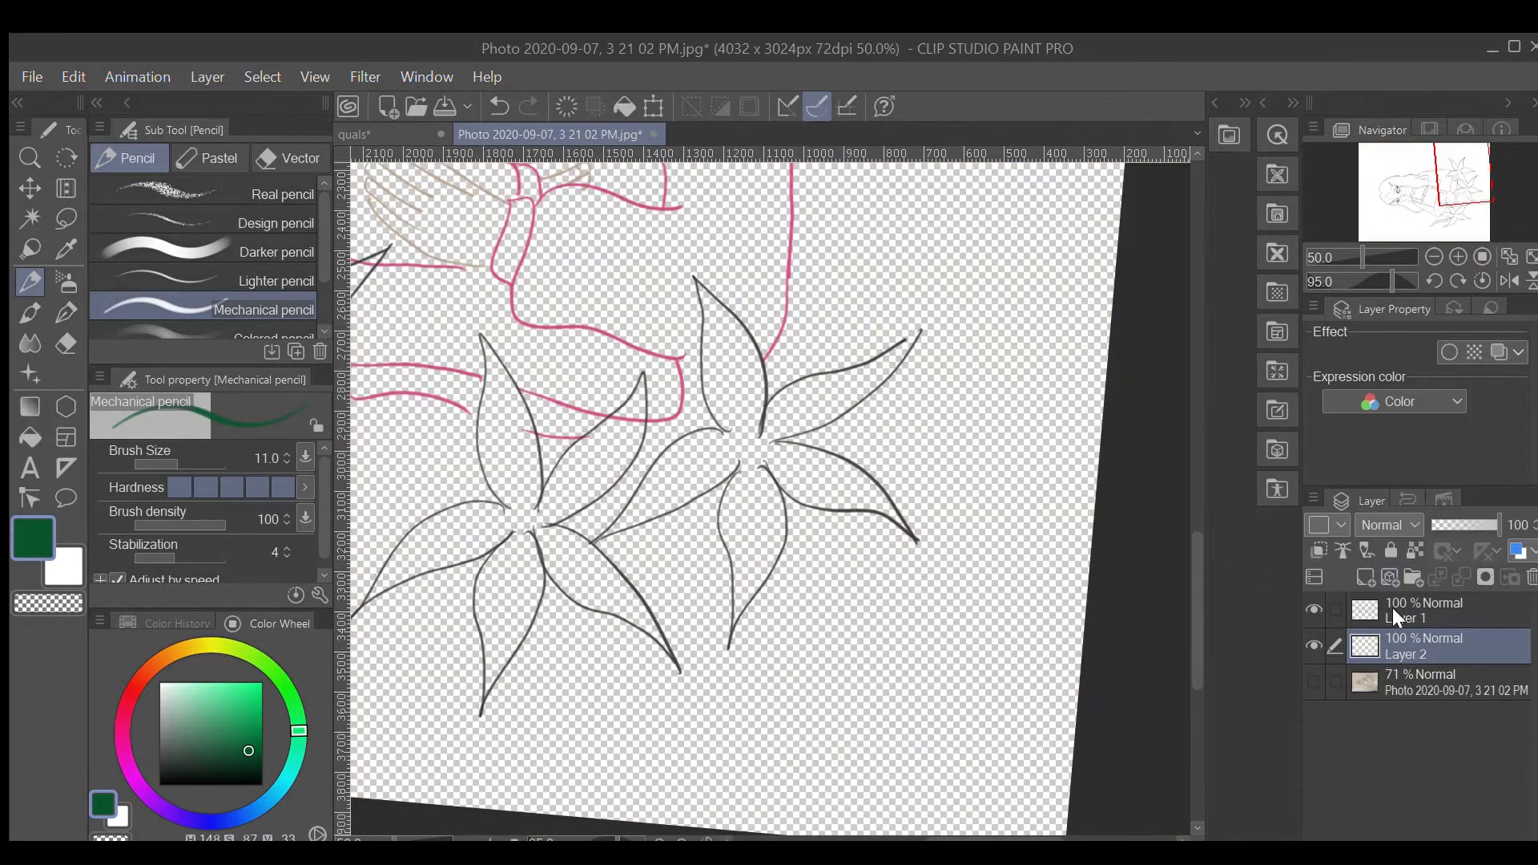
click(30, 437)
click(173, 696)
click(723, 709)
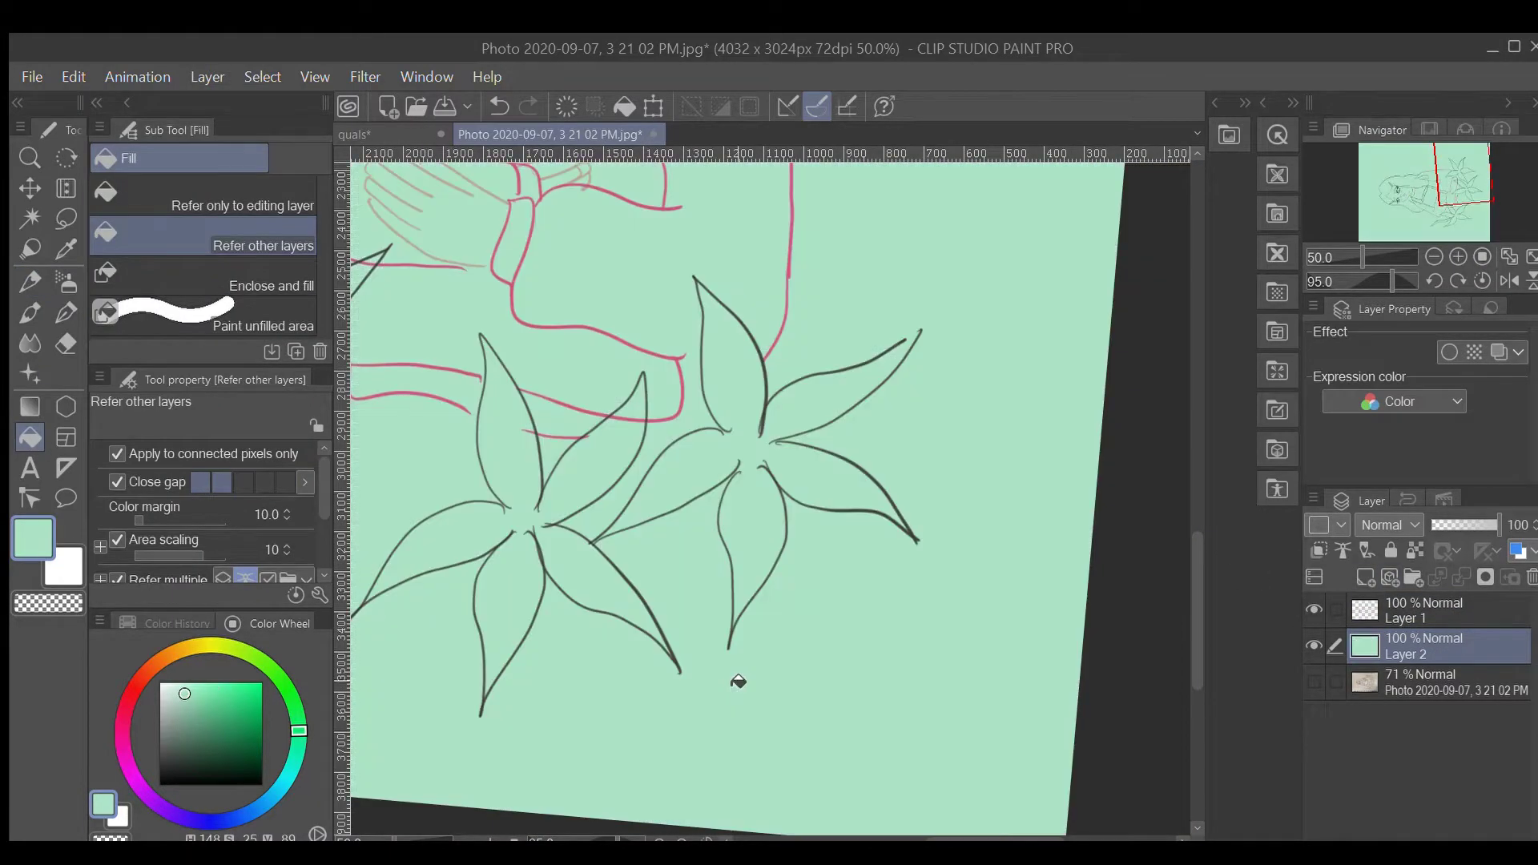
- On Layer 1, sample the leaf's dark green and draw the leaves connecting the three flowers with the Mechanical pencil
click(1410, 613)
key(ctrl+minus)
drag(1196, 620, 1197, 561)
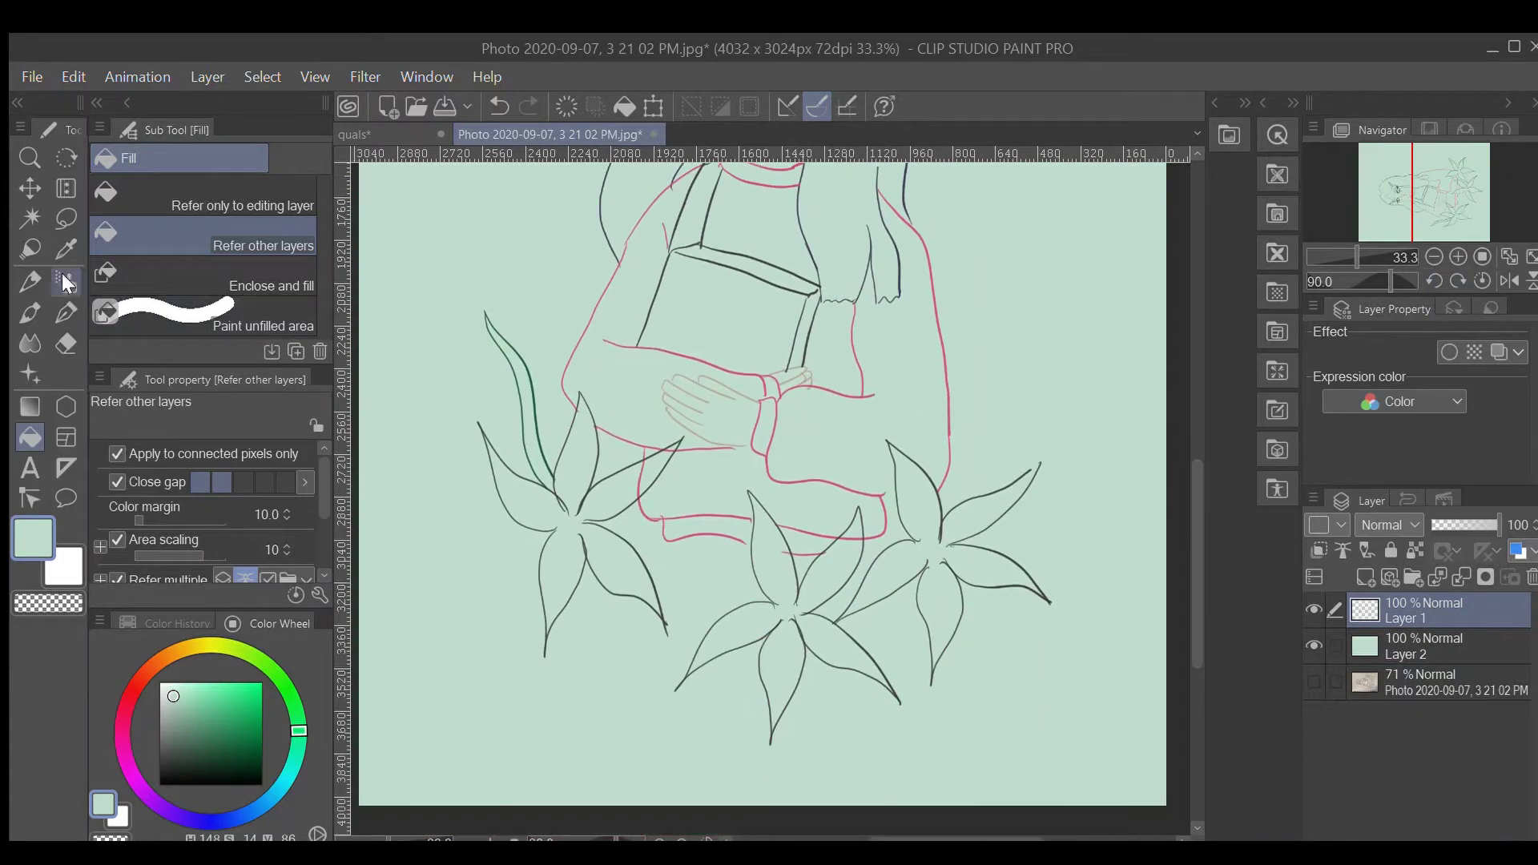
key(ctrl+plus)
alt+click(422, 414)
alt+click(423, 414)
click(30, 280)
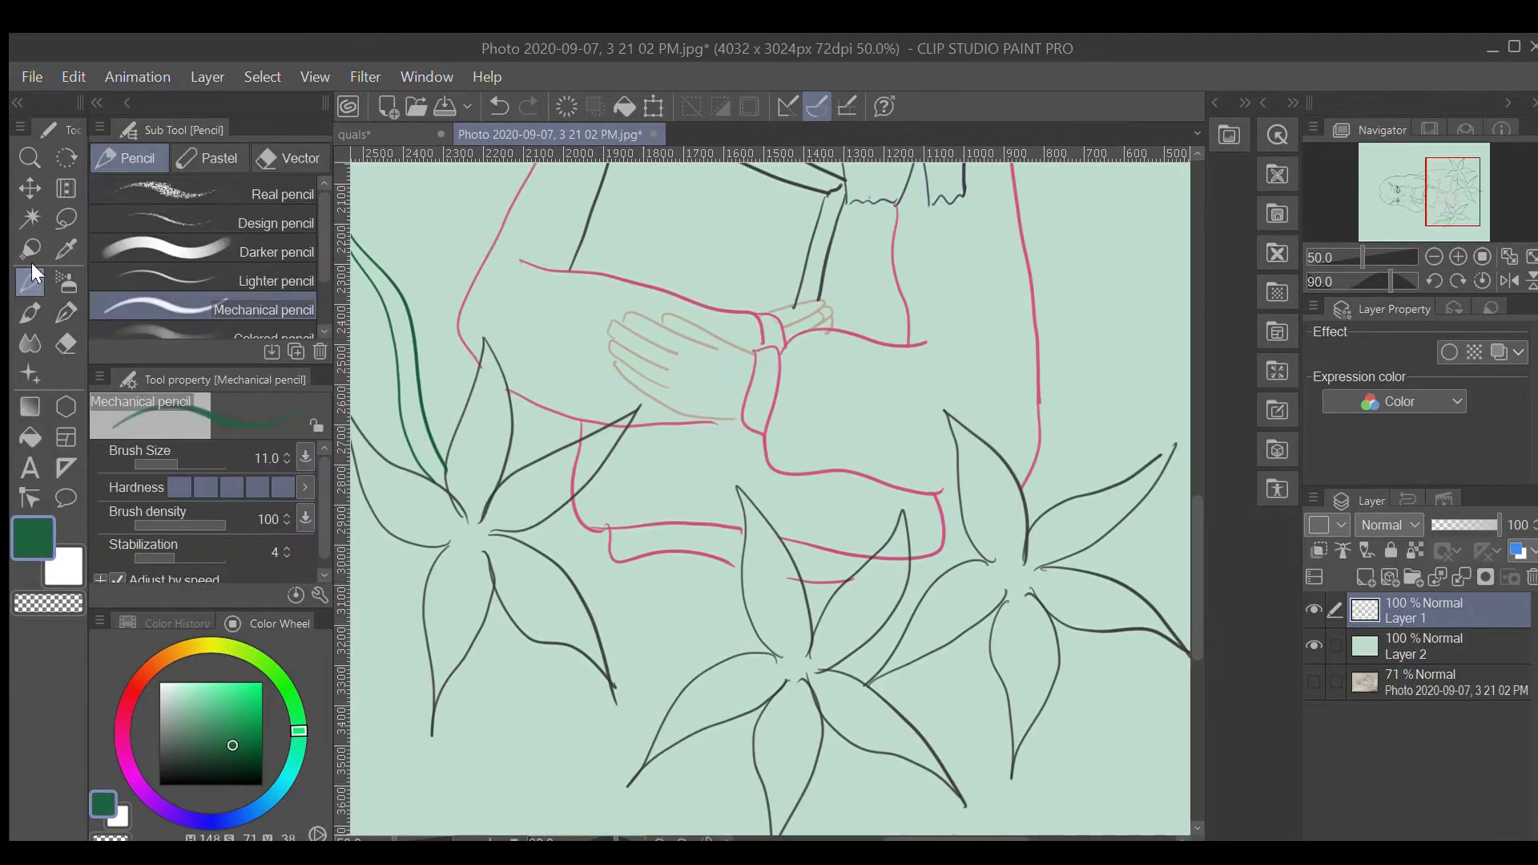
drag(490, 531, 750, 625)
mouse_move(561, 566)
mouse_down()
mouse_move(711, 653)
mouse_move(752, 653)
mouse_up()
drag(862, 645, 989, 639)
- Draw a tall curved dark green leaf rising from the right flower beside the sleeve
key(ctrl+minus)
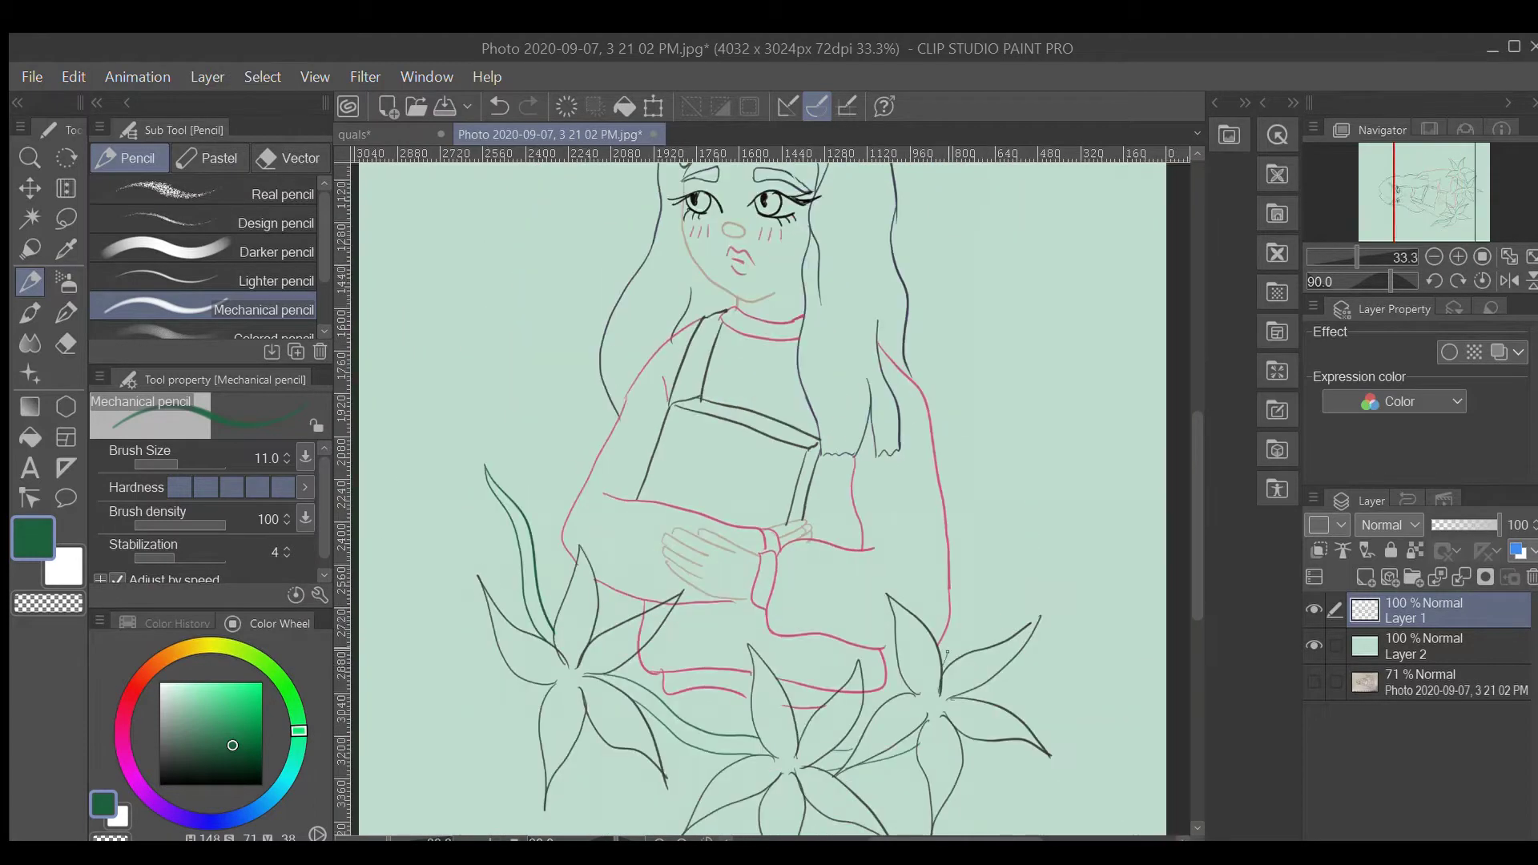
drag(1029, 406, 942, 652)
mouse_move(1036, 408)
mouse_down()
mouse_move(977, 532)
mouse_move(967, 653)
mouse_up()
- Choose a bright yellow and draw round centres in all three flowers
click(209, 644)
click(219, 687)
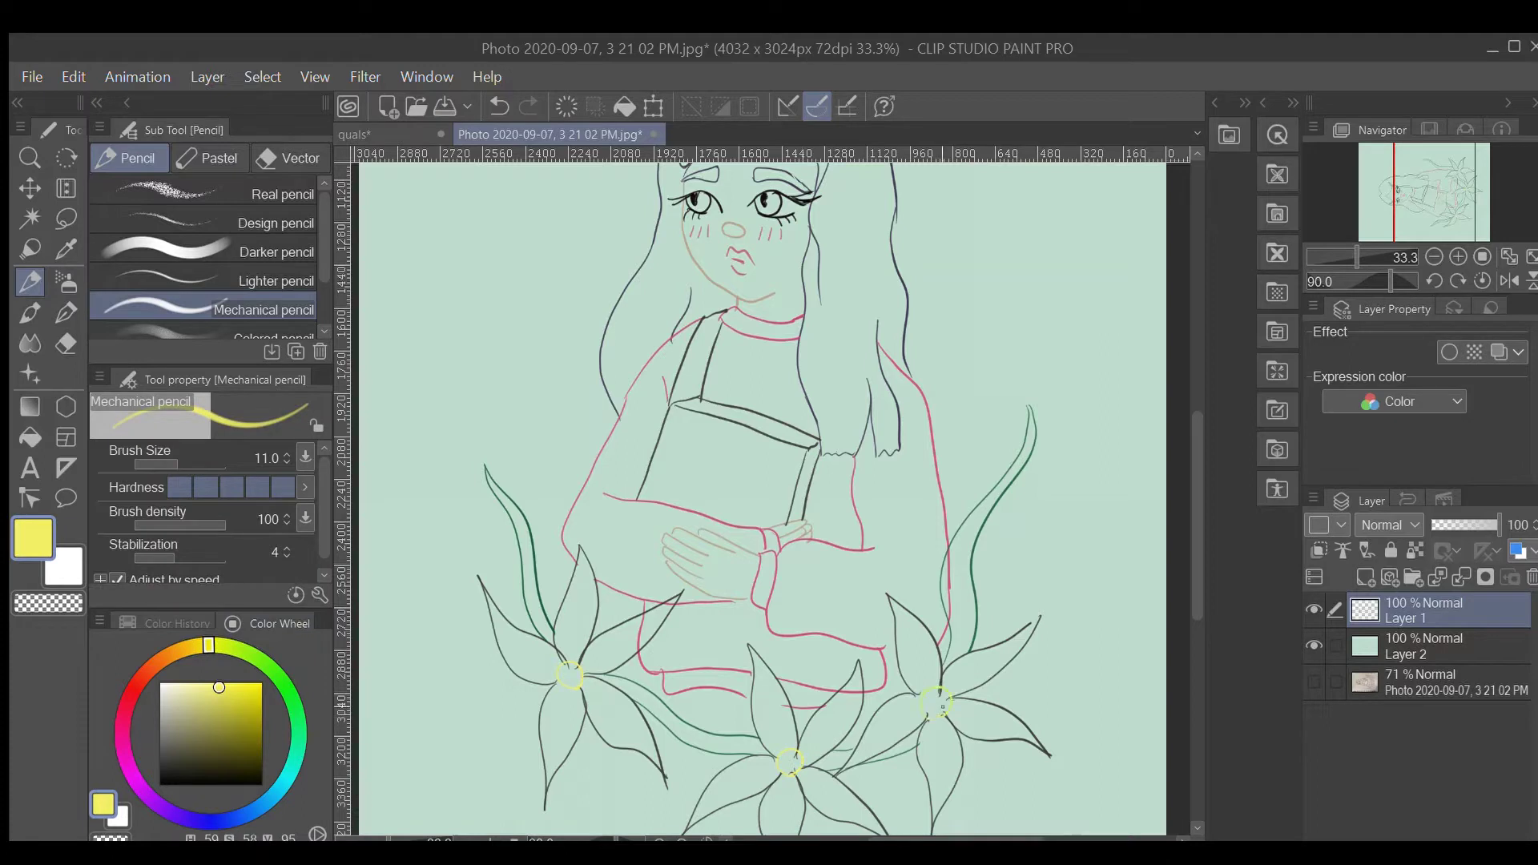
scroll(1189, 498, down, 1)
- Sample the pink of the sweater's hem as the drawing colour
click(217, 821)
click(247, 748)
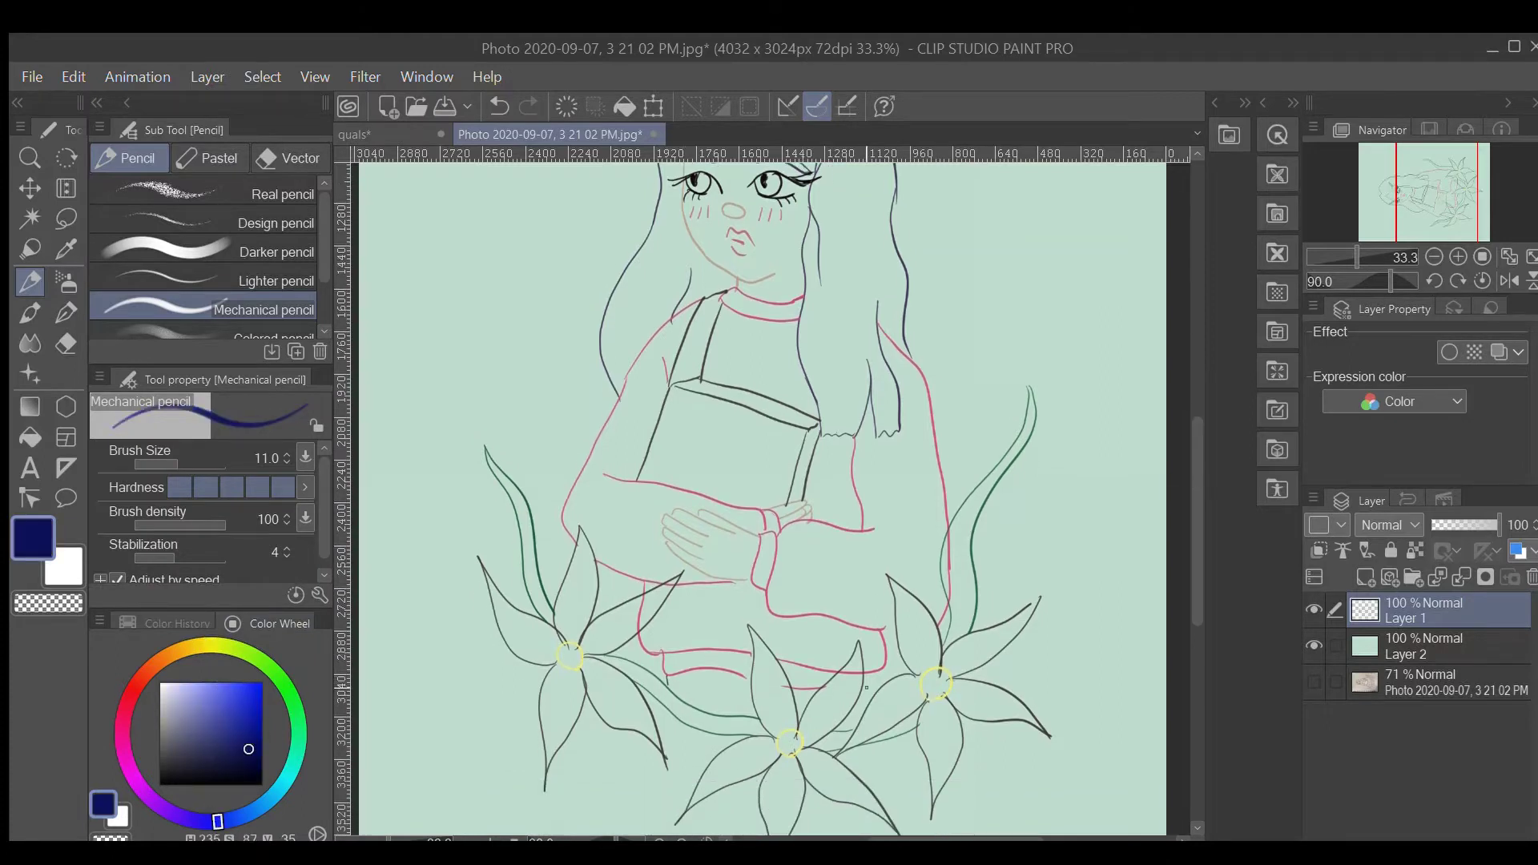
alt+click(883, 670)
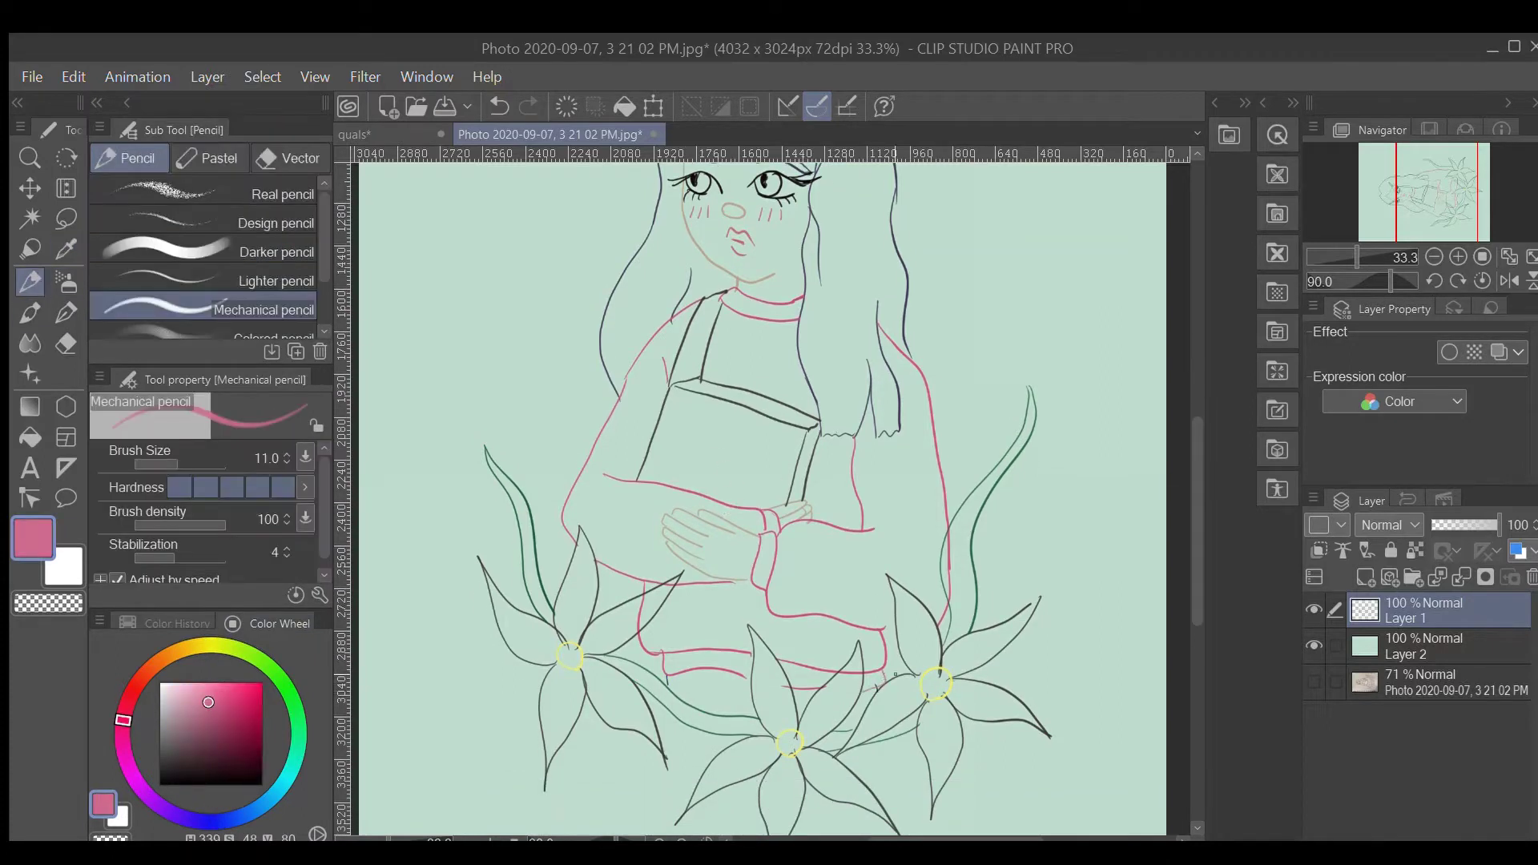
scroll(1195, 432, up, 4)
scroll(1193, 513, down, 6)
- Erase the part of the sweater's pink side line that crosses the left flower's petal
key(e)
key(ctrl+plus)
key(ctrl+plus)
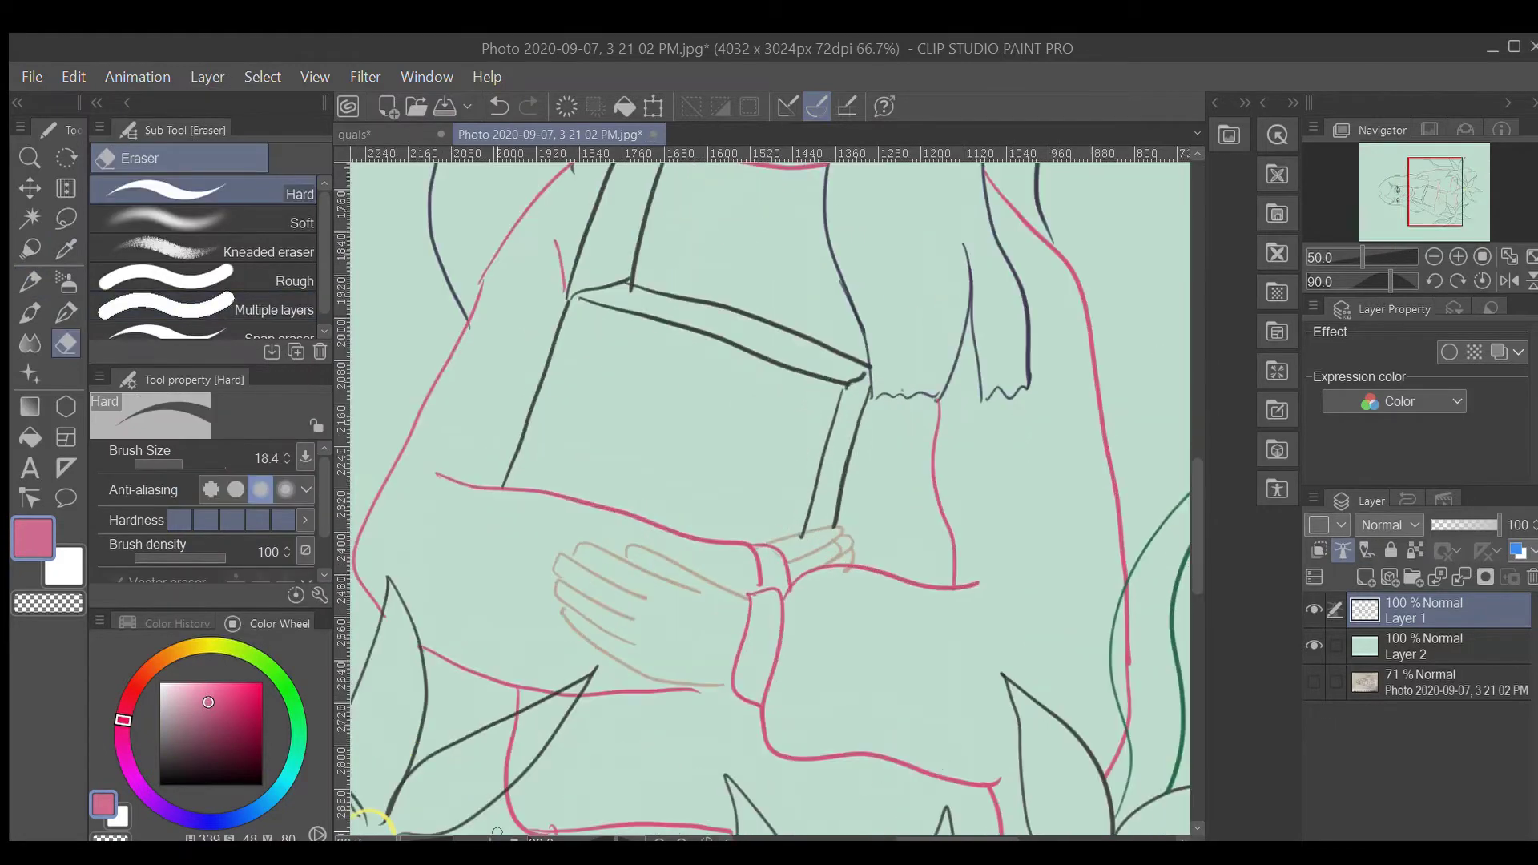
mouse_move(498, 733)
mouse_down()
mouse_move(482, 787)
mouse_move(508, 771)
mouse_up()
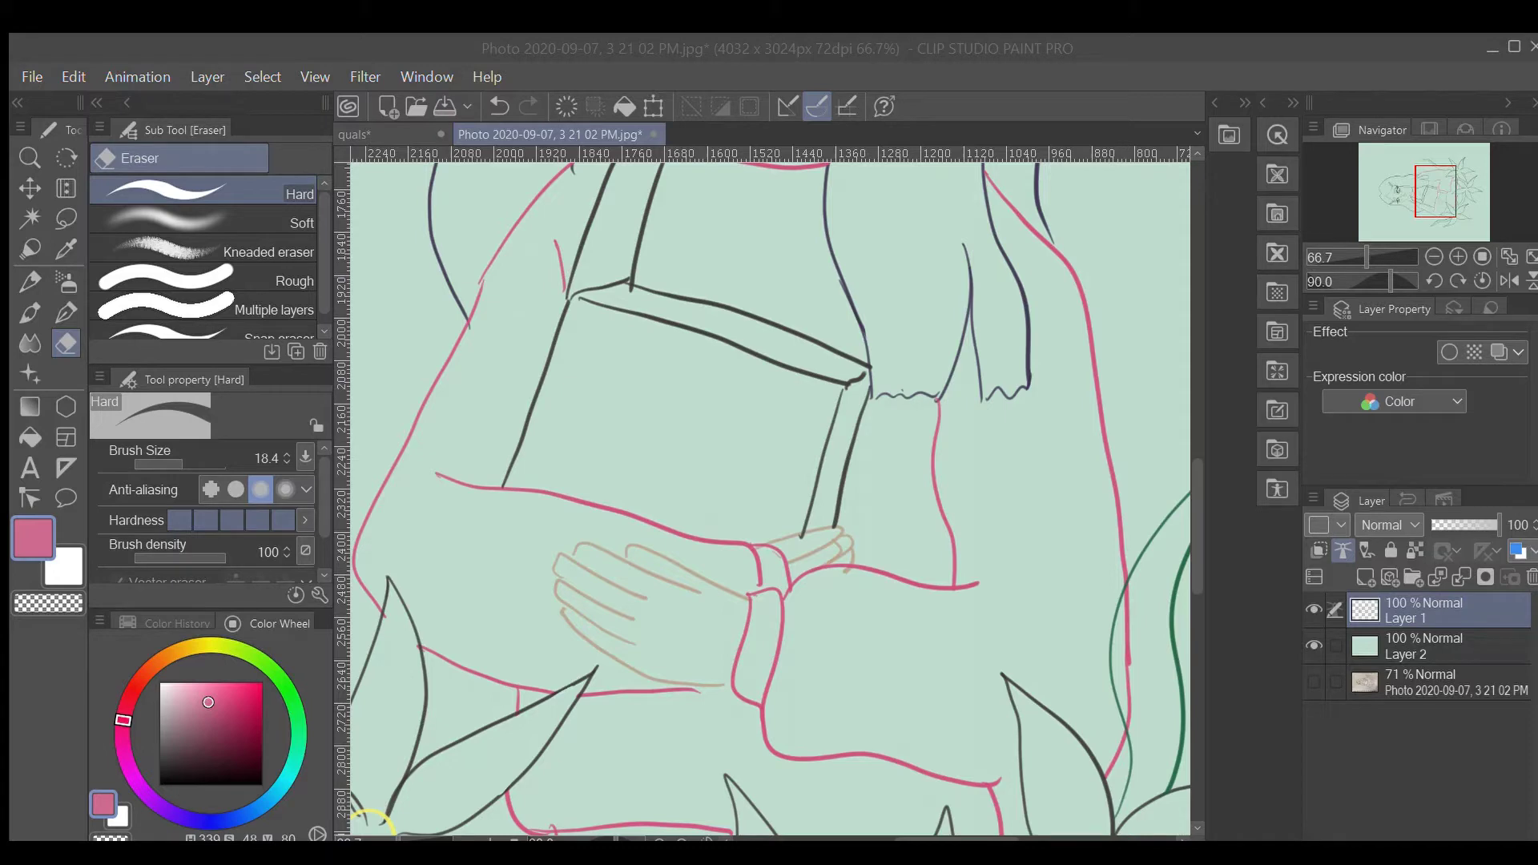
- Sample the left flower's dark outline colour and tidy the petal lines around its yellow centre
click(825, 303)
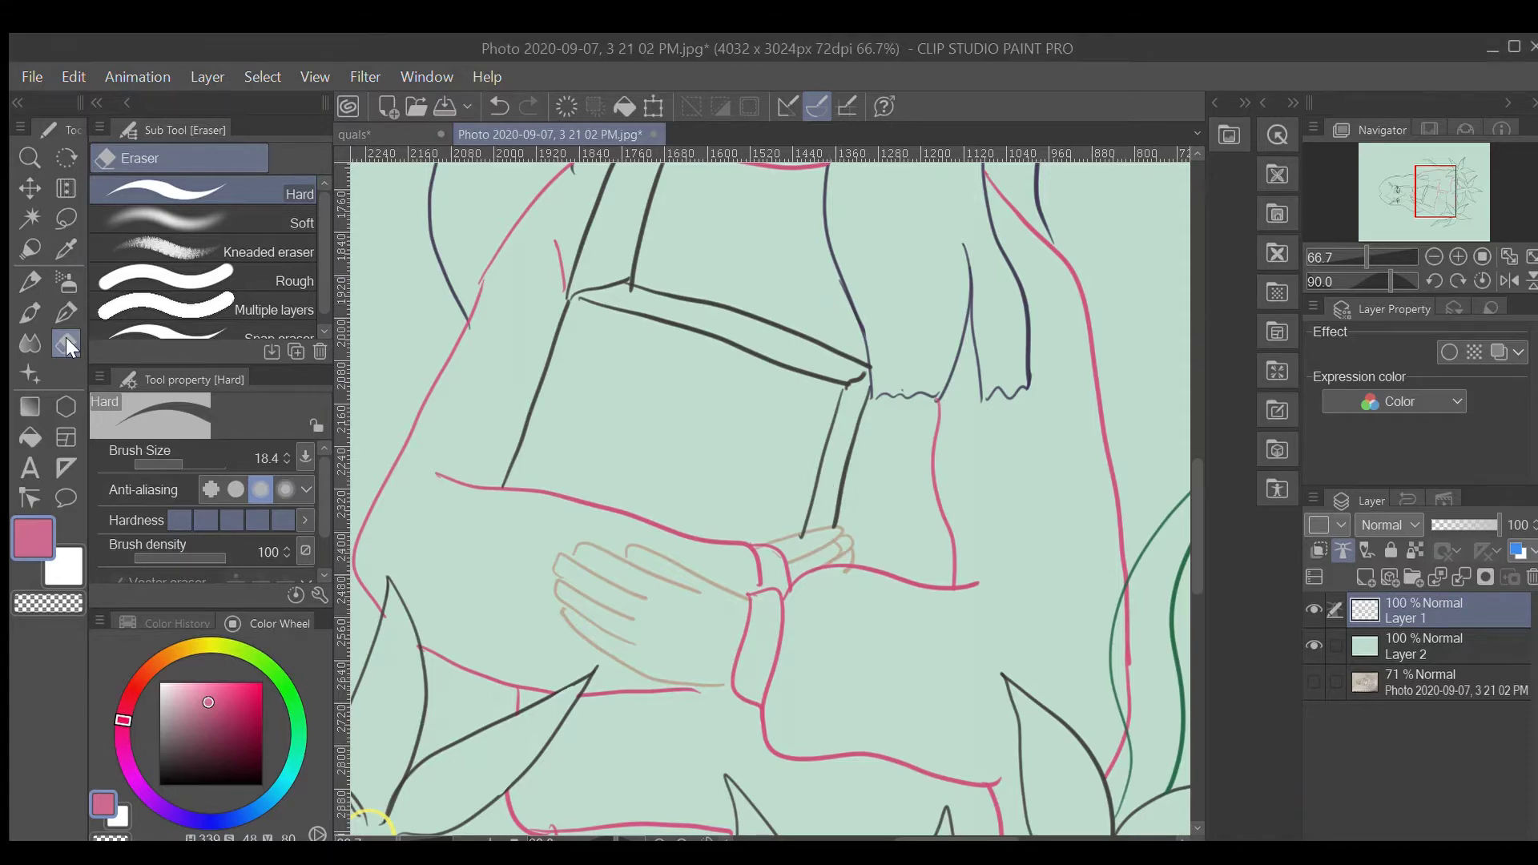
scroll(601, 573, down, 5)
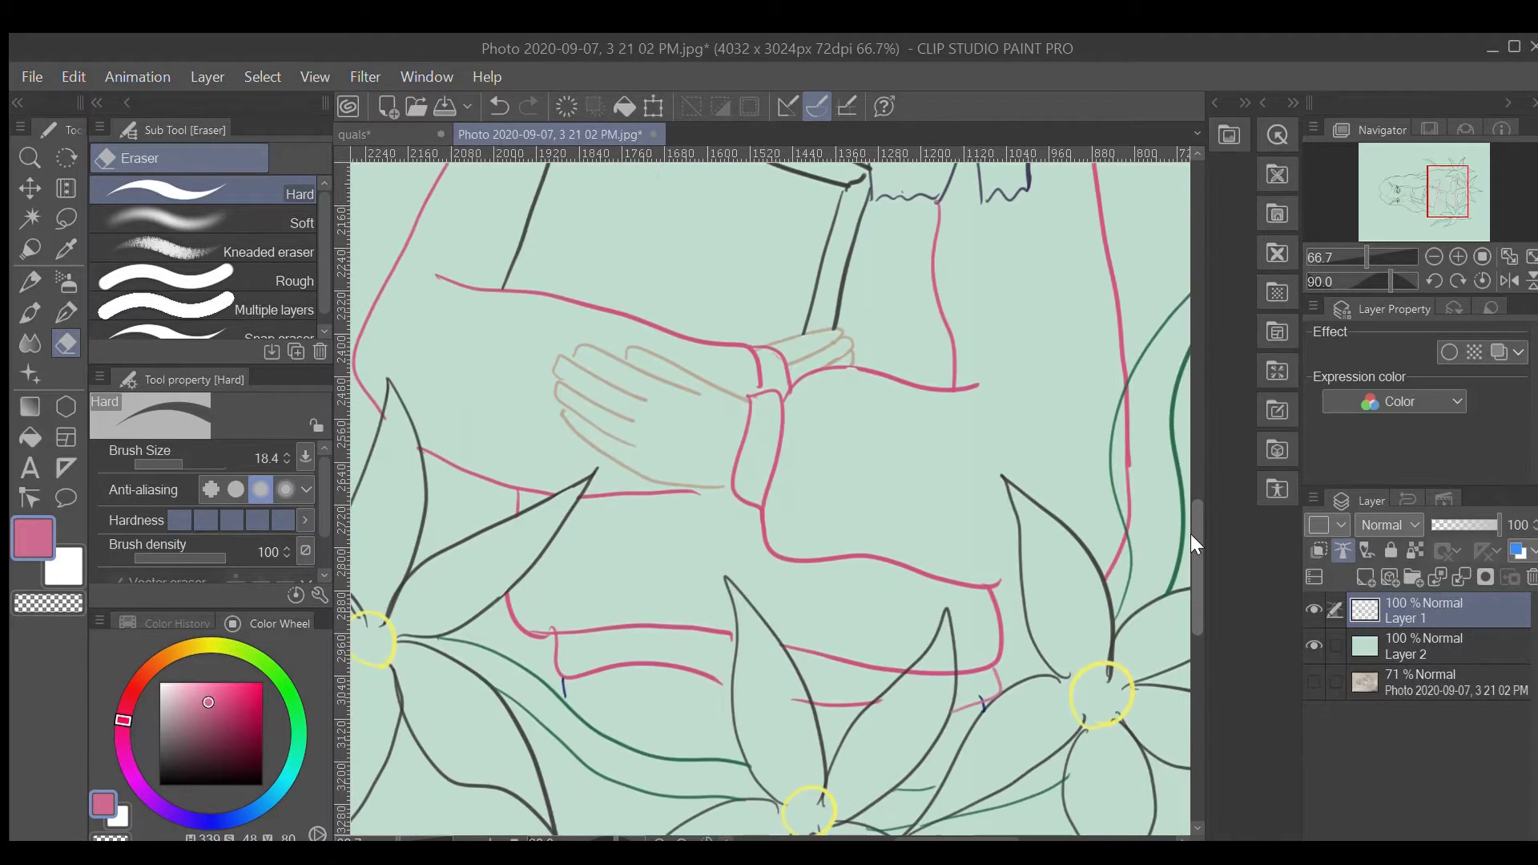
scroll(591, 618, left, 5)
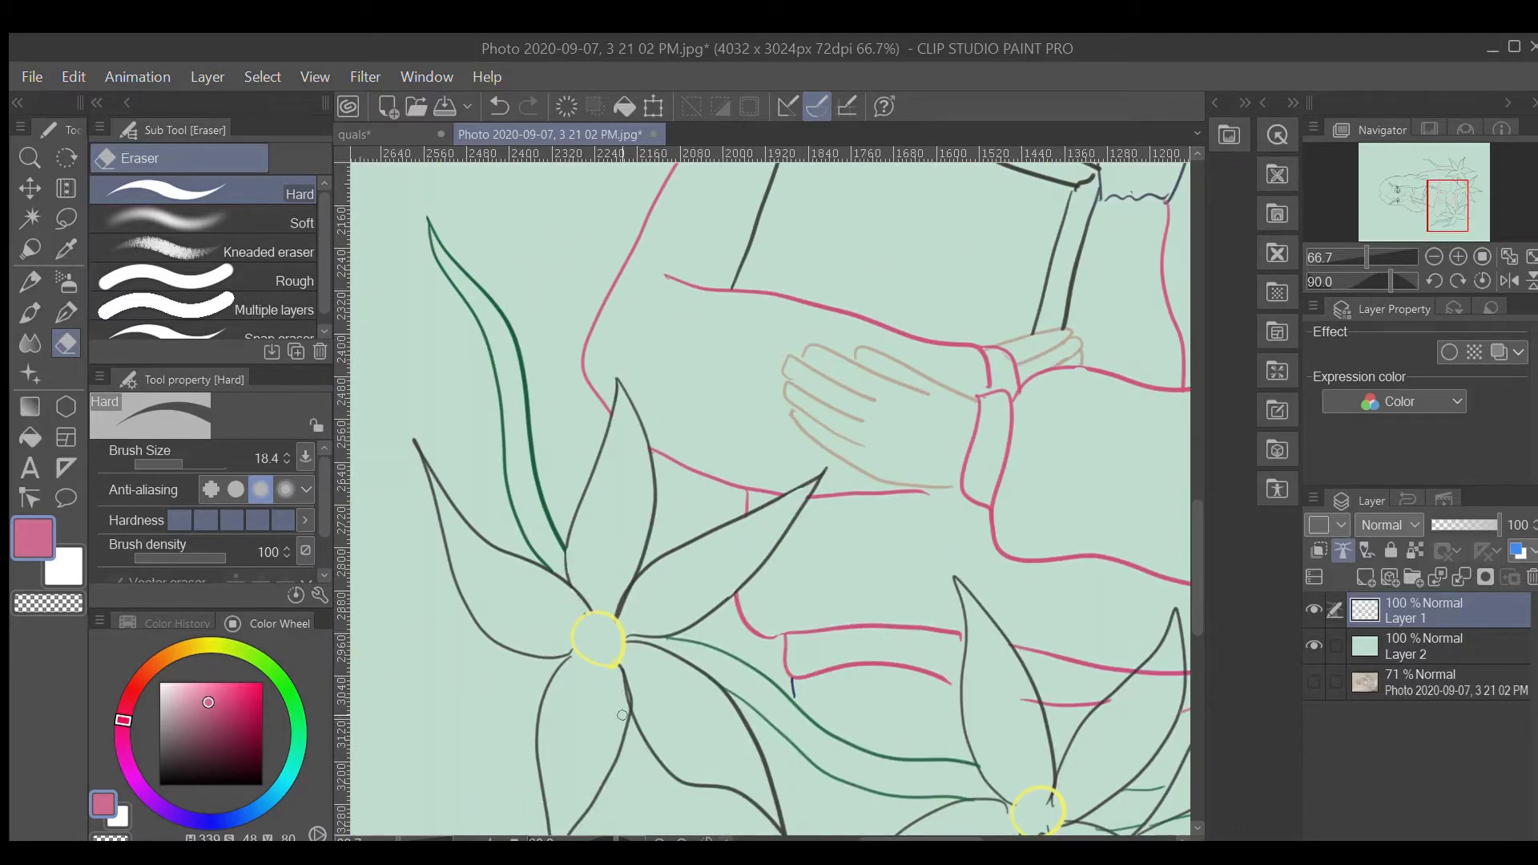
key(i)
click(625, 691)
key(p)
key(e)
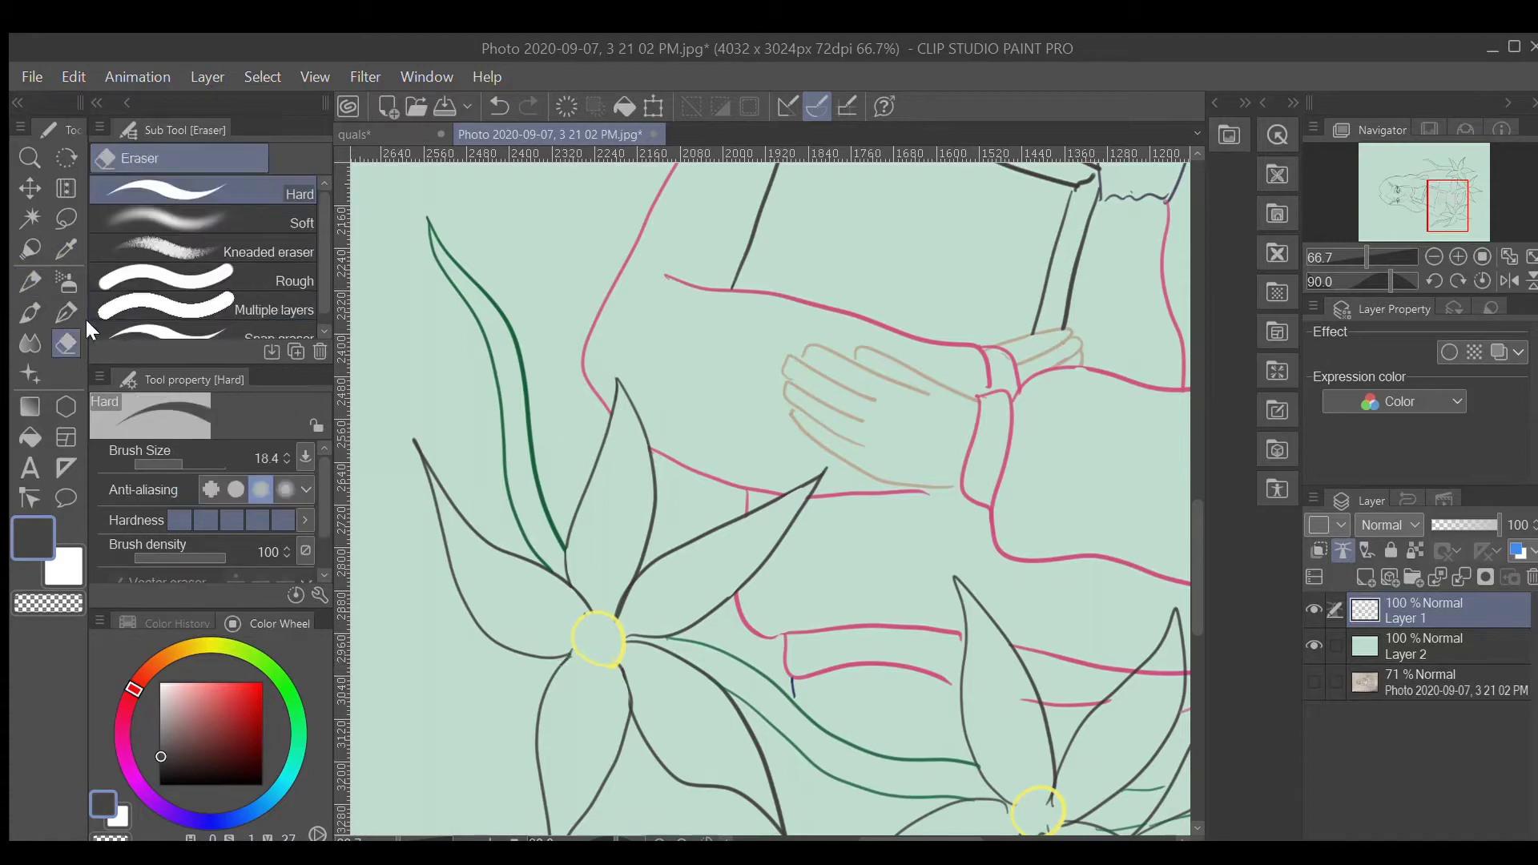
- Erase the stray dark petal line ends inside the yellow centres of the middle and right flowers
scroll(585, 617, right, 5)
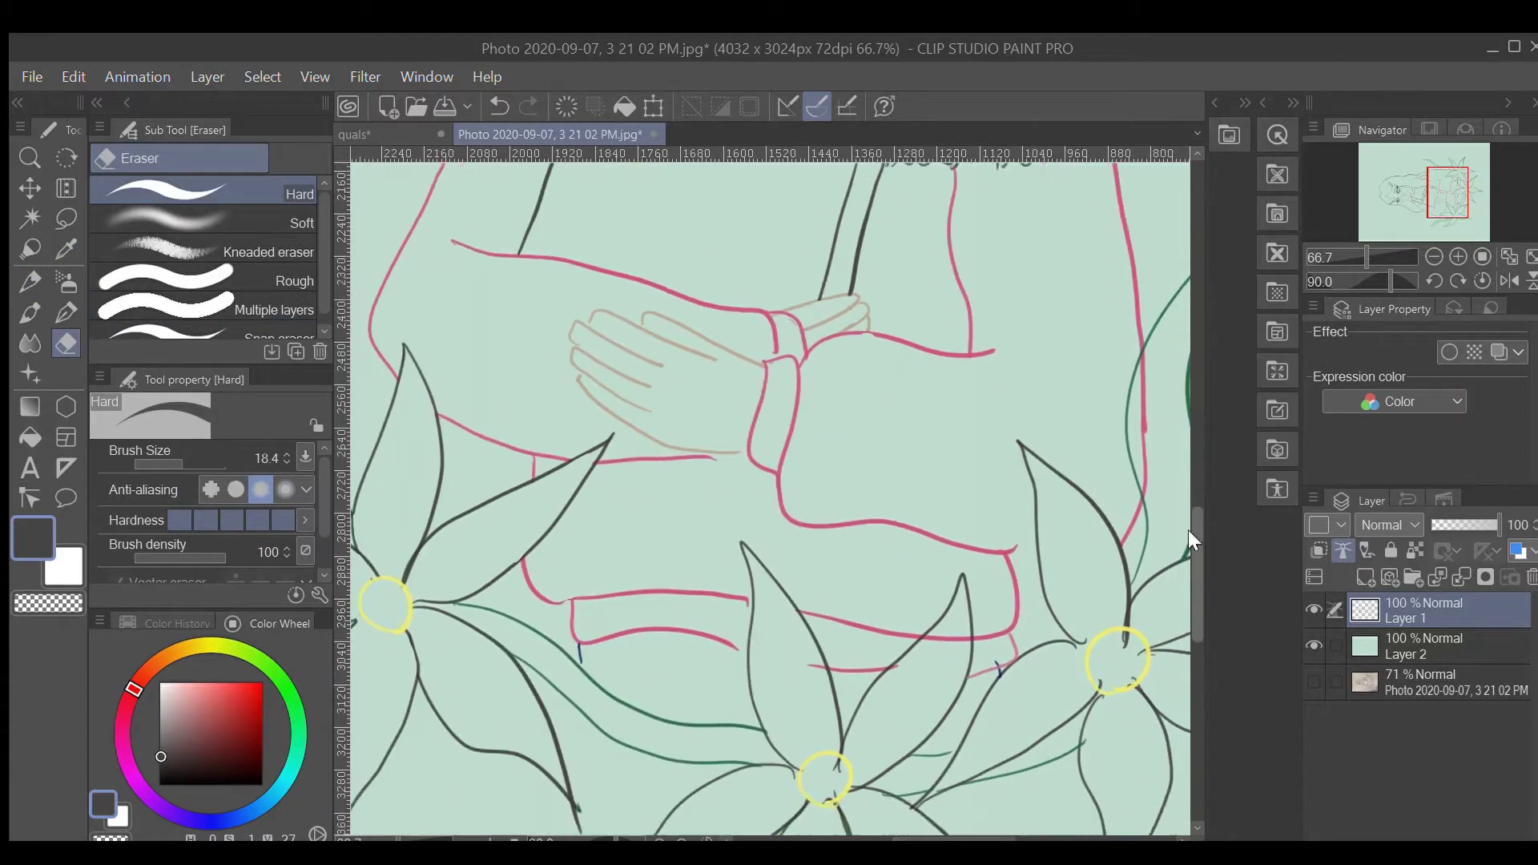
scroll(584, 617, down, 5)
drag(821, 593, 837, 553)
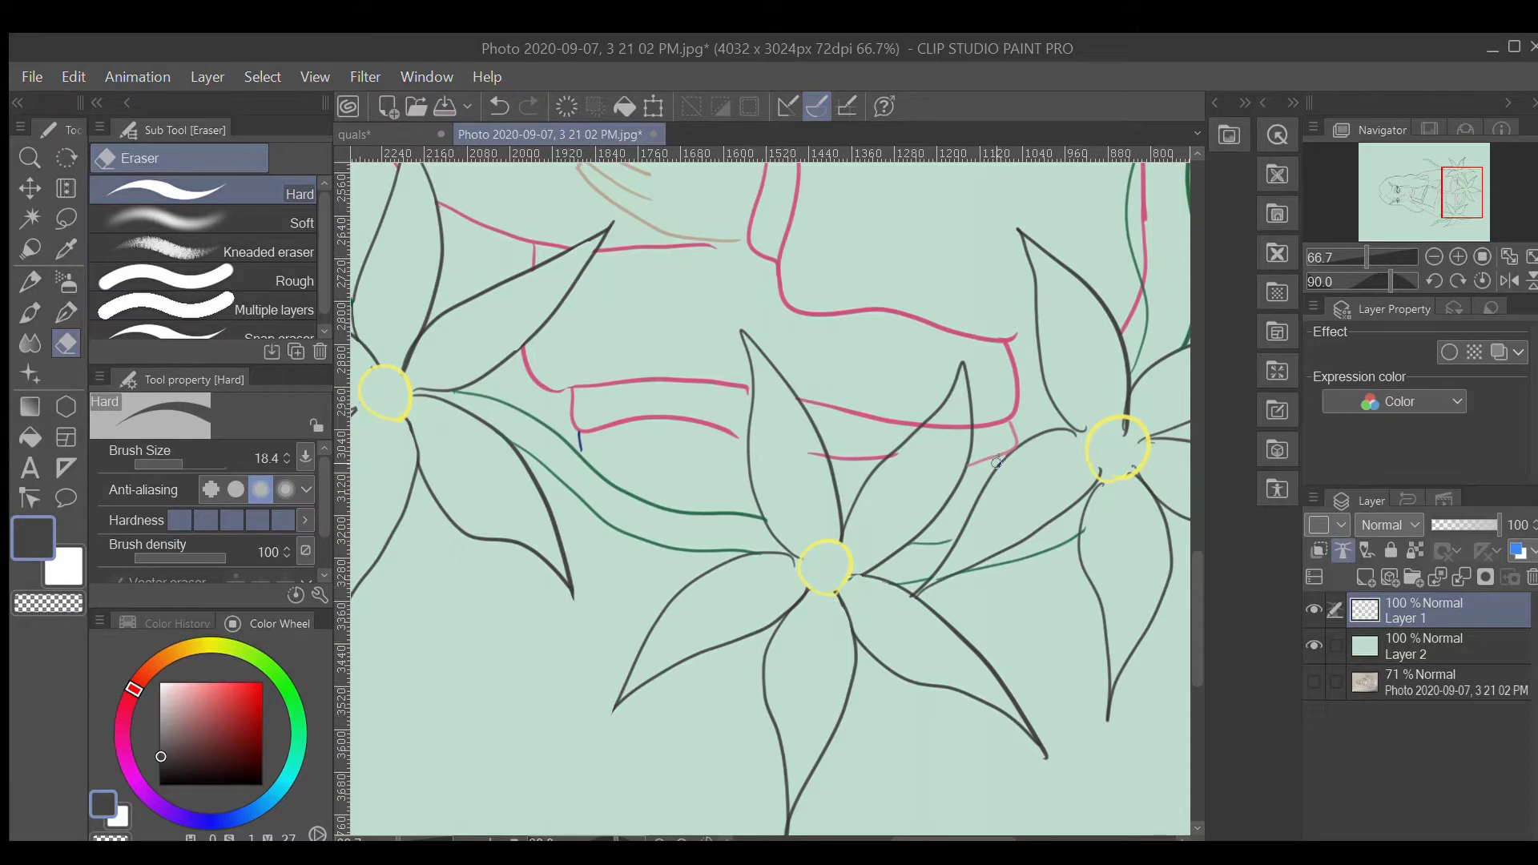
drag(1125, 440, 1125, 429)
- Sample the sweater's pink and extend the hem and lower sleeve lines to meet the flower petals
alt+click(547, 387)
key(p)
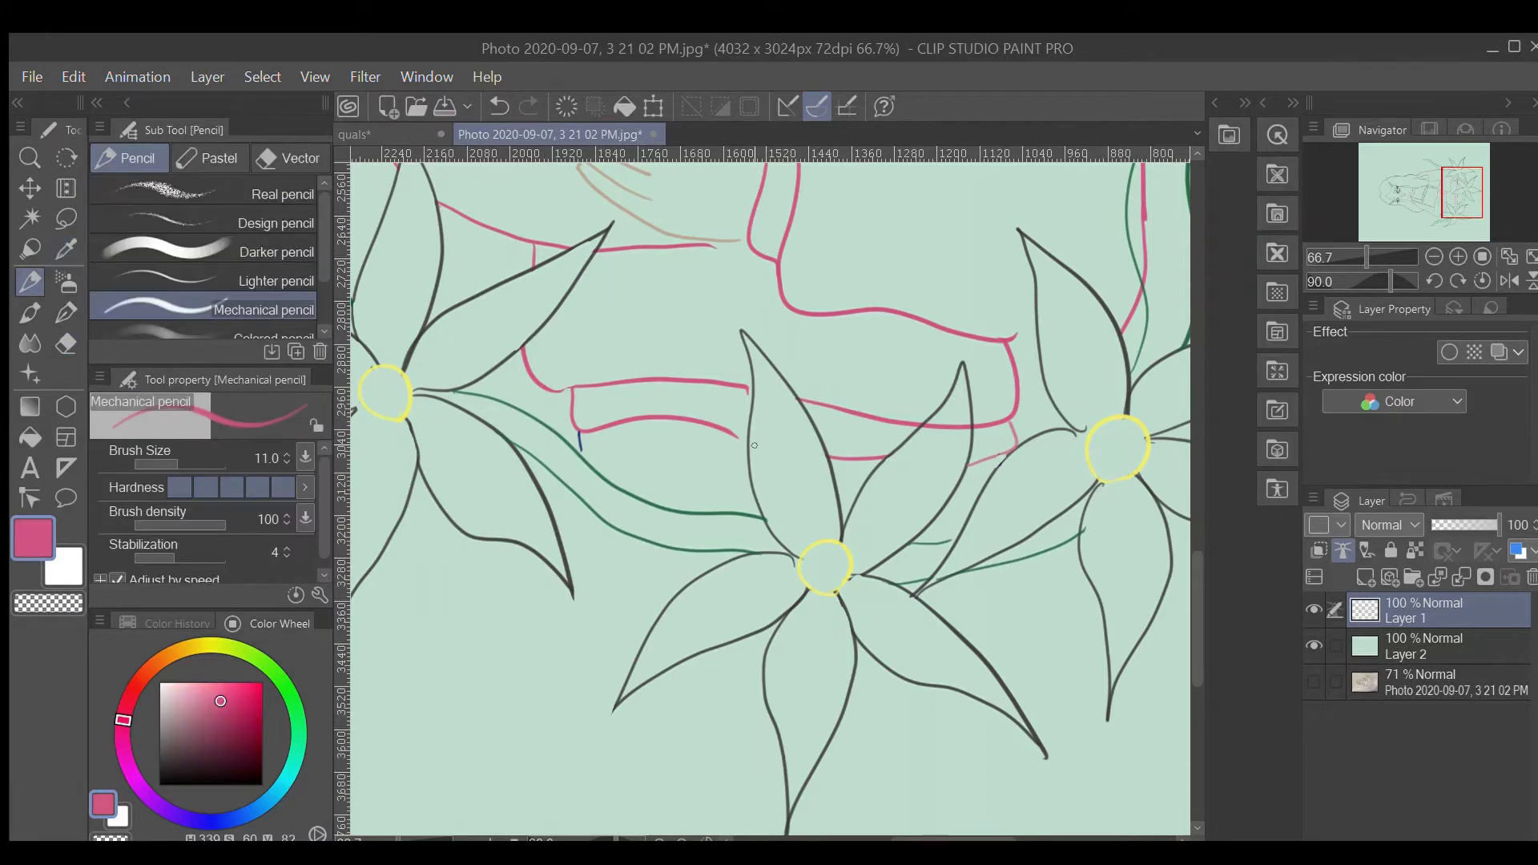
drag(1064, 338, 778, 618)
- Erase the section of the sweater's pink side line that crosses the tall green leaf above the right flower
key(e)
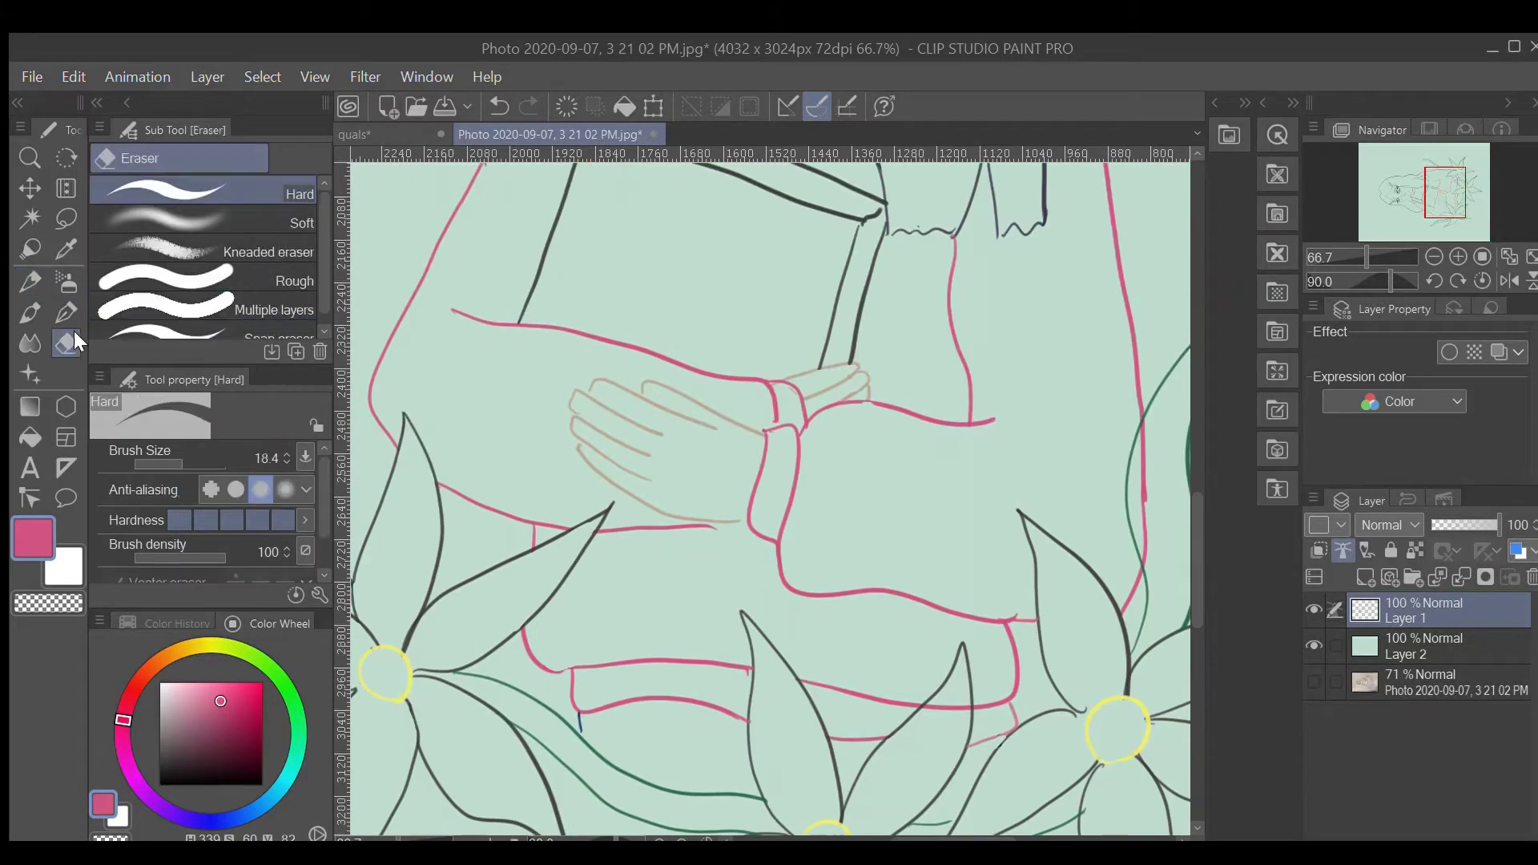
scroll(1045, 835, right, 1)
drag(831, 423, 833, 572)
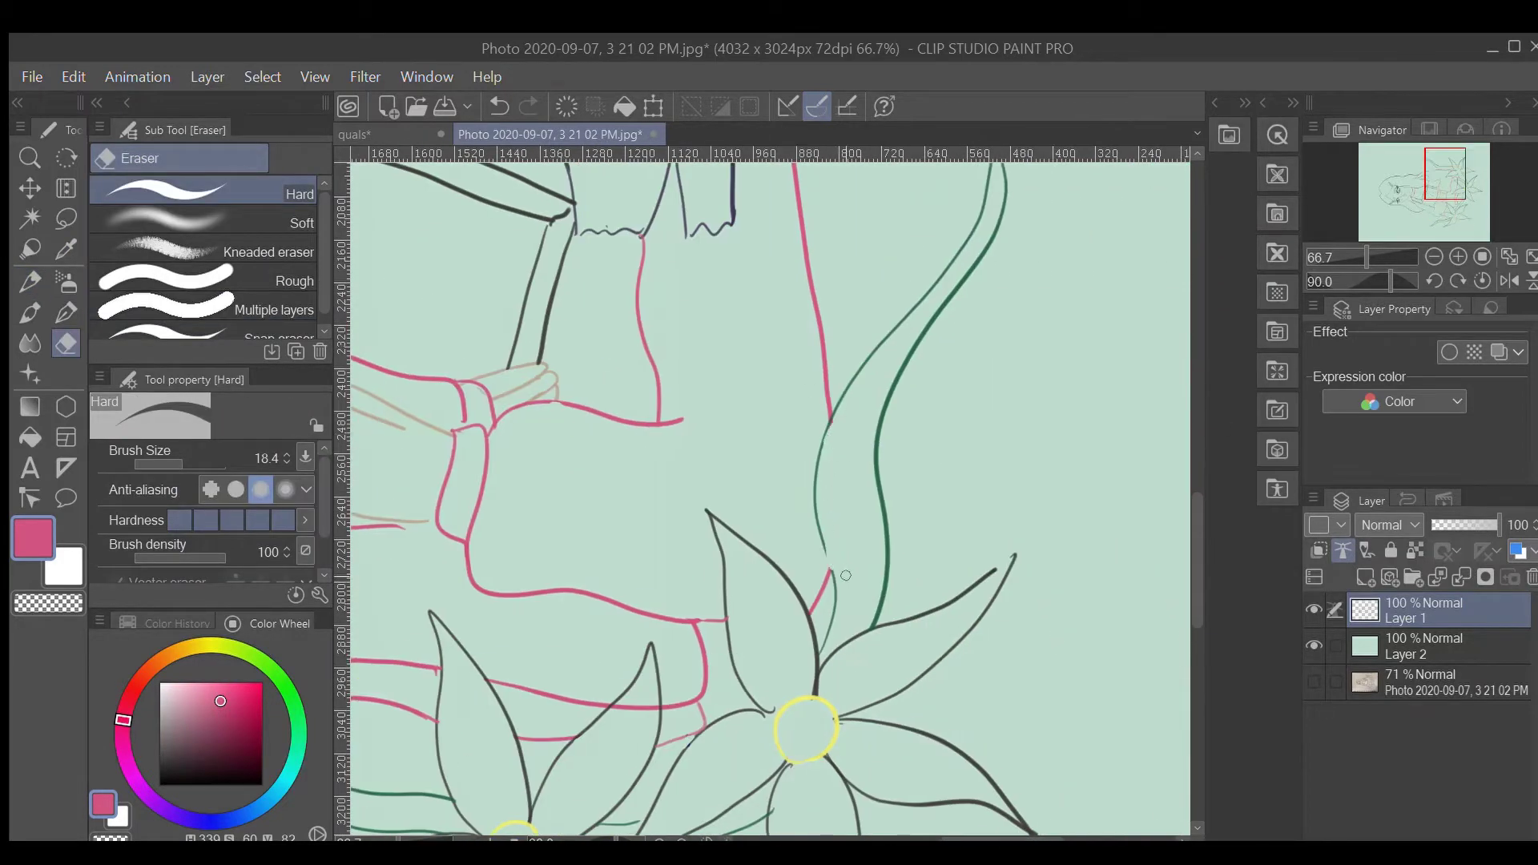
key(ctrl+z)
mouse_move(831, 461)
mouse_down()
mouse_move(831, 439)
mouse_move(833, 572)
mouse_up()
- Sample the right flower's dark outline colour and close the gap at its upper right petal's tip
key(p)
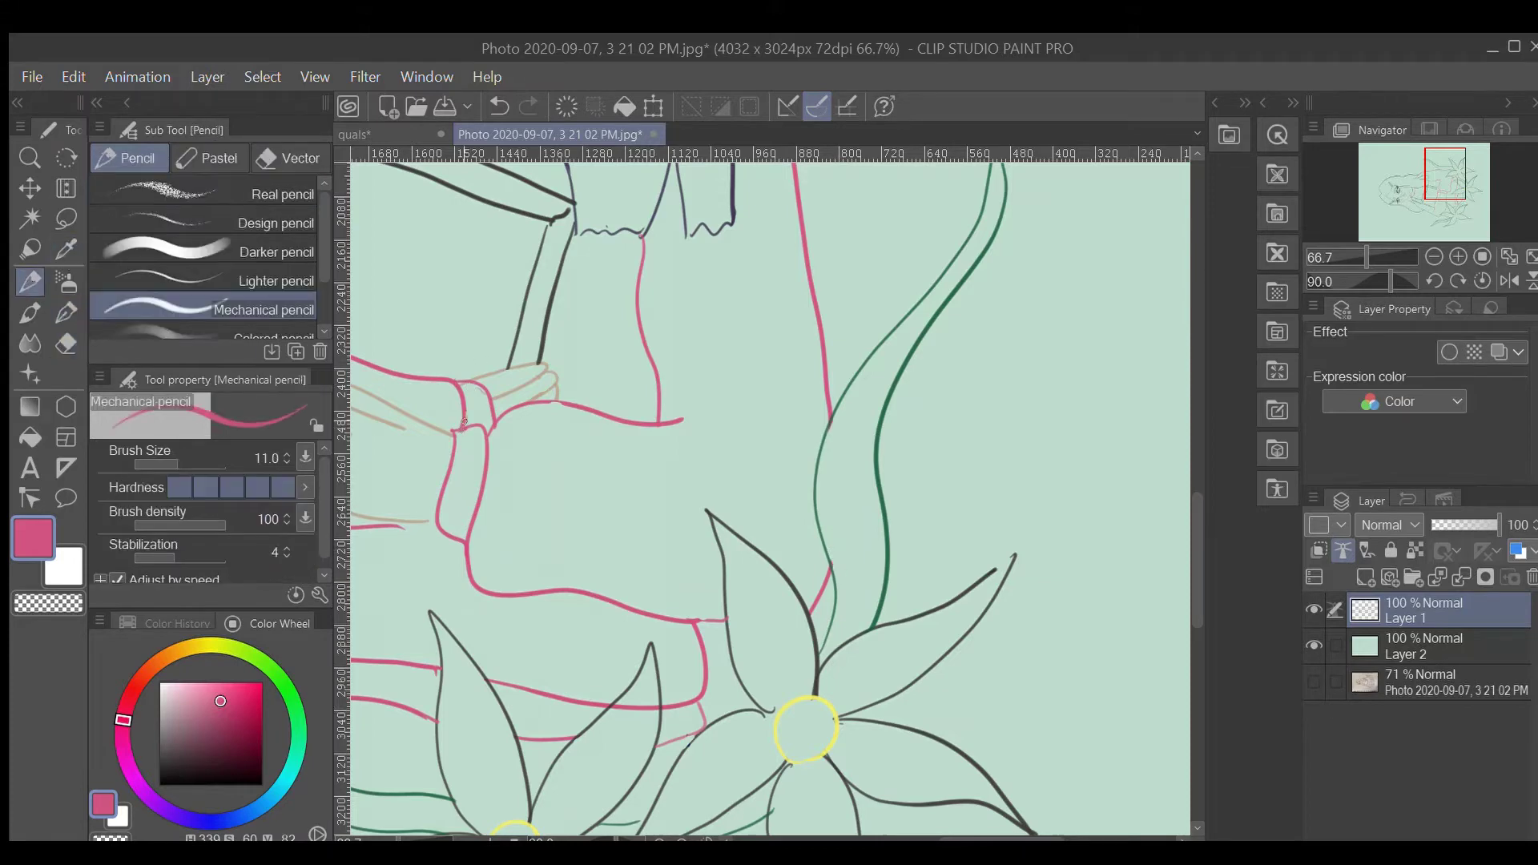
alt+click(930, 606)
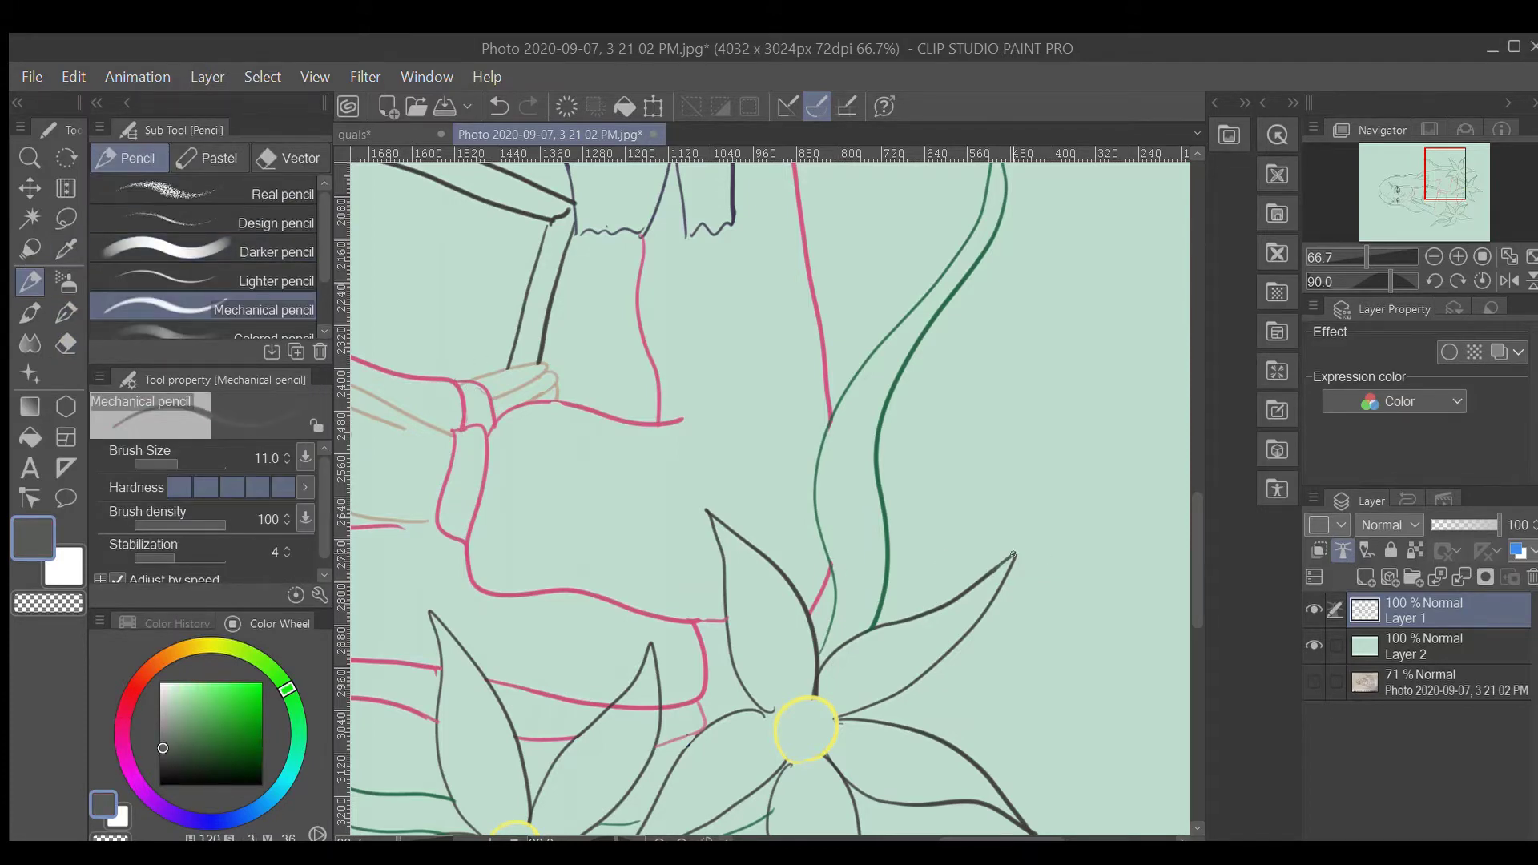
- Sample the sweater's pink again and touch up the sleeve line below the hand
key(ctrl+minus)
scroll(496, 823, up, 5)
key(e)
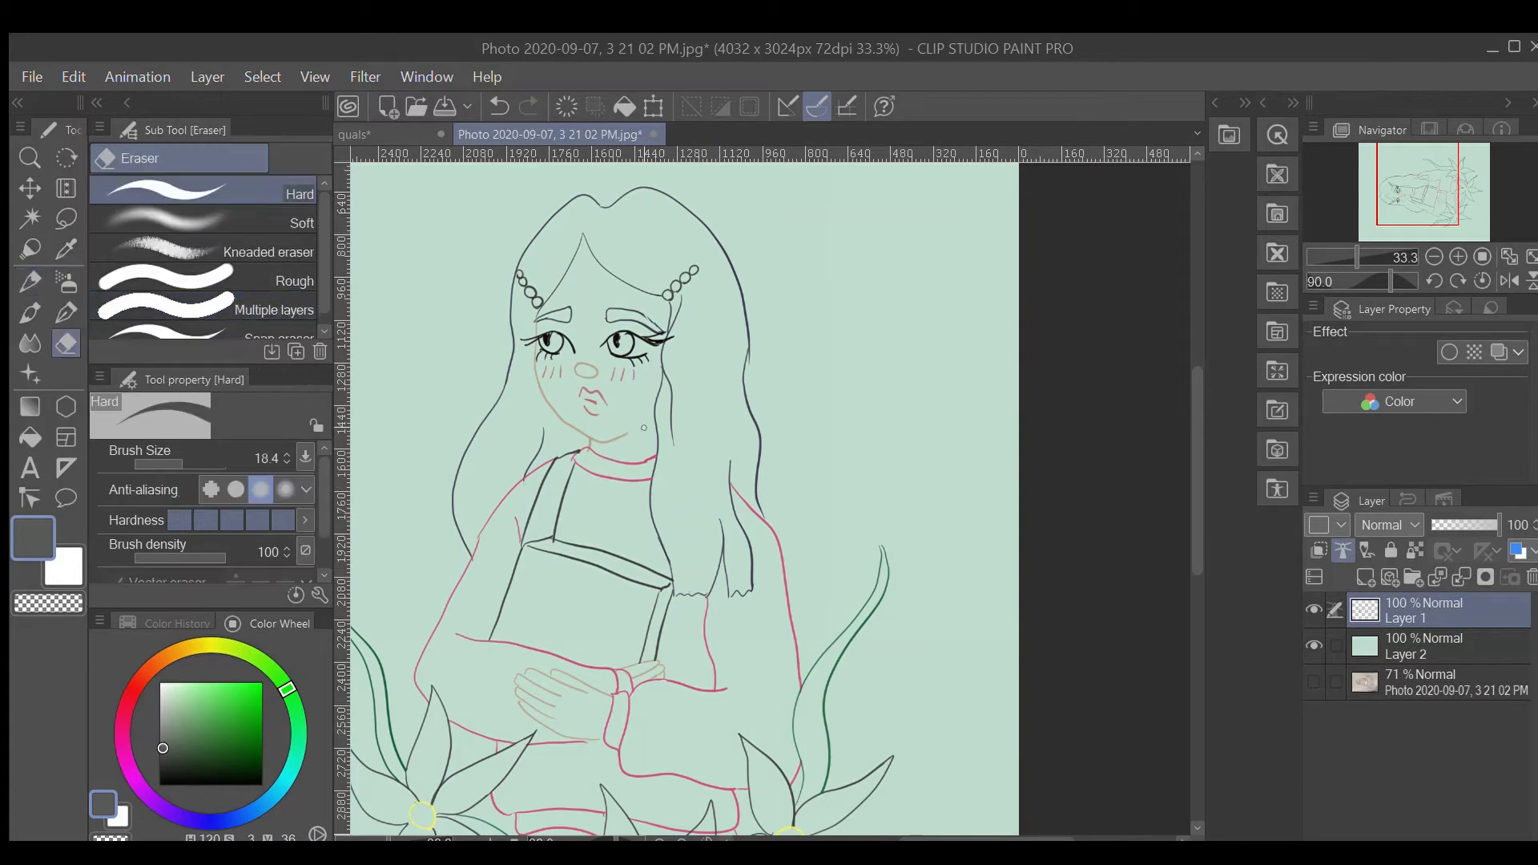
key(ctrl+plus)
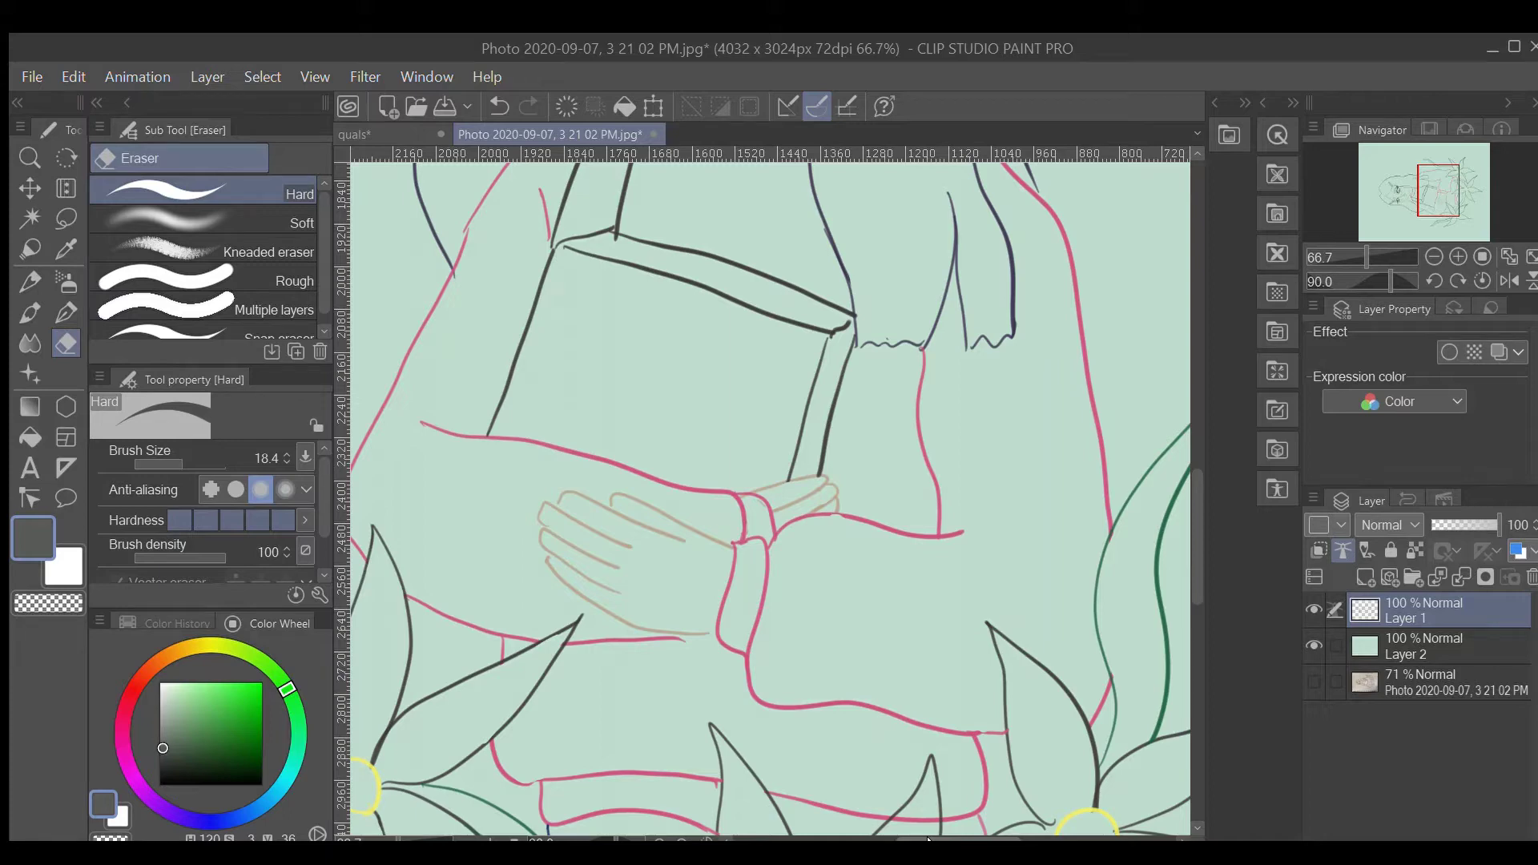
key(i)
click(686, 639)
key(p)
key(e)
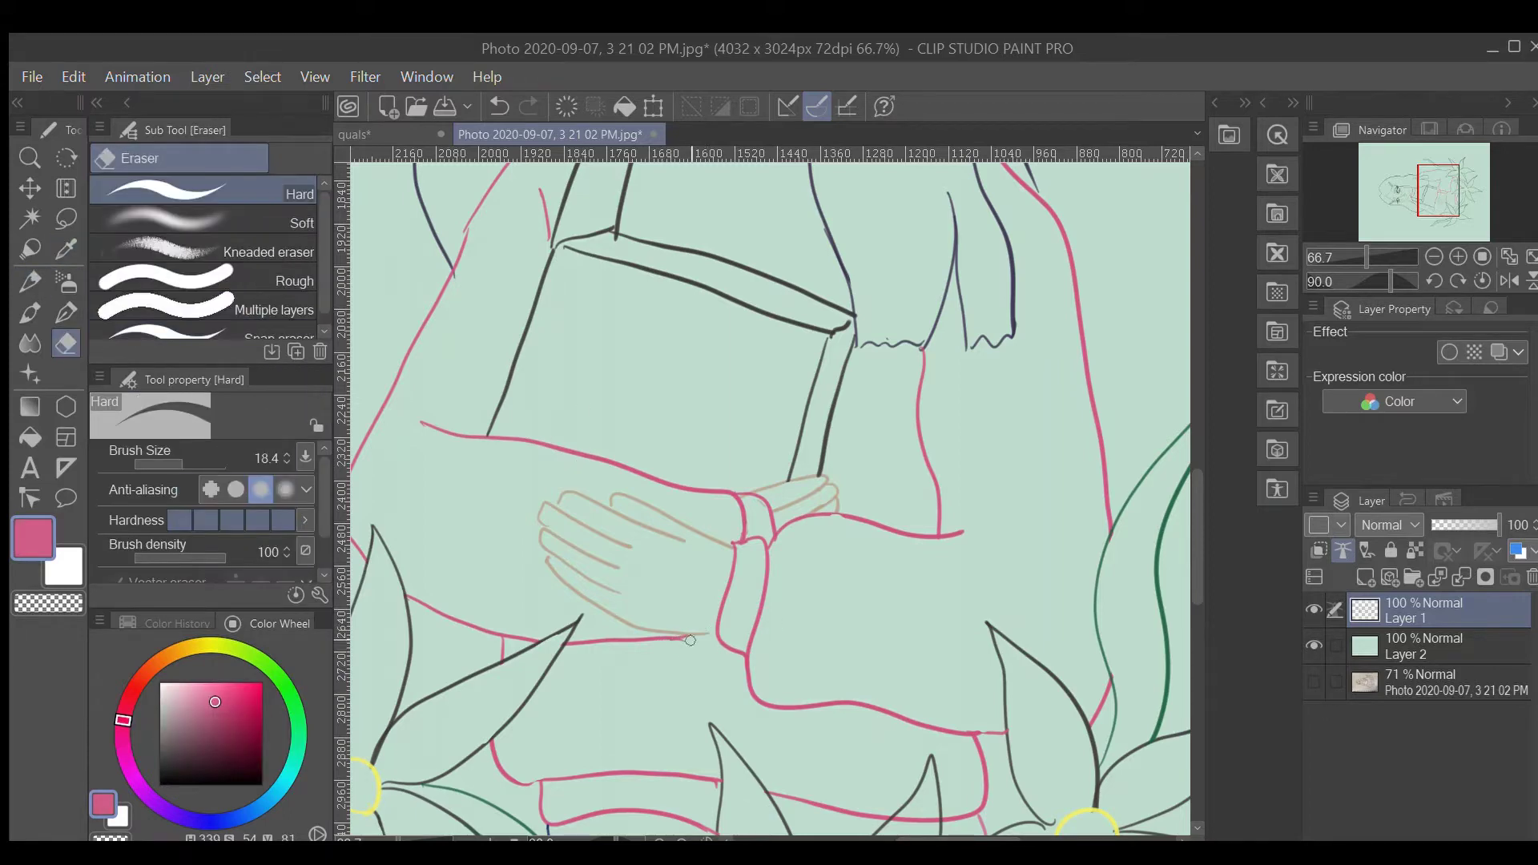
scroll(625, 500, up, 5)
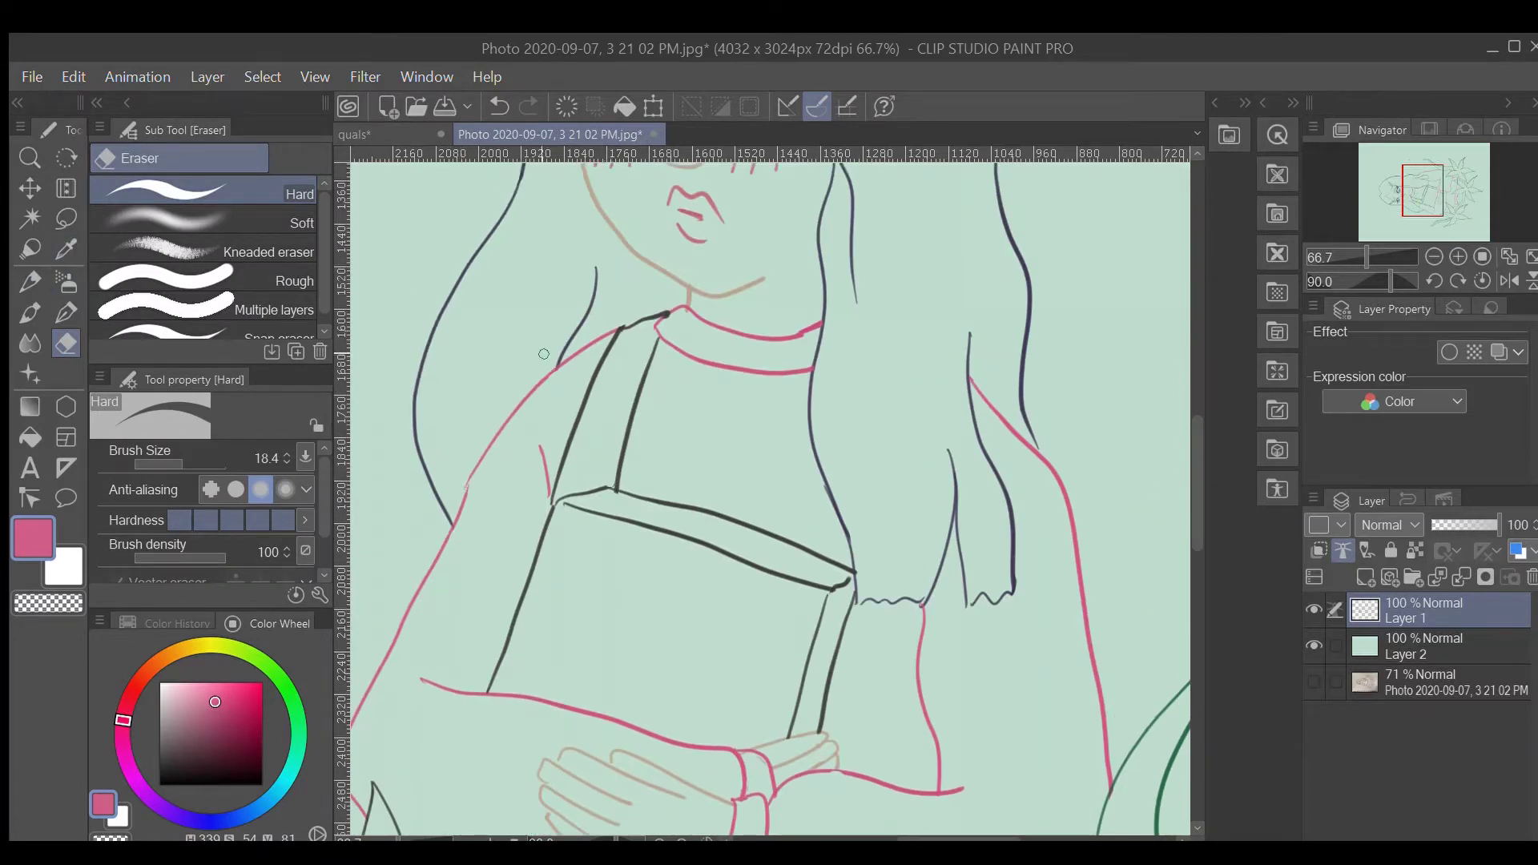
key(p)
key(e)
scroll(815, 325, down, 10)
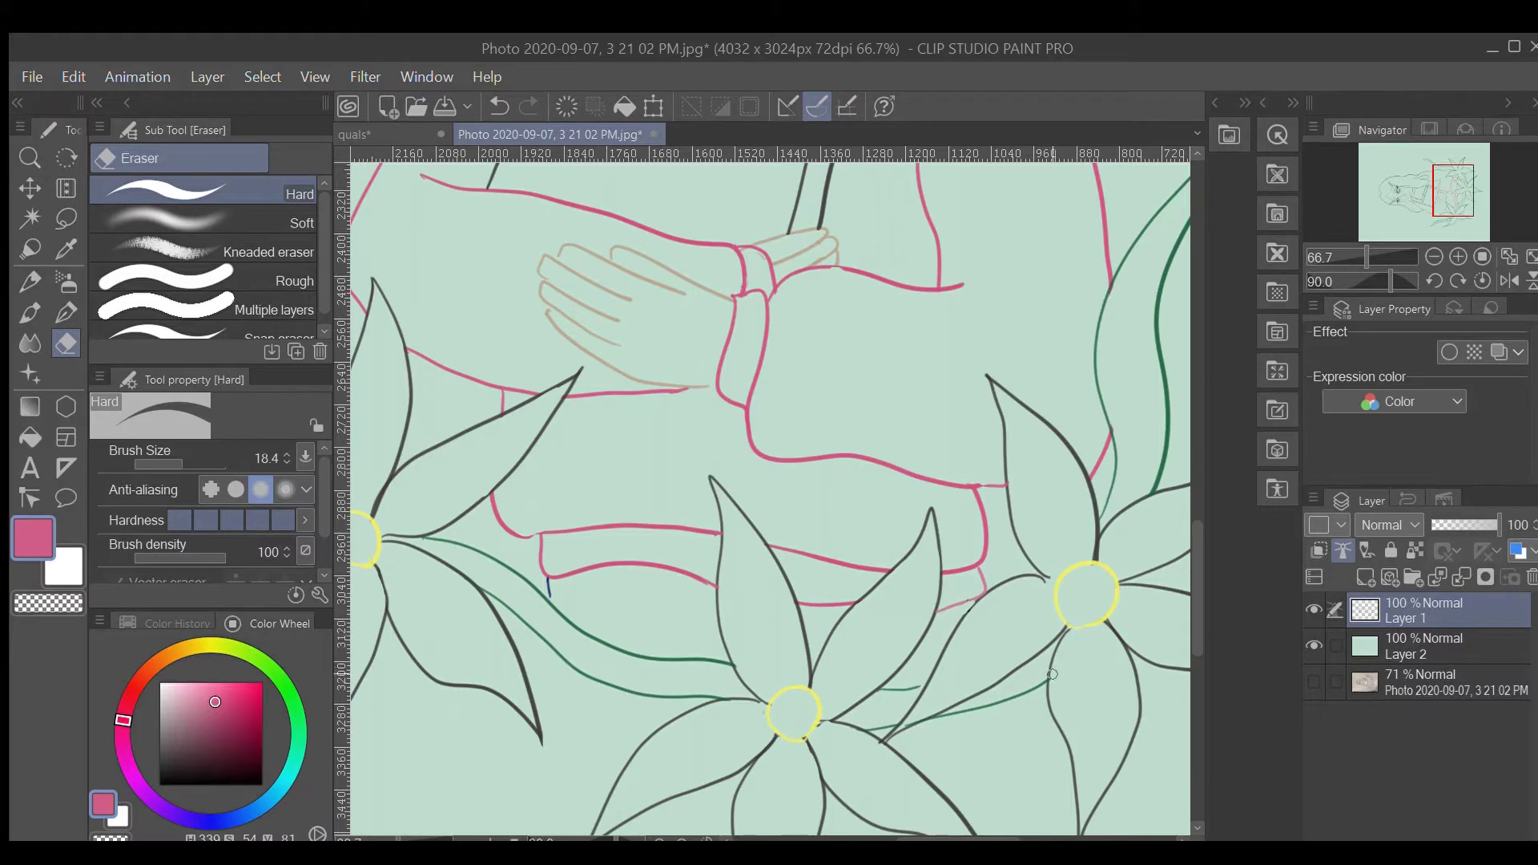
- Sample the dark green and draw small rounded leaflets down the upper left edge of the tall right stem
key(i)
click(705, 661)
key(p)
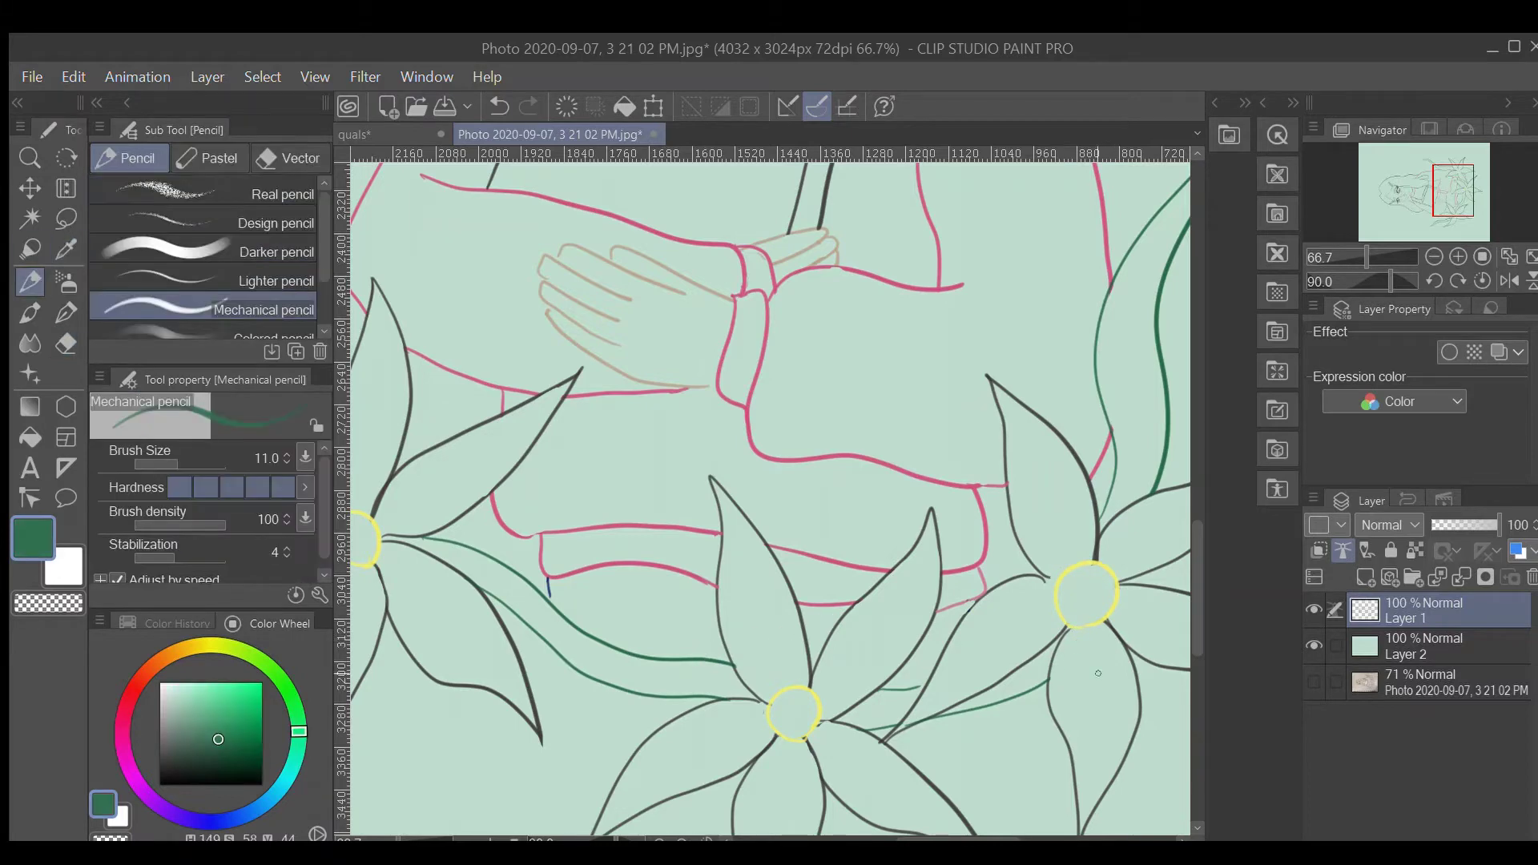
scroll(769, 496, right, 3)
scroll(769, 497, up, 4)
drag(1109, 215, 1094, 298)
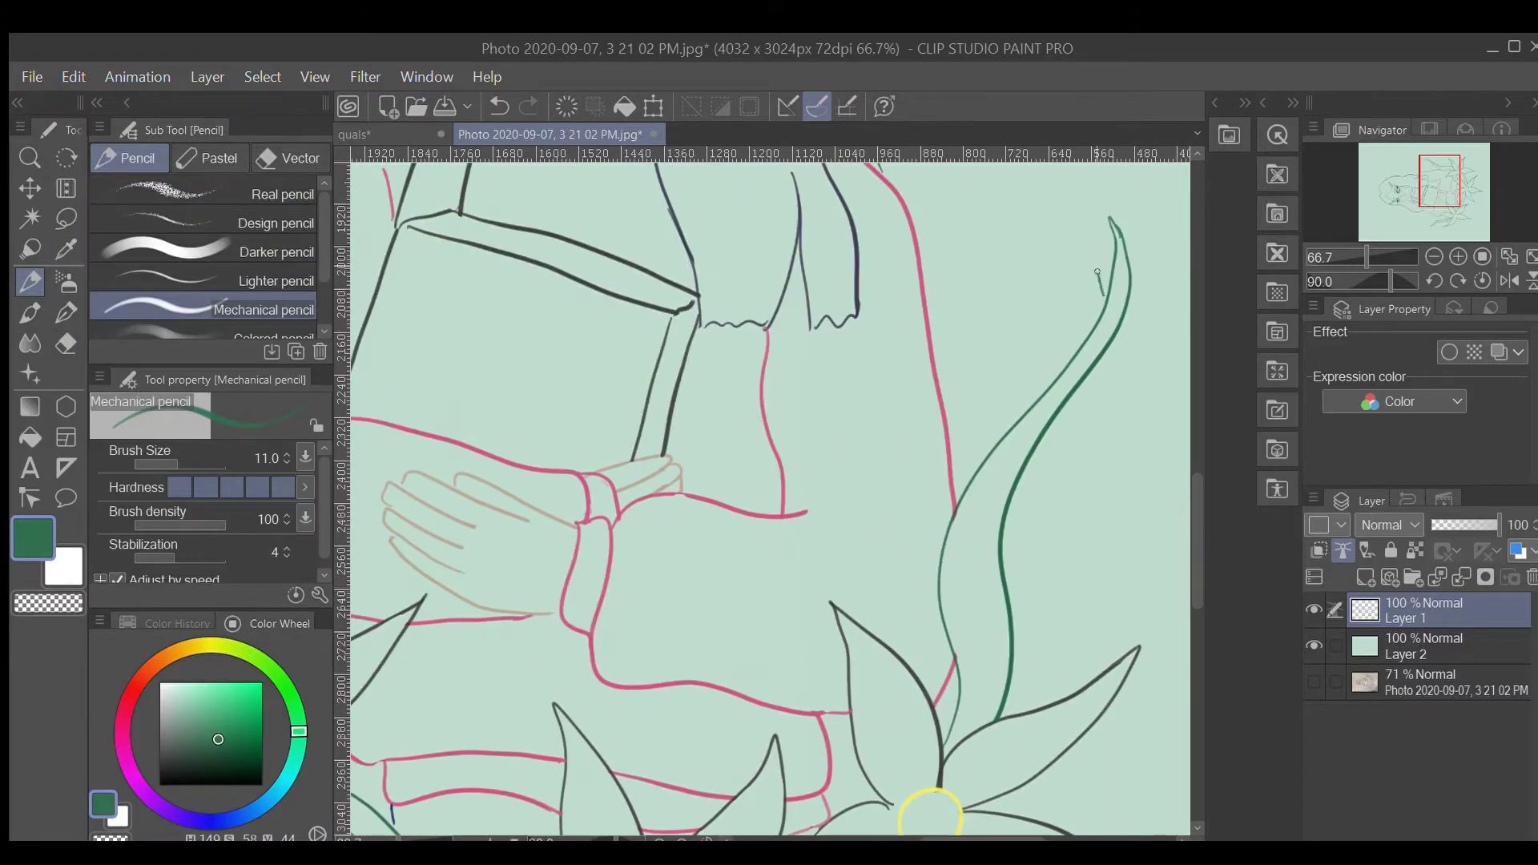
drag(1112, 245, 1065, 362)
drag(1022, 415, 1048, 403)
mouse_move(972, 476)
mouse_down()
mouse_move(984, 419)
mouse_move(993, 448)
mouse_up()
- Draw small green leaflets along the tall right stem's right edge and the lower part of its left edge
mouse_move(1119, 331)
mouse_down()
mouse_move(1147, 282)
mouse_move(1104, 280)
mouse_up()
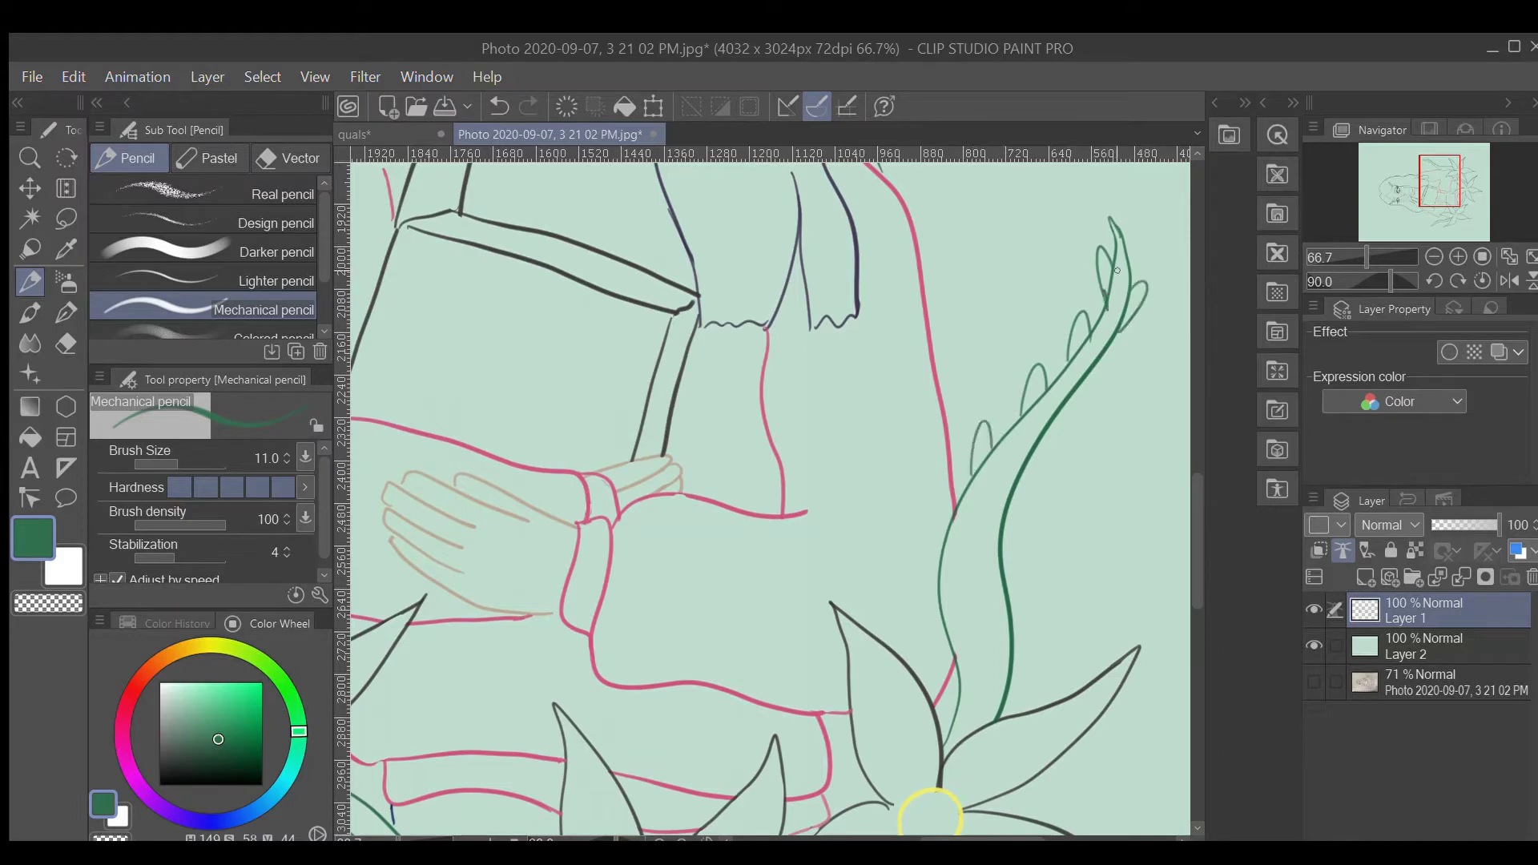
drag(1076, 392, 1121, 355)
drag(1052, 434, 1035, 452)
mouse_move(1014, 500)
mouse_down()
mouse_move(1001, 542)
mouse_move(1014, 620)
mouse_up()
drag(1009, 693, 1038, 645)
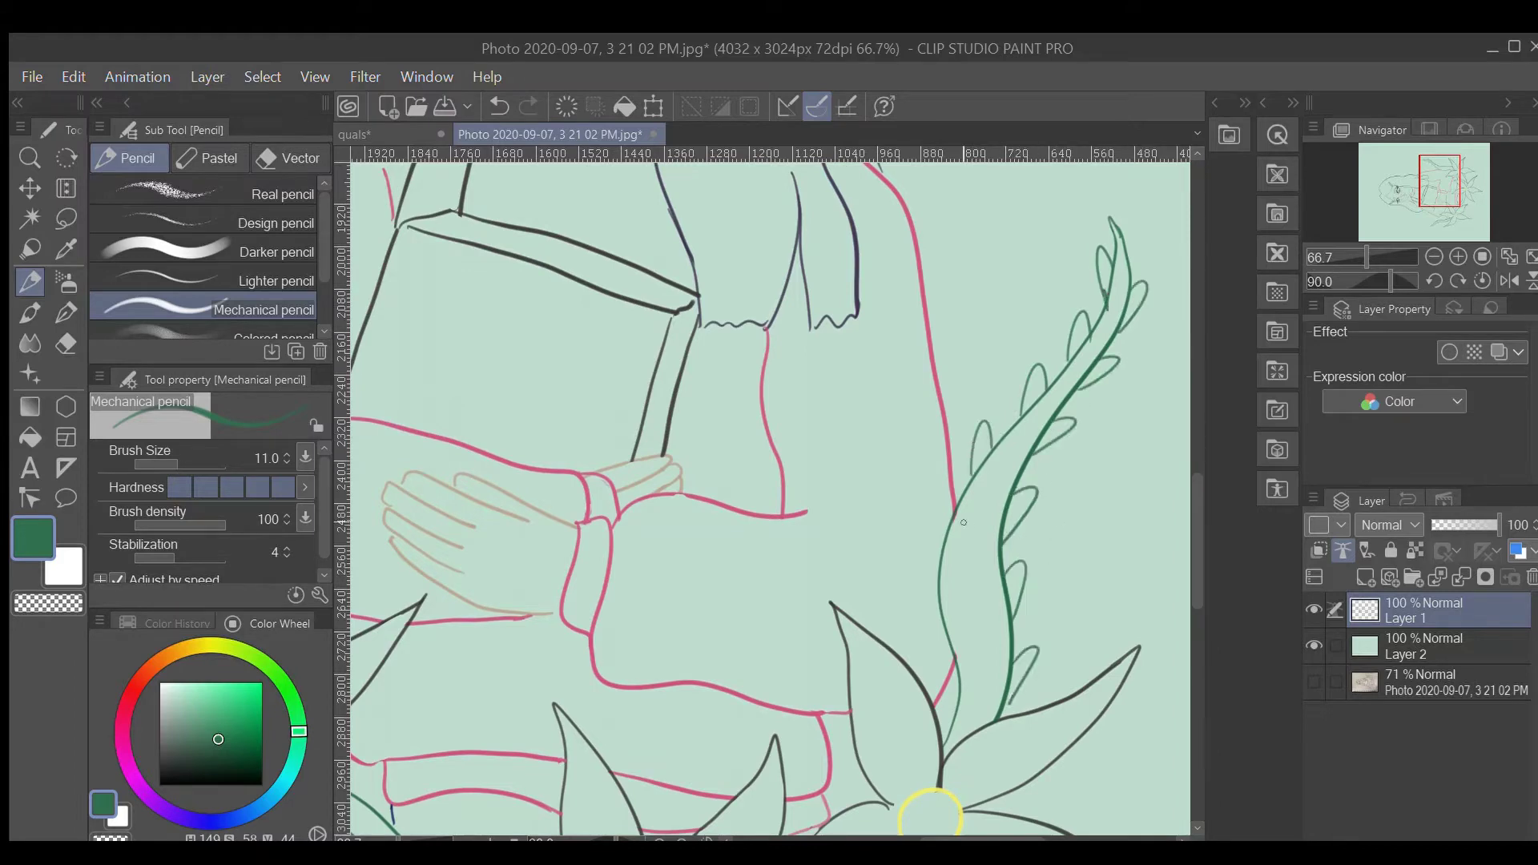
drag(958, 477, 935, 546)
mouse_move(934, 562)
mouse_down()
mouse_move(913, 597)
mouse_move(938, 628)
mouse_up()
drag(957, 650, 935, 717)
- Draw small green leaflets on the short stems between the middle and right flowers
scroll(771, 491, down, 5)
drag(772, 491, 741, 498)
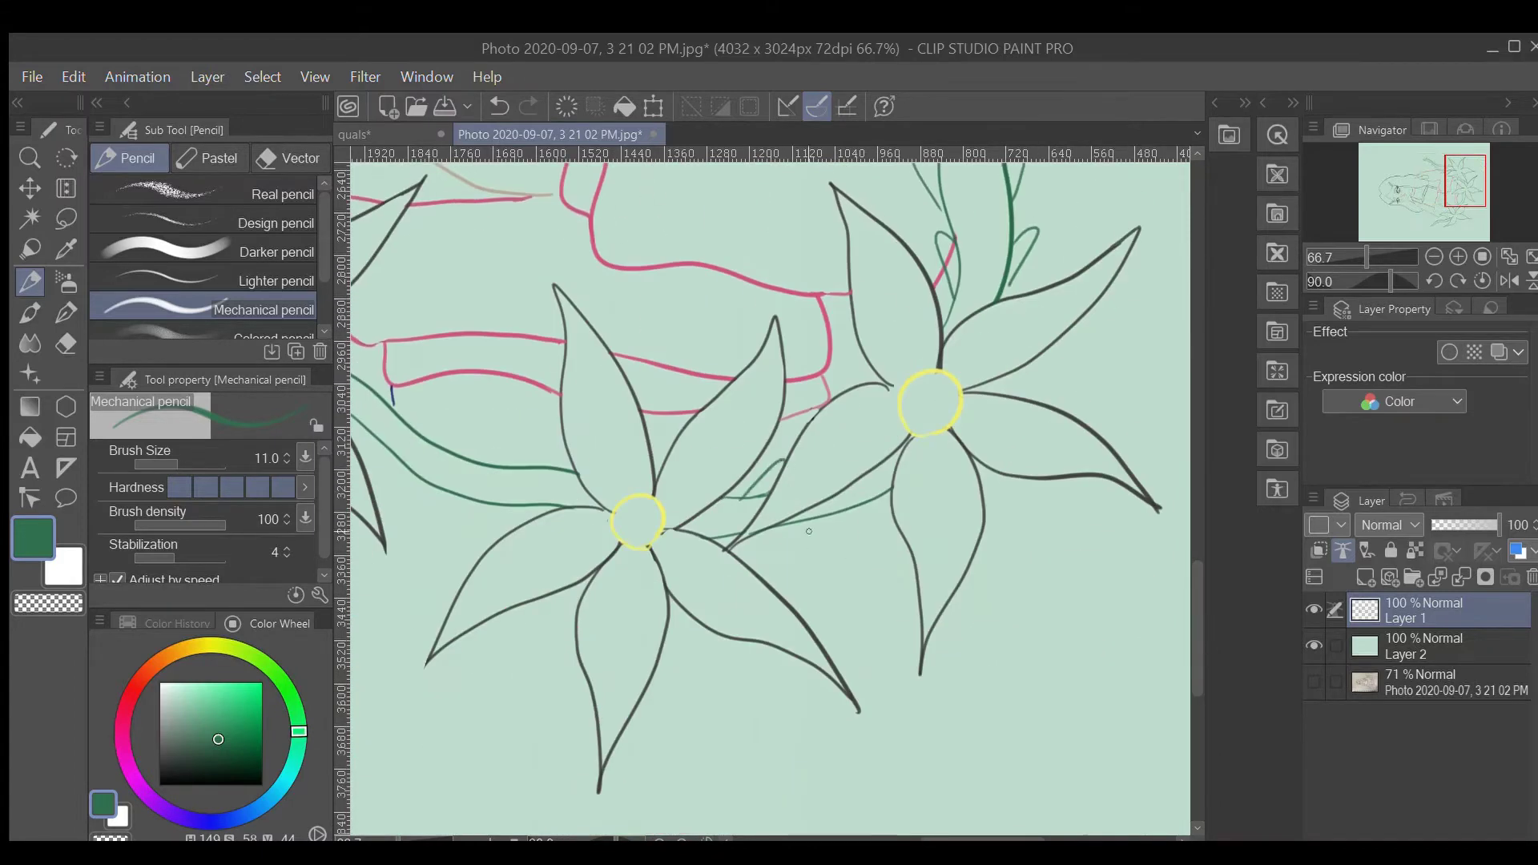
drag(887, 505, 745, 563)
- Draw small green leaflets along both edges of the curved stem joining the left and middle flowers
drag(963, 836, 921, 837)
drag(774, 463, 818, 466)
drag(706, 455, 746, 459)
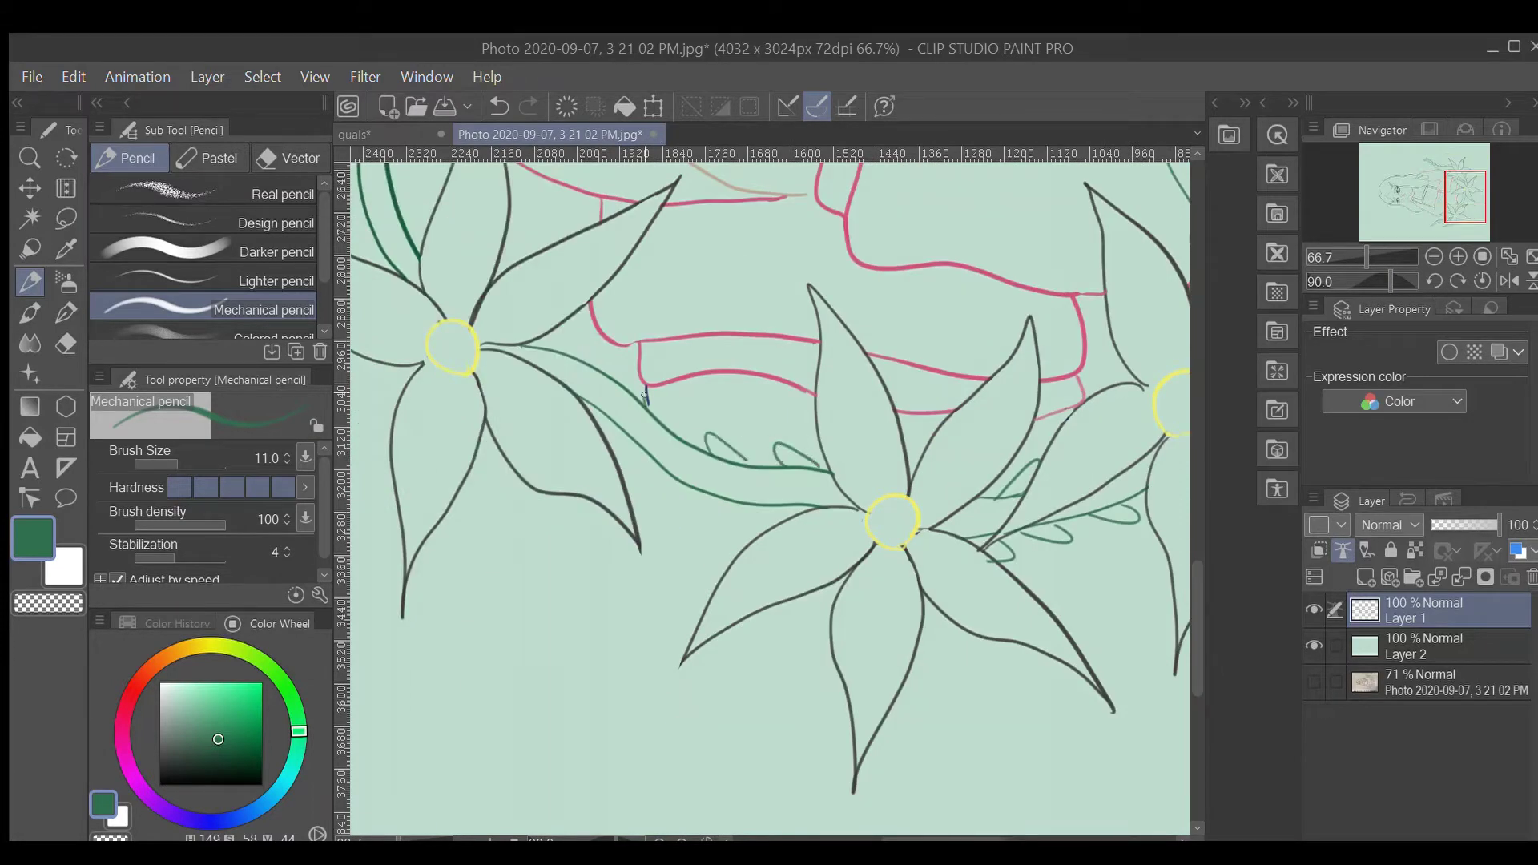
drag(646, 390, 682, 439)
mouse_move(578, 346)
mouse_down()
mouse_move(716, 497)
mouse_move(799, 512)
mouse_up()
- Draw small green leaflets along both edges of the tall stem rising from the left flower
drag(1196, 576, 1193, 497)
drag(597, 592, 610, 638)
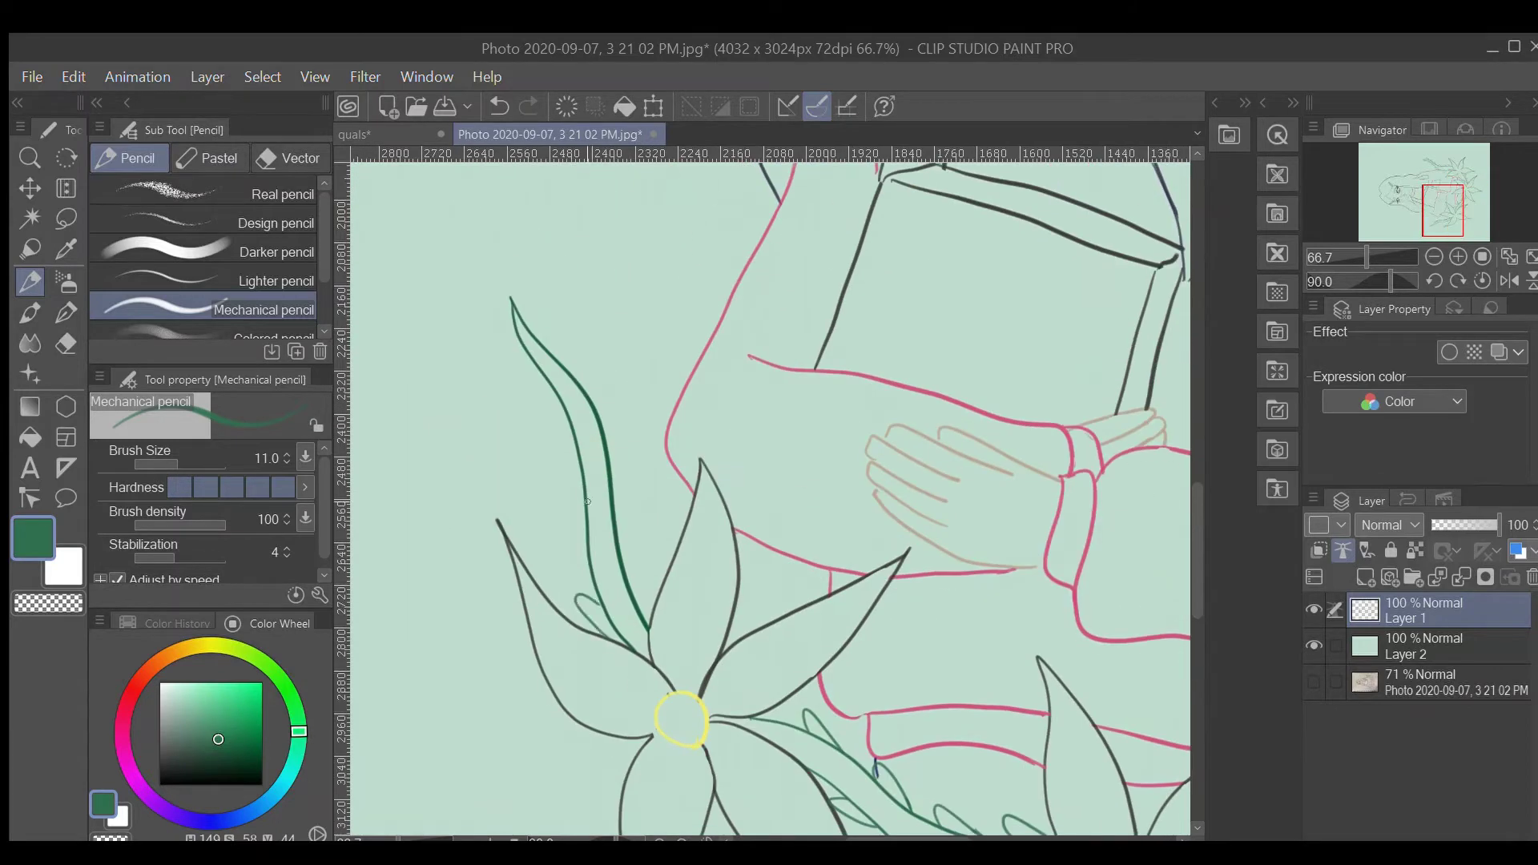
drag(585, 501, 583, 560)
mouse_move(570, 424)
mouse_down()
mouse_move(581, 474)
mouse_move(570, 437)
mouse_up()
drag(513, 352, 555, 391)
drag(529, 302, 605, 420)
drag(611, 455, 629, 497)
drag(621, 527, 663, 600)
- Erase stray overlaps and touch up the green leaflet lines on the tall right stem
mouse_move(1195, 608)
mouse_down()
mouse_move(1188, 657)
mouse_move(1046, 817)
mouse_move(1184, 506)
mouse_up()
key(e)
key(p)
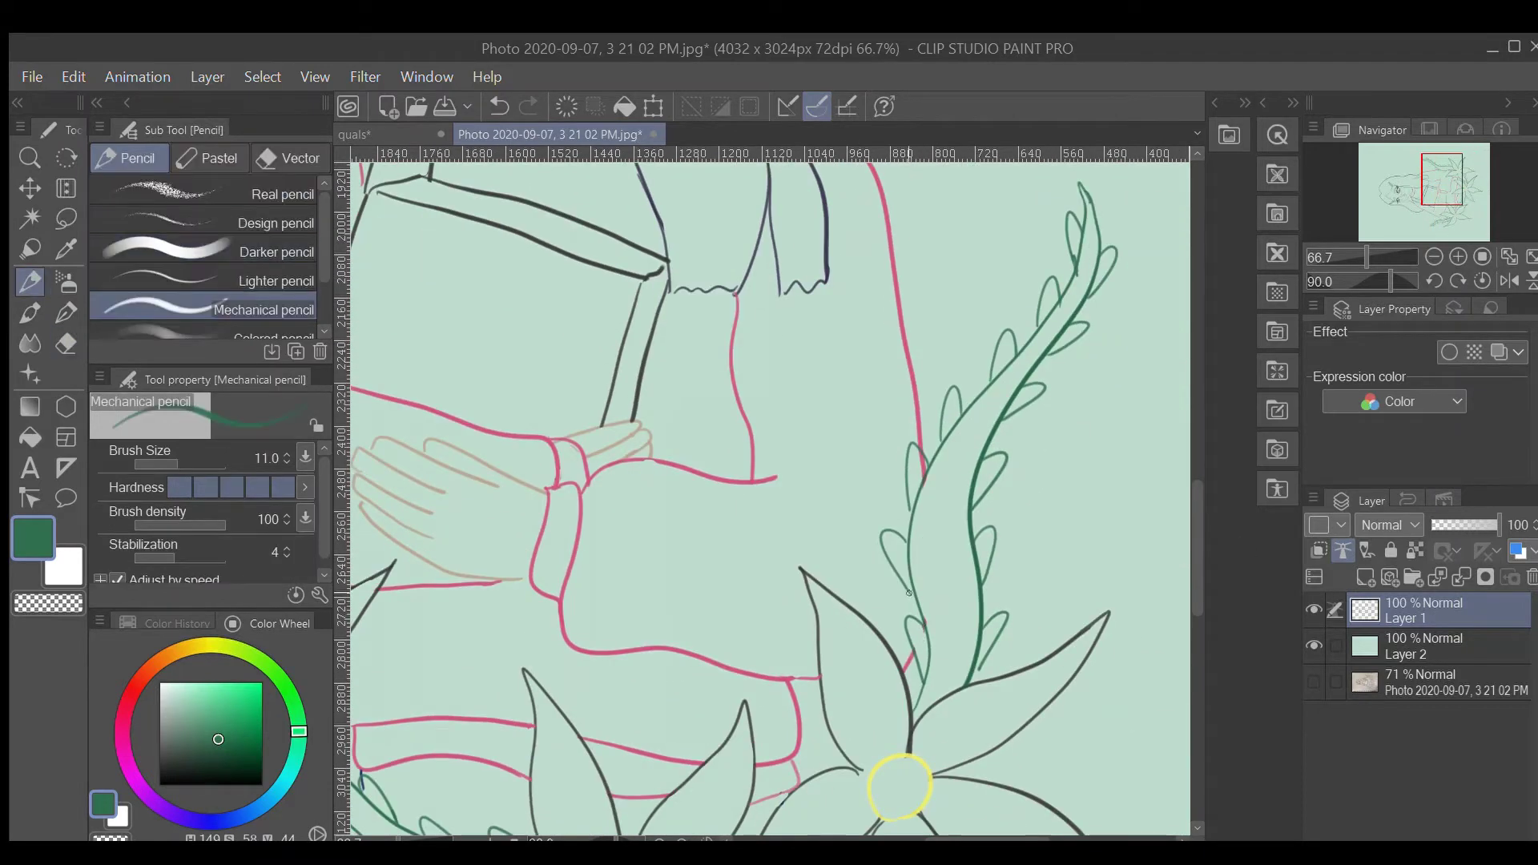
key(e)
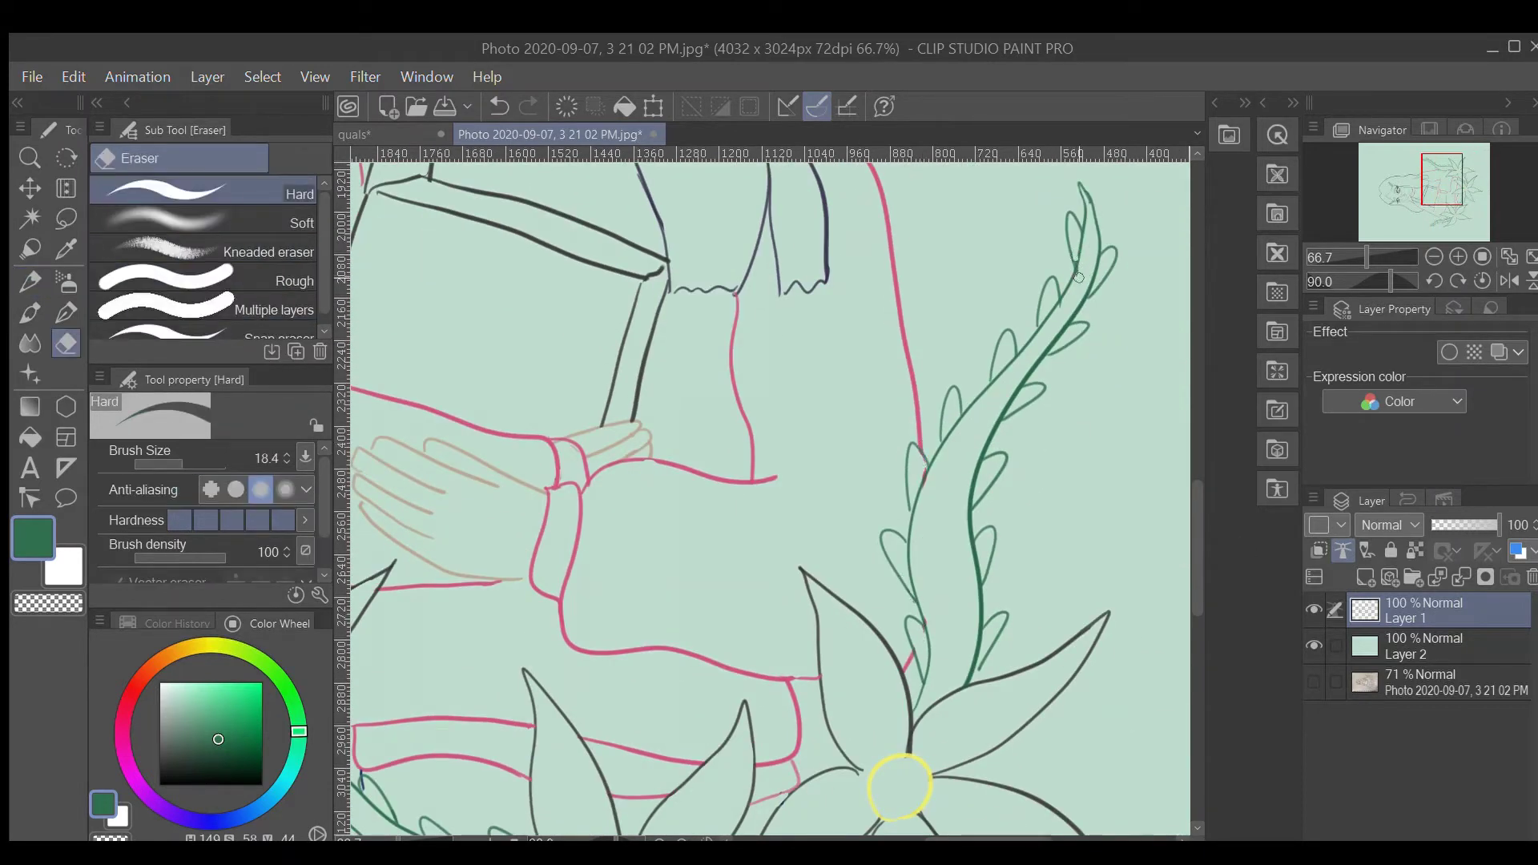
key(p)
- Clean up the leaflet lines on the lower stems and on the tall left stem
scroll(971, 679, left, 3)
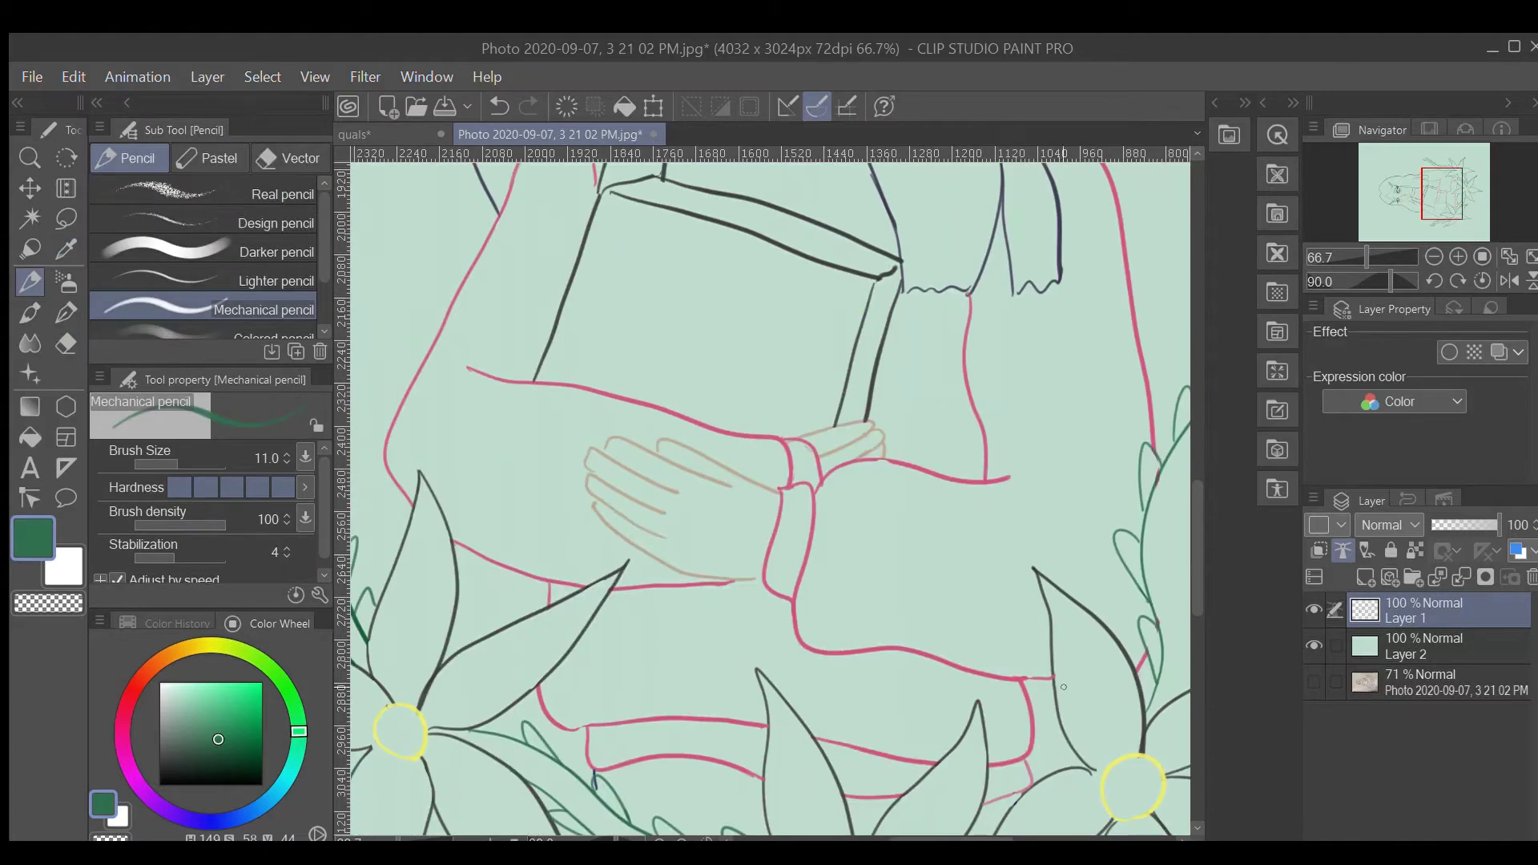
scroll(972, 679, down, 3)
key(e)
key(p)
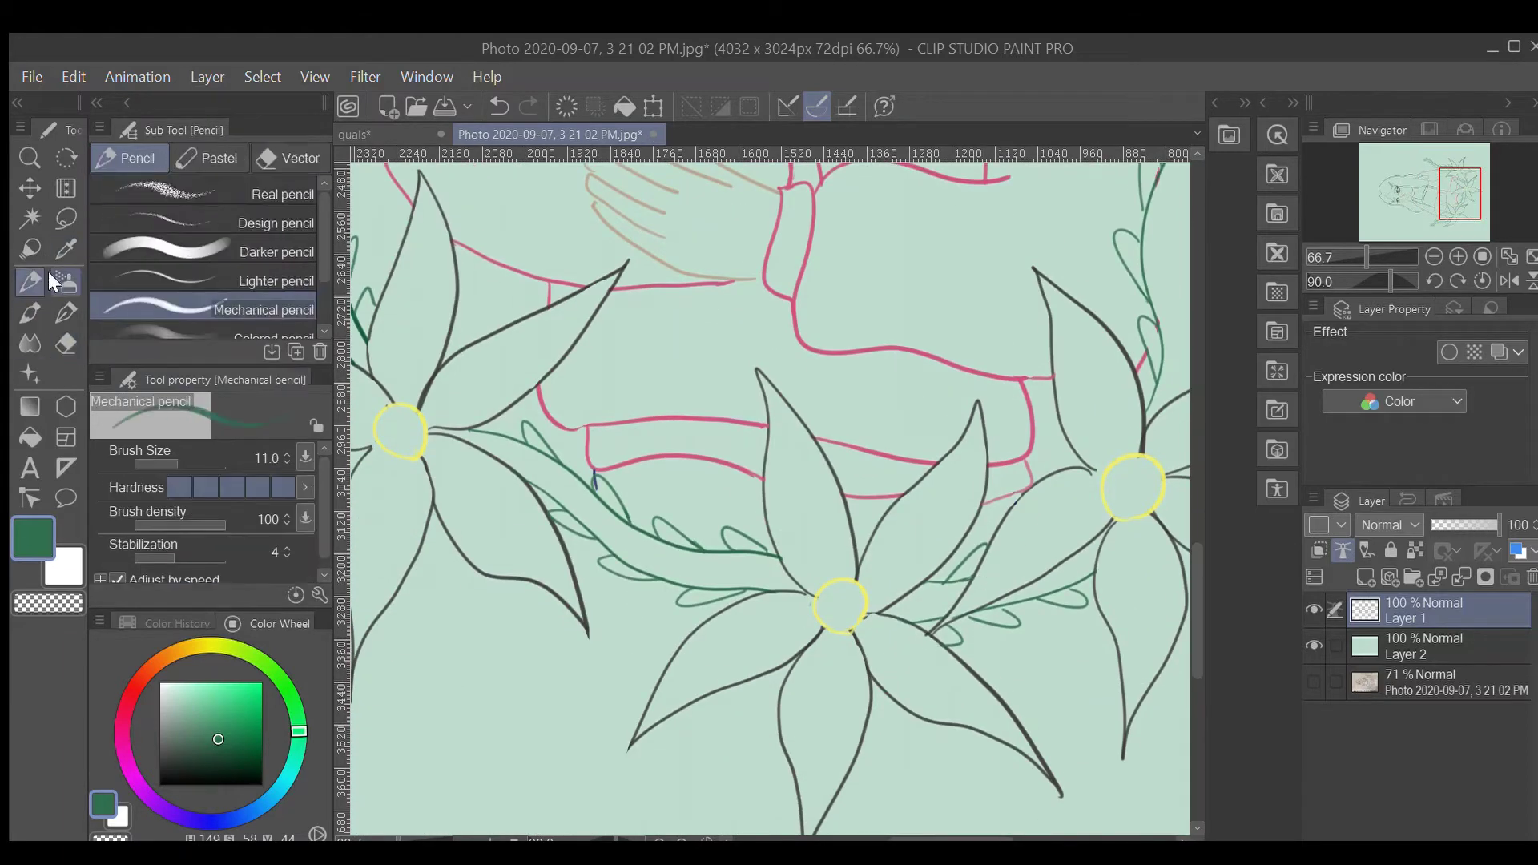
click(66, 341)
scroll(473, 434, left, 3)
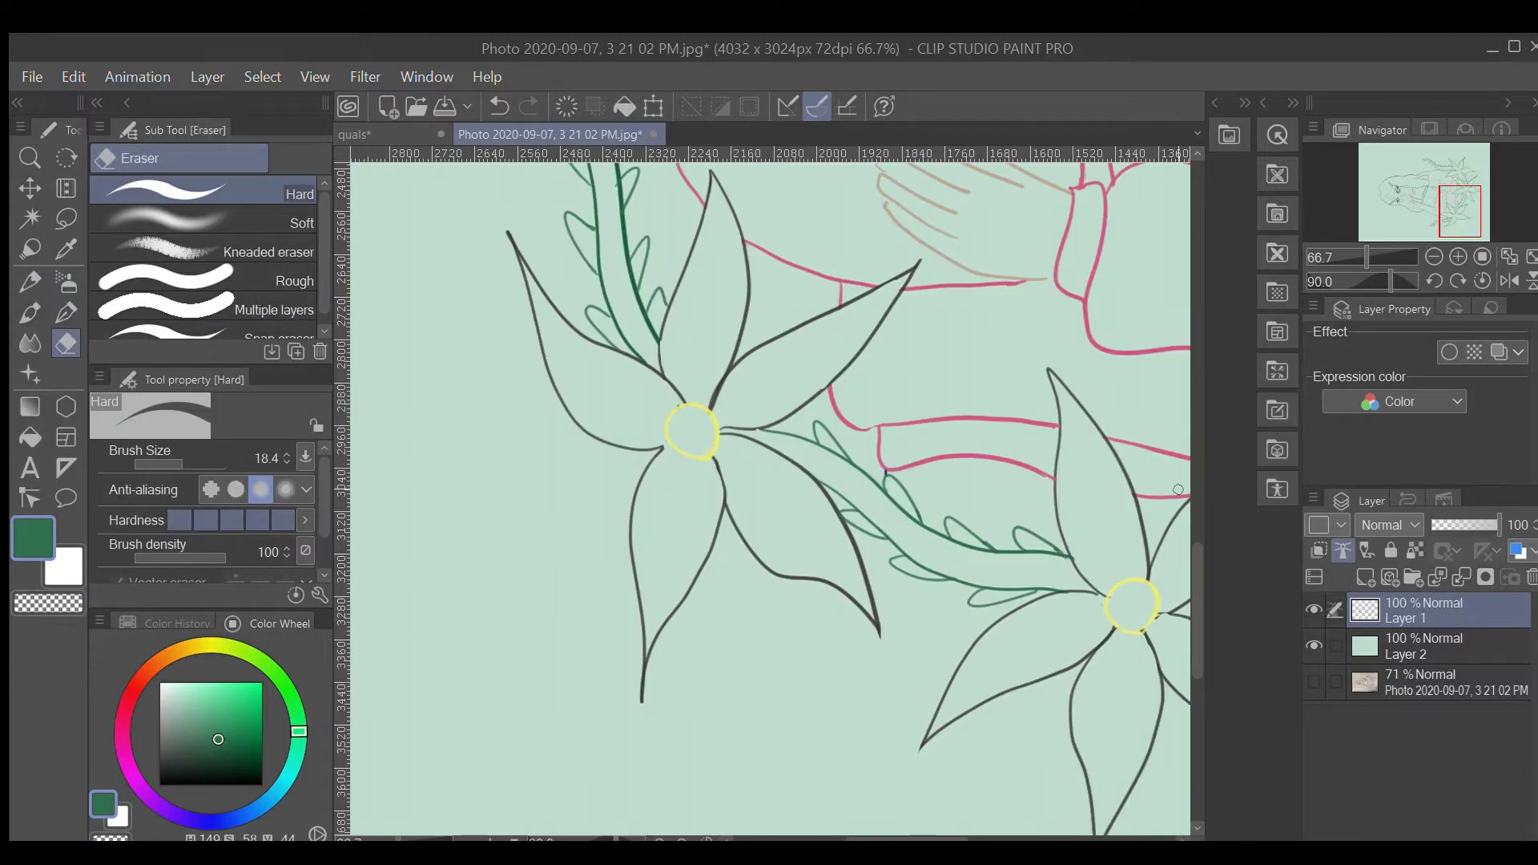
scroll(473, 433, up, 3)
key(p)
key(e)
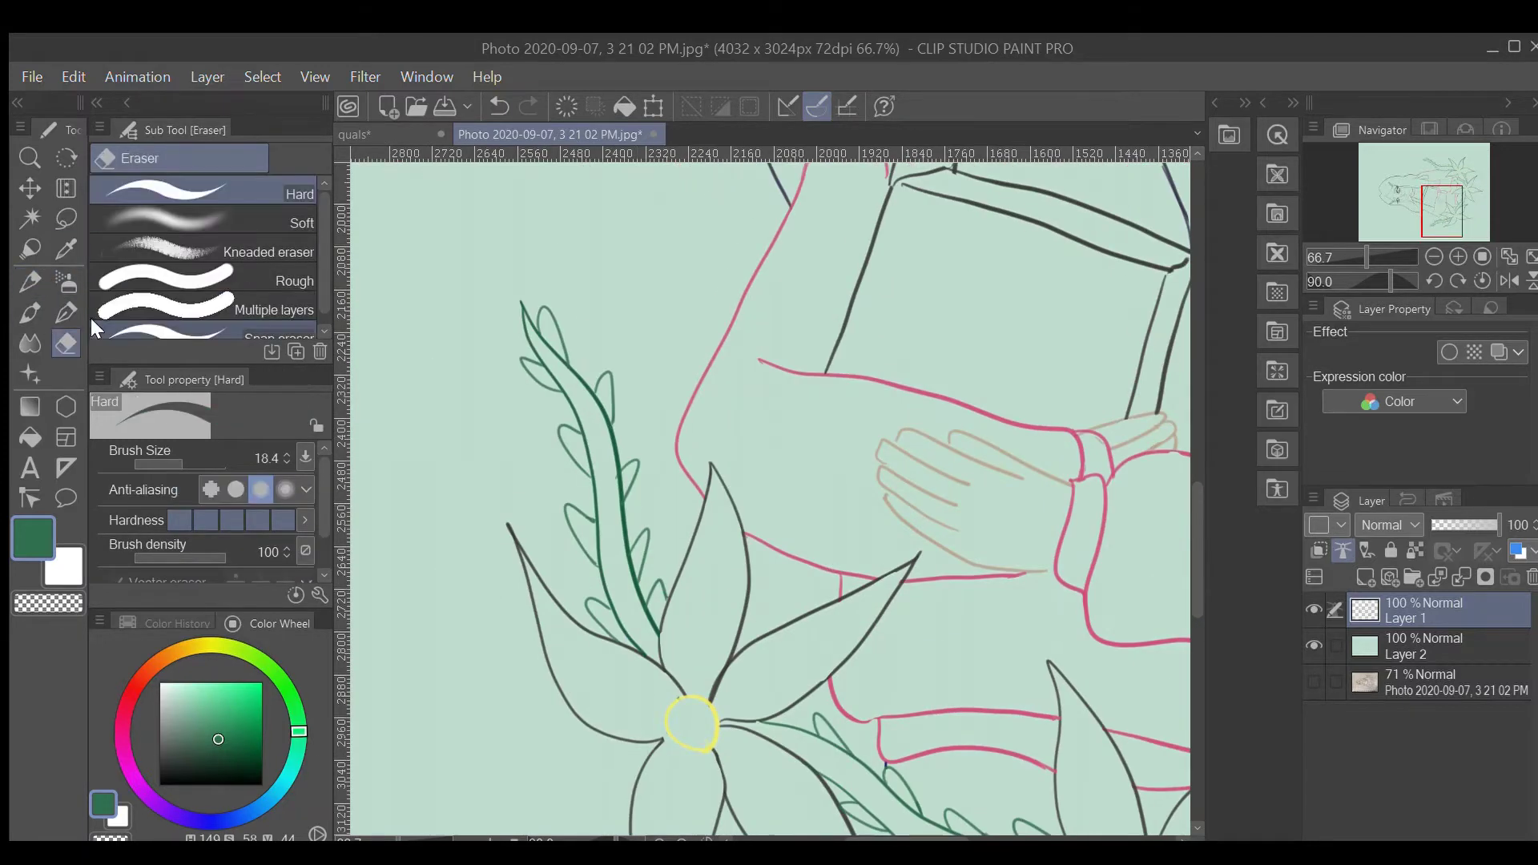
- Add a new raster layer directly above the mint green background layer, below the line art
scroll(465, 837, up, 3)
scroll(936, 837, down, 2)
scroll(936, 837, right, 3)
scroll(1188, 479, up, 3)
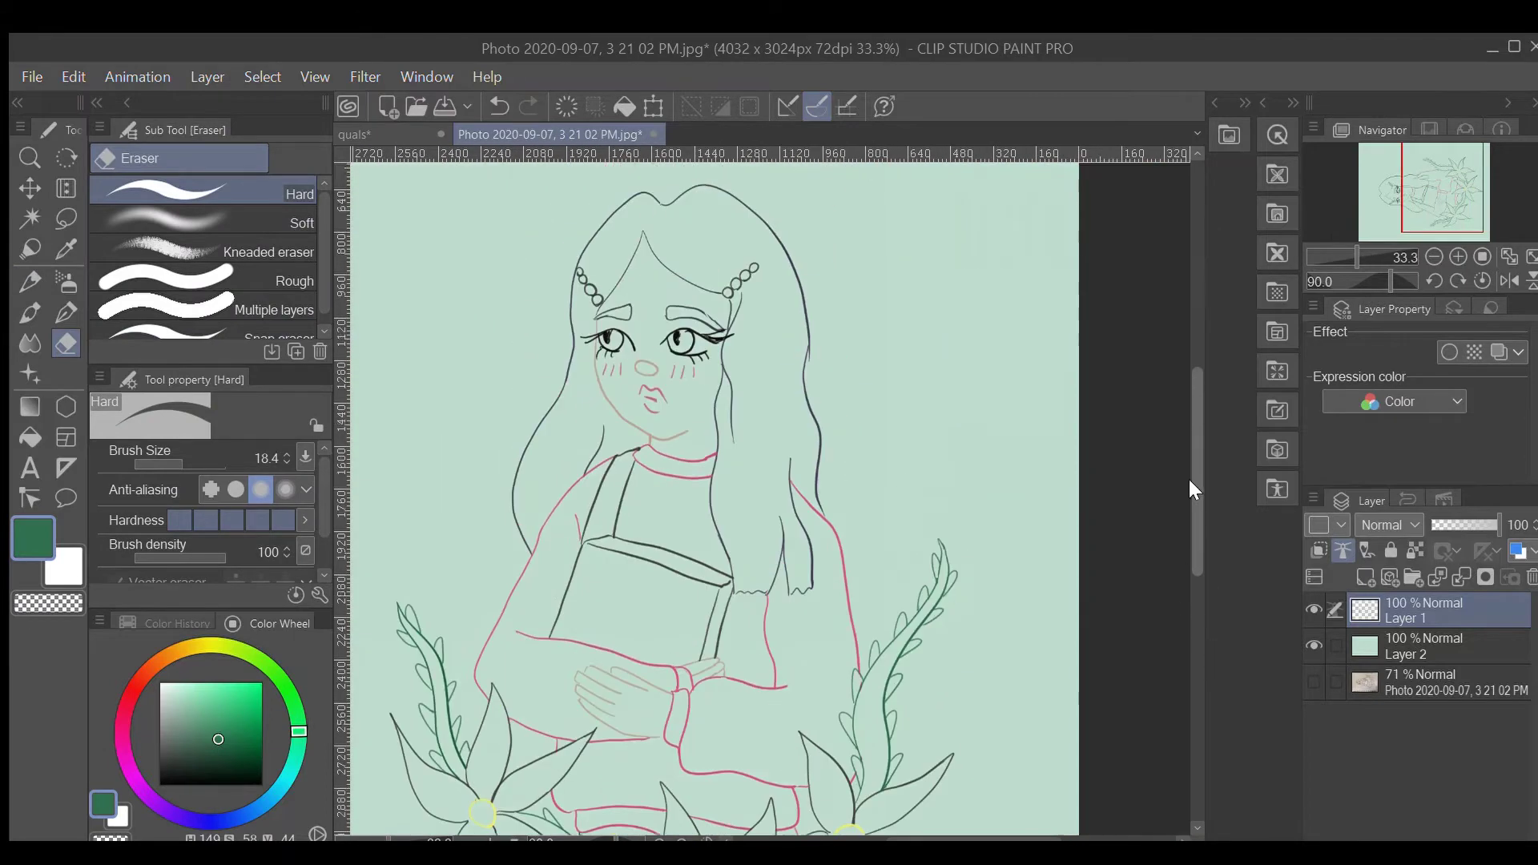
click(1426, 646)
click(1365, 577)
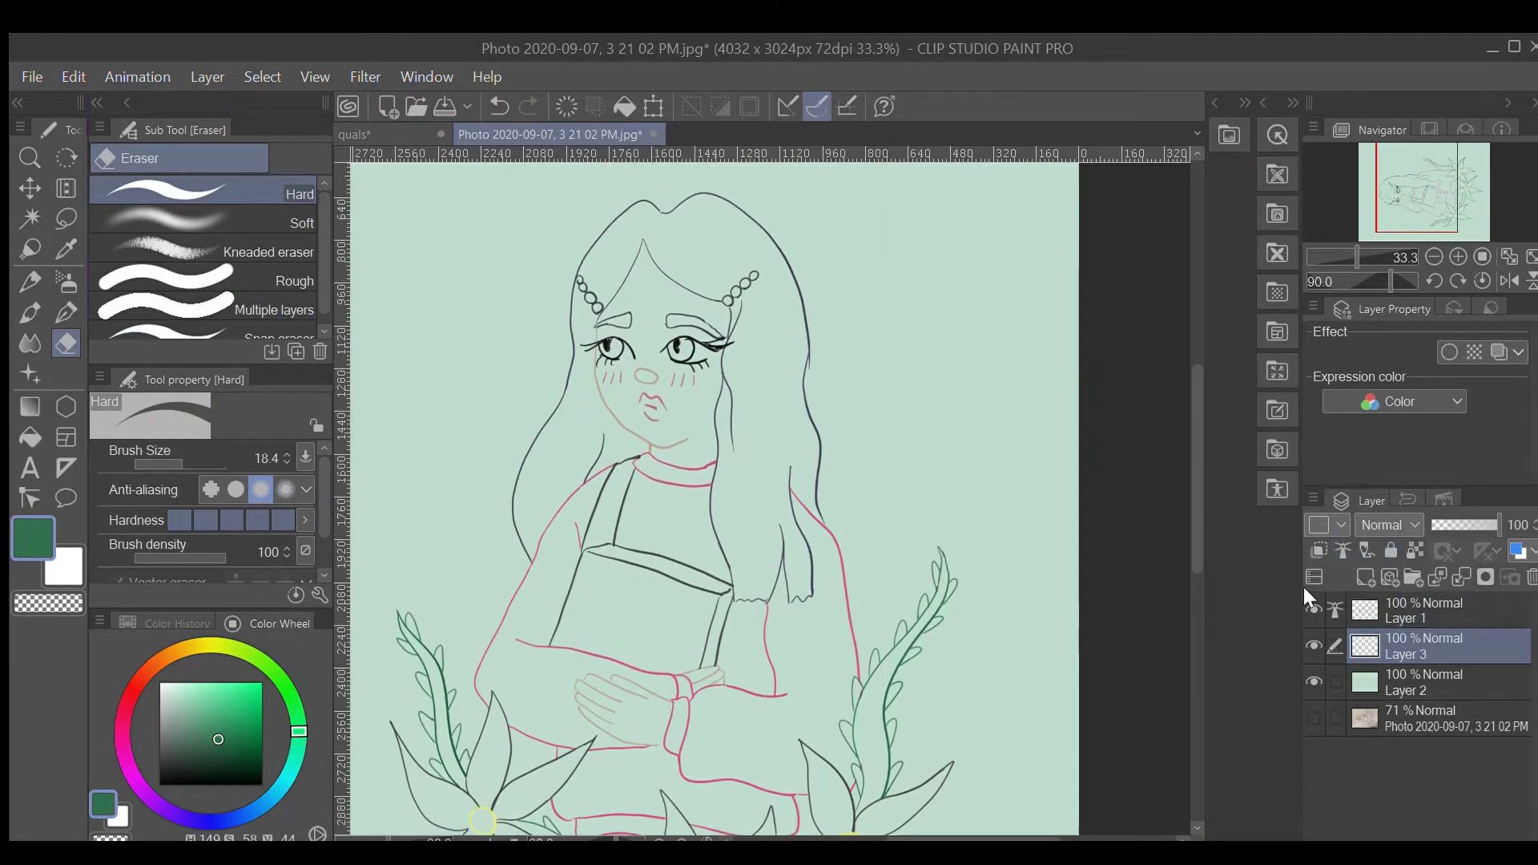
- Try to fill the hair with a dusty pink on the new layer, referring to other layers
click(29, 436)
click(122, 735)
click(192, 713)
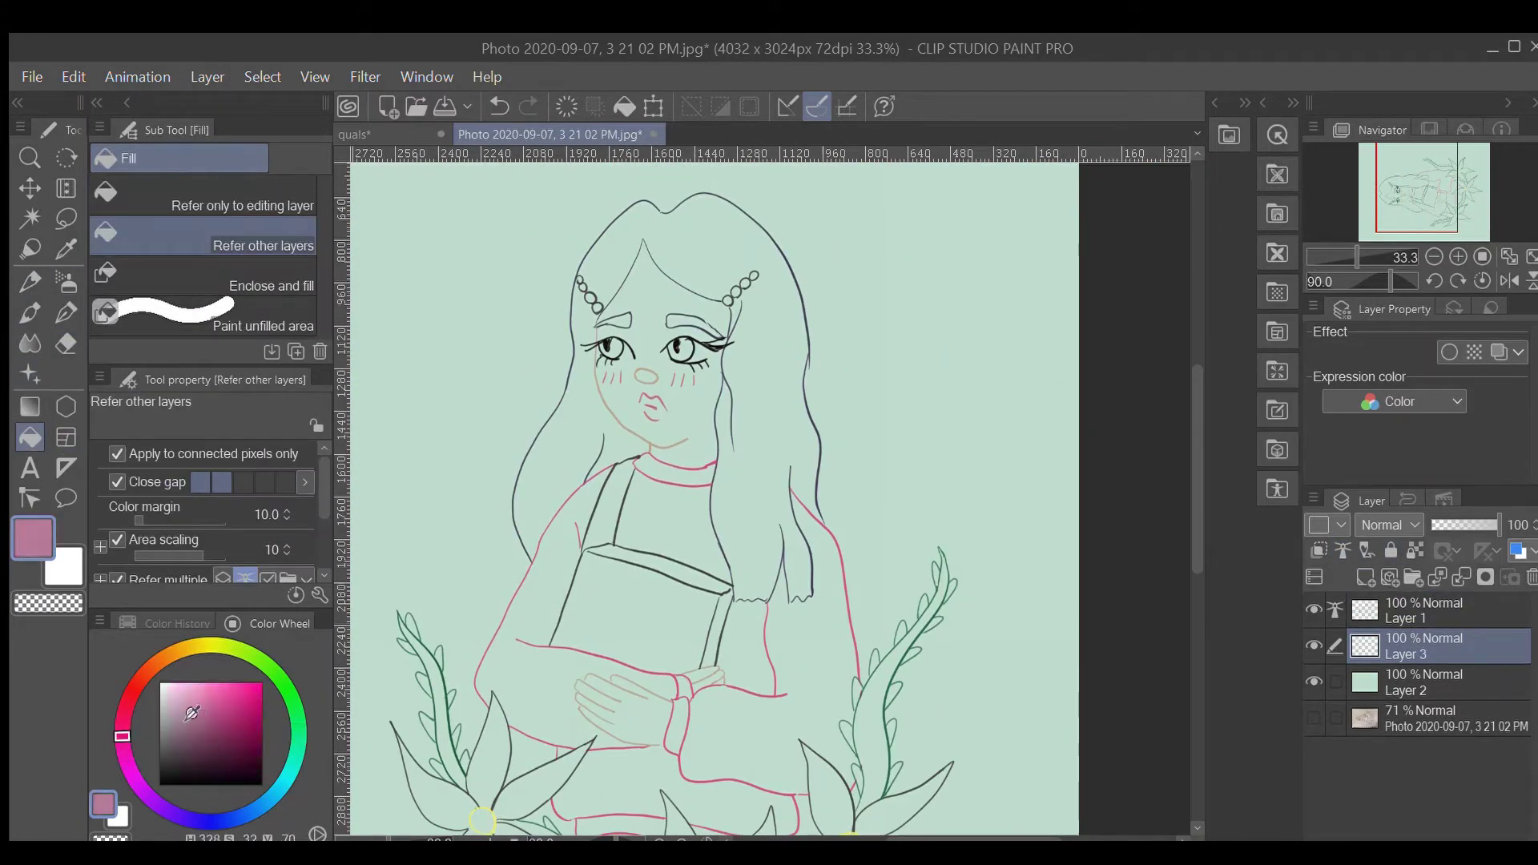
click(805, 408)
key(ctrl+z)
- Sample the hair's dark purple outline on the line art layer and retouch the outline to close gaps
key(ctrl+plus)
key(ctrl+plus)
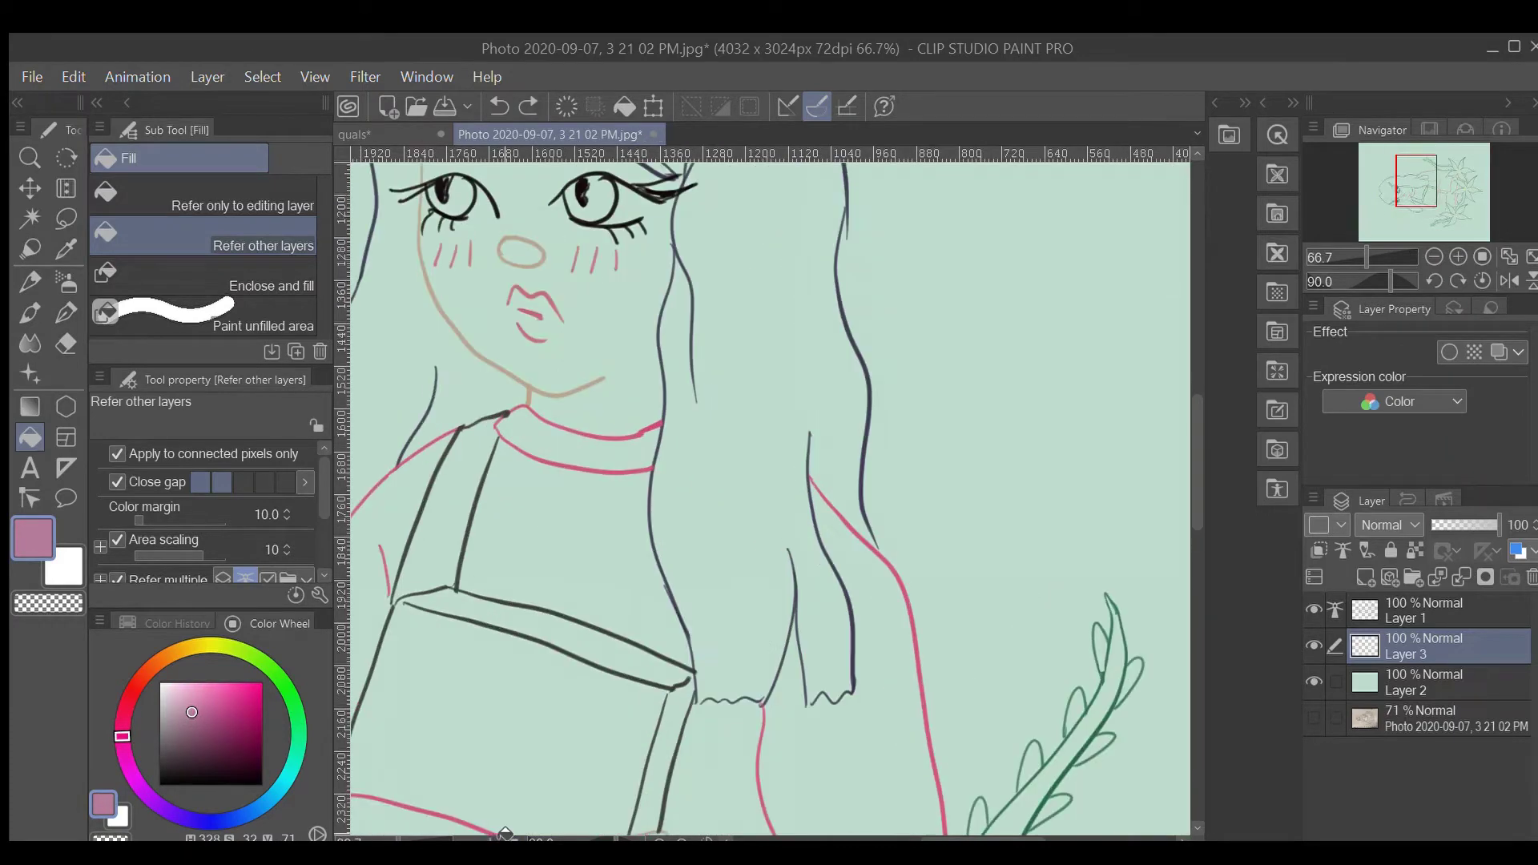
ctrl+shift+click(861, 455)
key(i)
click(861, 455)
key(p)
- Fill the hair with a muted mauve on the new layer beneath the line art
click(1434, 646)
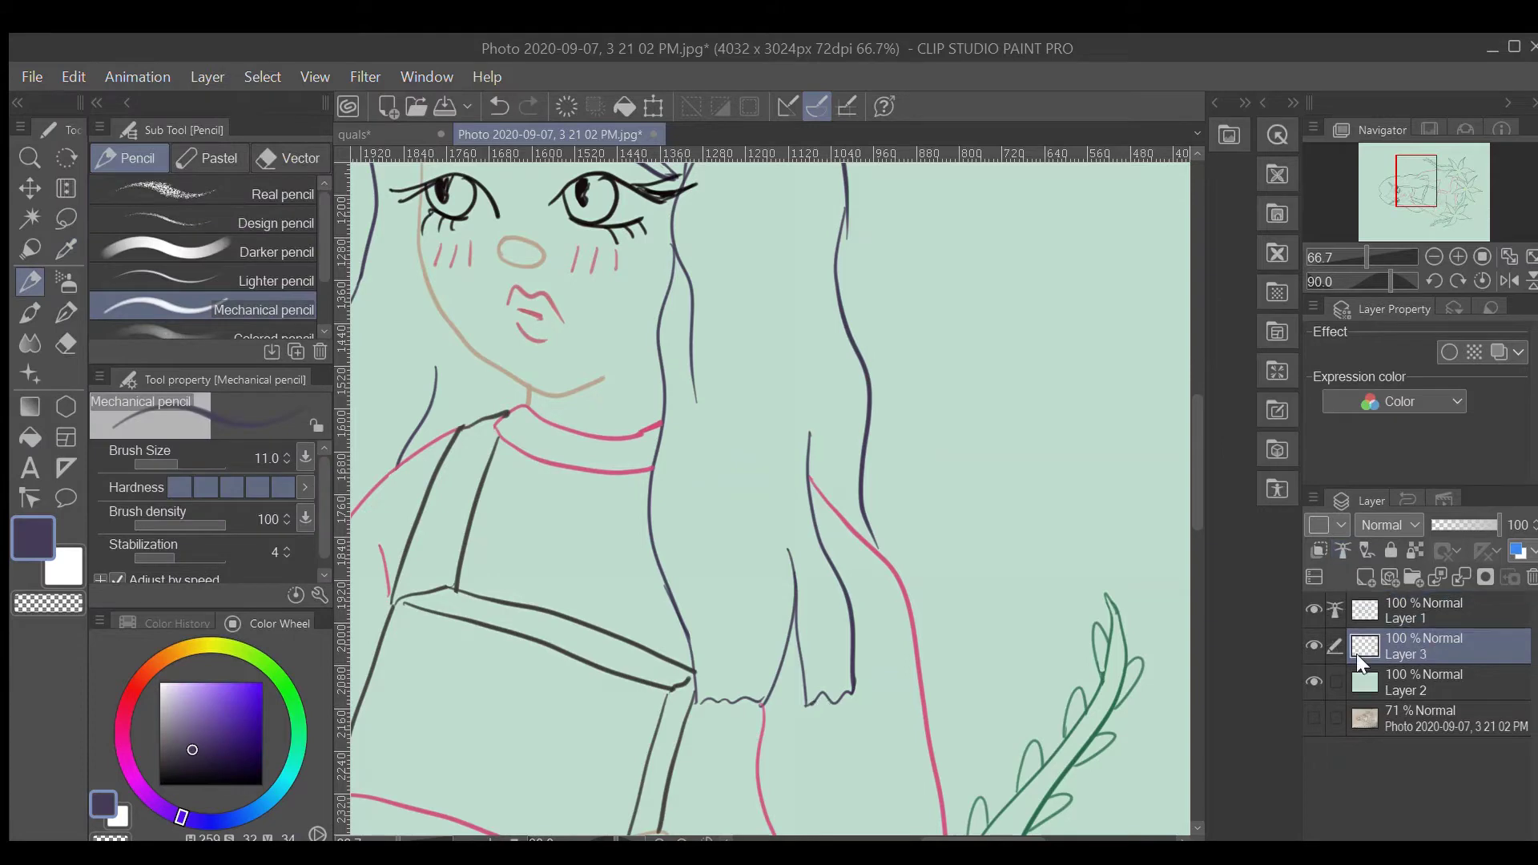
key(g)
click(184, 718)
click(810, 309)
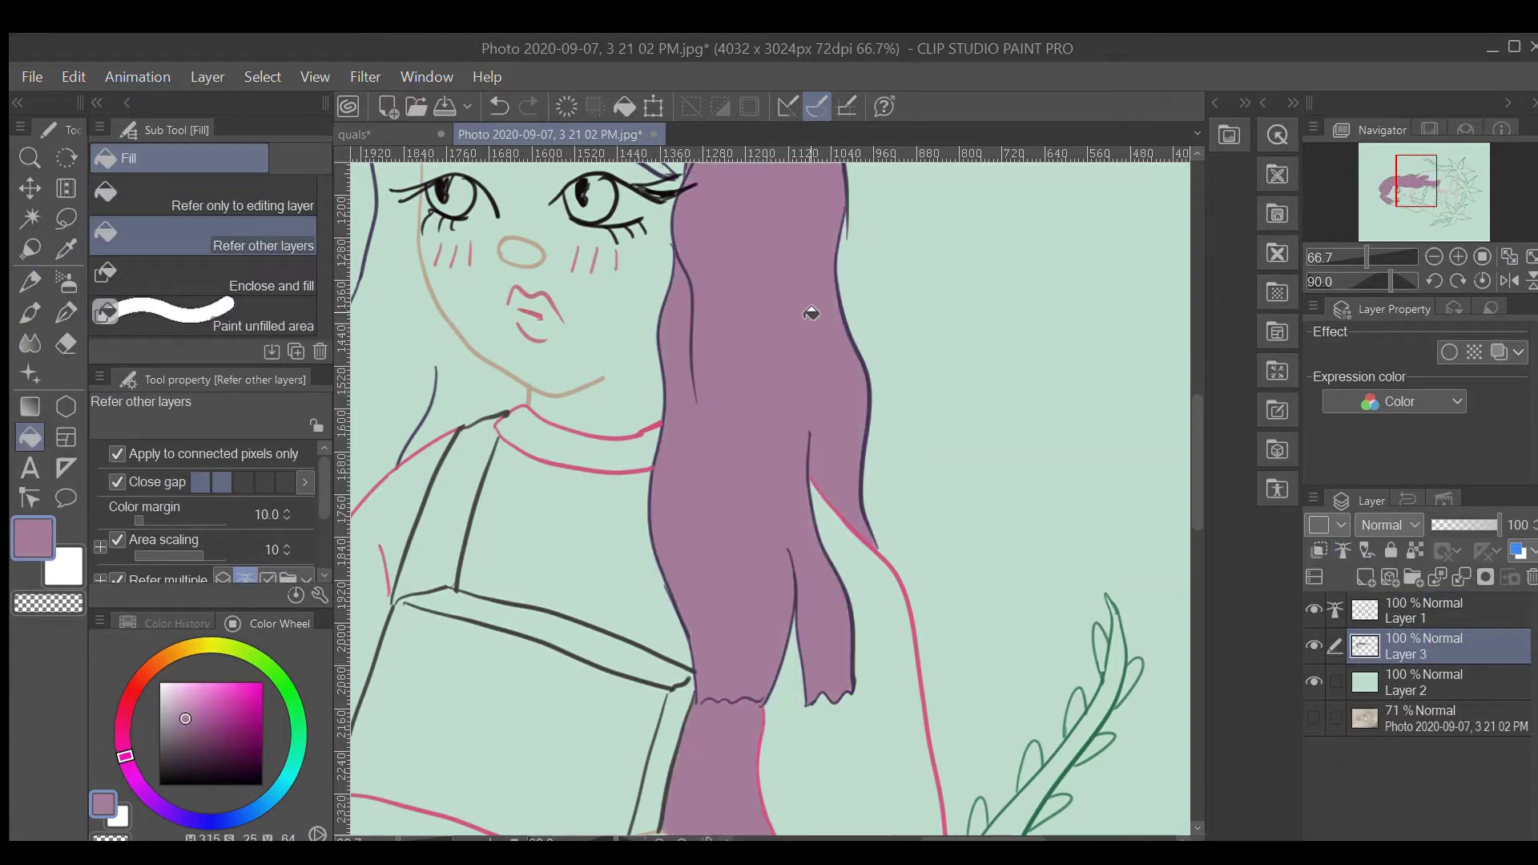
- Undo the mauve hair fill and close the outline gaps at the hair's lower tips with its sampled dark purple on the line art layer
key(ctrl+z)
ctrl+shift+click(868, 521)
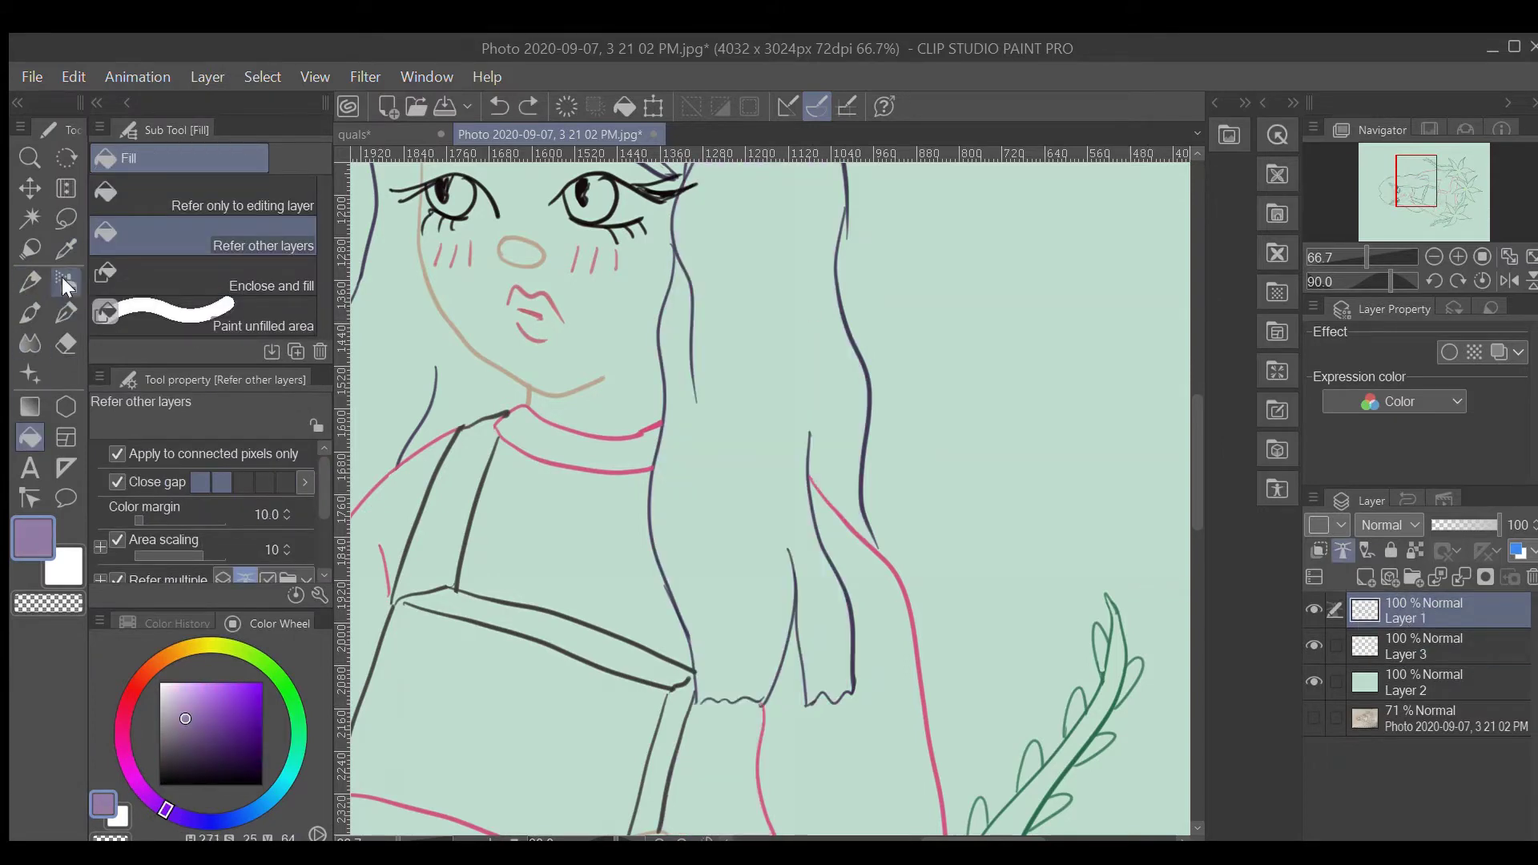
key(i)
click(731, 702)
key(p)
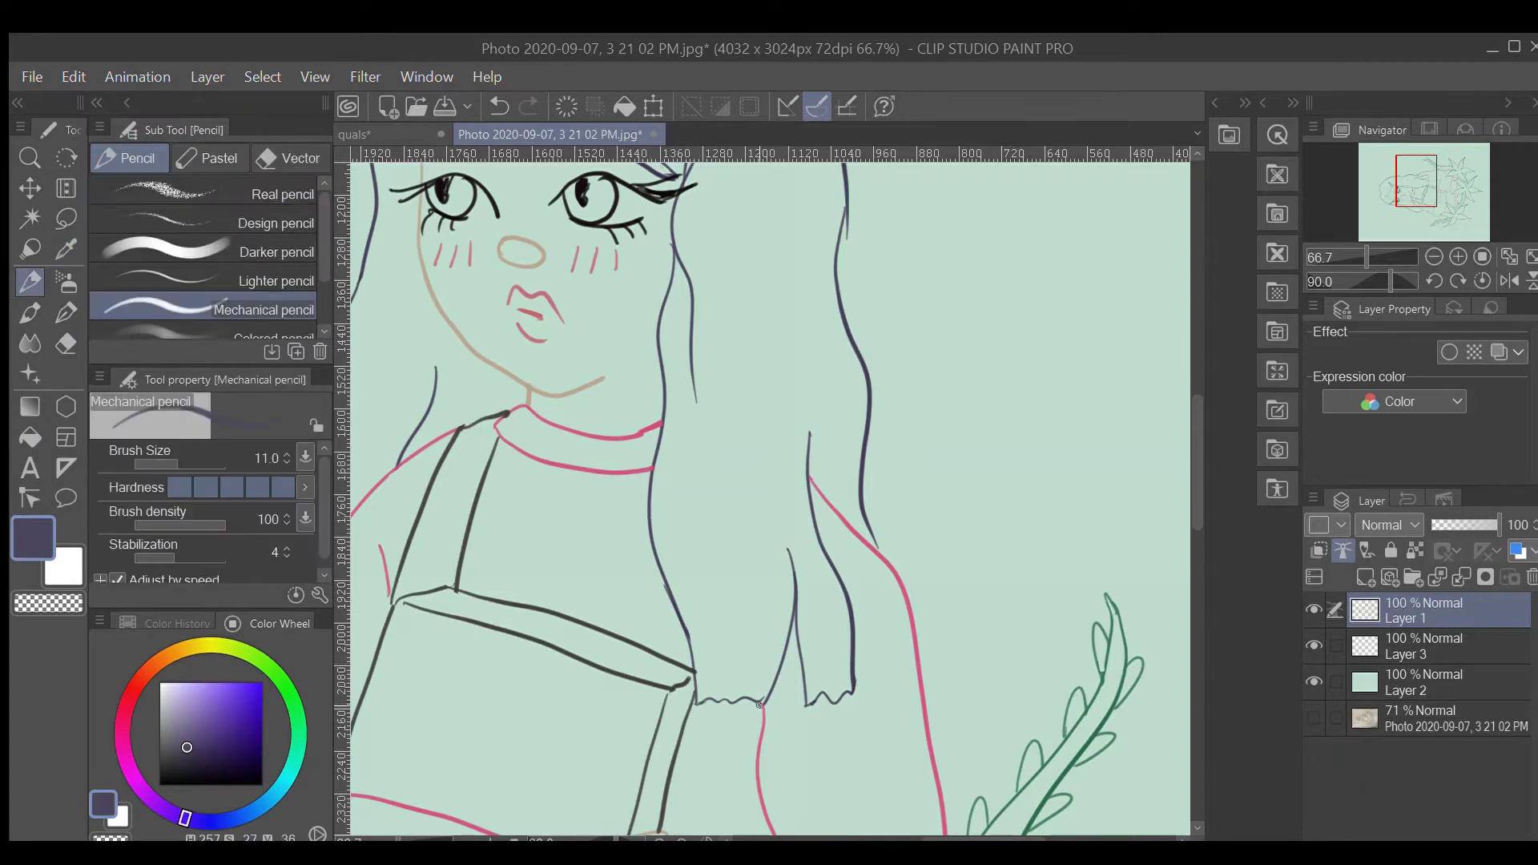
ctrl+shift+click(759, 703)
- Fill both sides of the hair with an orchid pink on the layer beneath the line art
key(g)
click(396, 625)
key(ctrl+z)
key(ctrl+minus)
key(ctrl+minus)
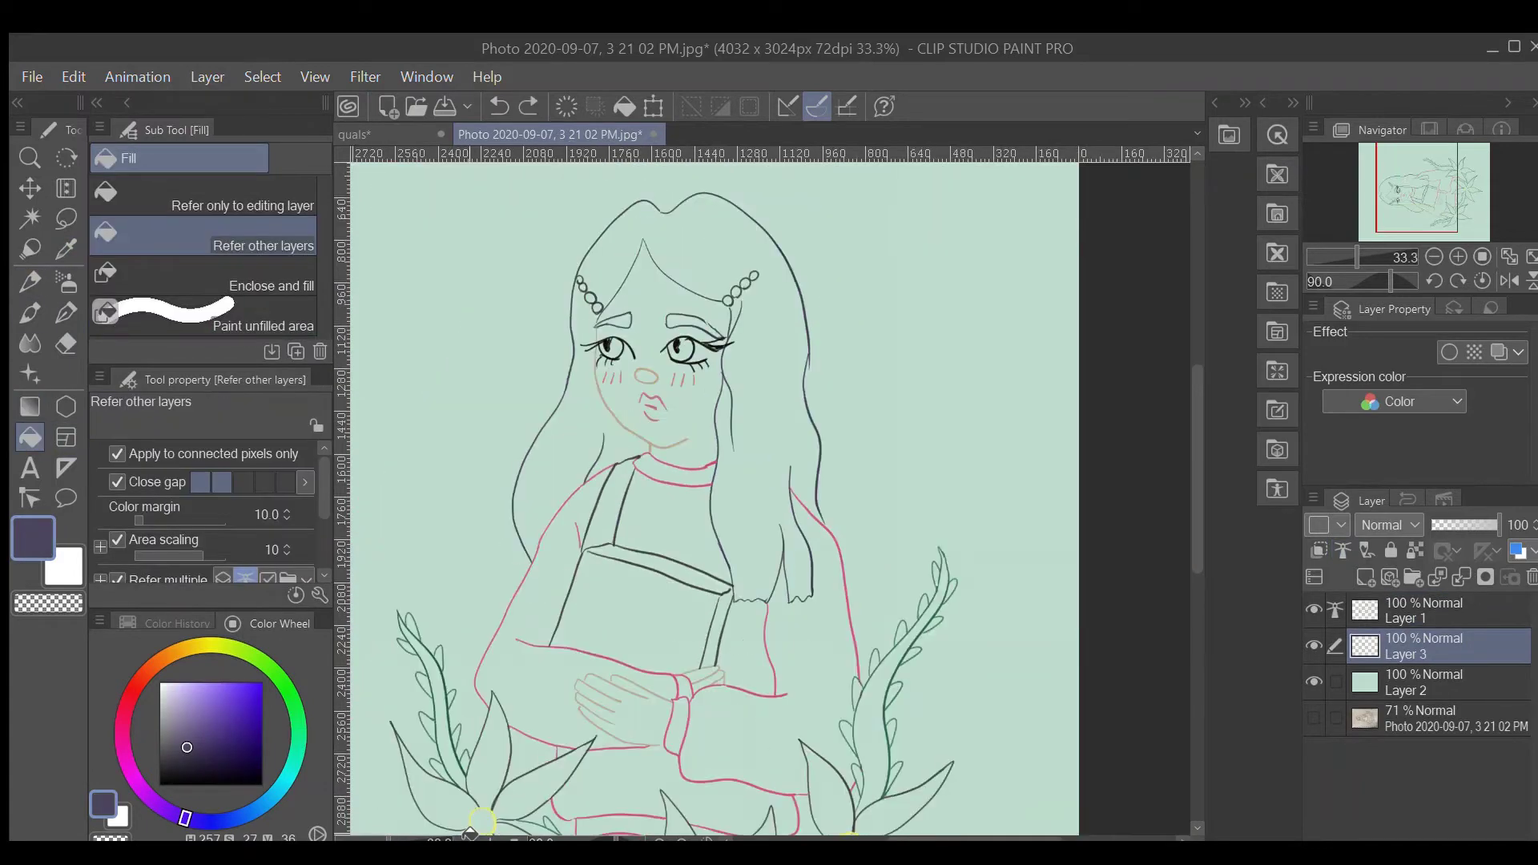
click(126, 763)
click(192, 708)
click(789, 424)
click(602, 422)
- Refill both sides of the hair with a muted lilac
click(177, 709)
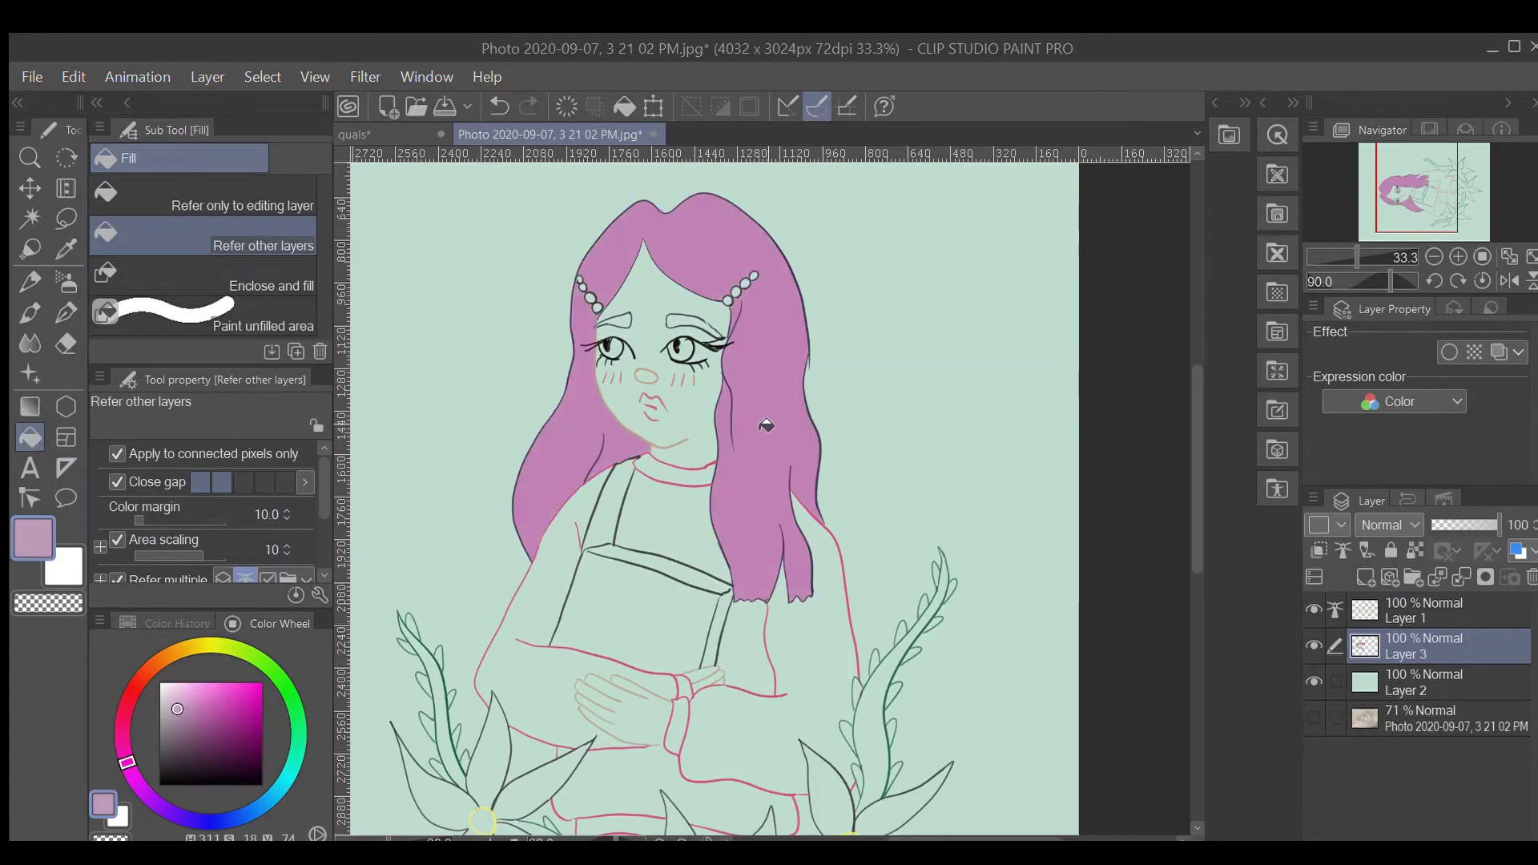
click(788, 424)
click(602, 422)
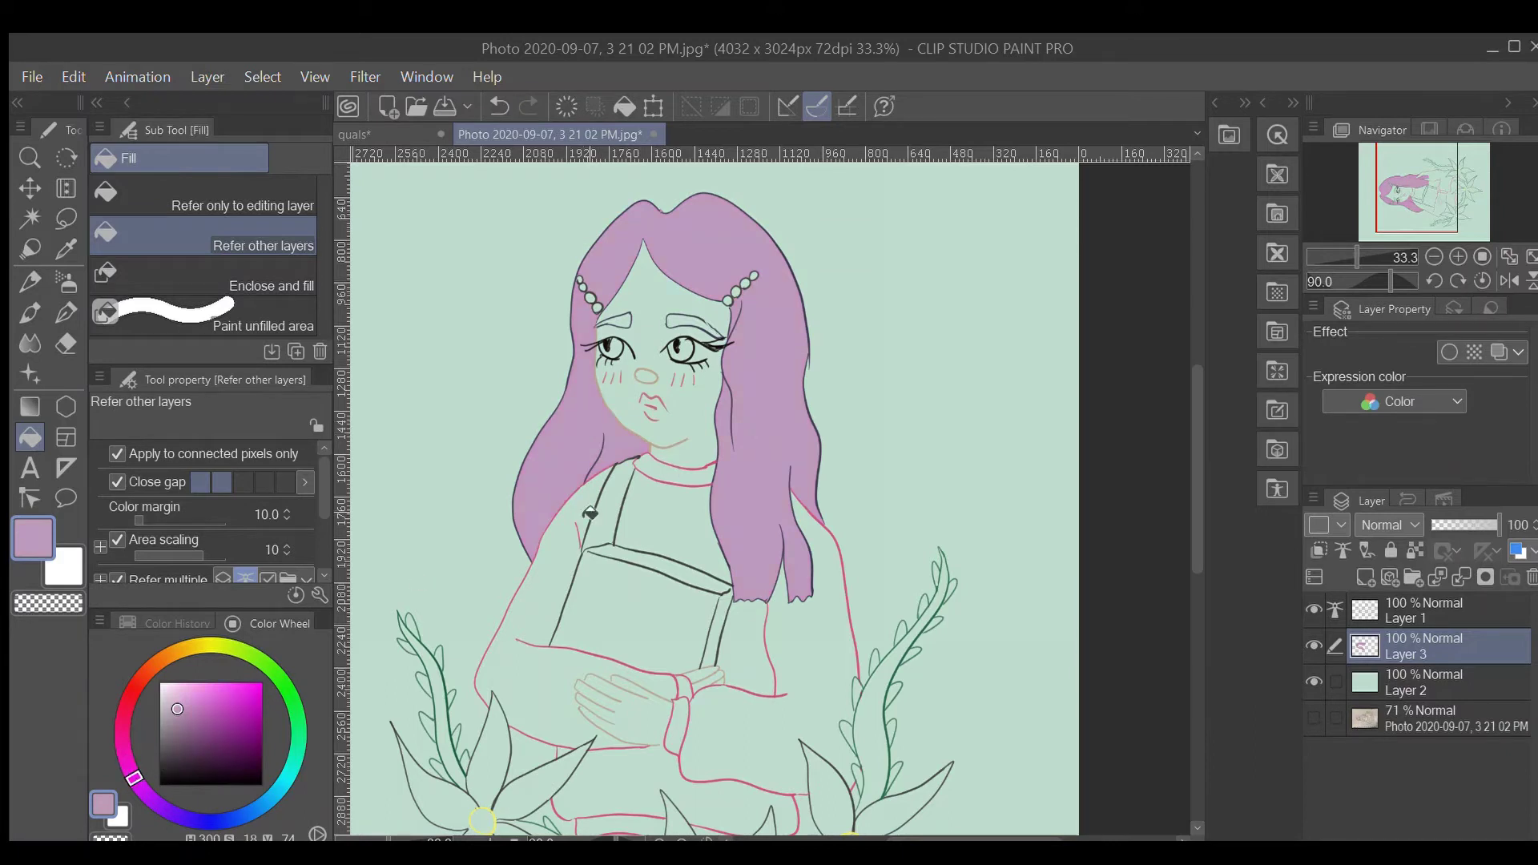
click(164, 809)
- Add a new layer above the hair colour and fill the sweater's sleeves, chest and torso with dusty pink
click(1366, 577)
click(121, 735)
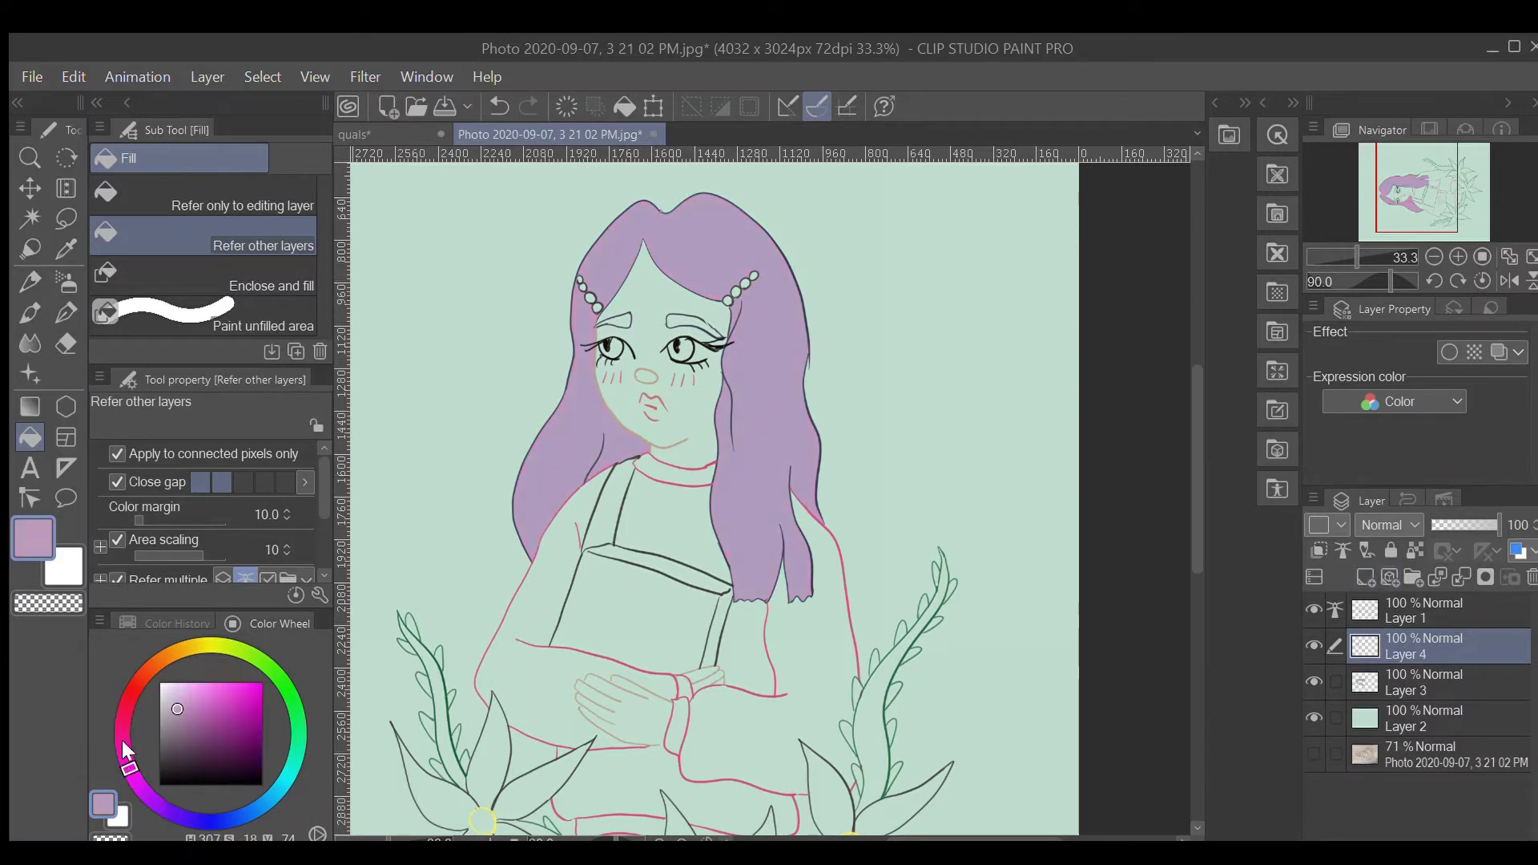
click(178, 698)
click(553, 577)
click(679, 520)
click(756, 617)
click(705, 768)
scroll(1185, 549, down, 5)
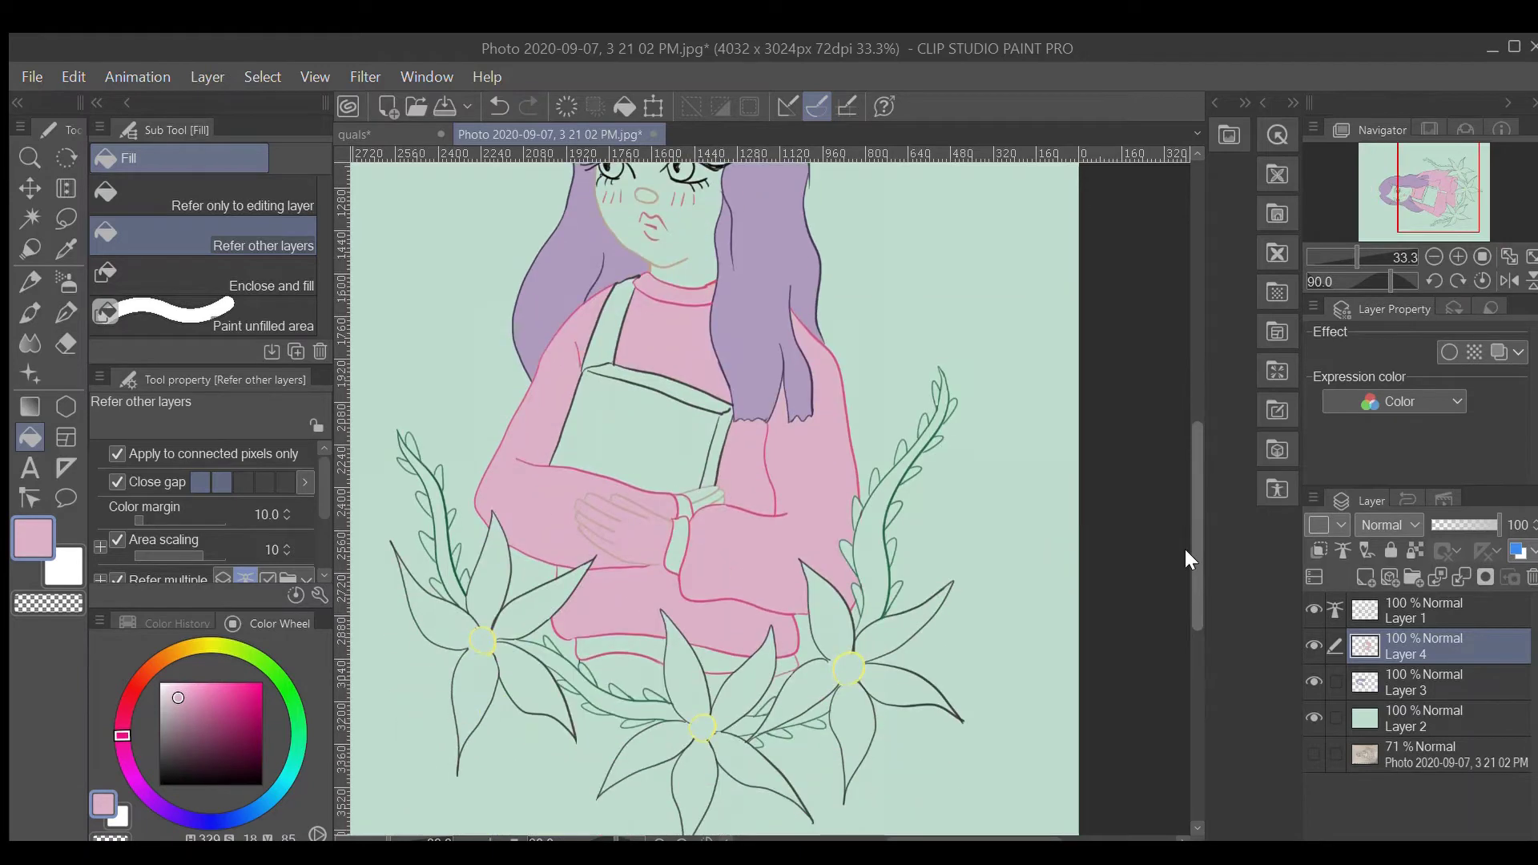
- Undo the last pink fill and close the hand's outline near the wrist with its sampled beige on the line art layer
key(ctrl+z)
key(ctrl+plus)
key(ctrl+plus)
click(1397, 610)
key(i)
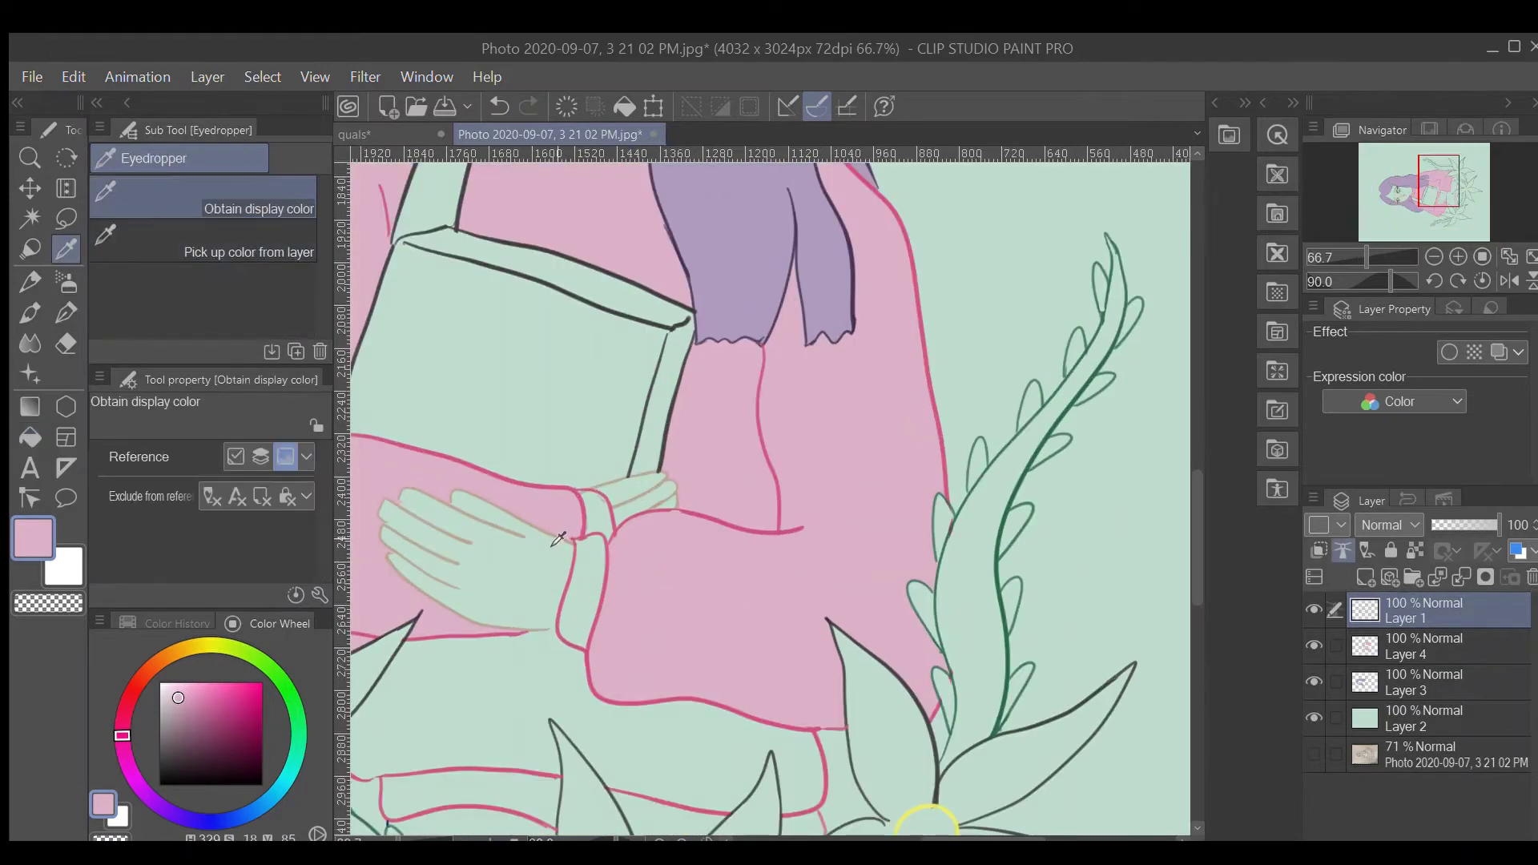
click(449, 529)
key(p)
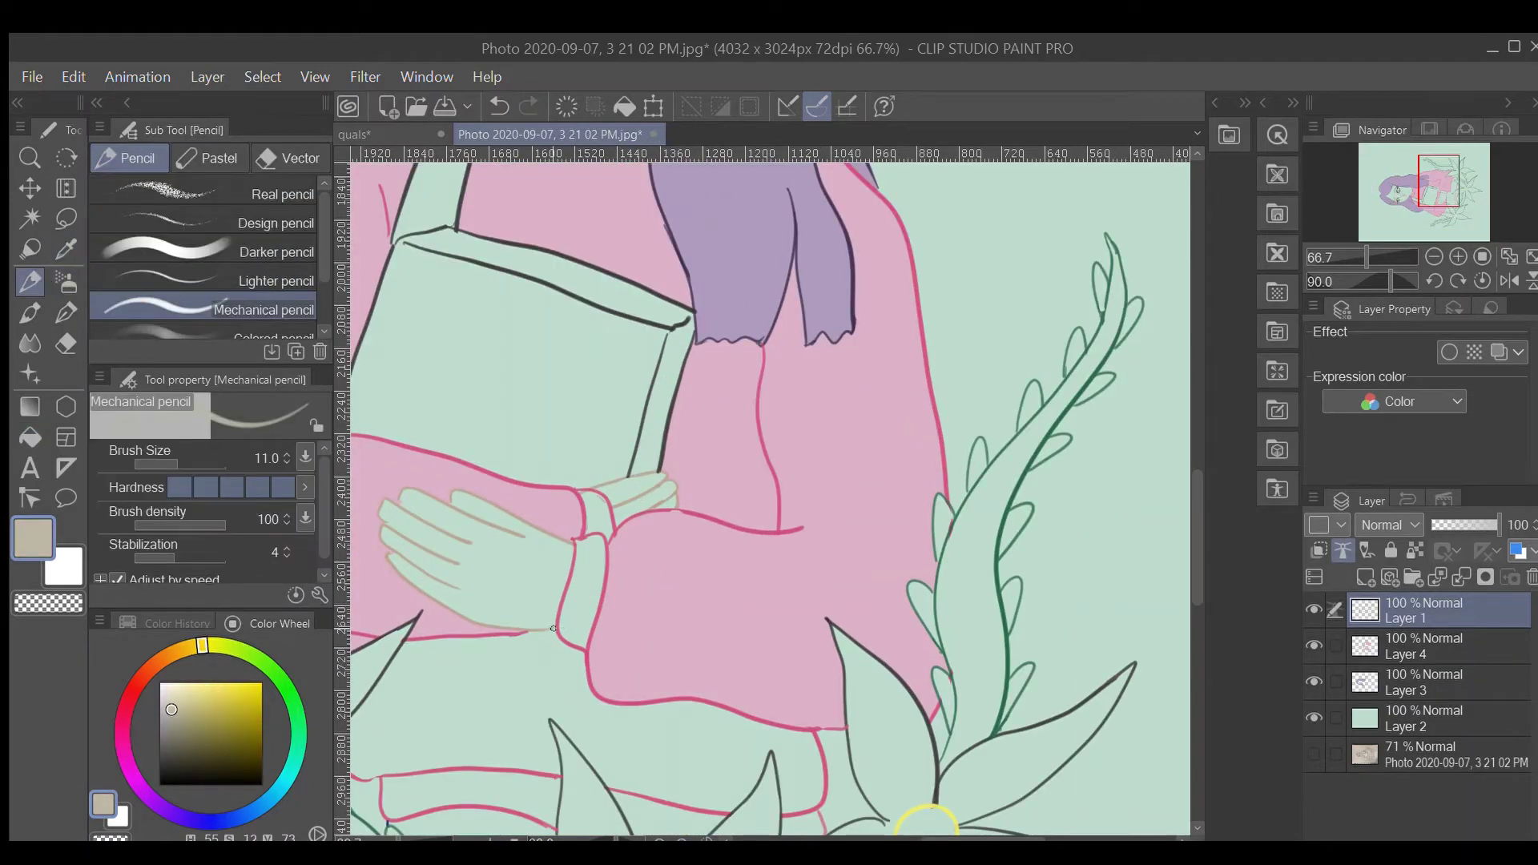
- Fill the remaining lower torso, hem and cuffs of the sweater with dusty pink on the sweater colour layer
click(1425, 655)
key(g)
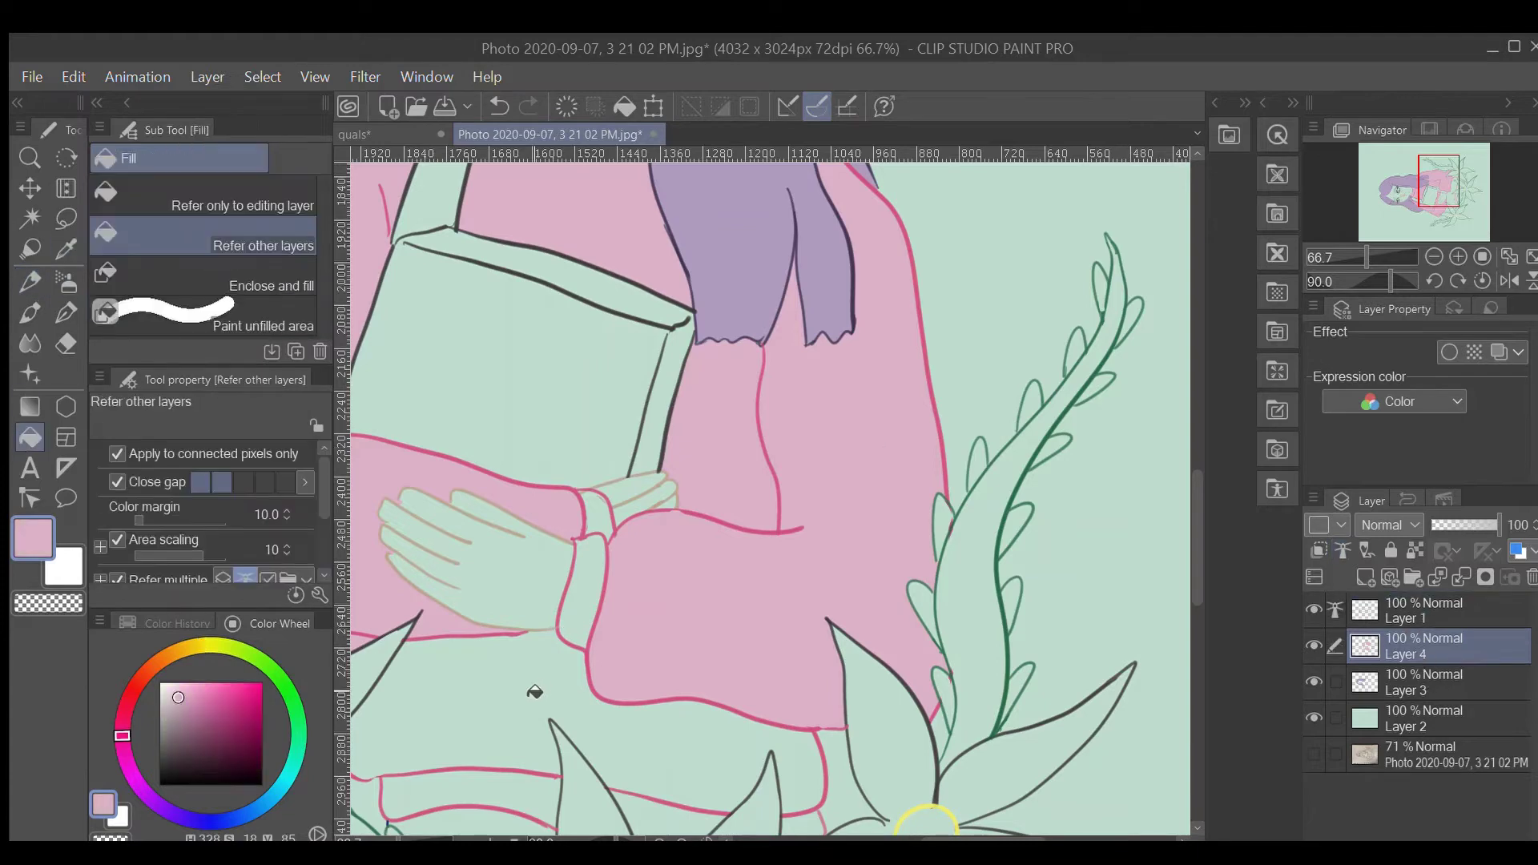
click(566, 687)
scroll(566, 687, down, 3)
key(ctrl+minus)
key(ctrl+minus)
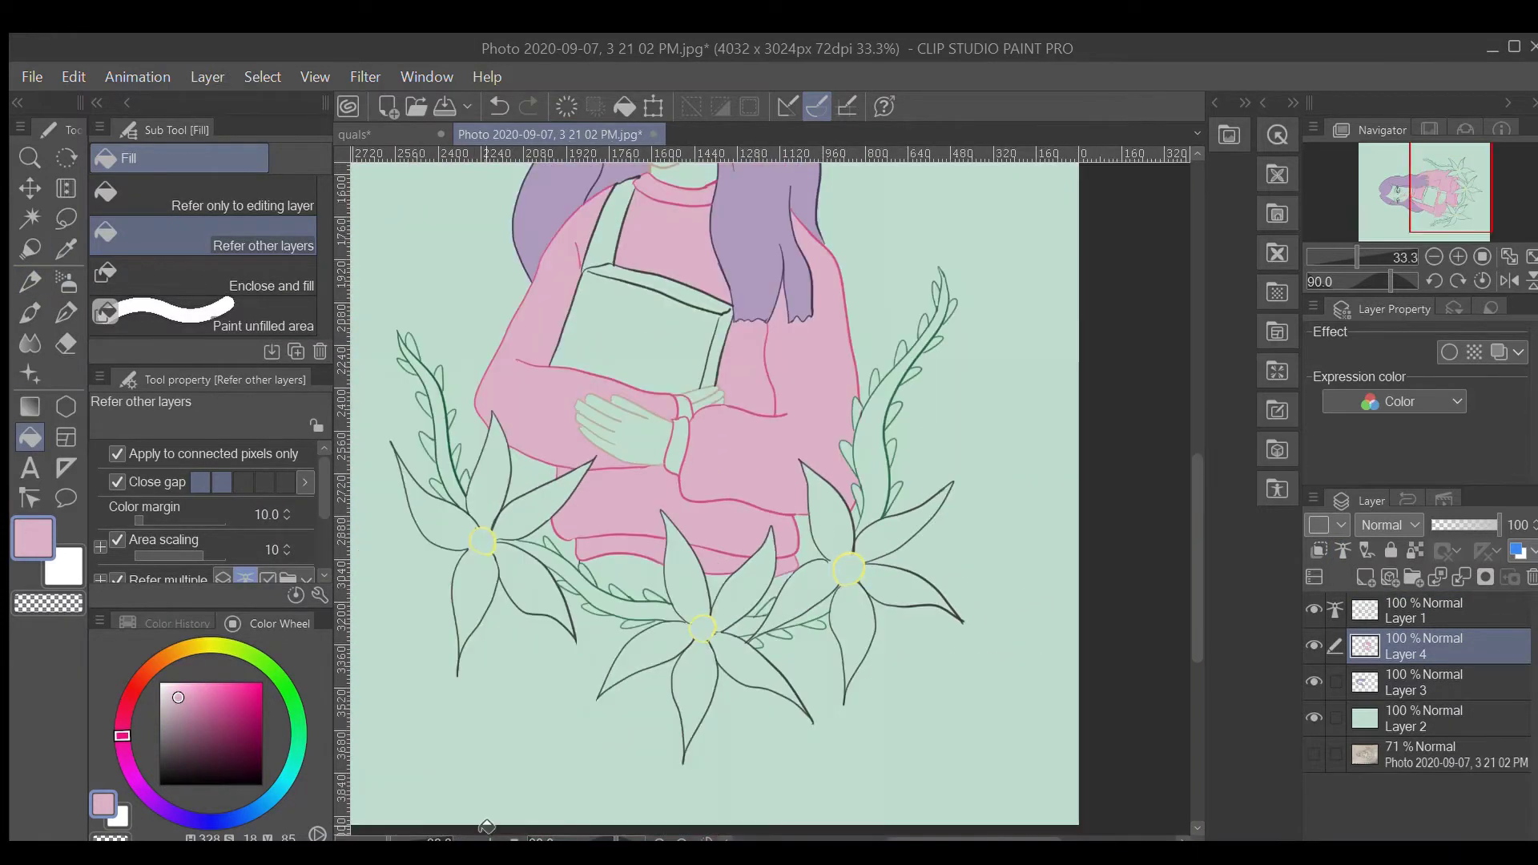
- Fill both eyebrows with the hair's sampled lilac on the hair colour layer
scroll(1200, 397, up, 5)
alt+click(753, 376)
click(1425, 682)
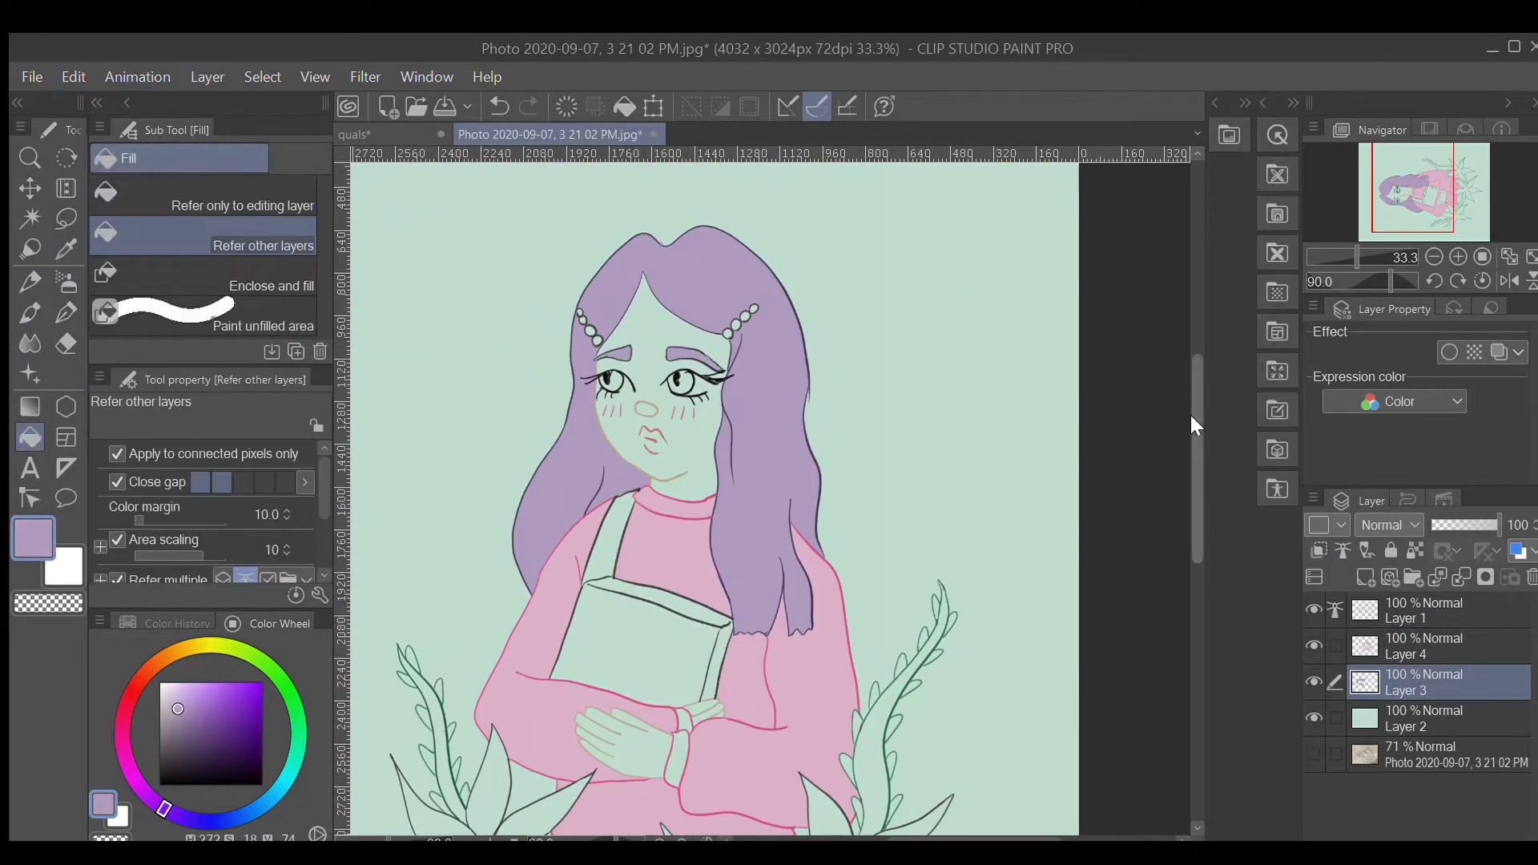
- Add a new layer above the sweater colour and fill the plant stems around the flowers with a muted medium green
scroll(1190, 415, down, 5)
click(1425, 647)
click(1365, 577)
click(298, 747)
click(198, 716)
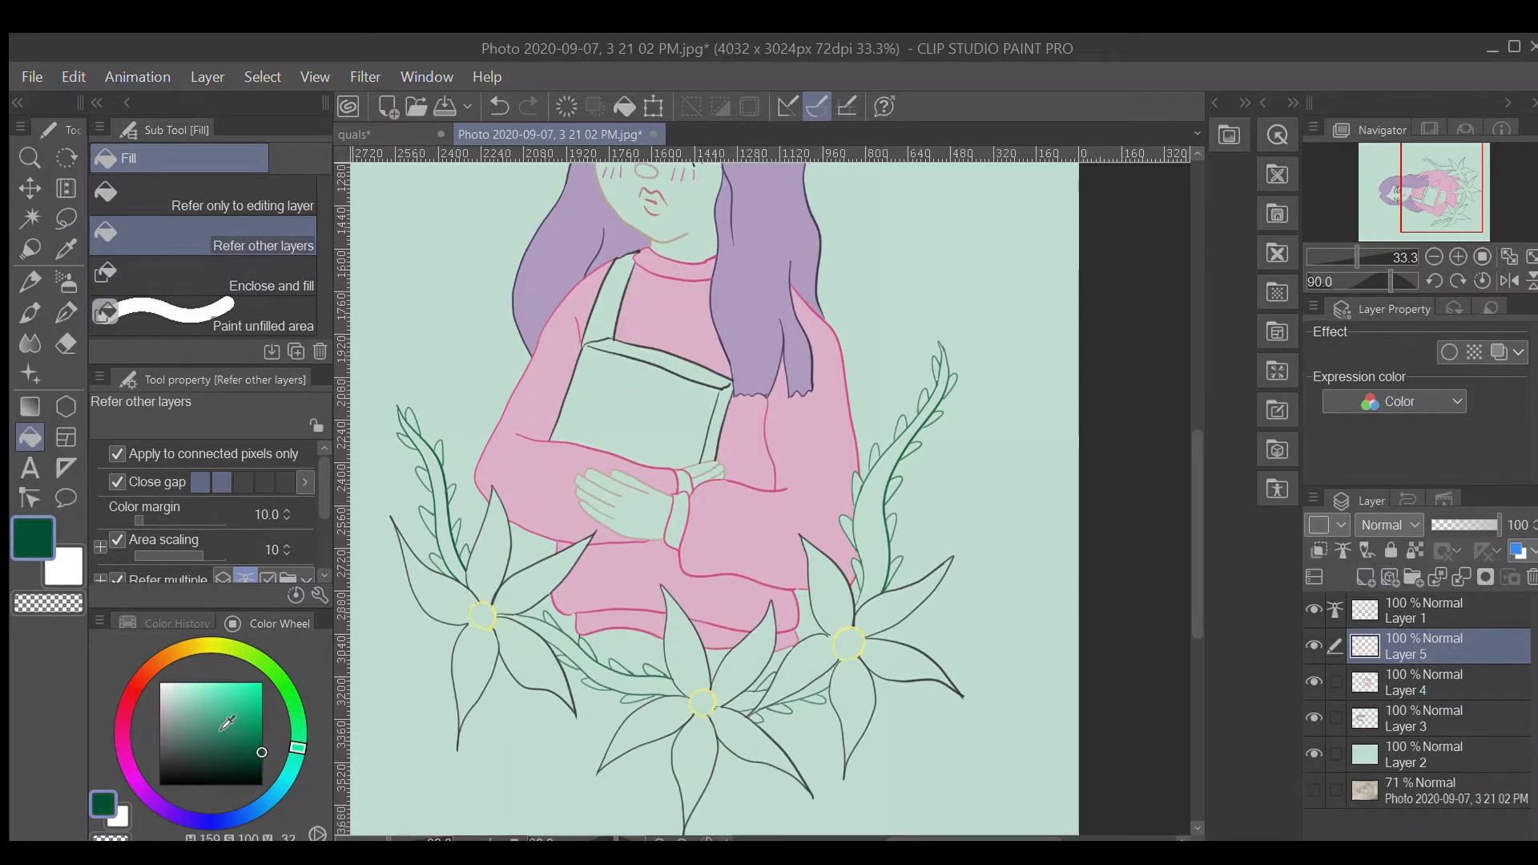
click(456, 554)
click(577, 652)
click(745, 701)
click(877, 520)
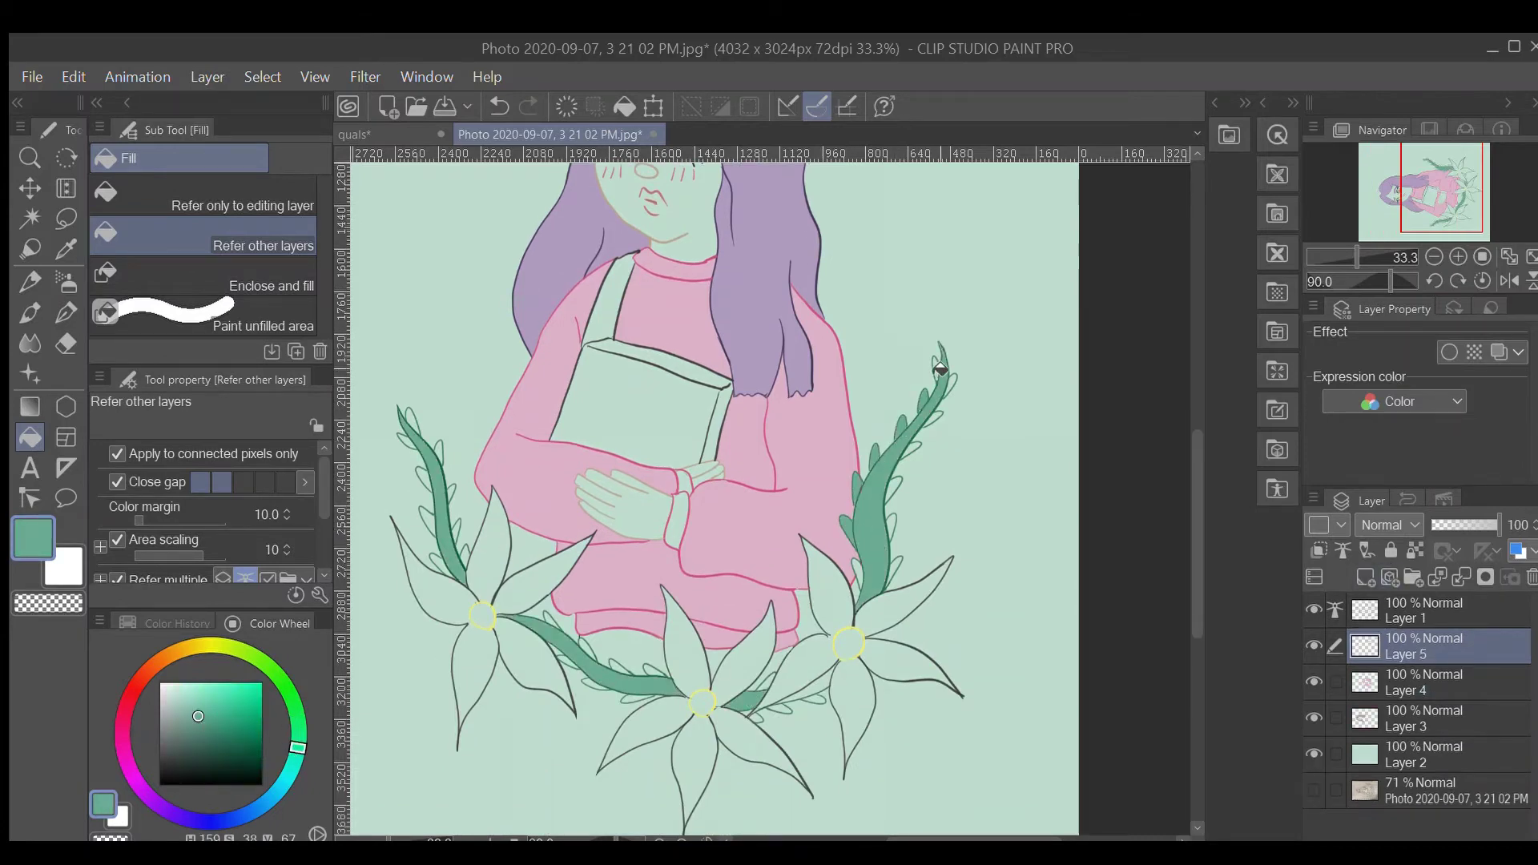
- Fill the small leaves along all the plant stems with the same muted green
click(868, 572)
click(820, 701)
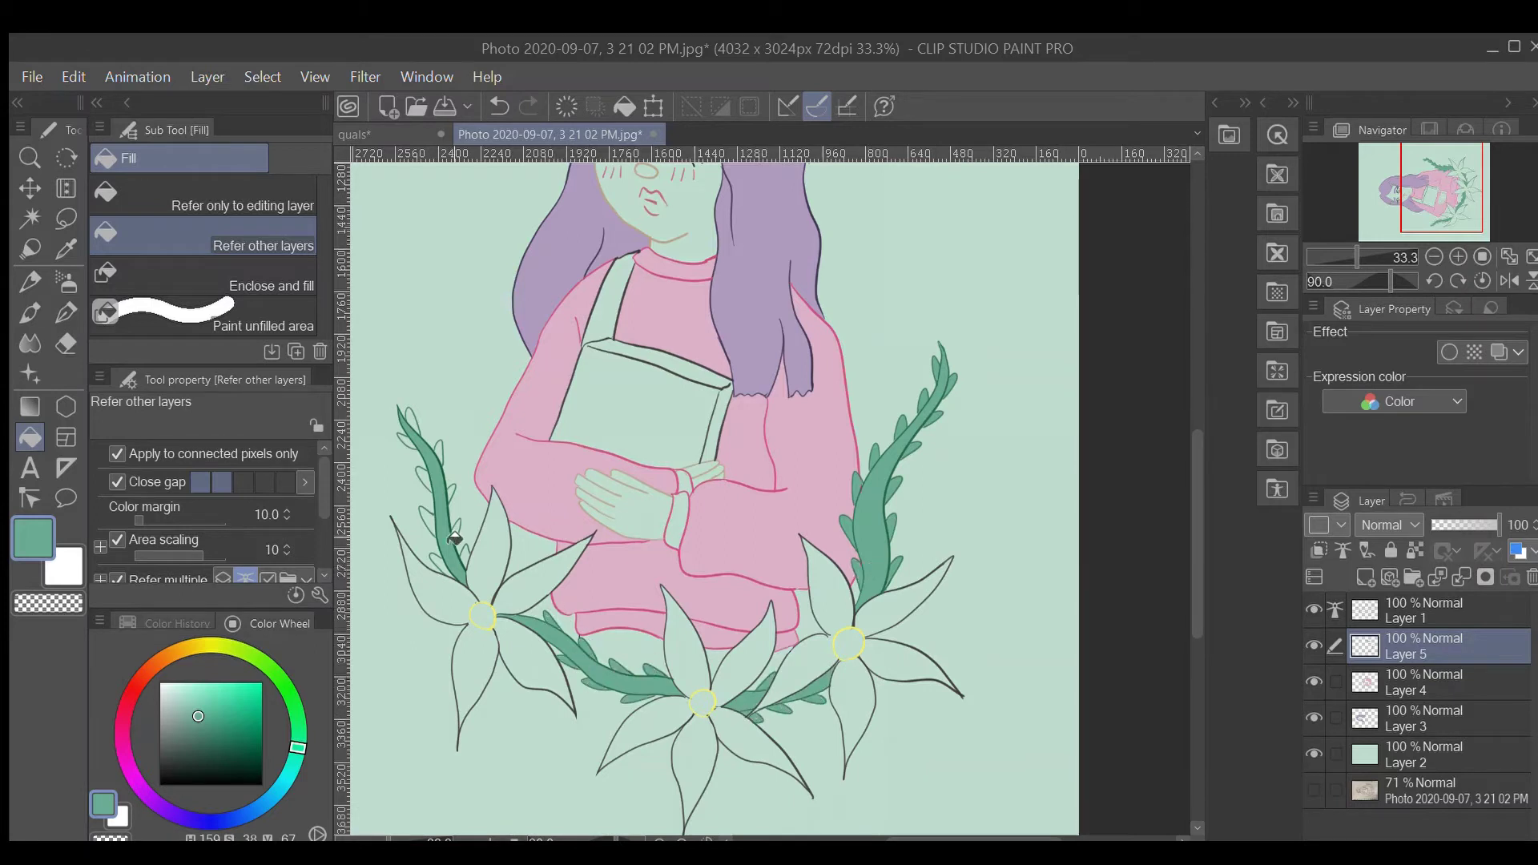
click(416, 412)
- Add a new layer above the greenery and fill the leftmost flower's petals with a very pale pink
alt+click(535, 477)
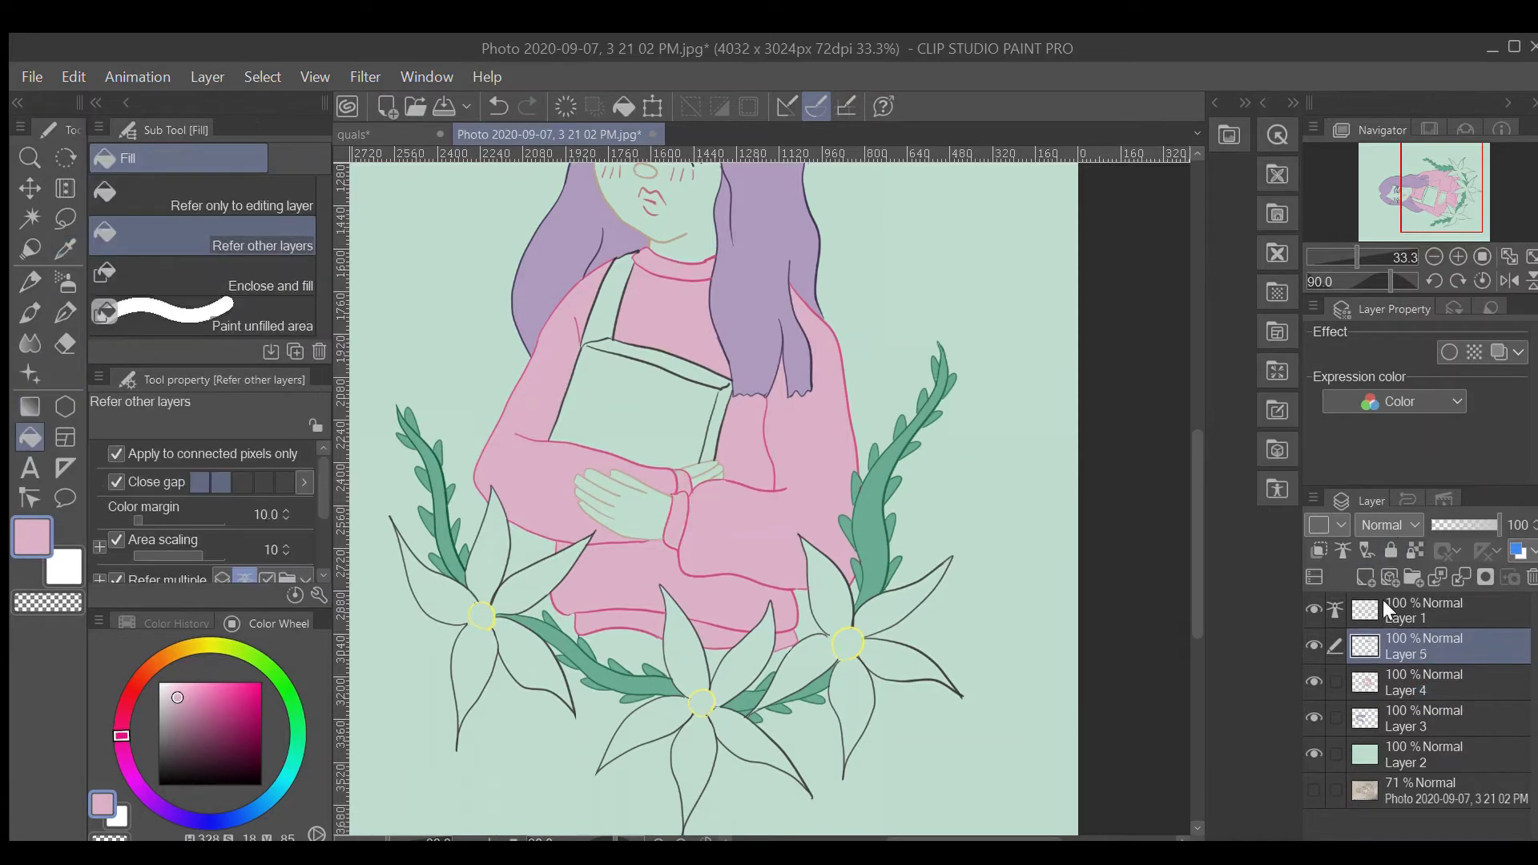
click(1365, 576)
scroll(1190, 475, up, 2)
scroll(1190, 476, down, 2)
click(163, 689)
click(436, 584)
click(545, 572)
click(529, 661)
click(489, 553)
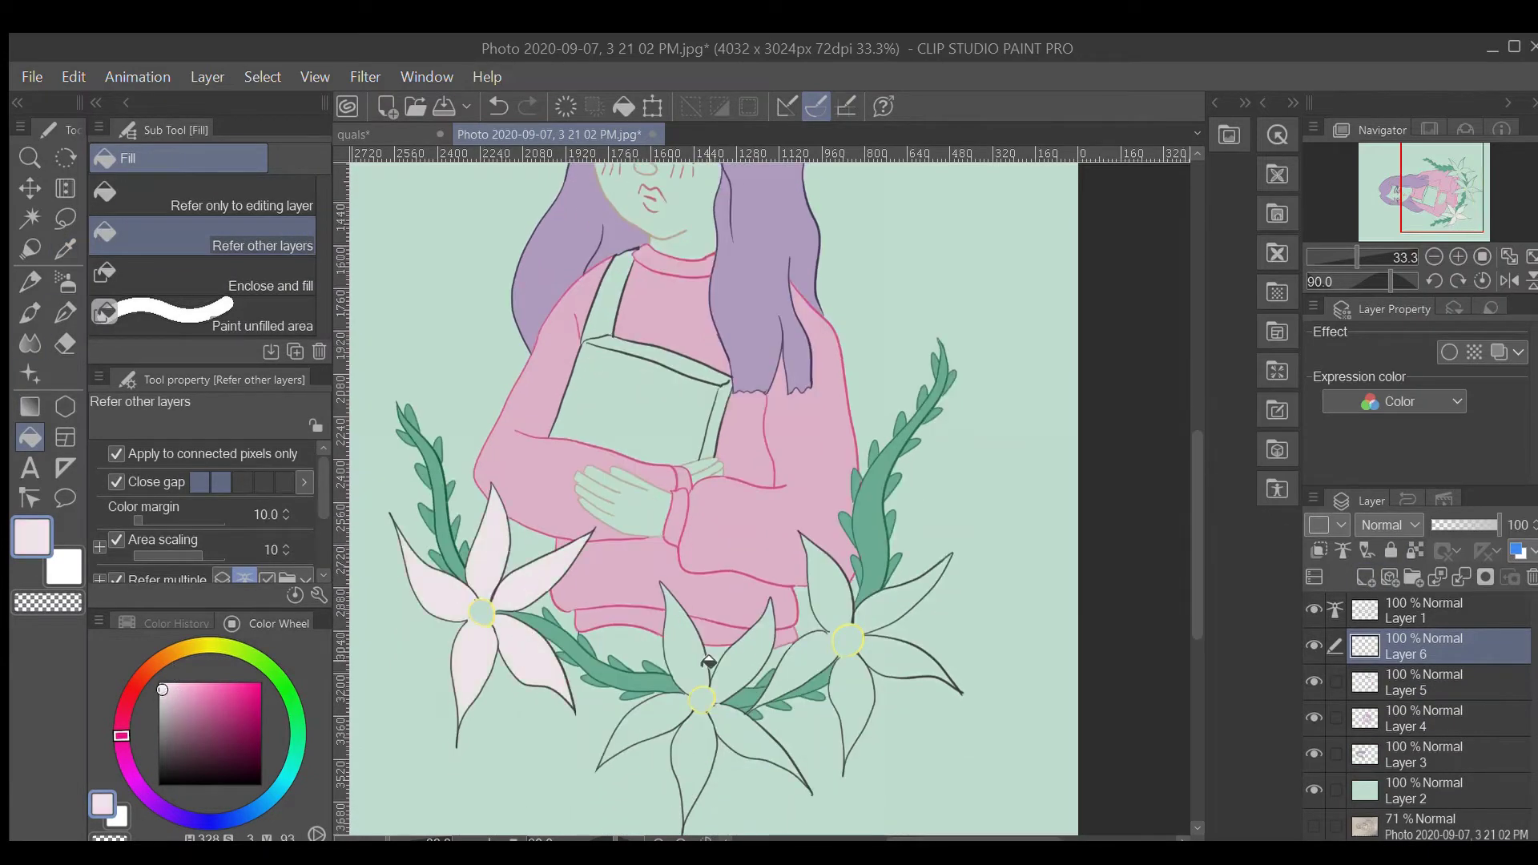
- Fill the petals of the middle and right flowers with the same very pale pink
click(709, 661)
click(640, 745)
click(745, 769)
click(809, 609)
click(897, 680)
- Fill the centres of all three flowers with a pale yellow
scroll(1193, 520, up, 3)
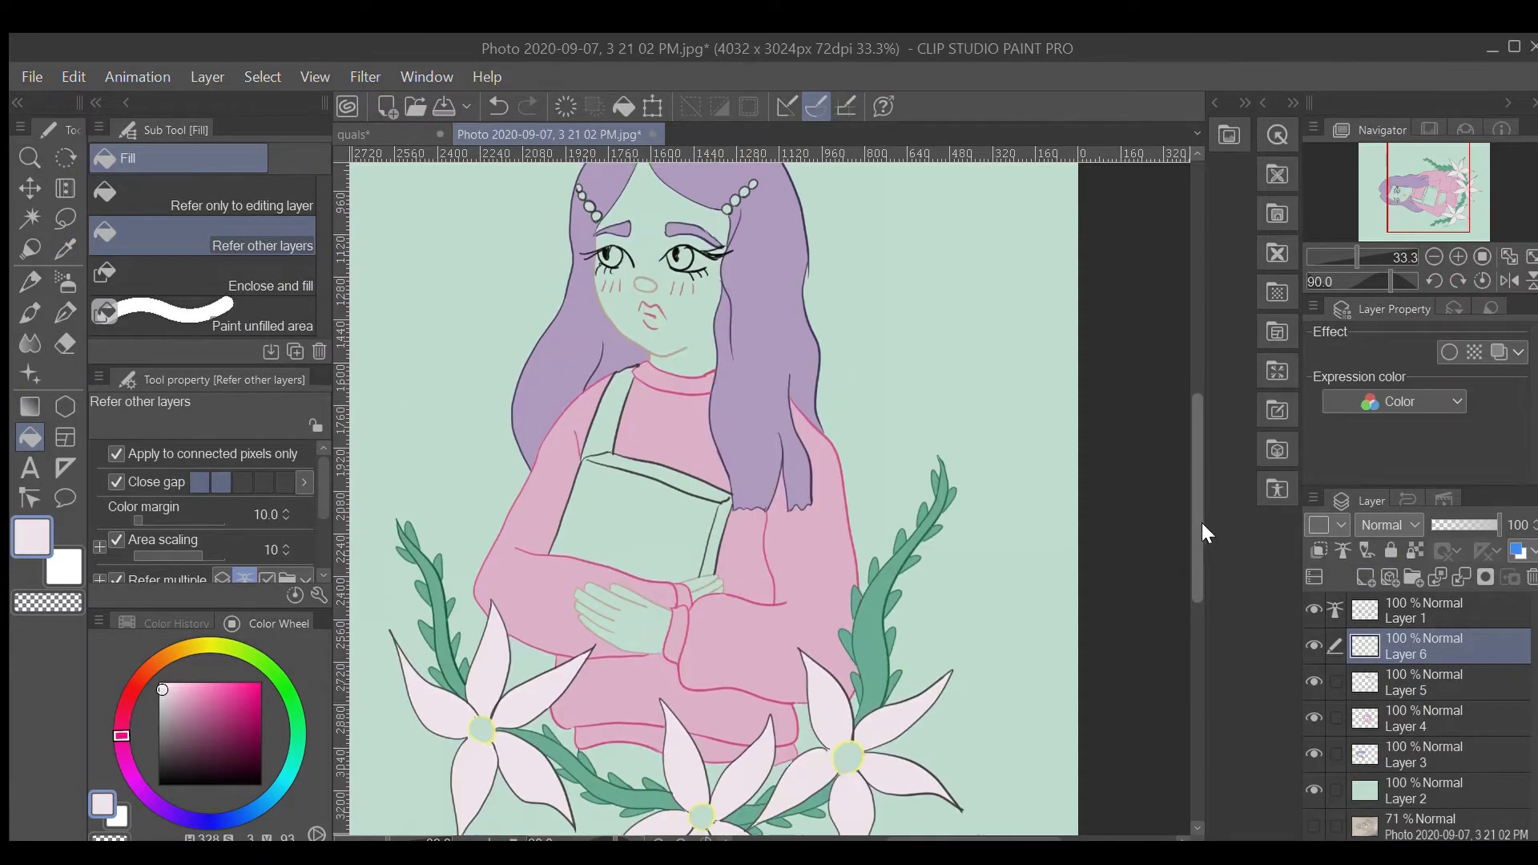
click(199, 646)
click(179, 691)
click(481, 717)
click(702, 800)
click(849, 743)
- Add a new layer above the flower colours and fill the face, nose and hands with a light cream
click(1365, 576)
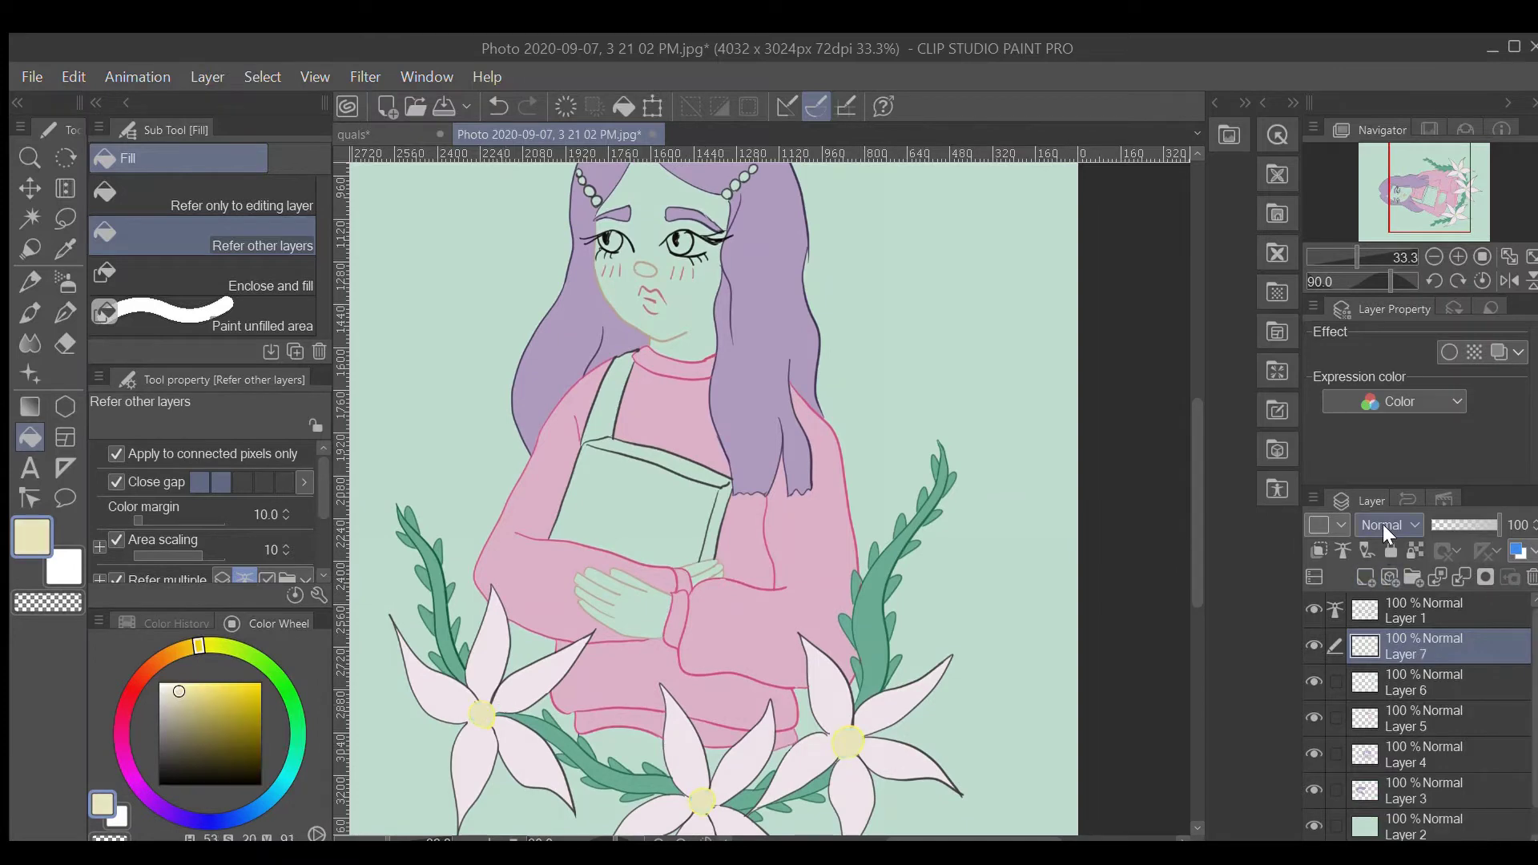
click(179, 650)
click(170, 687)
click(681, 296)
click(616, 601)
click(705, 572)
scroll(1191, 418, up, 2)
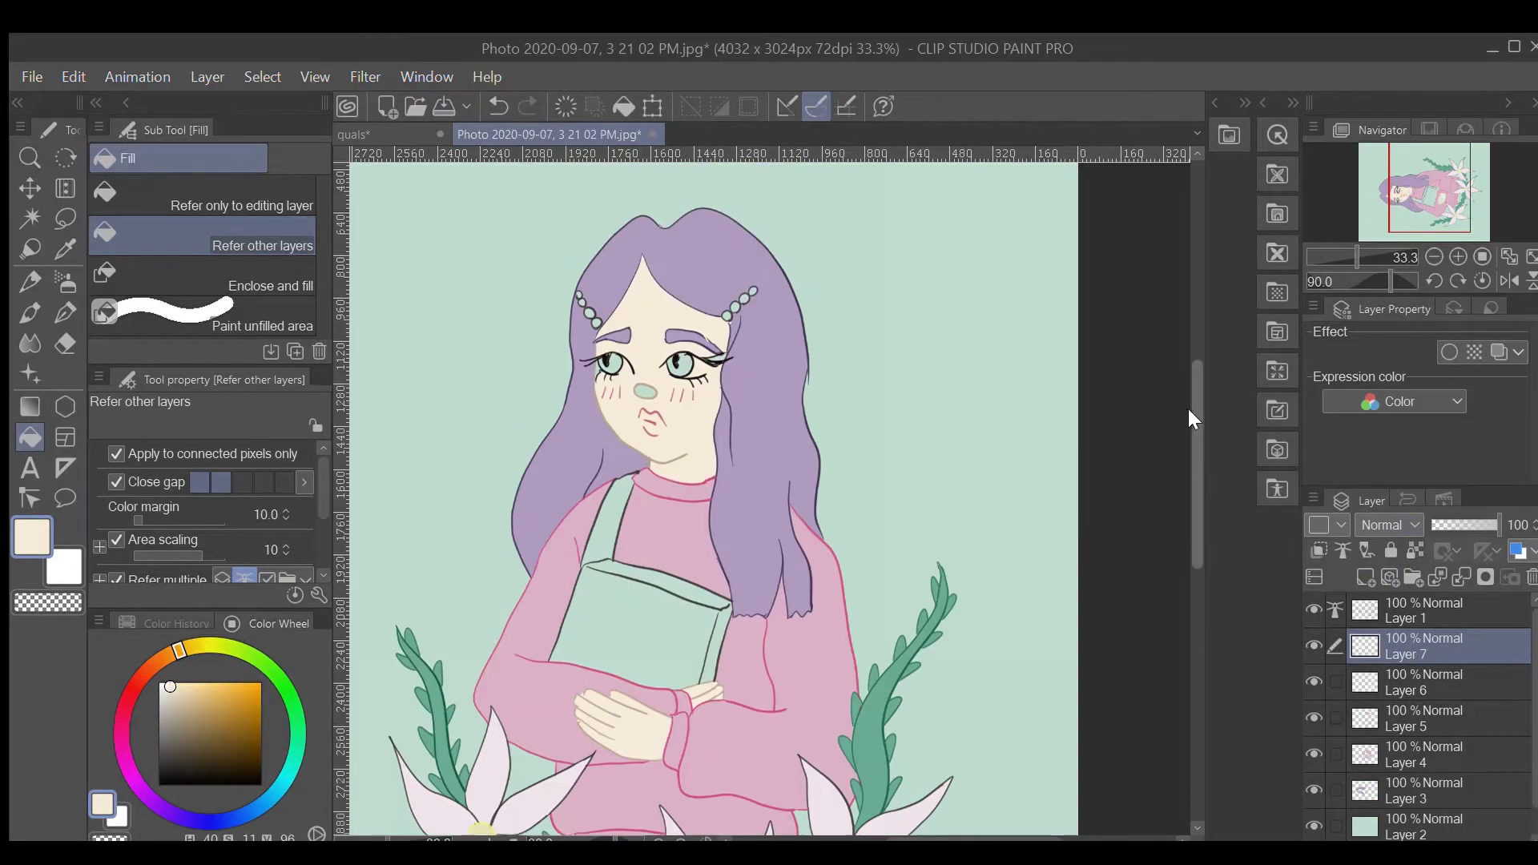
scroll(1191, 418, up, 1)
click(644, 393)
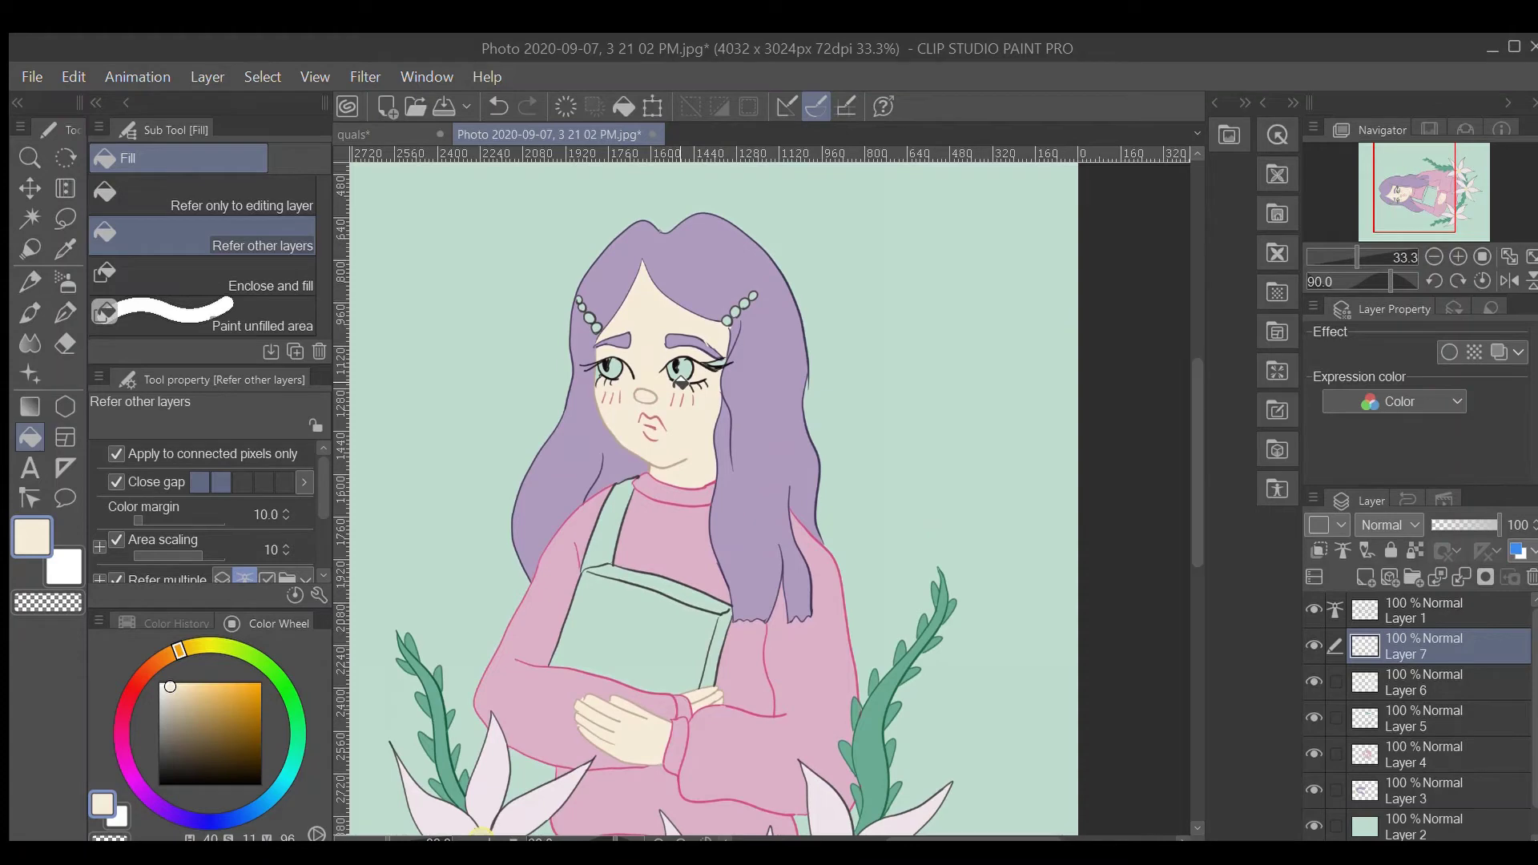
- Recolour the skin of the face, nose and hands with a light peach
click(159, 660)
click(173, 689)
click(640, 432)
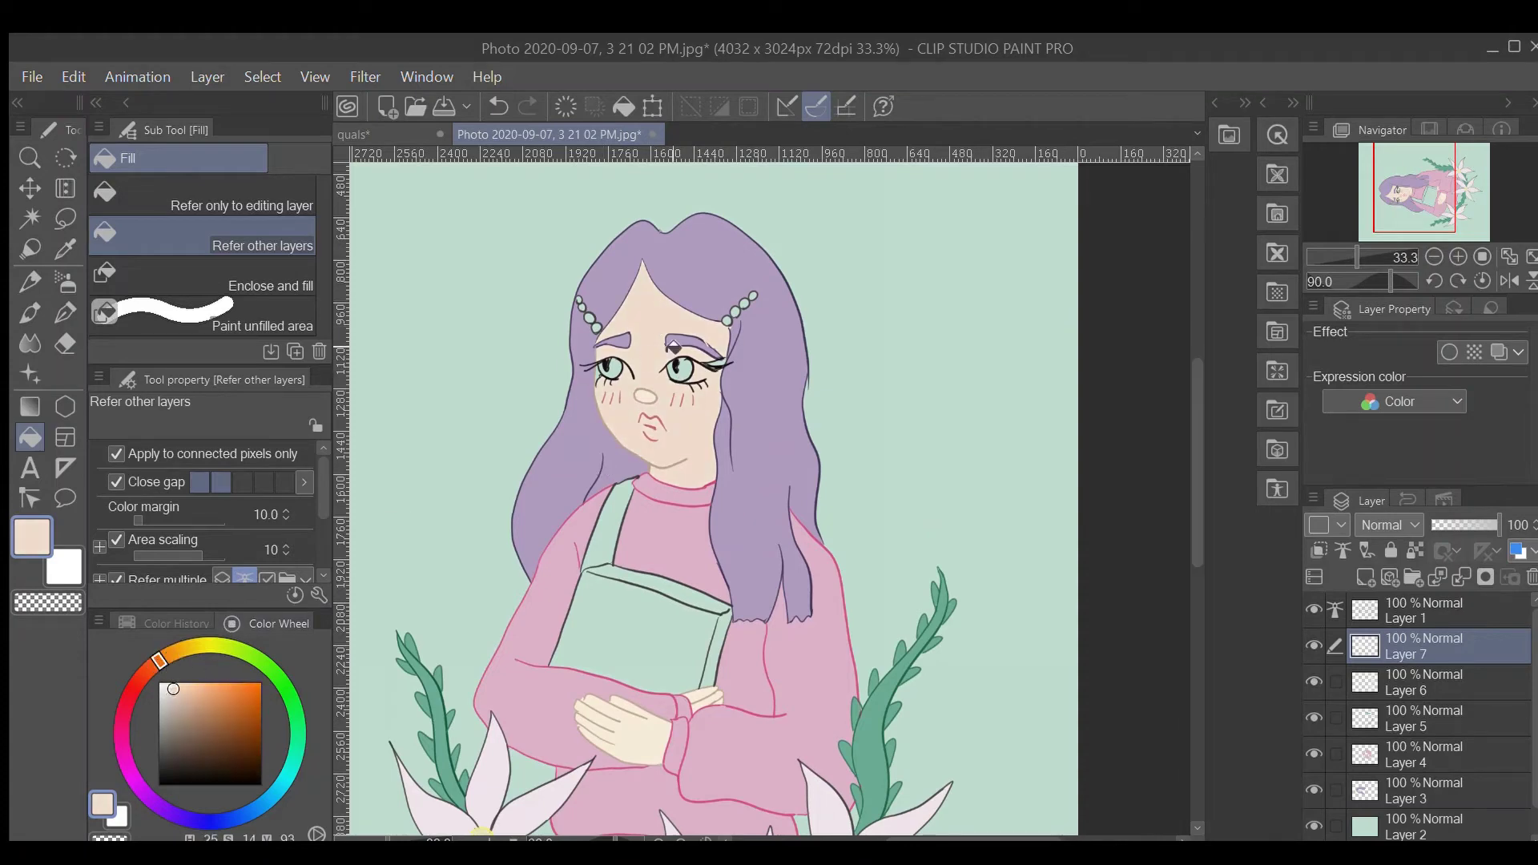
click(616, 724)
click(723, 701)
- Add a new layer above the skin colour and fill the beads of both hair clips with off-white
scroll(1191, 432, down, 2)
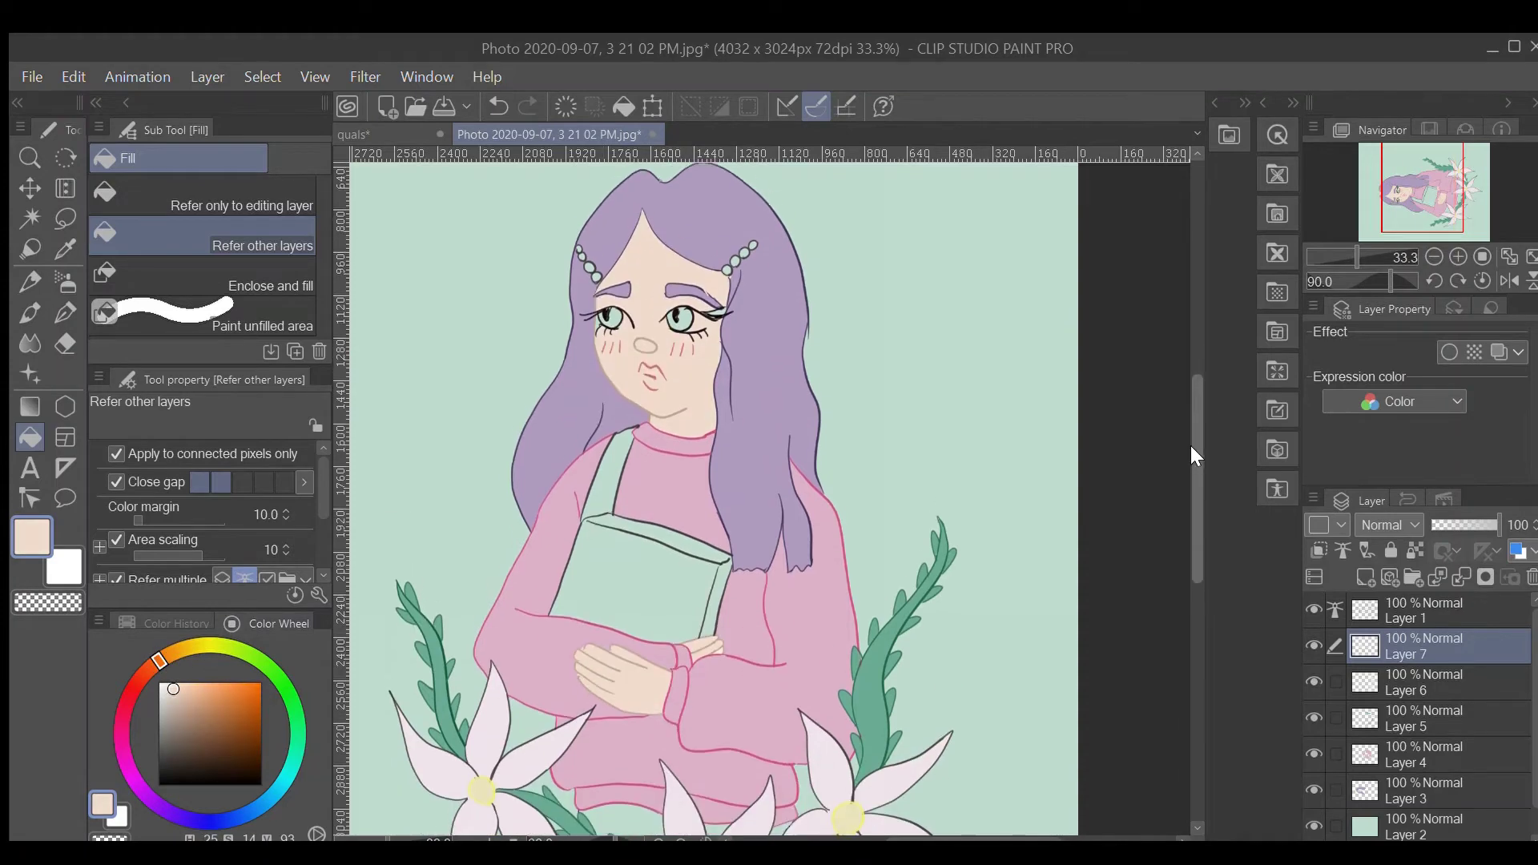
click(1365, 577)
click(160, 688)
scroll(1187, 410, up, 1)
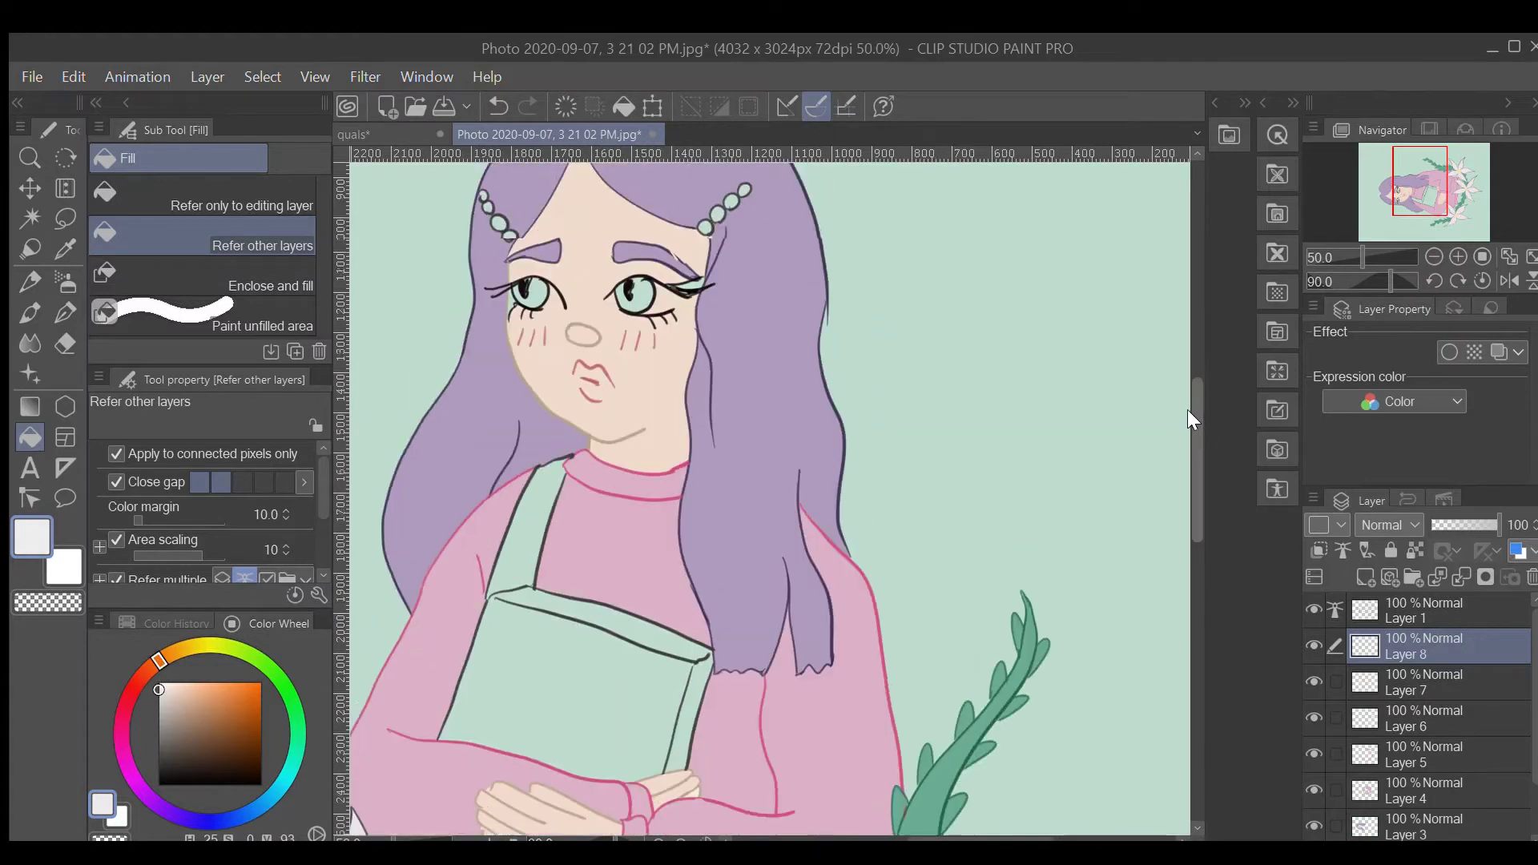
scroll(750, 329, up, 1)
- Fill both irises with light blue on a new layer and sample the skin's peach with the skin colour layer active
click(1365, 577)
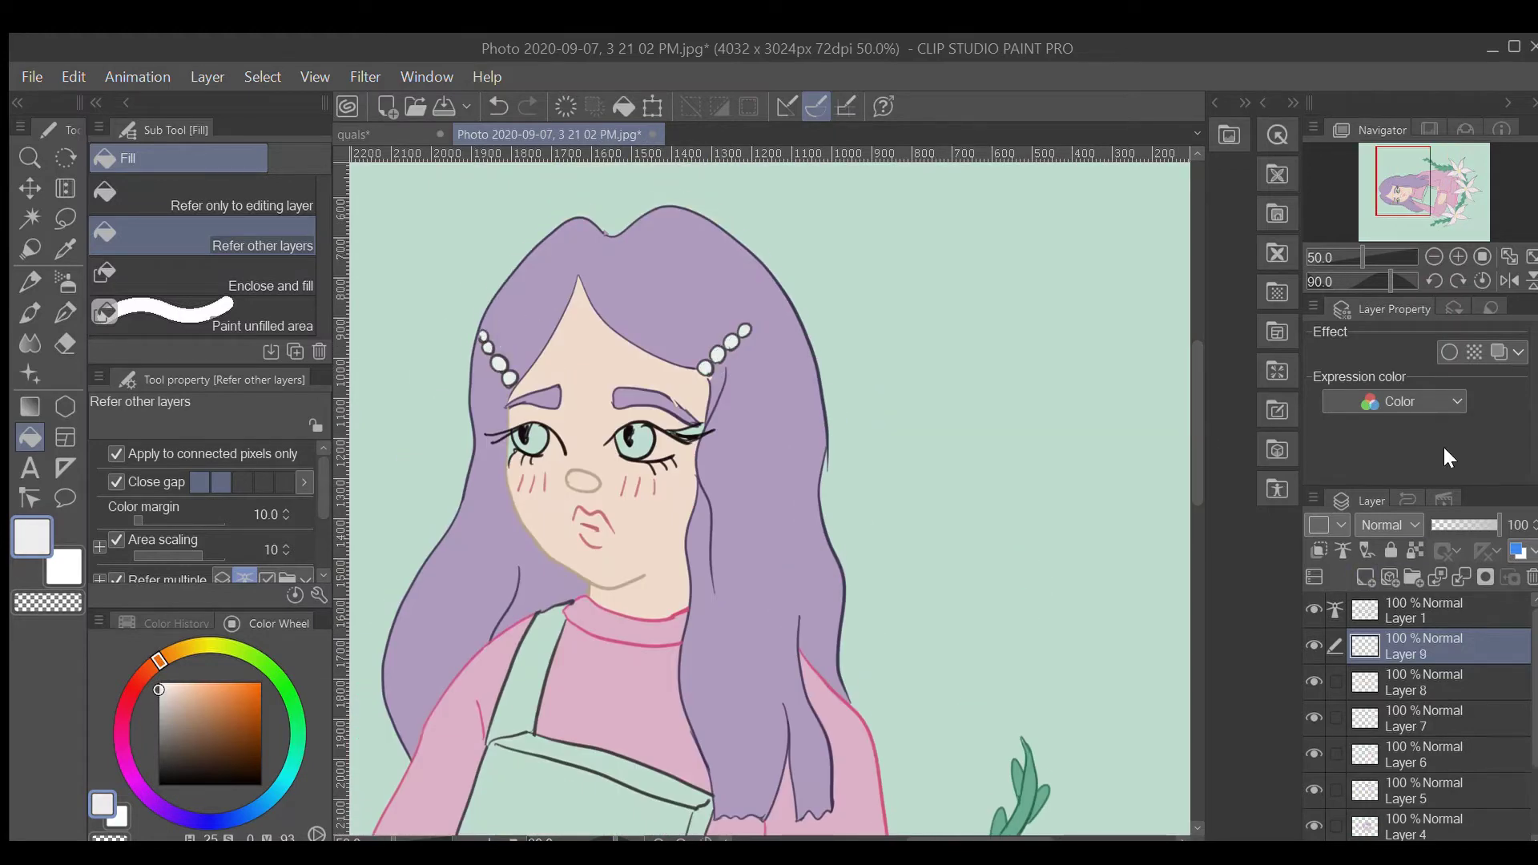
click(274, 792)
click(189, 691)
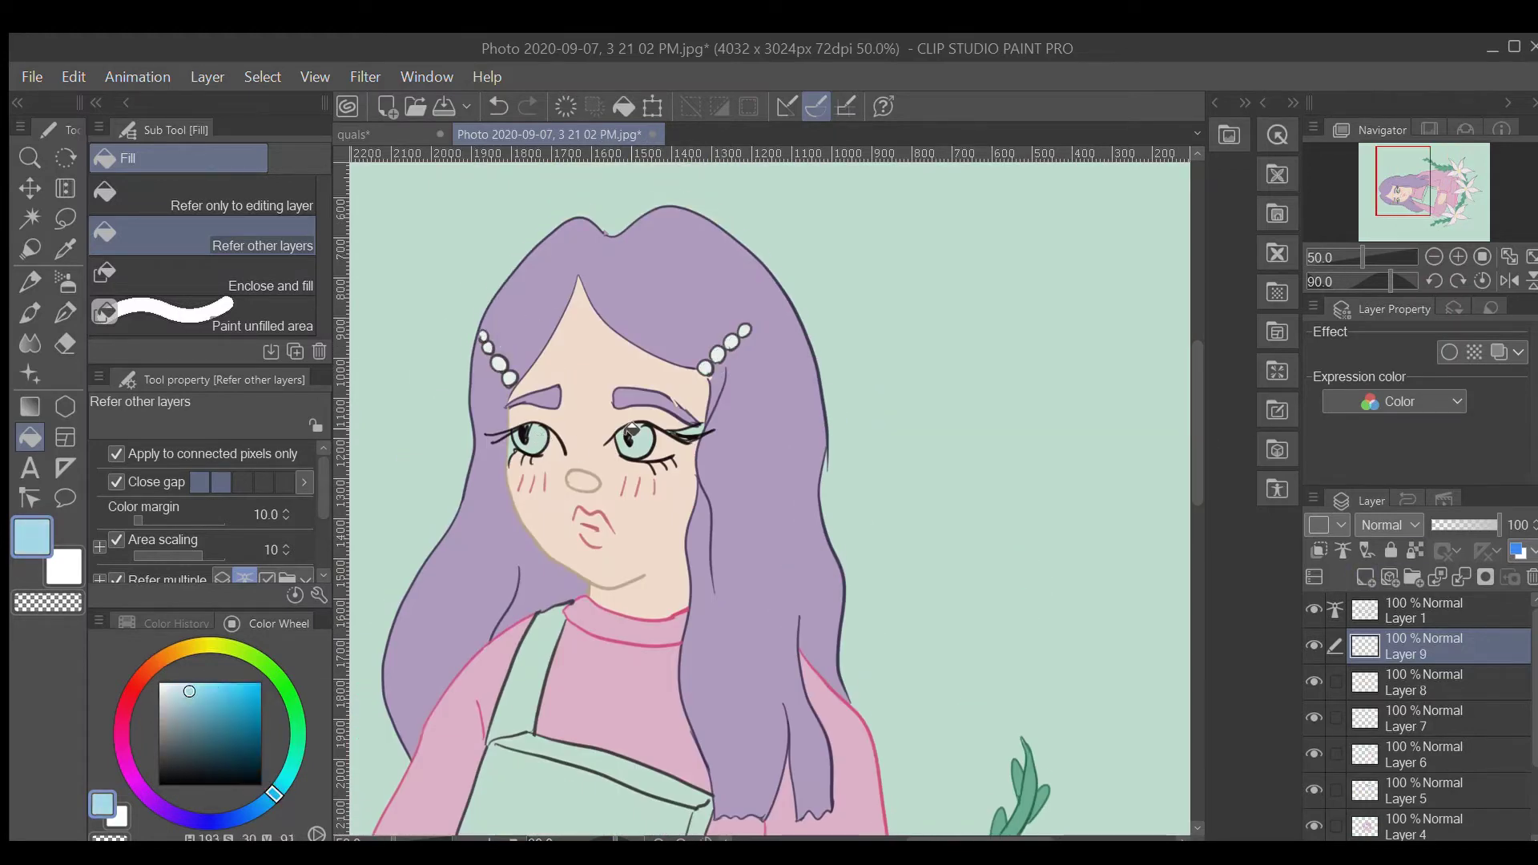
click(1467, 724)
alt+click(510, 449)
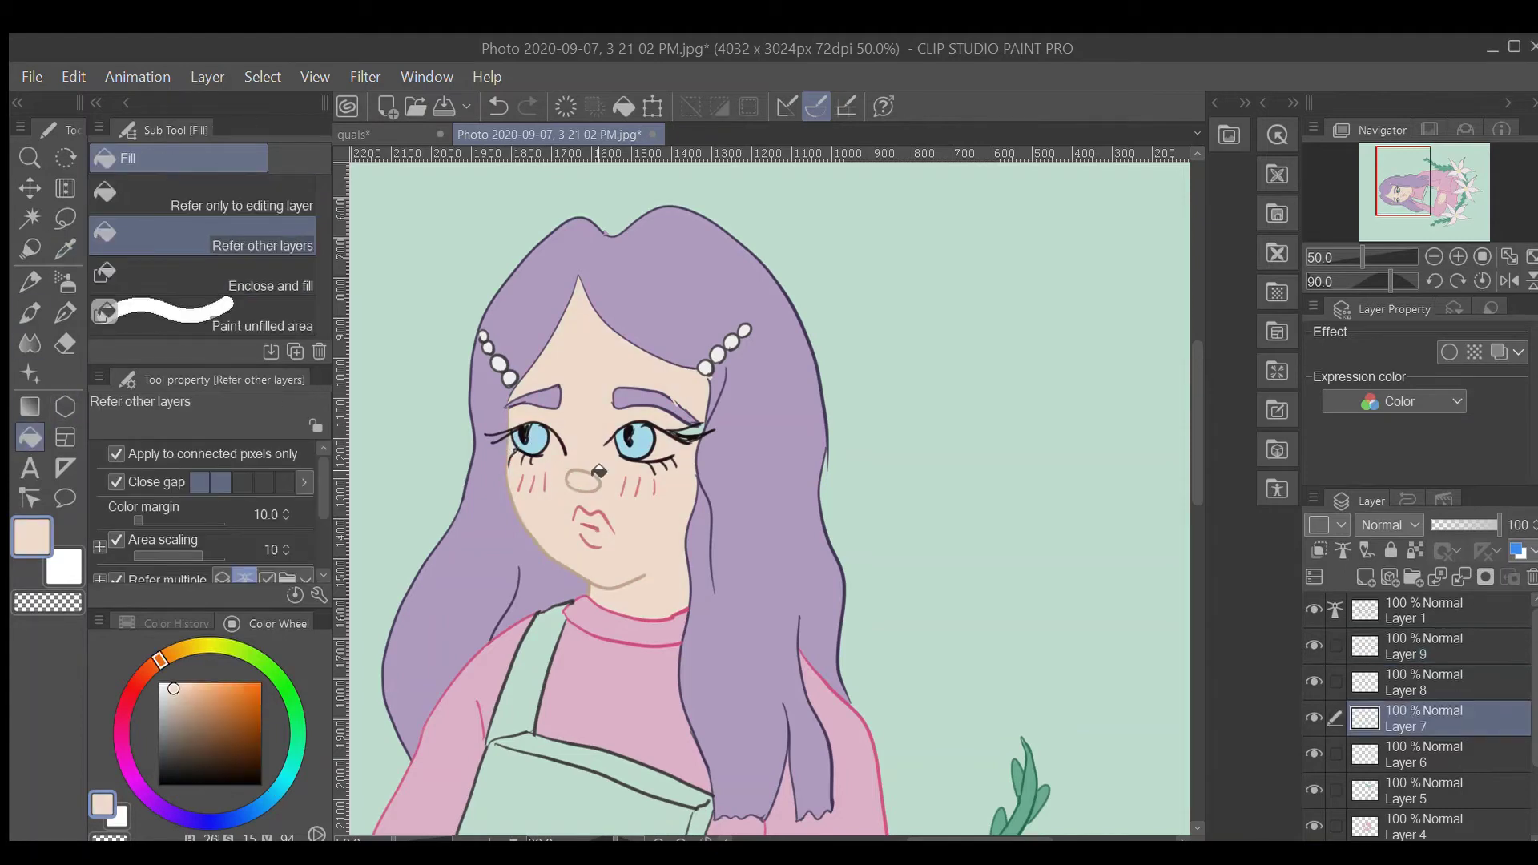
- Add a new layer and fill the shoulder strap with a dark slate blue
drag(977, 837, 937, 837)
key(ctrl+shift+n)
drag(1197, 464, 1198, 516)
click(243, 815)
click(180, 747)
click(600, 642)
- Fill the book cover with a muted yellow on a new layer and its side page edge with cream
click(200, 645)
click(203, 694)
click(676, 578)
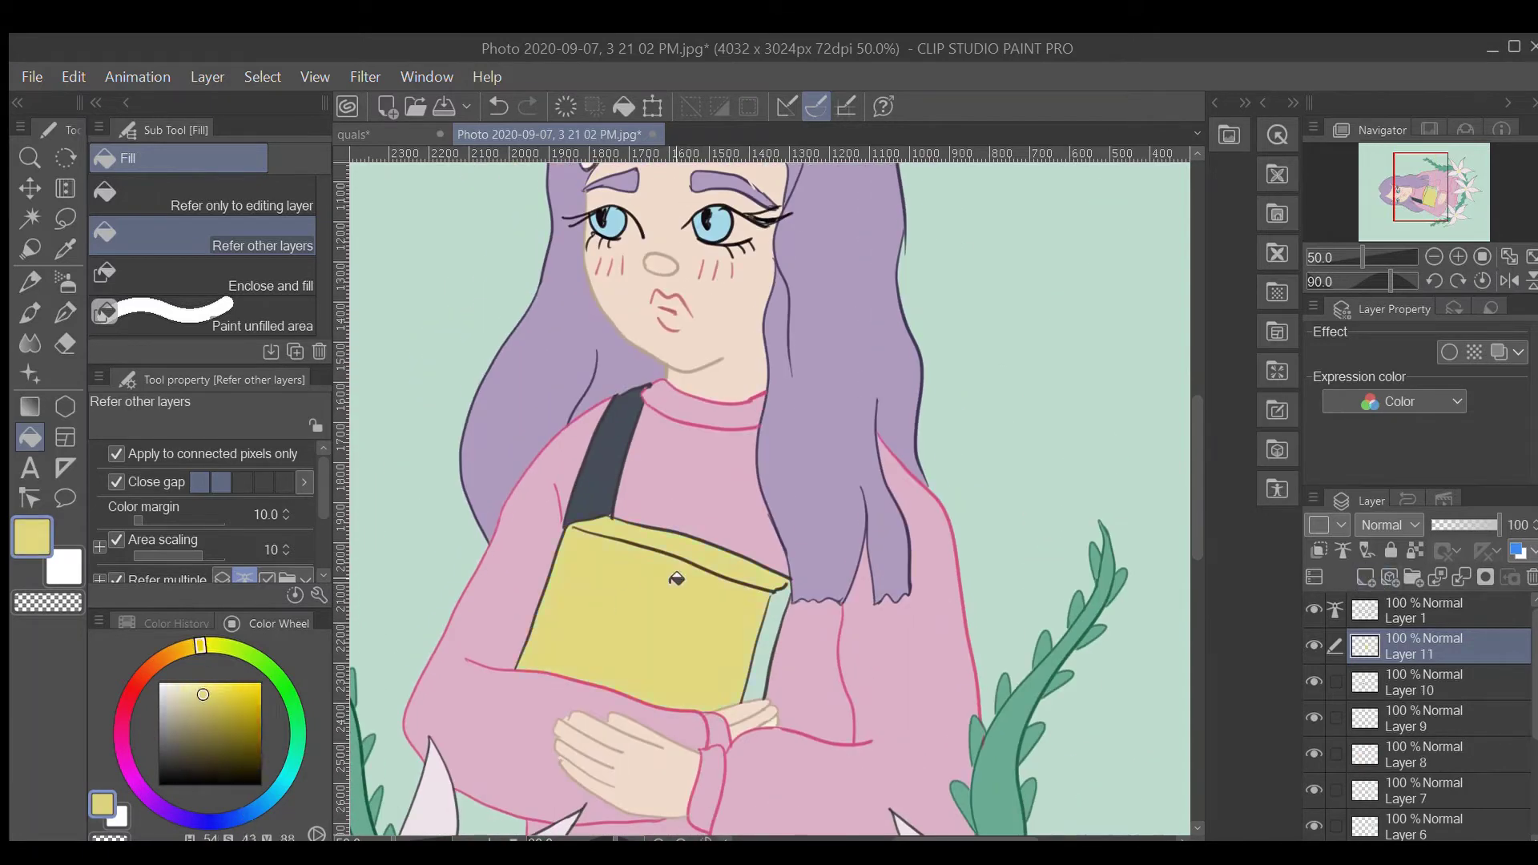
click(166, 689)
click(769, 621)
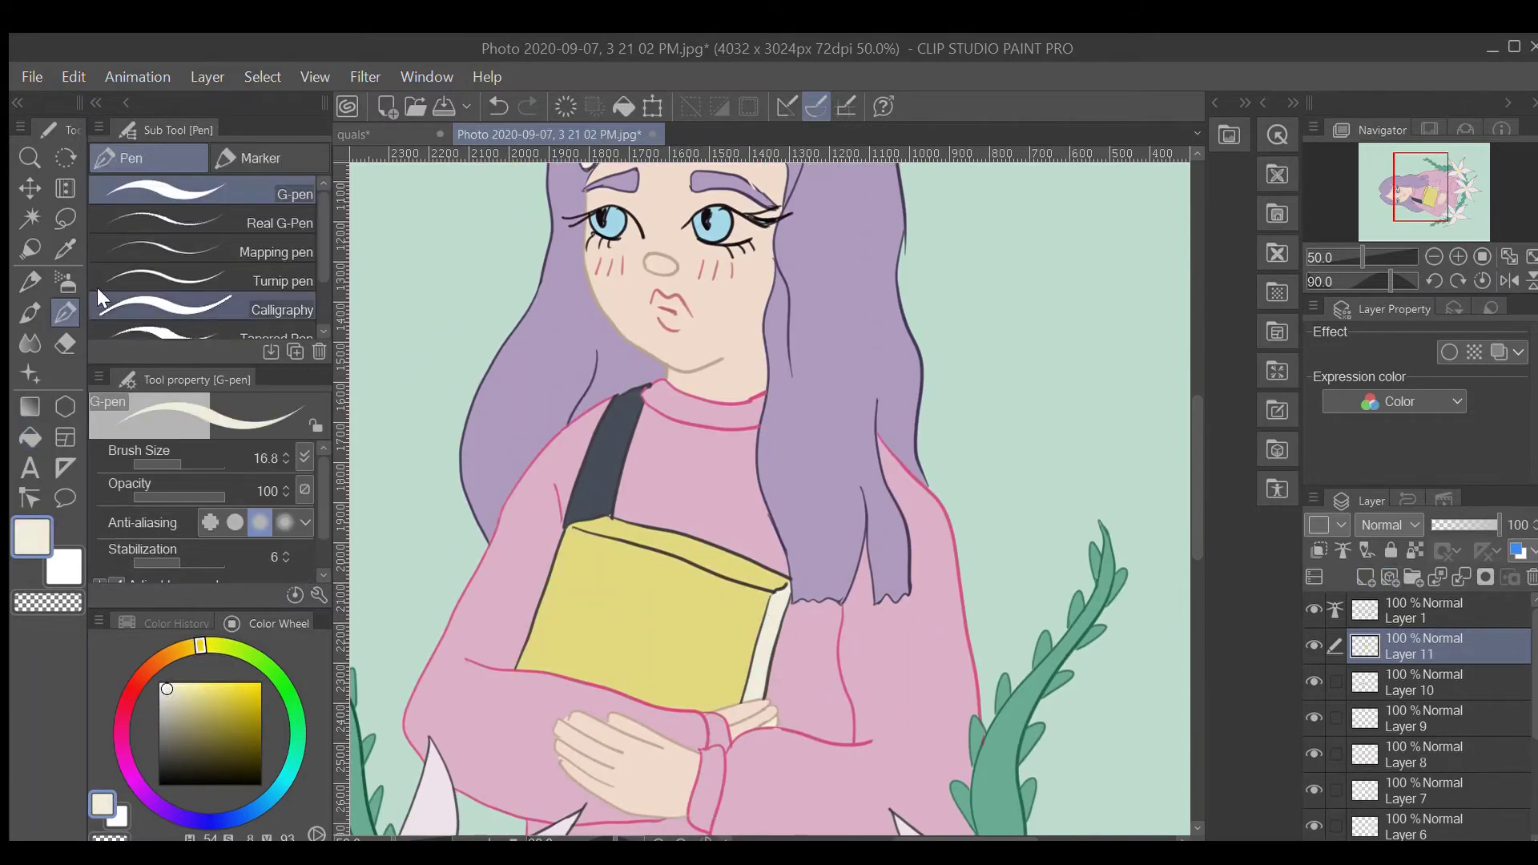
- Colour the pages along the book's top edge with cream using the pen and clean up the edges with the hard eraser
key(p)
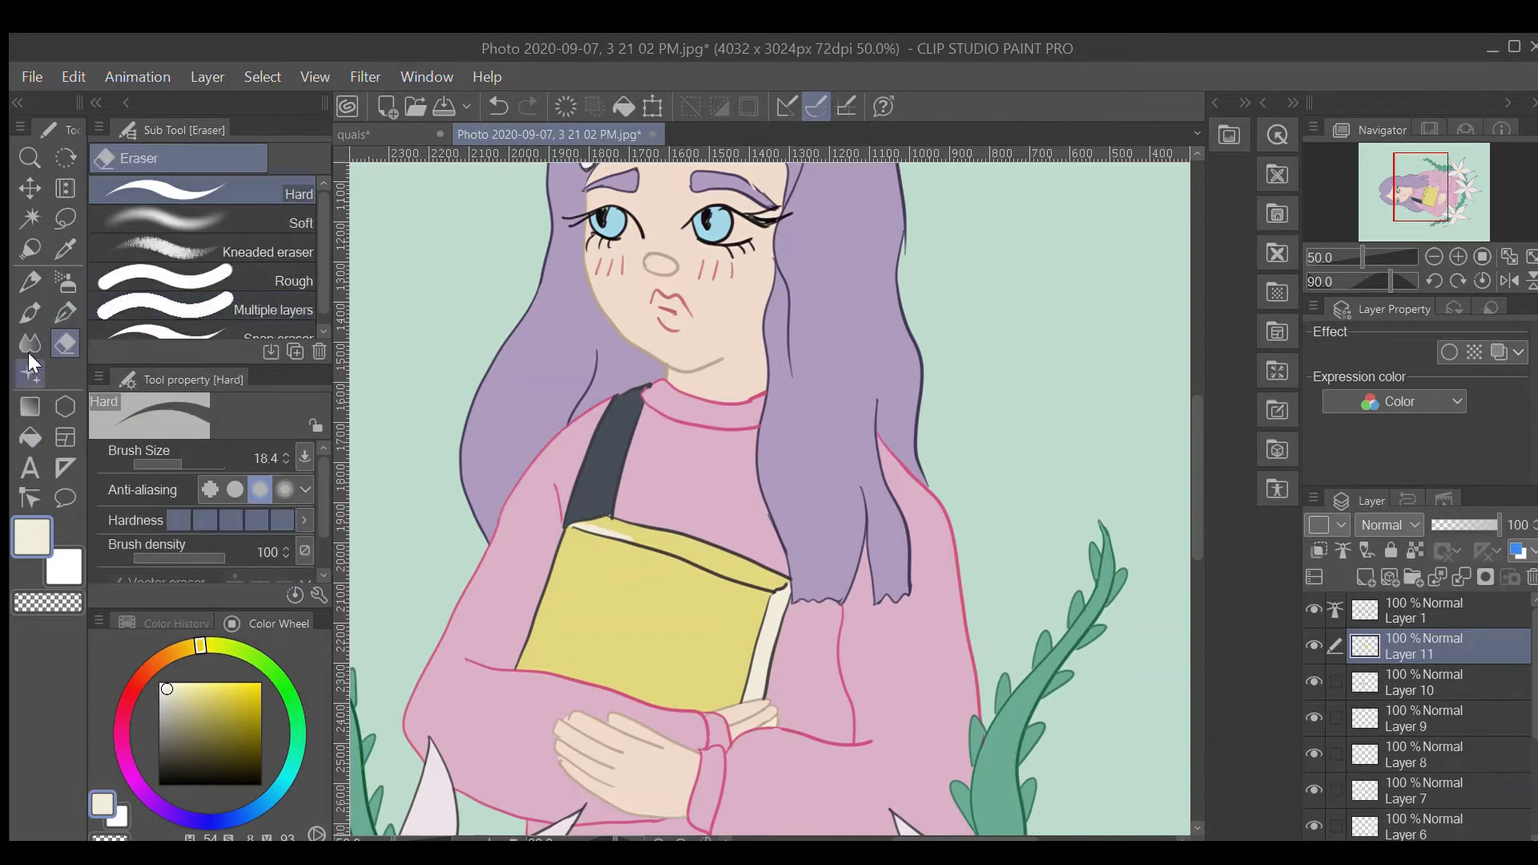
click(30, 437)
click(682, 544)
key(ctrl+z)
key(p)
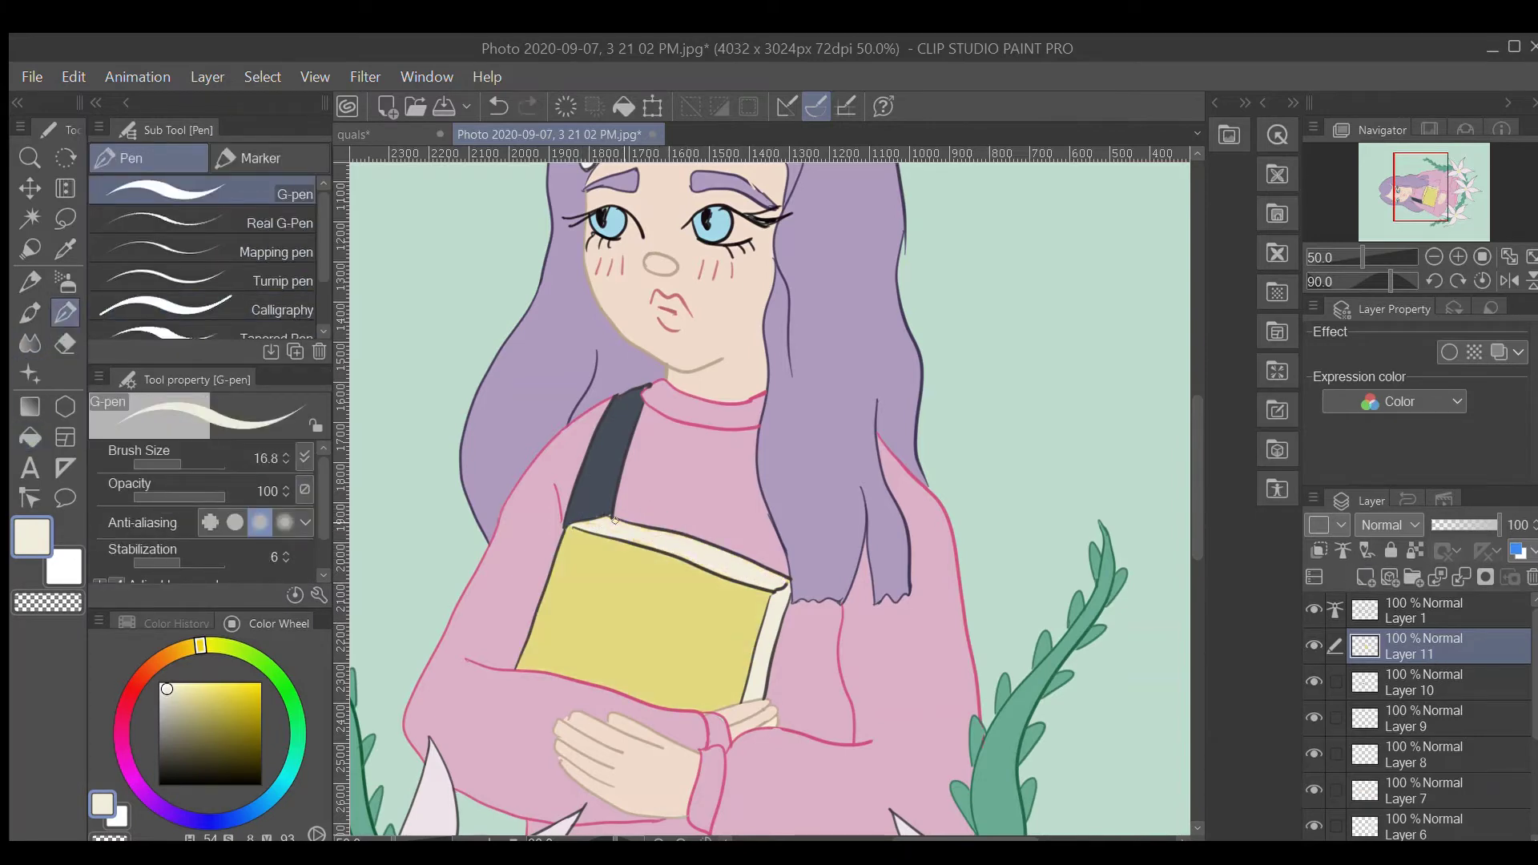
key(e)
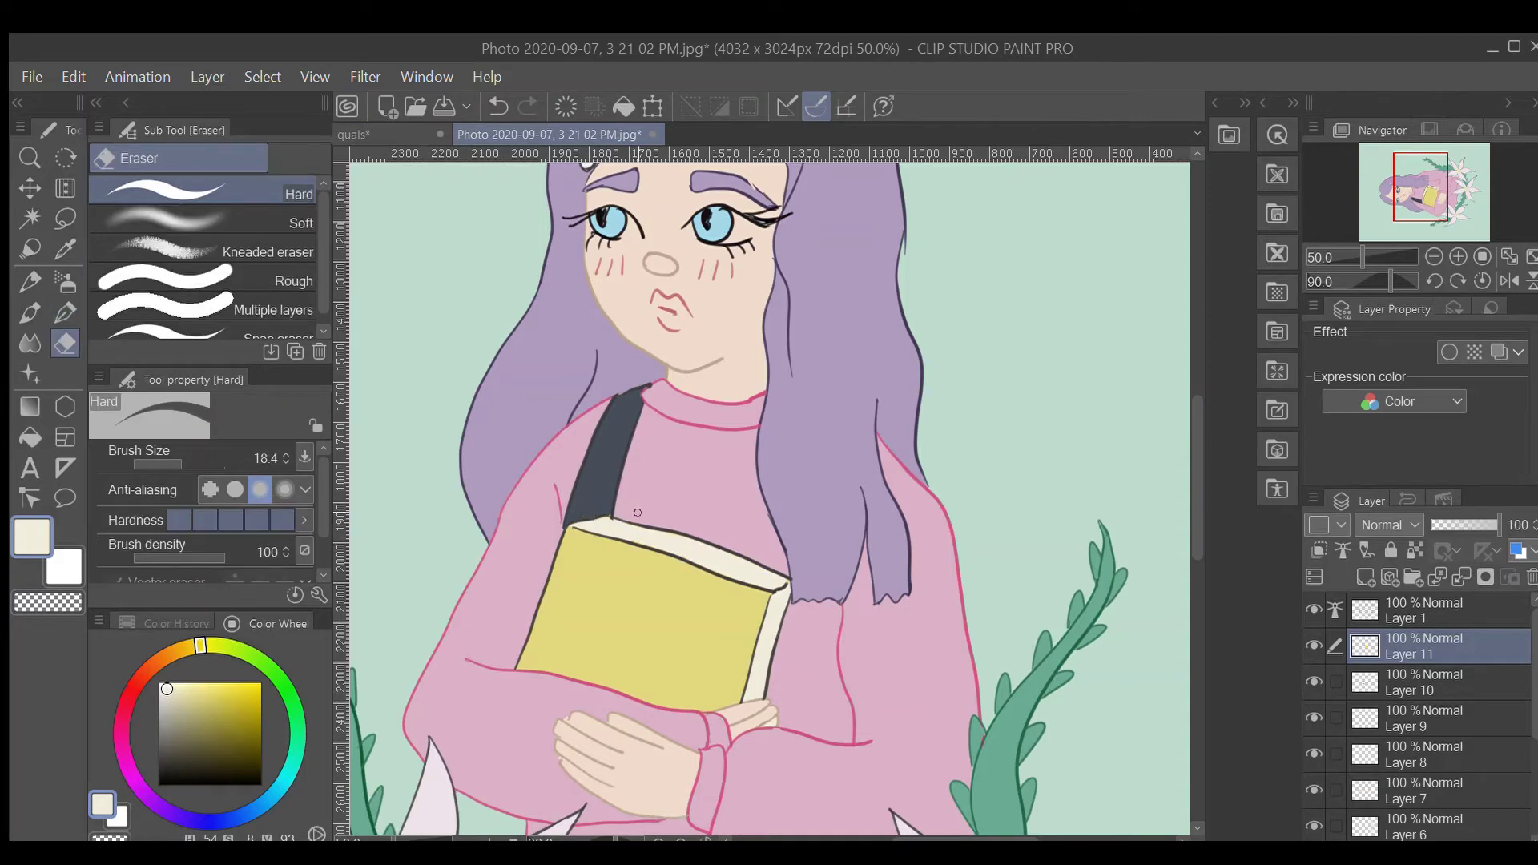
- Add a layer clipped to the hair colour and softly airbrush the lower hair lengths with a darker purple at brush size 383.9
scroll(637, 513, down, 1)
scroll(1425, 720, down, 3)
click(1426, 758)
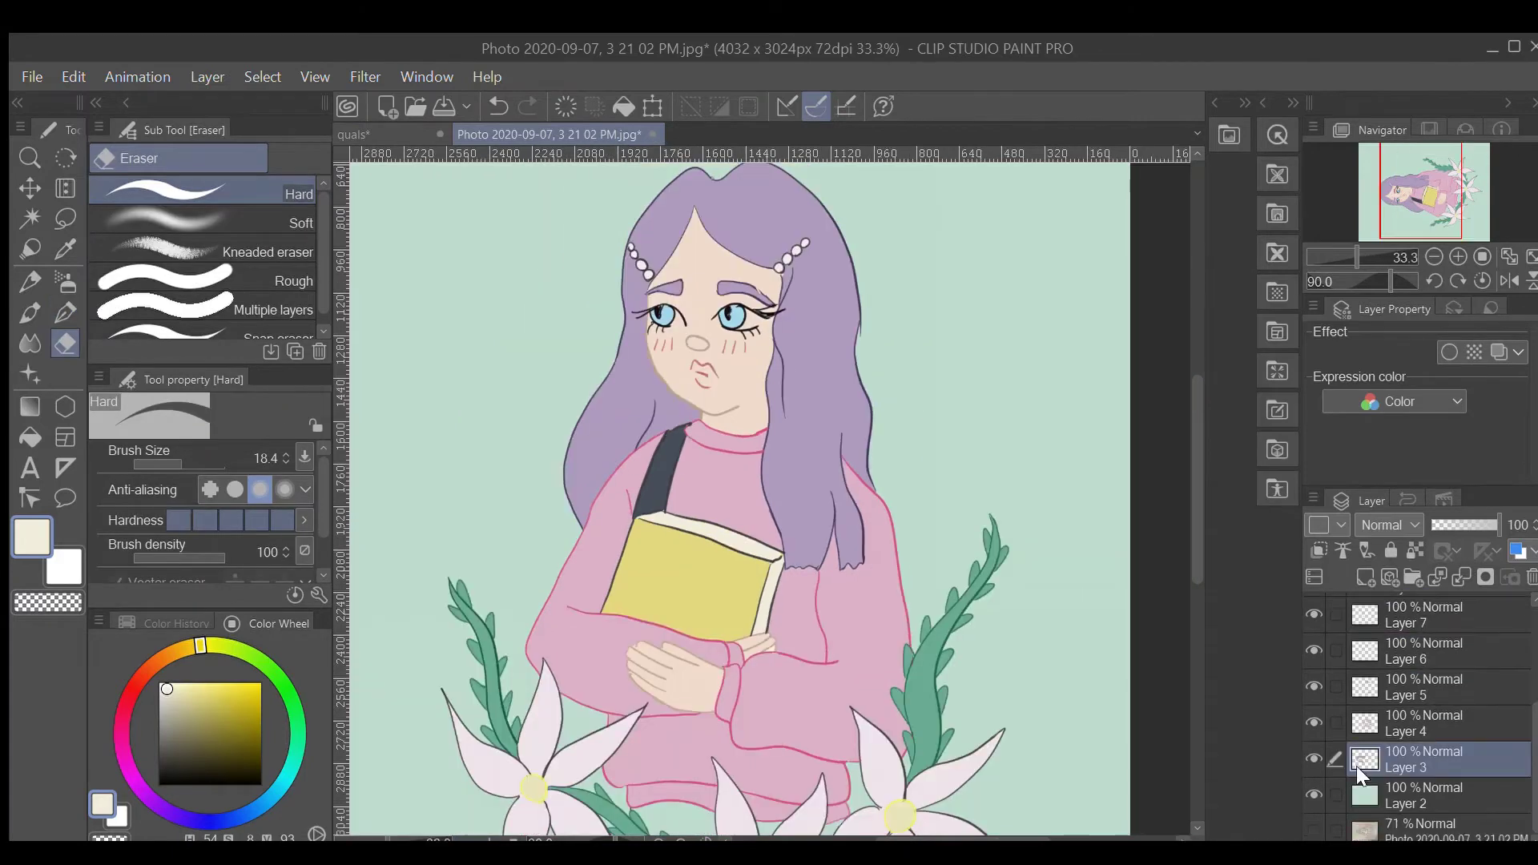
key(i)
click(180, 817)
key(b)
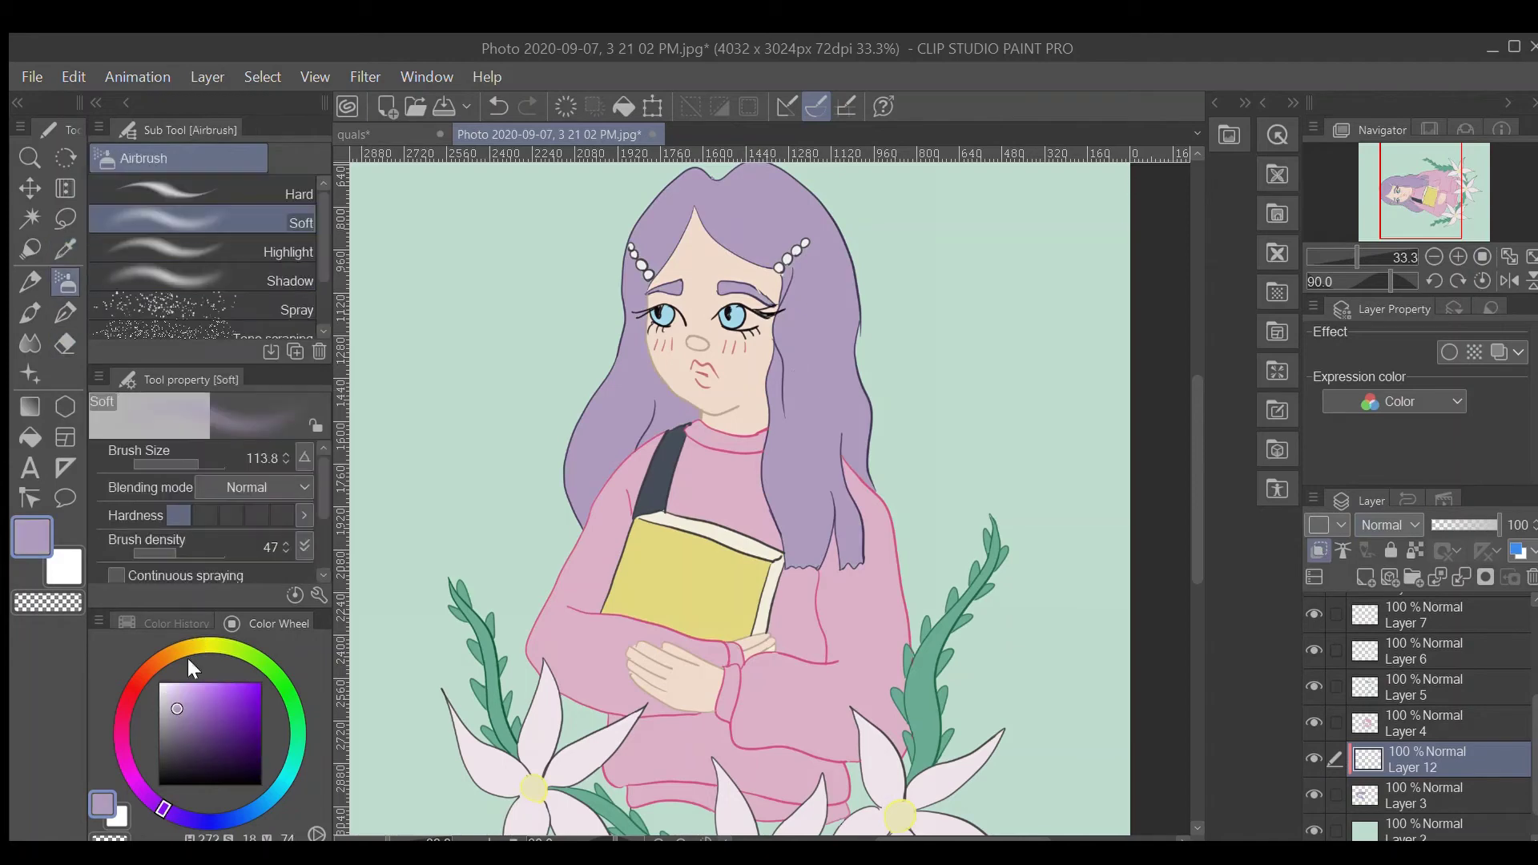
click(193, 721)
mouse_move(797, 506)
mouse_down()
mouse_move(833, 553)
mouse_move(873, 481)
mouse_up()
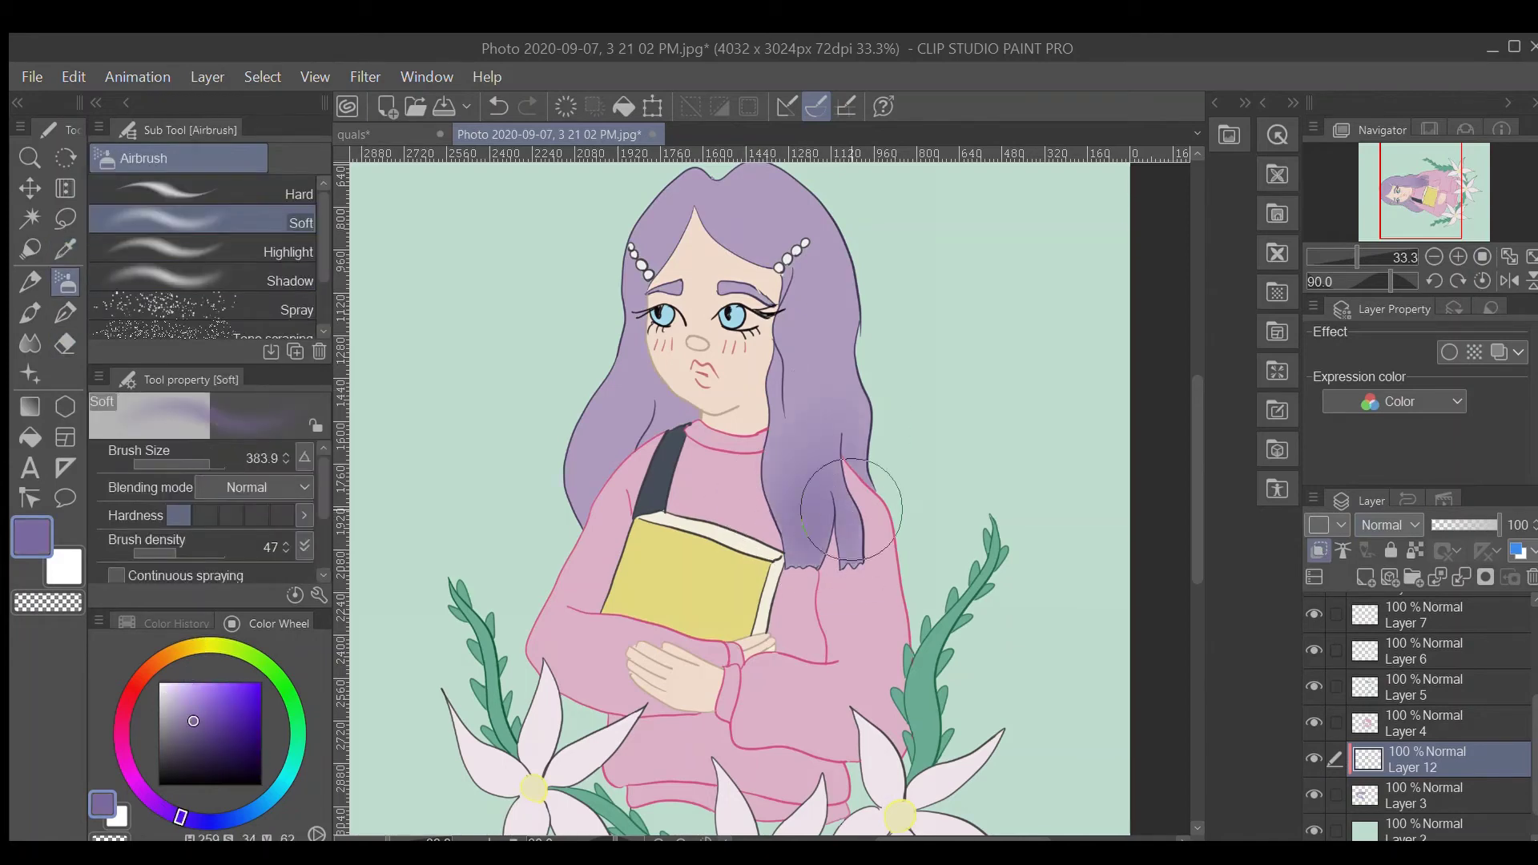
drag(801, 400, 801, 529)
drag(593, 641, 678, 552)
drag(837, 368, 837, 507)
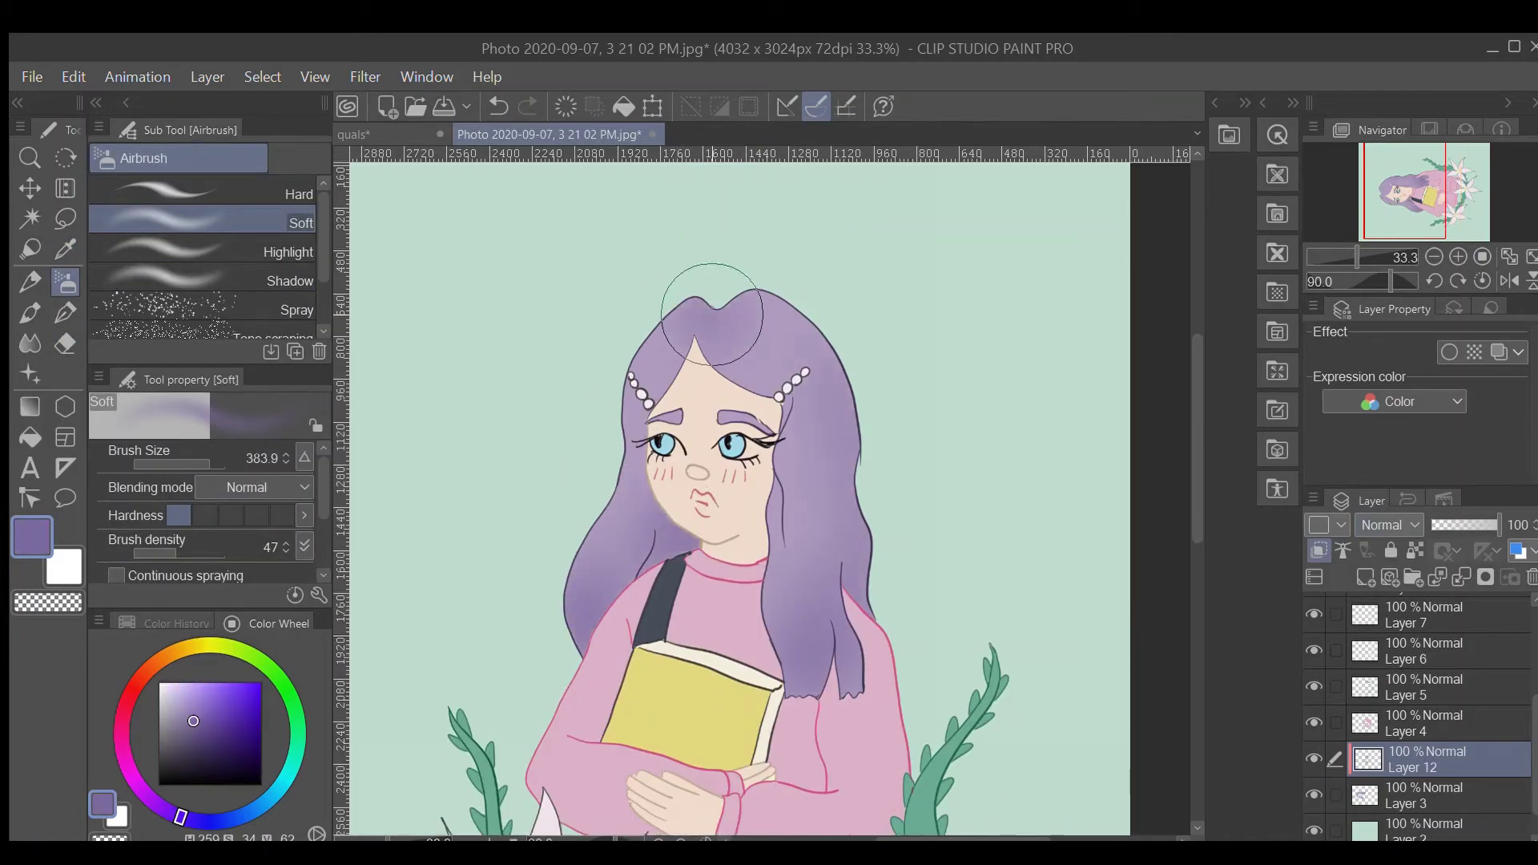
- Deepen the hair shading around the parting and hair clips with the soft airbrush at size 124.1
click(192, 463)
drag(695, 329, 639, 458)
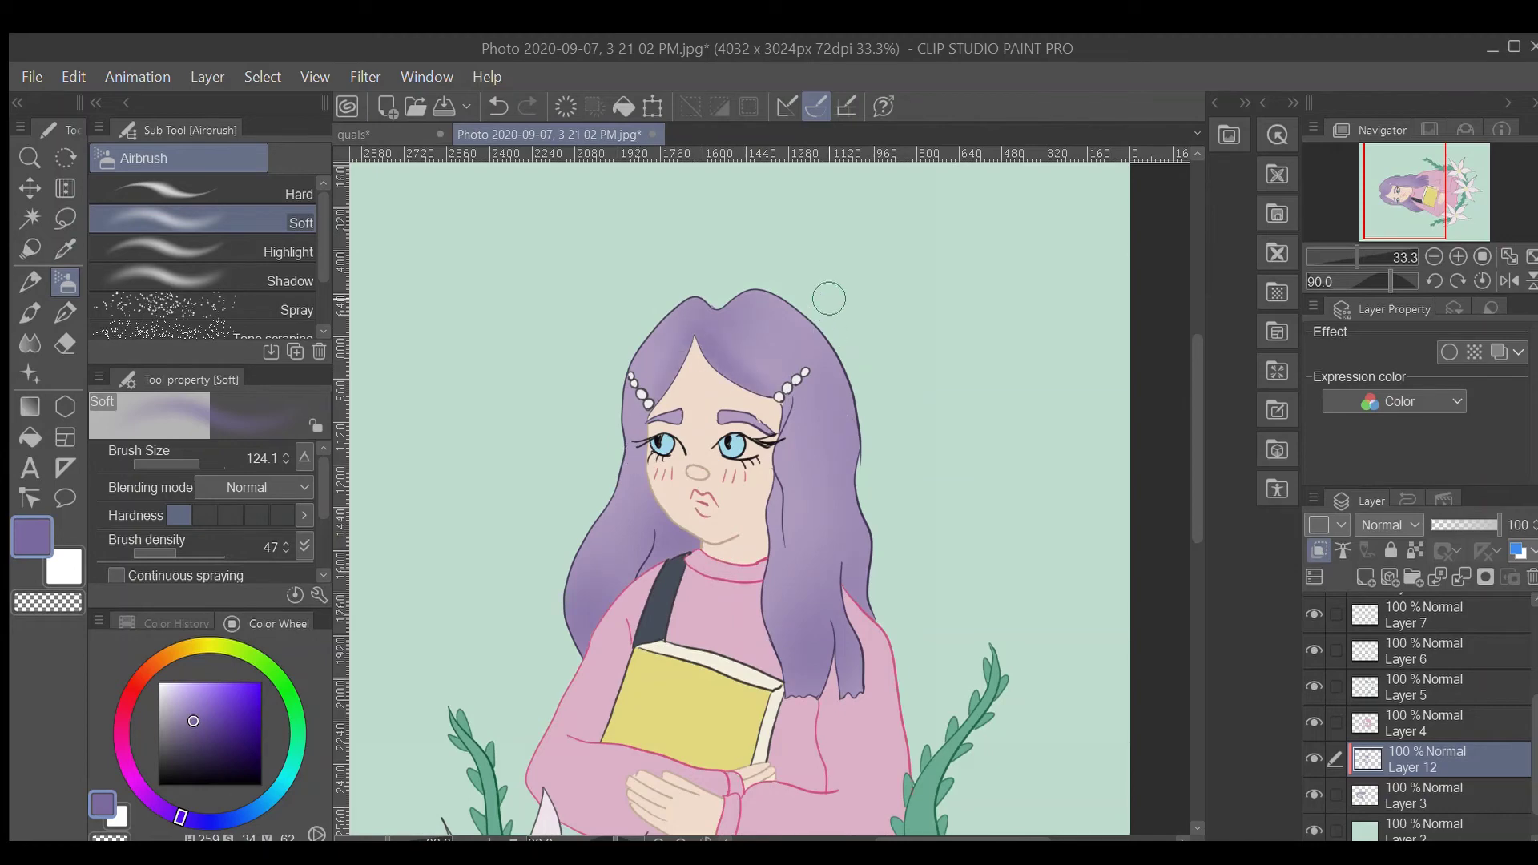
drag(673, 353, 665, 392)
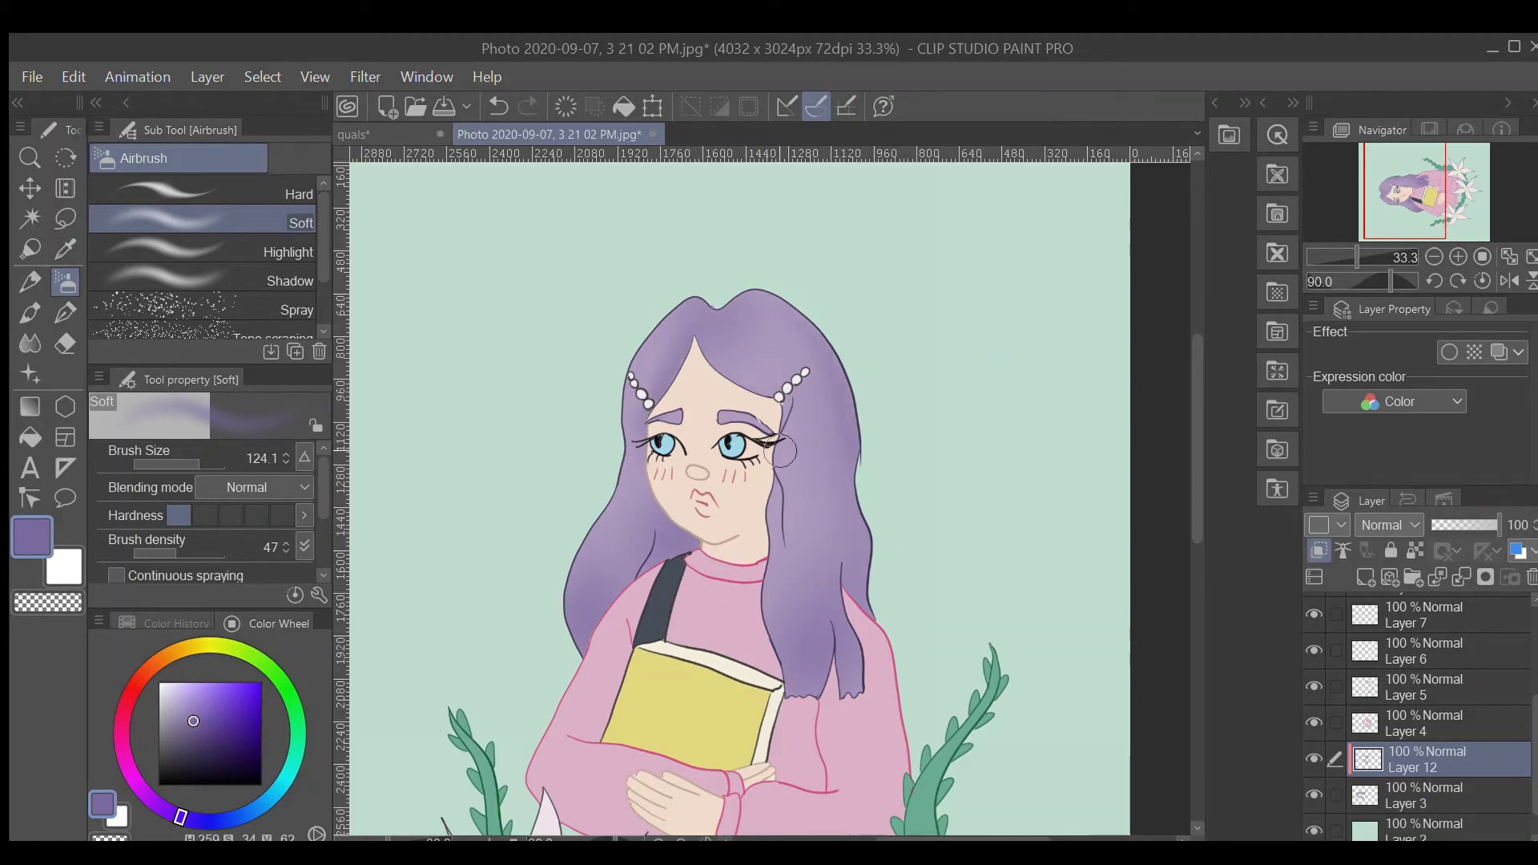
- Shift the shading colour to a bluer purple and airbrush the hair ends at size 295.8, refining the hair at 147.6
drag(1190, 413, 1191, 447)
drag(181, 817, 203, 821)
key(bracketright)
key(bracketright)
key(bracketright)
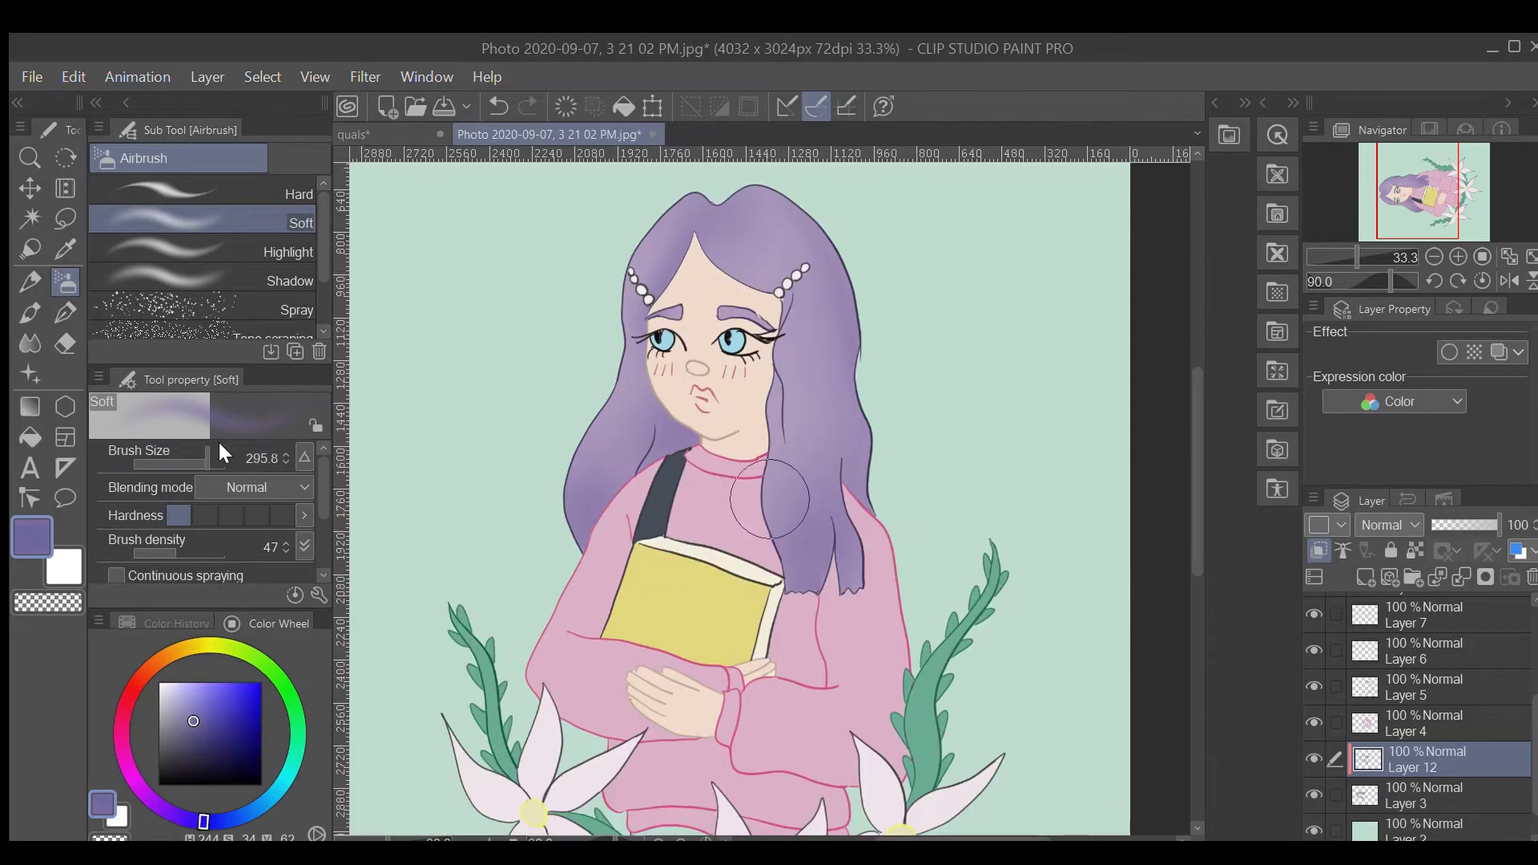
mouse_move(833, 528)
mouse_down()
mouse_move(839, 591)
mouse_move(591, 393)
mouse_move(694, 430)
mouse_move(718, 352)
mouse_up()
key(bracketleft)
key(bracketleft)
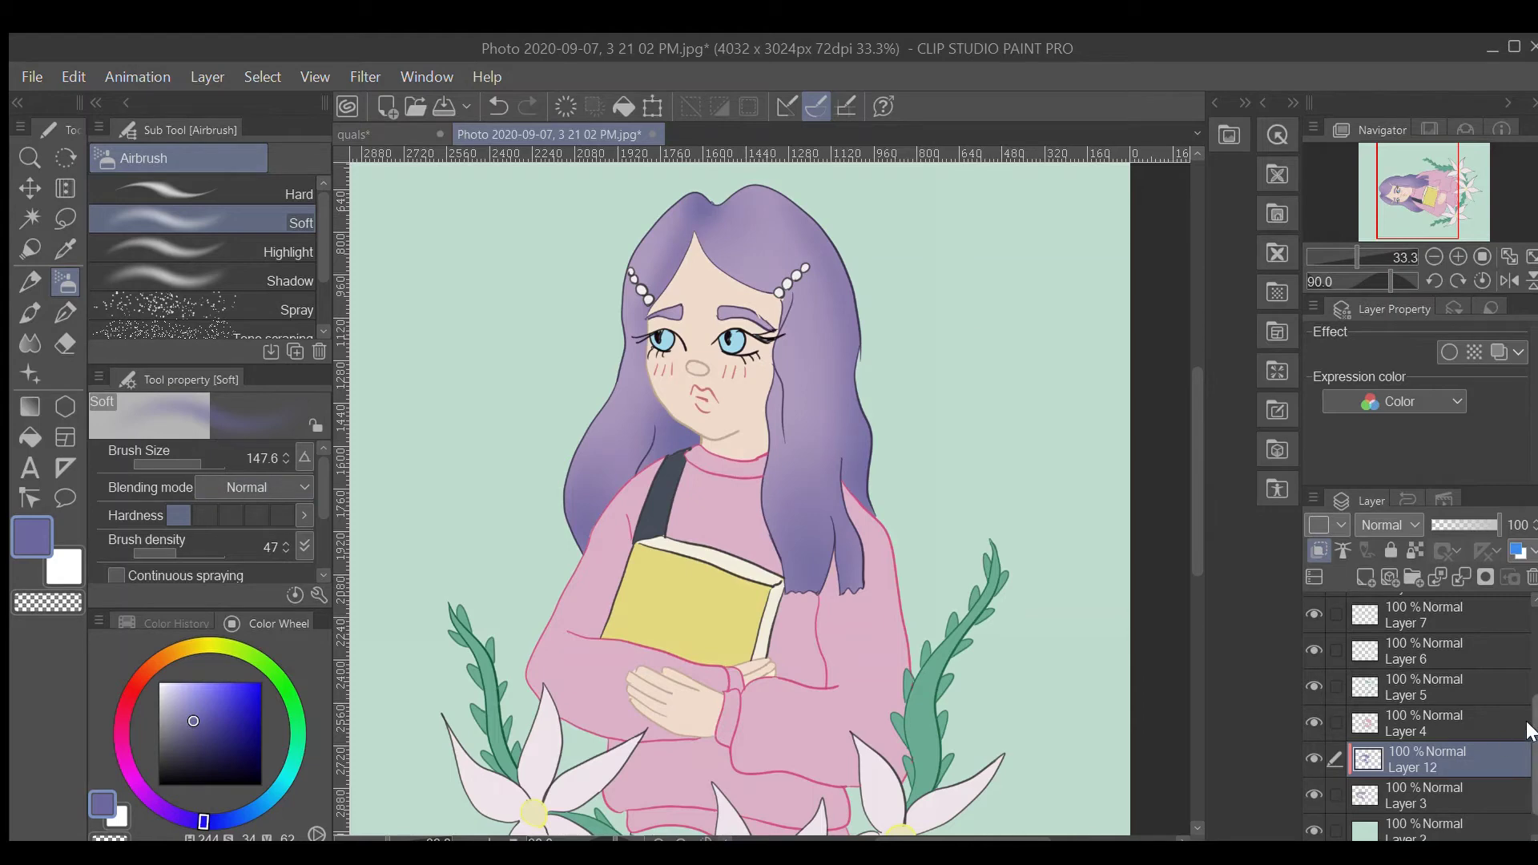
- Add a layer clipped to the sweater colour and airbrush the sweater's shoulder and sleeve beneath the hair ends with dark raspberry pink
click(1425, 723)
scroll(1185, 497, down, 2)
key(i)
click(908, 553)
click(1365, 577)
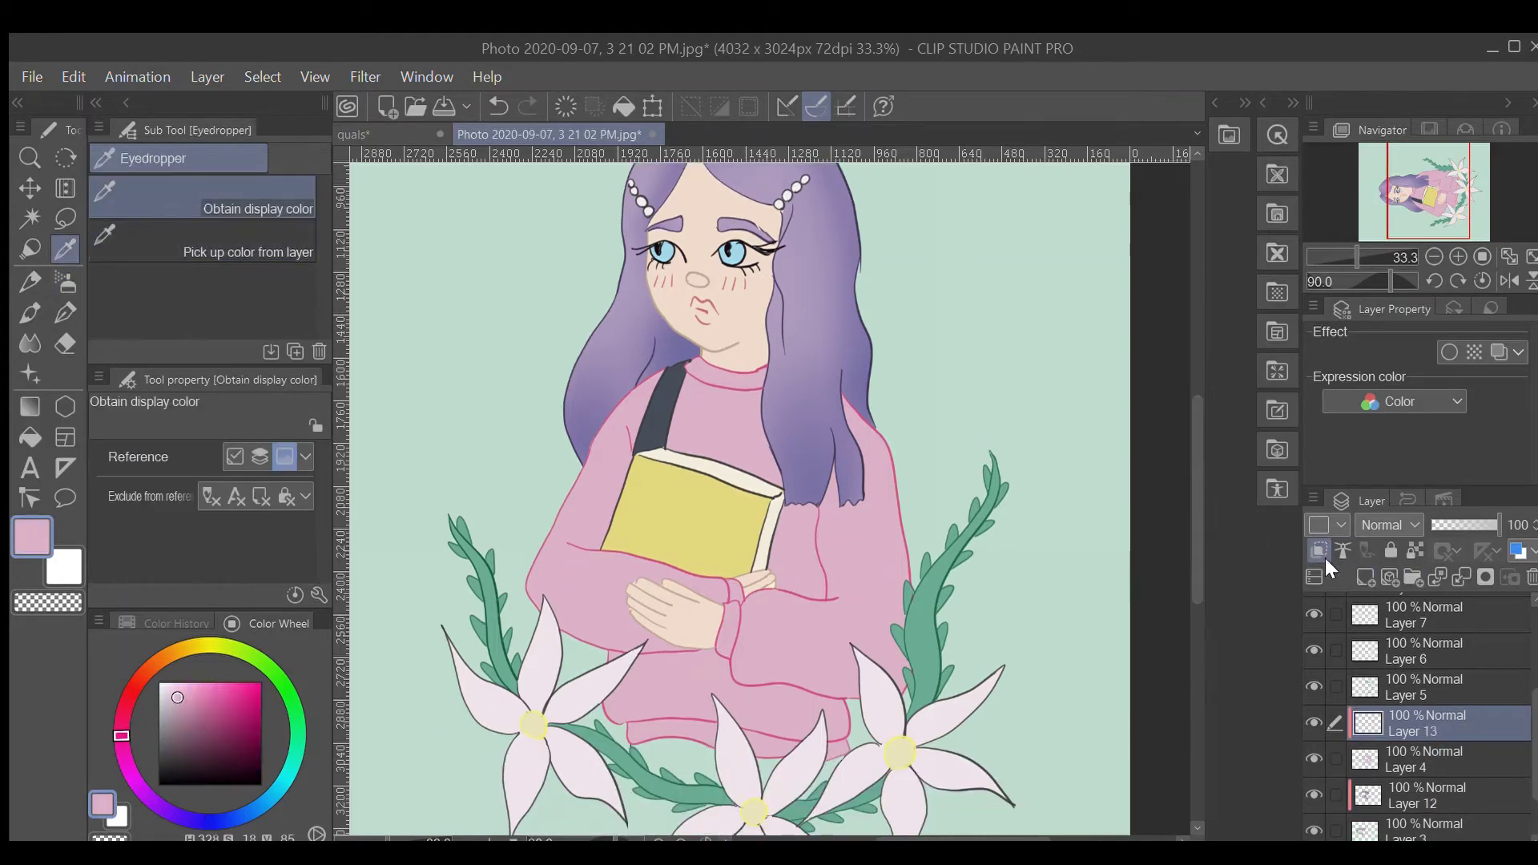
click(65, 282)
click(121, 720)
click(220, 721)
mouse_move(847, 531)
mouse_down()
mouse_move(801, 681)
mouse_move(849, 393)
mouse_move(865, 625)
mouse_up()
- Extend the raspberry shading to the other sleeve and lower sweater with the soft airbrush, refining the folds at size 248.6
scroll(1187, 535, up, 1)
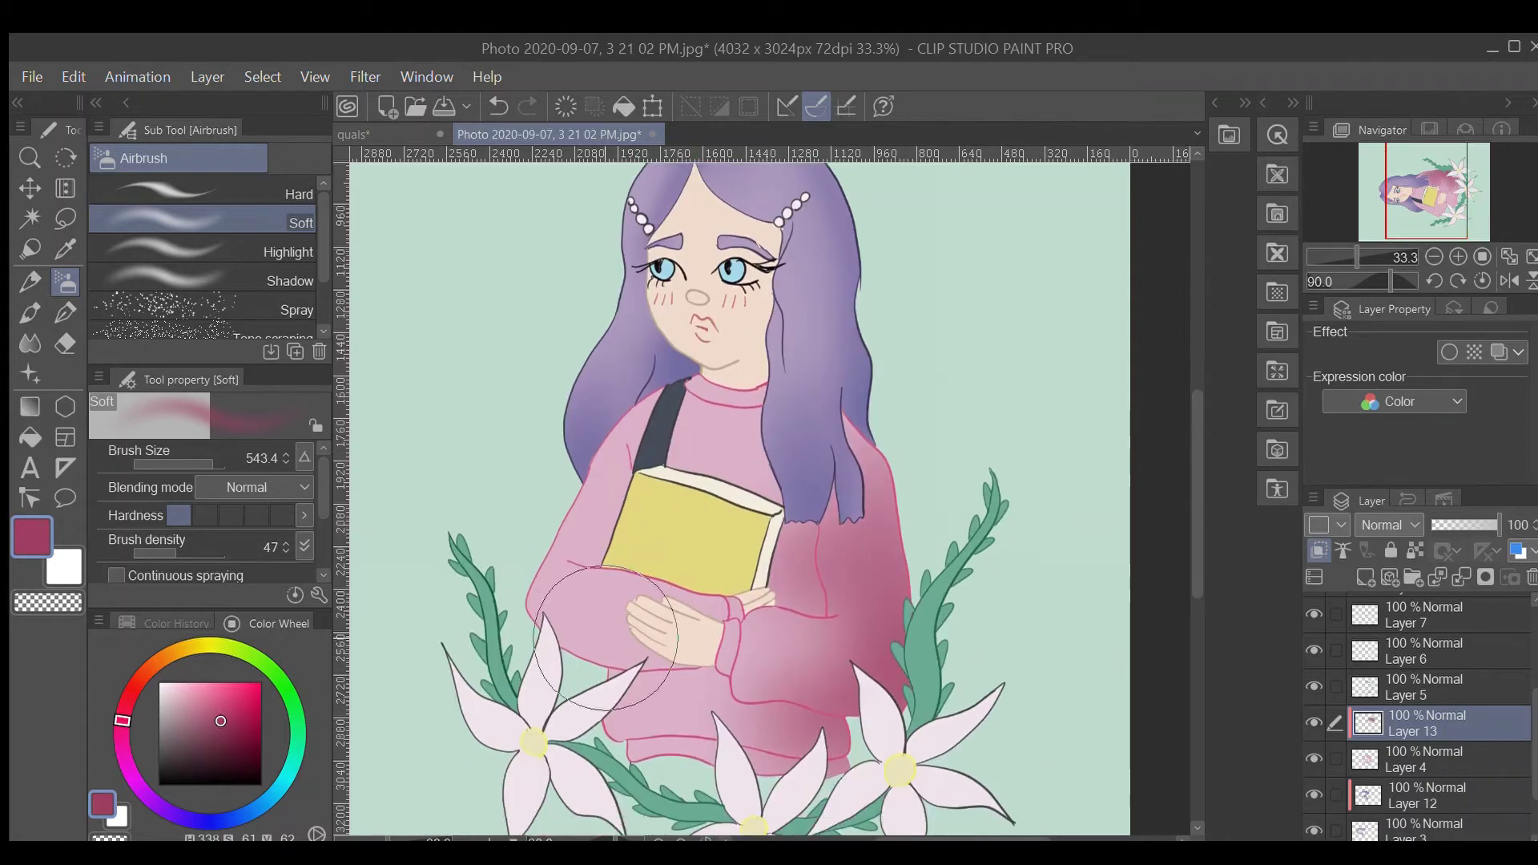
mouse_move(541, 613)
mouse_down()
mouse_move(625, 664)
mouse_move(620, 741)
mouse_move(761, 745)
mouse_up()
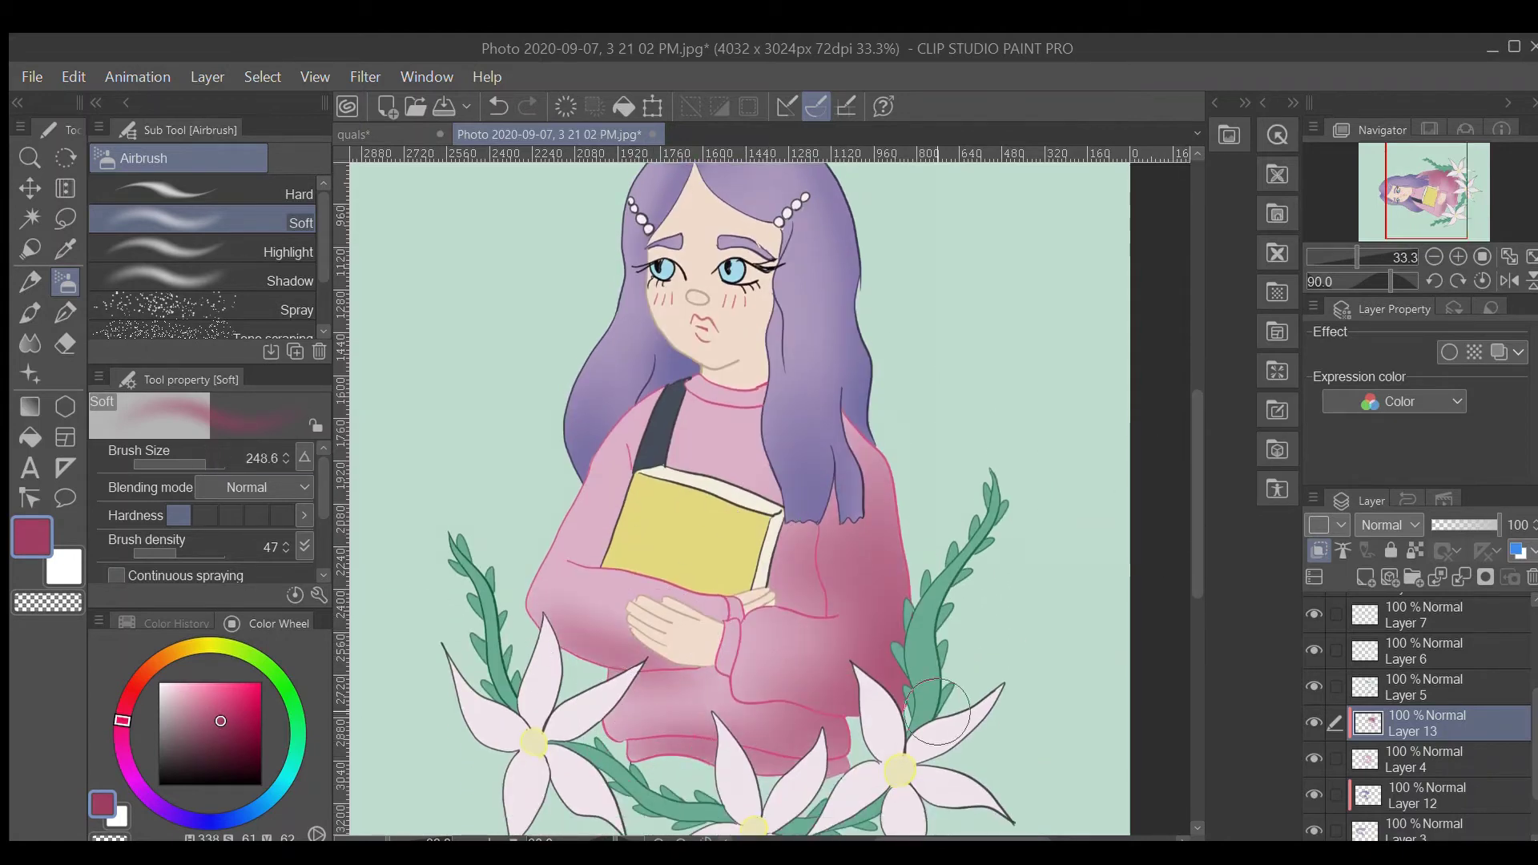
drag(633, 681, 881, 697)
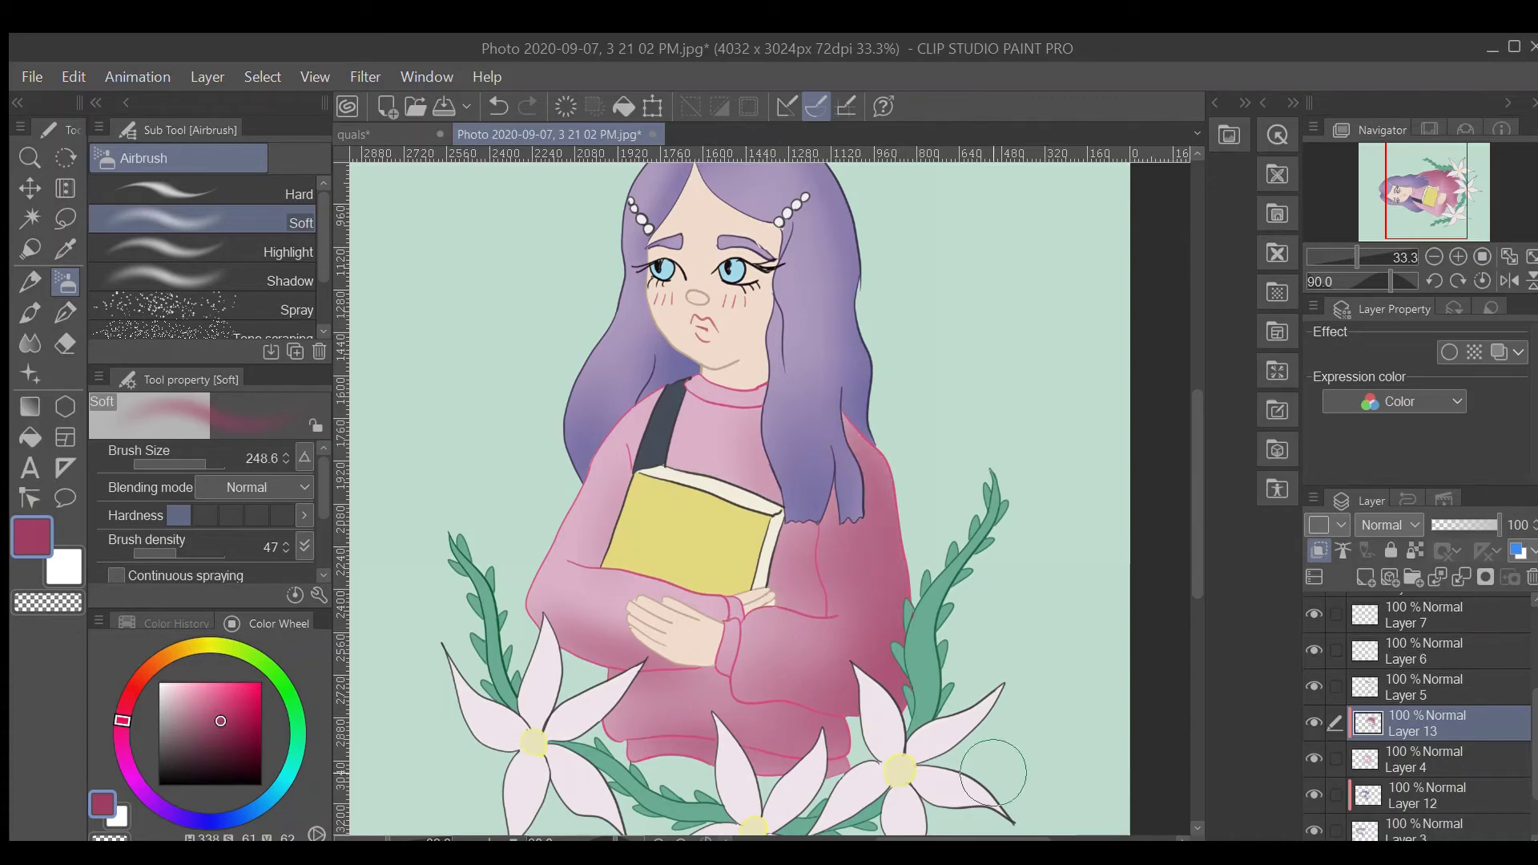
- Add a clipped layer at 59% opacity and draw thin knit rib lines over the sweater with the Dense watercolor brush at size 9.2
click(1362, 576)
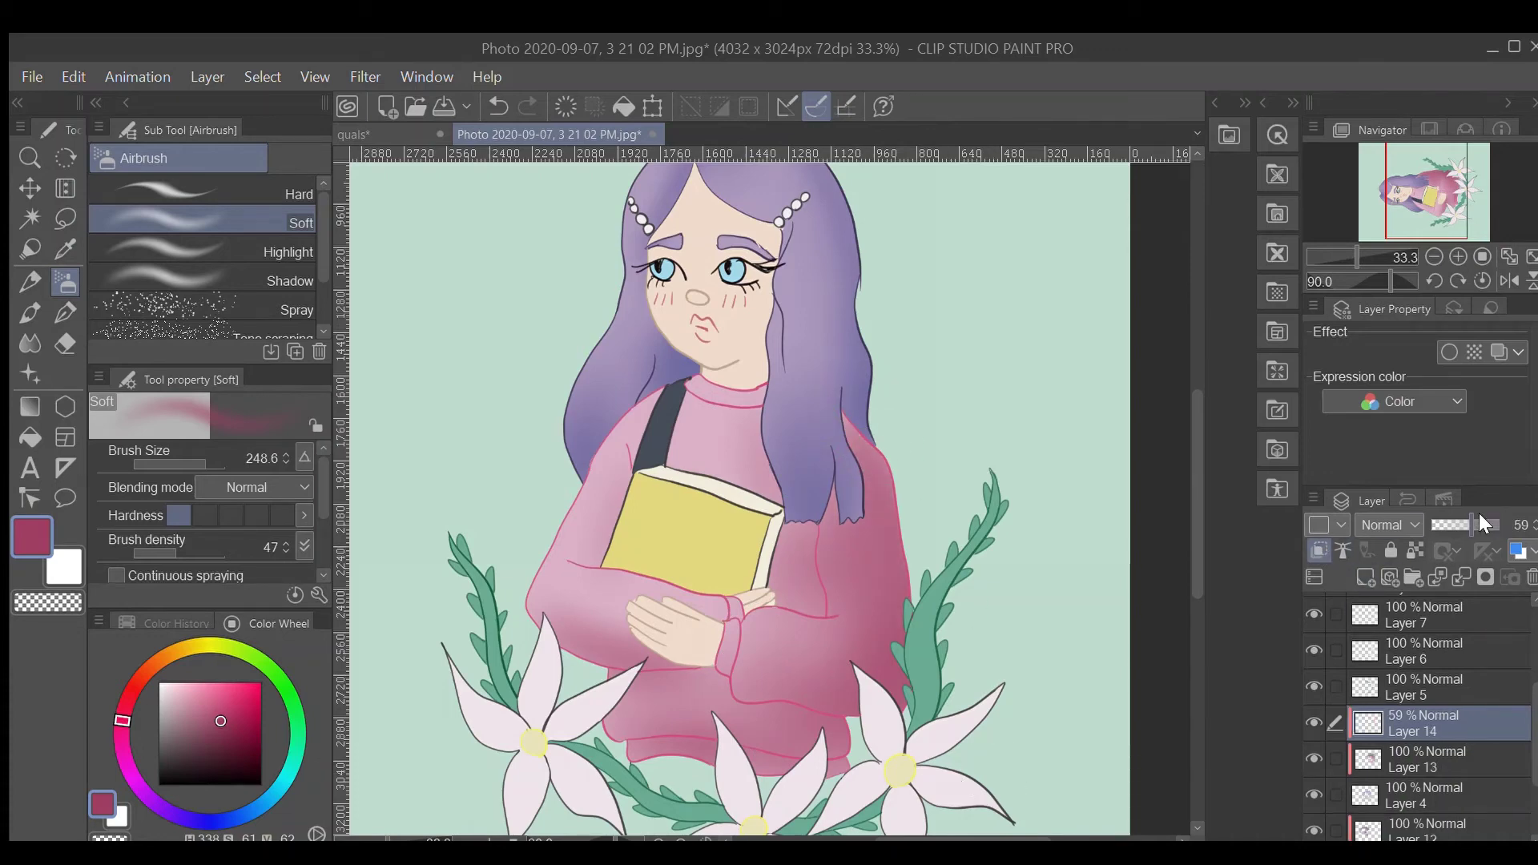
key(b)
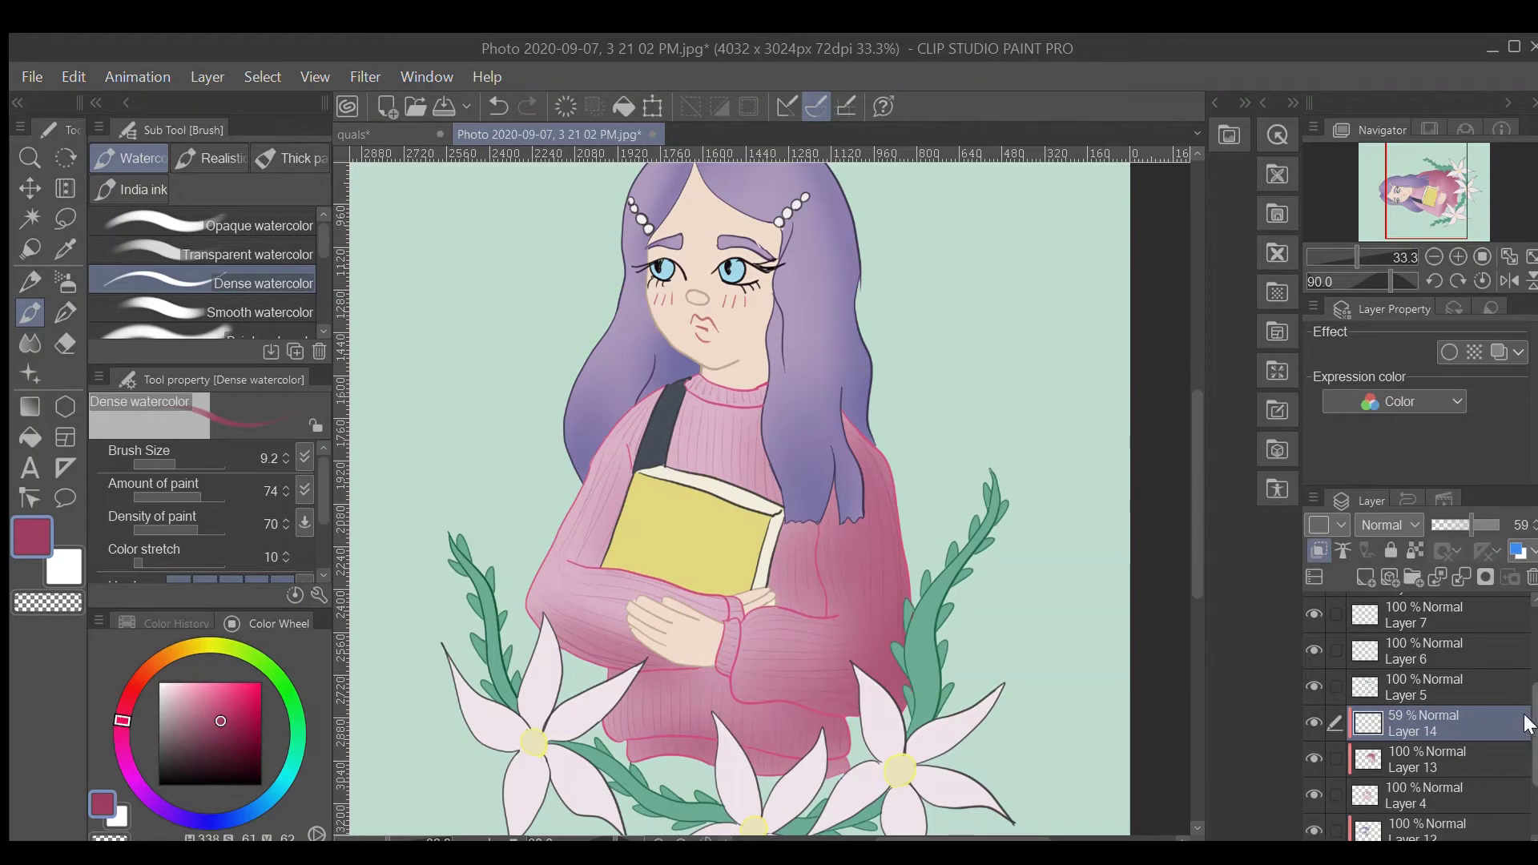
- Add a layer clipped to the leaf colour and shade the stems and leaves with dark green using the Opaque watercolor brush
key(ctrl+shift+n)
scroll(1191, 578, down, 2)
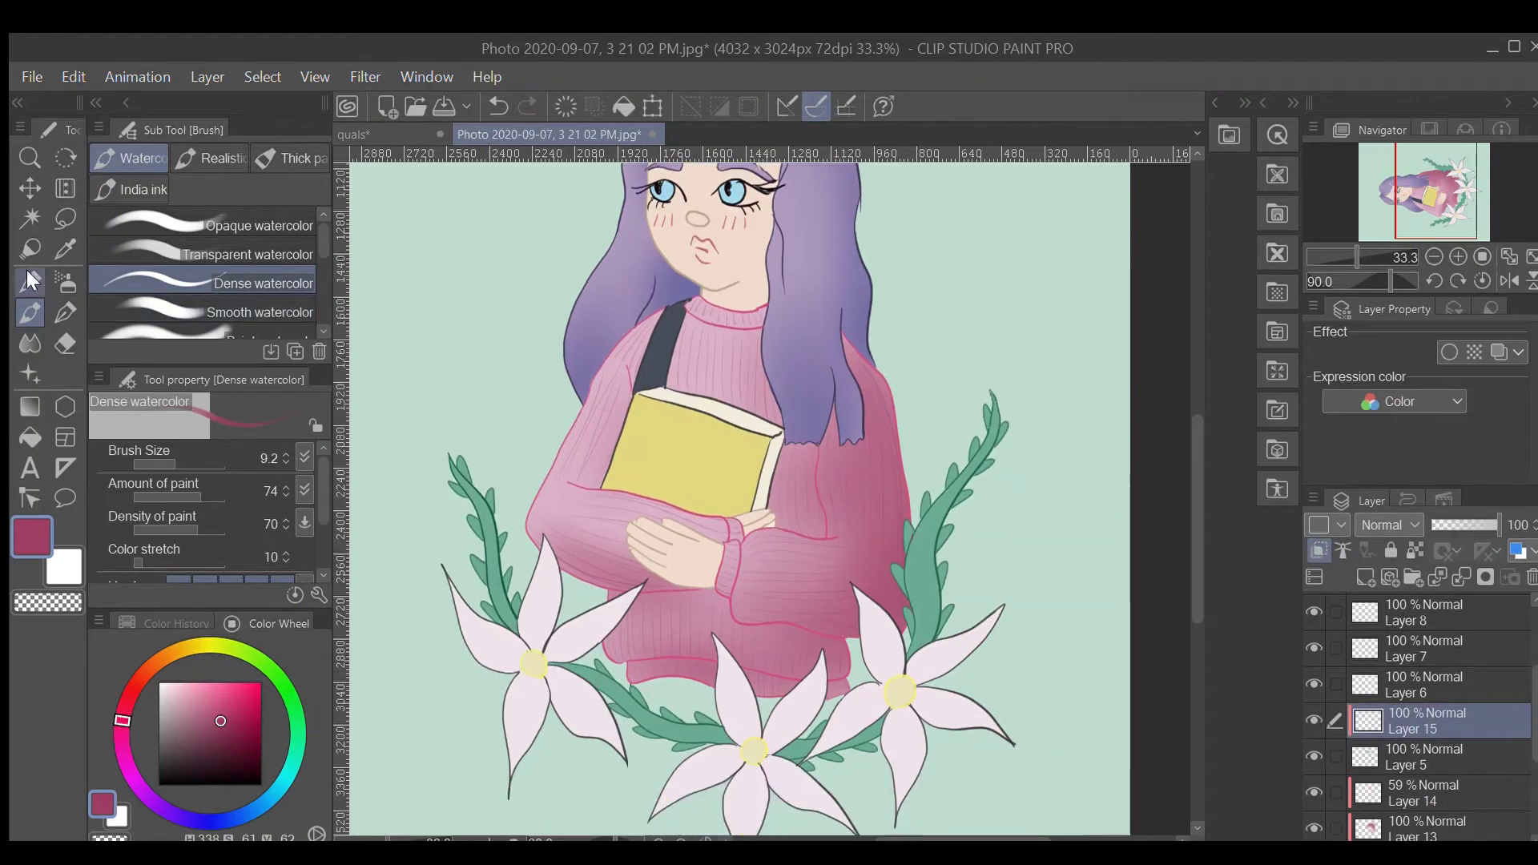
alt+click(945, 512)
click(248, 228)
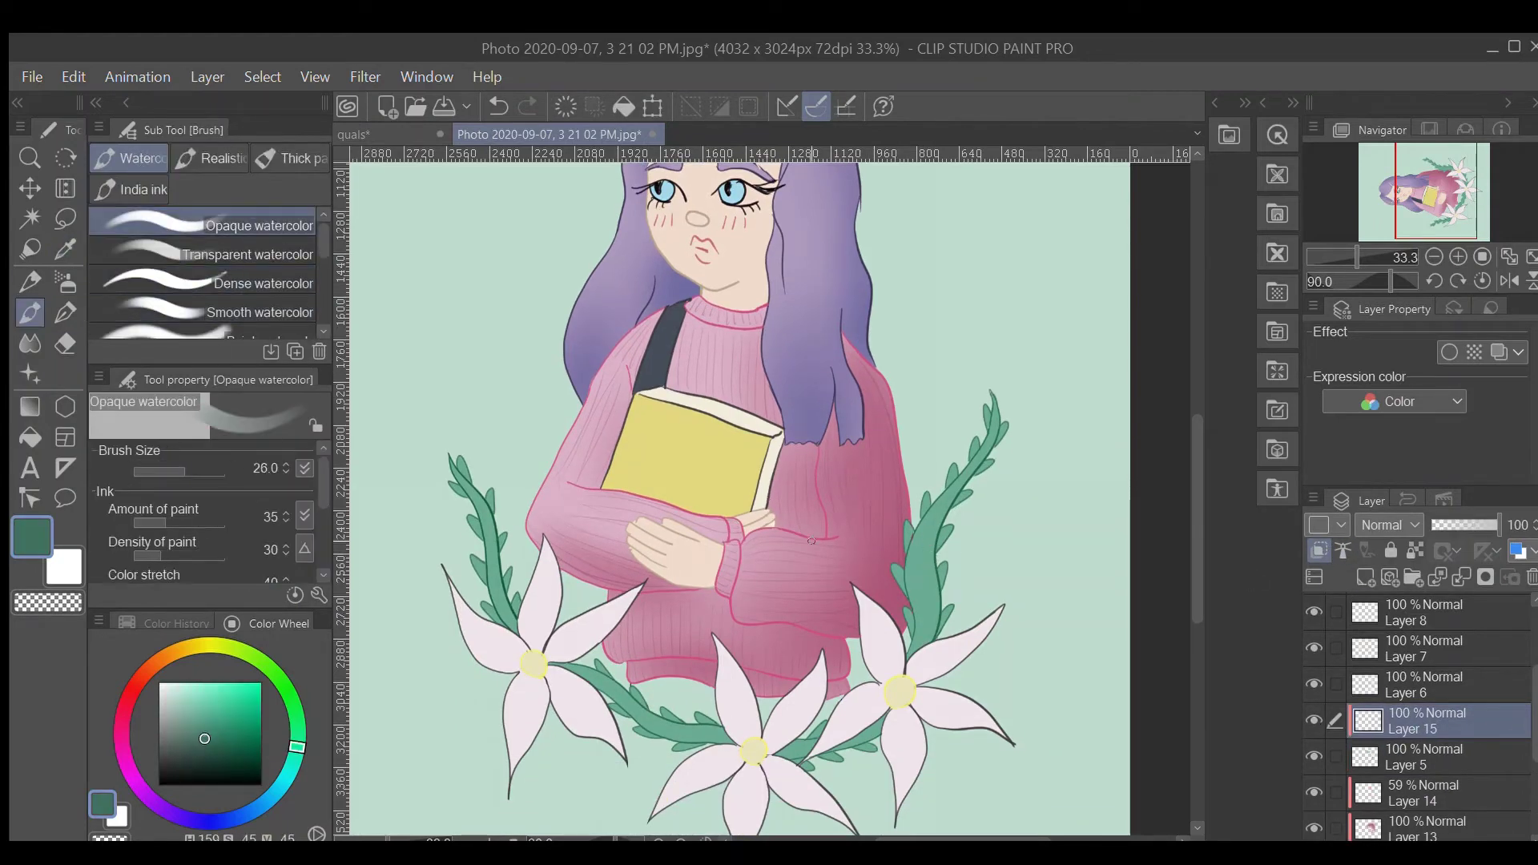
drag(947, 511, 927, 632)
drag(884, 721, 825, 757)
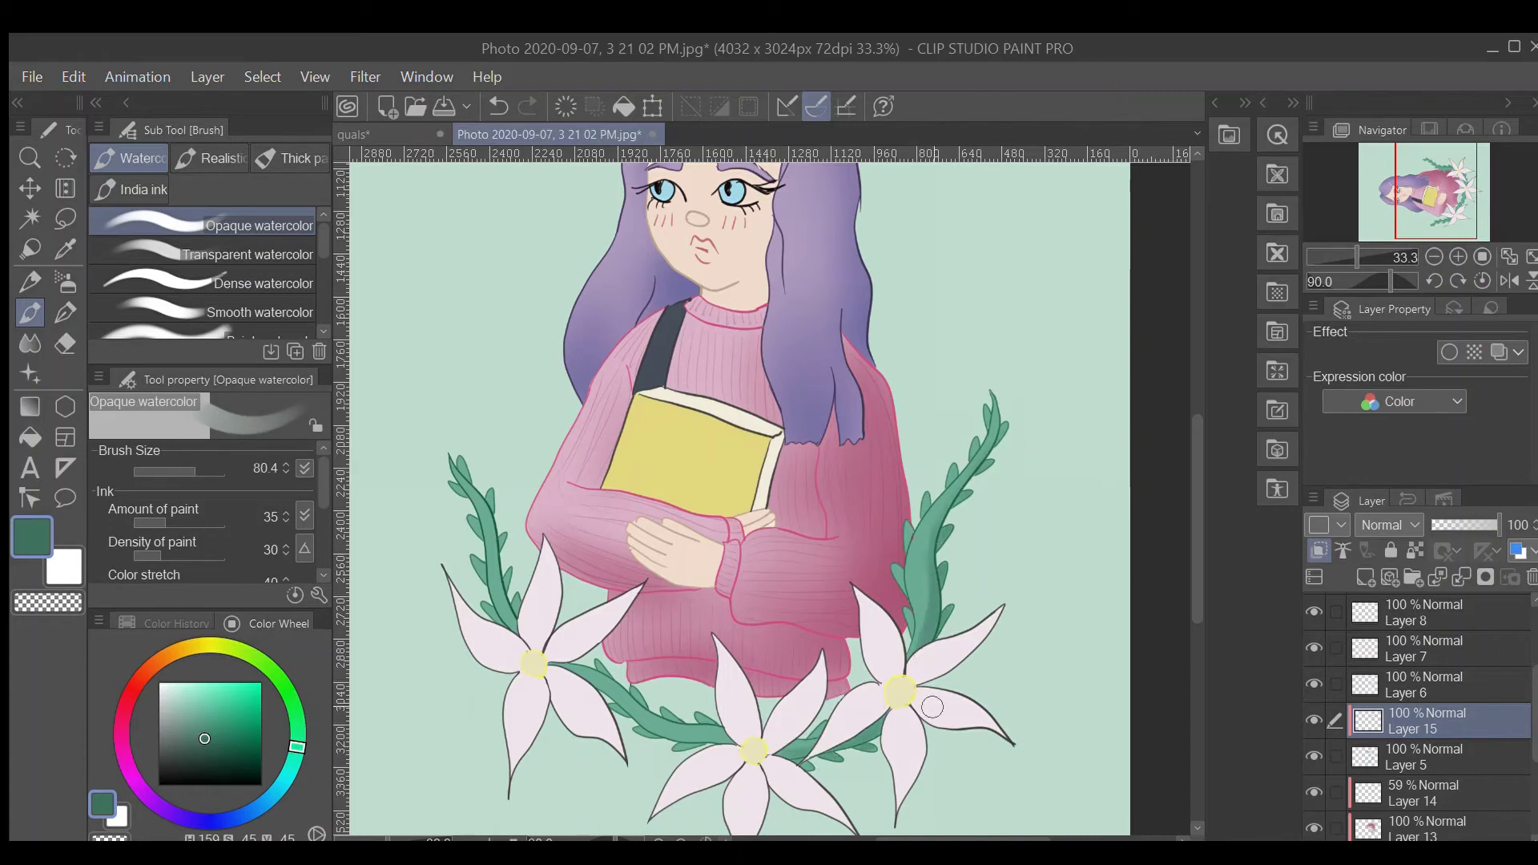
drag(593, 682, 741, 743)
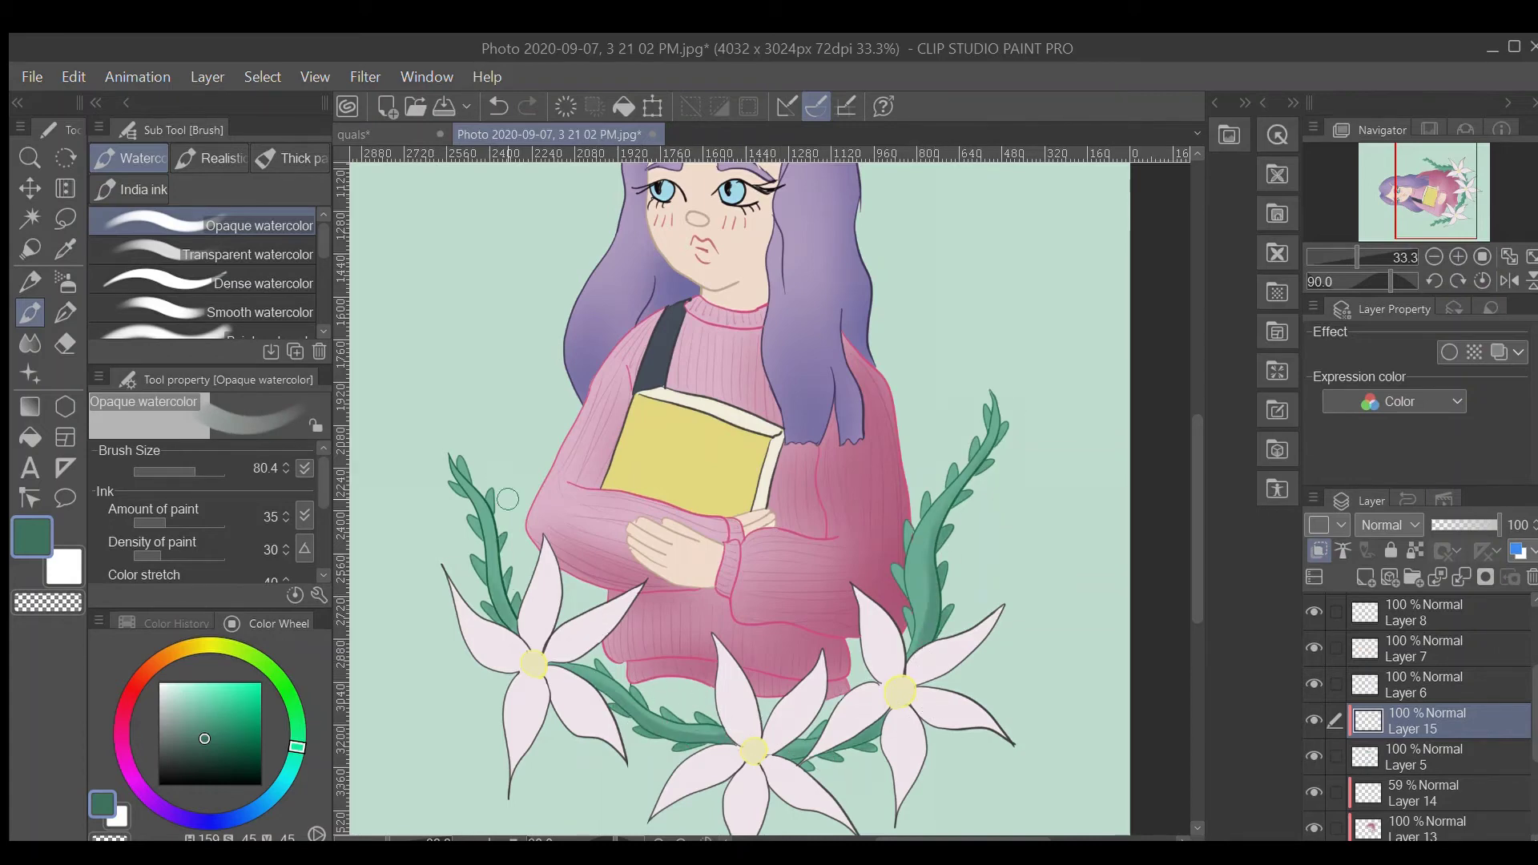
- Add a layer clipped to the petal colour and softly airbrush grey shading around the centres of the three flowers
scroll(751, 747, up, 3)
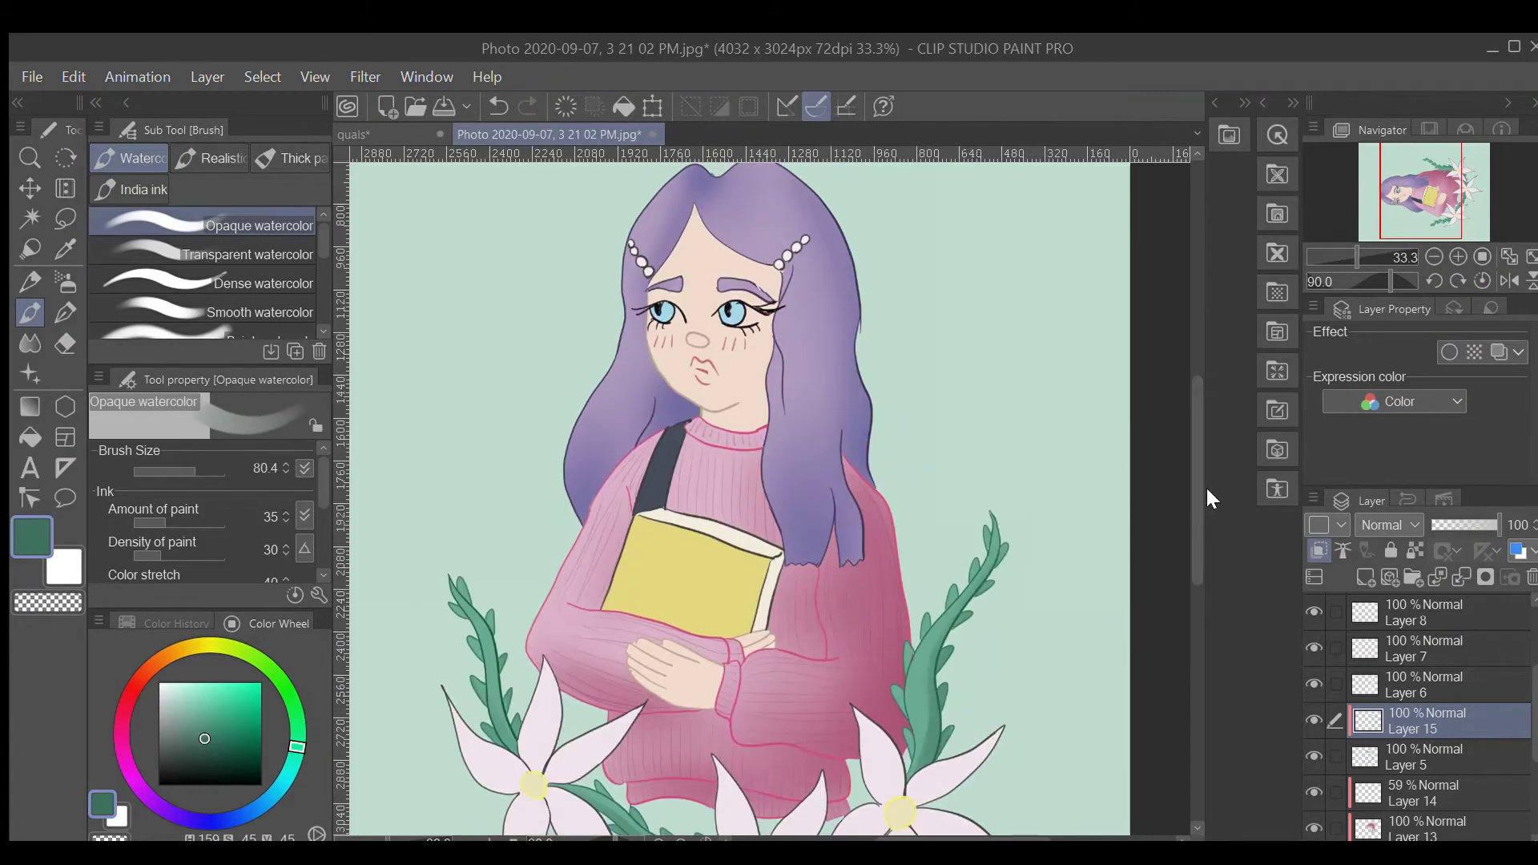
click(1421, 685)
key(ctrl+shift+n)
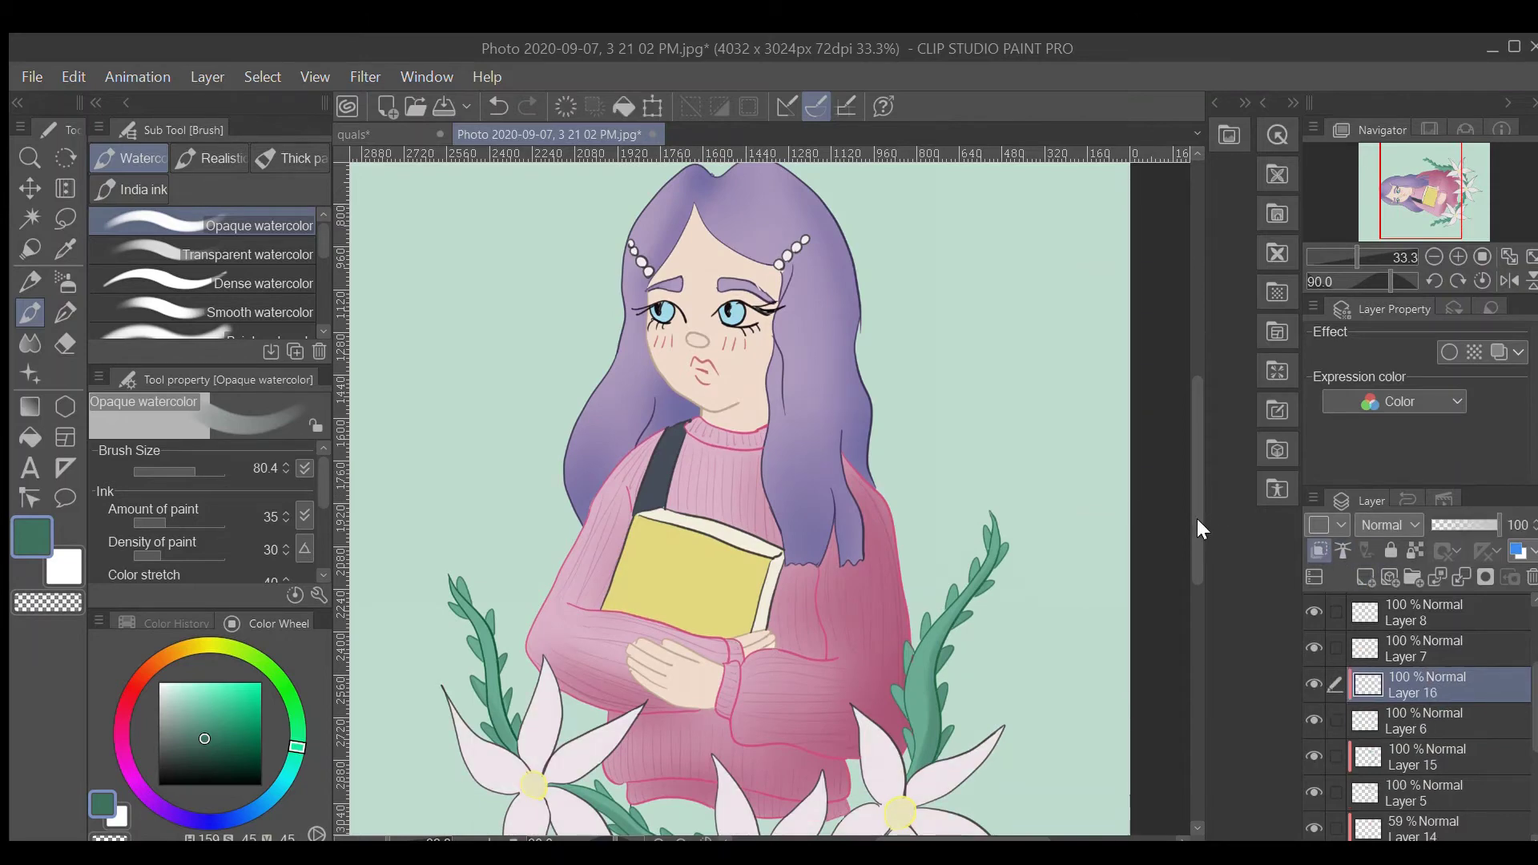
scroll(1196, 517, down, 3)
click(65, 281)
alt+click(42, 307)
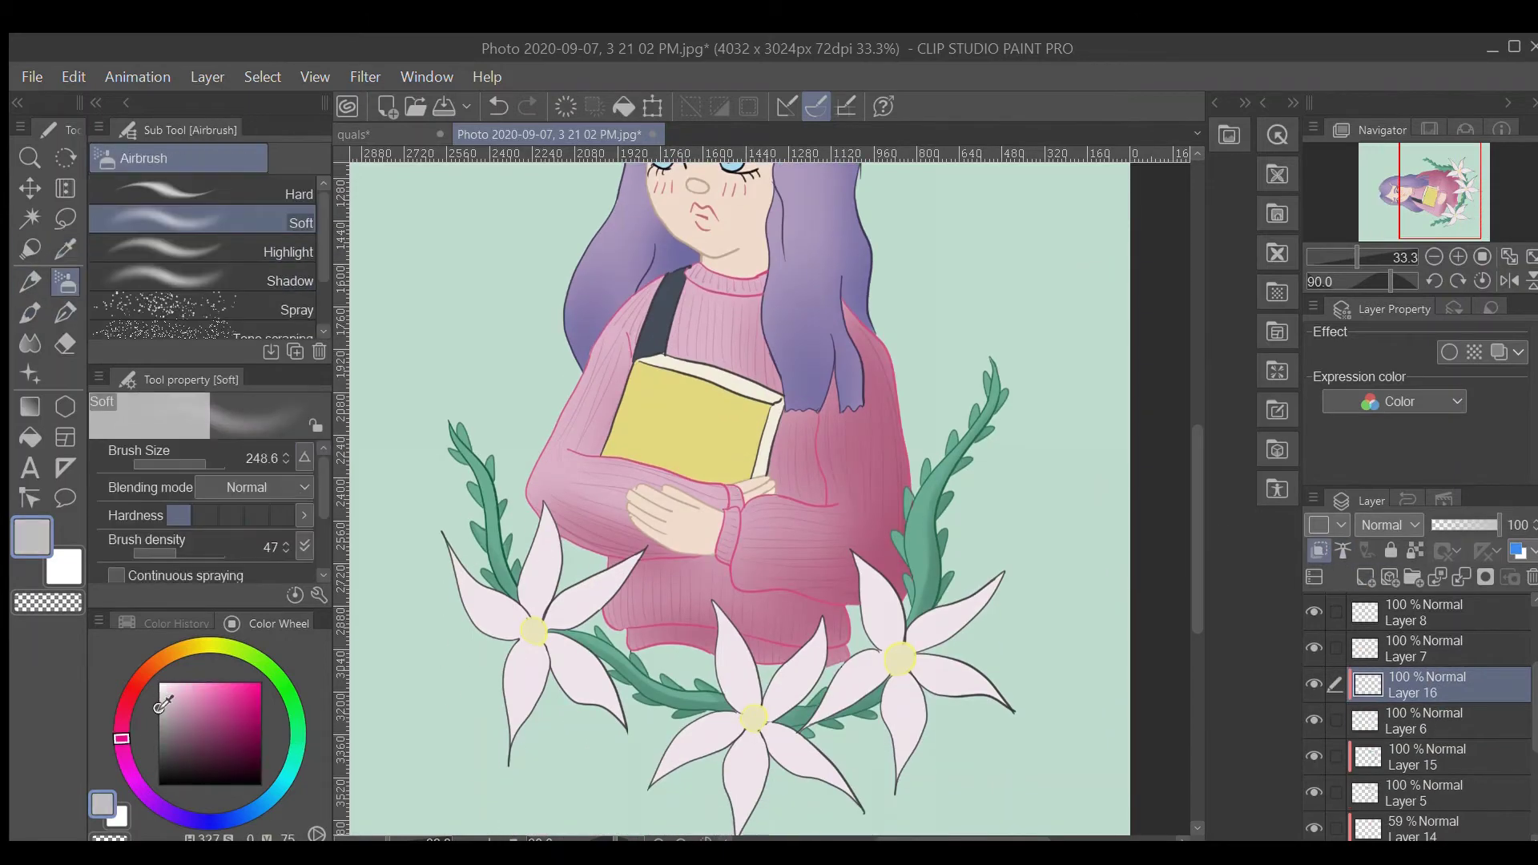
drag(201, 463, 210, 463)
mouse_move(505, 641)
mouse_down()
mouse_move(573, 624)
mouse_move(545, 609)
mouse_up()
mouse_move(729, 737)
mouse_down()
mouse_move(769, 697)
mouse_move(753, 745)
mouse_up()
drag(881, 681, 902, 645)
- Build up the petal shading around the flower centres with dusty pink and a darker mauve, enlarging the soft airbrush to 295.8
alt+click(608, 620)
drag(544, 633, 561, 633)
mouse_move(536, 632)
mouse_down()
mouse_move(560, 640)
mouse_move(528, 681)
mouse_move(552, 641)
mouse_up()
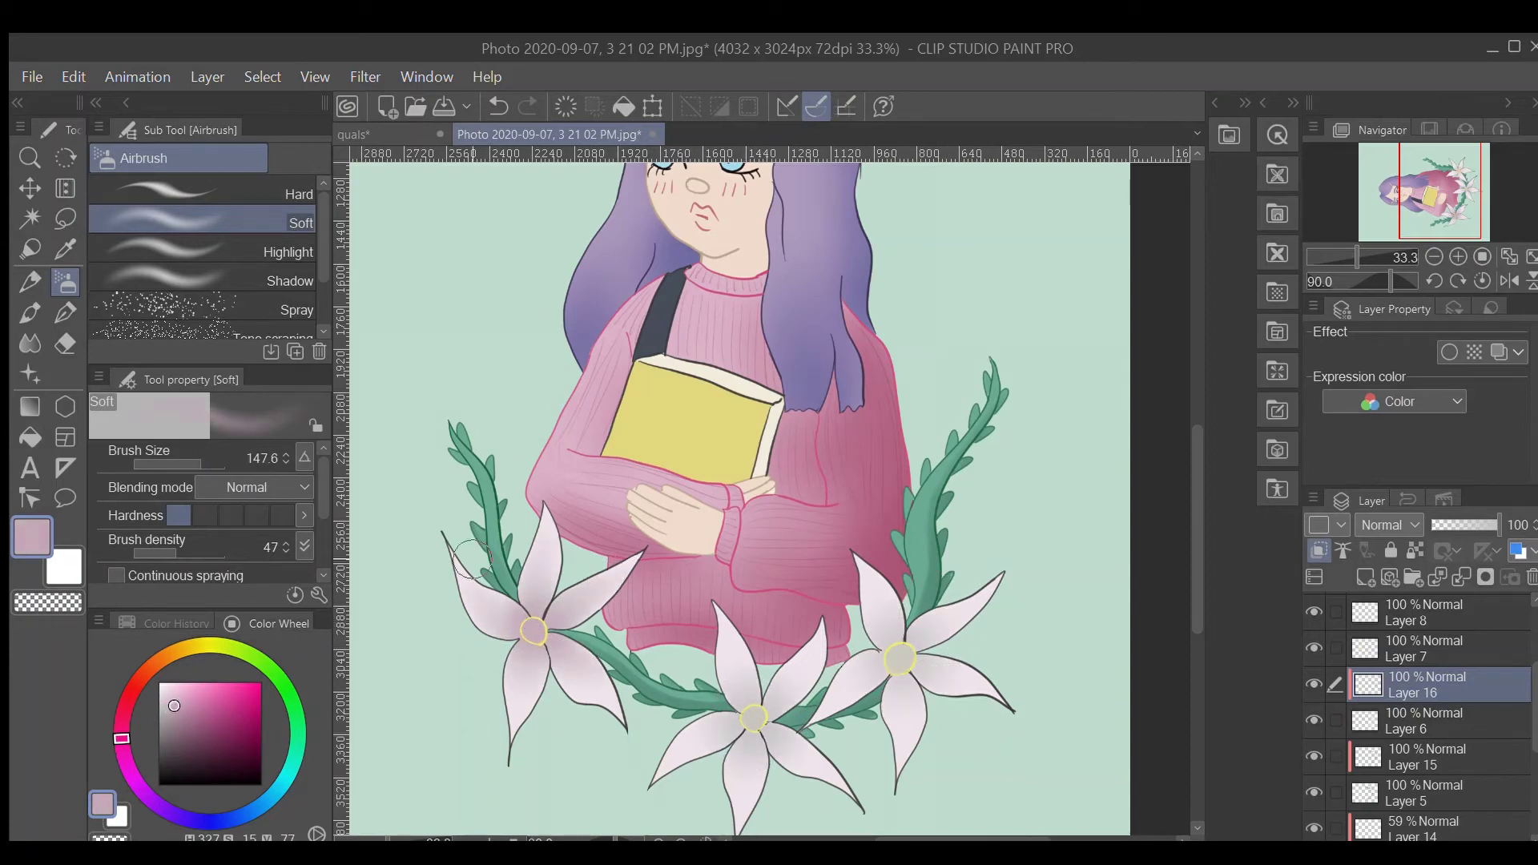
mouse_move(877, 644)
mouse_down()
mouse_move(971, 672)
mouse_move(874, 600)
mouse_move(884, 552)
mouse_up()
alt+click(884, 552)
click(205, 463)
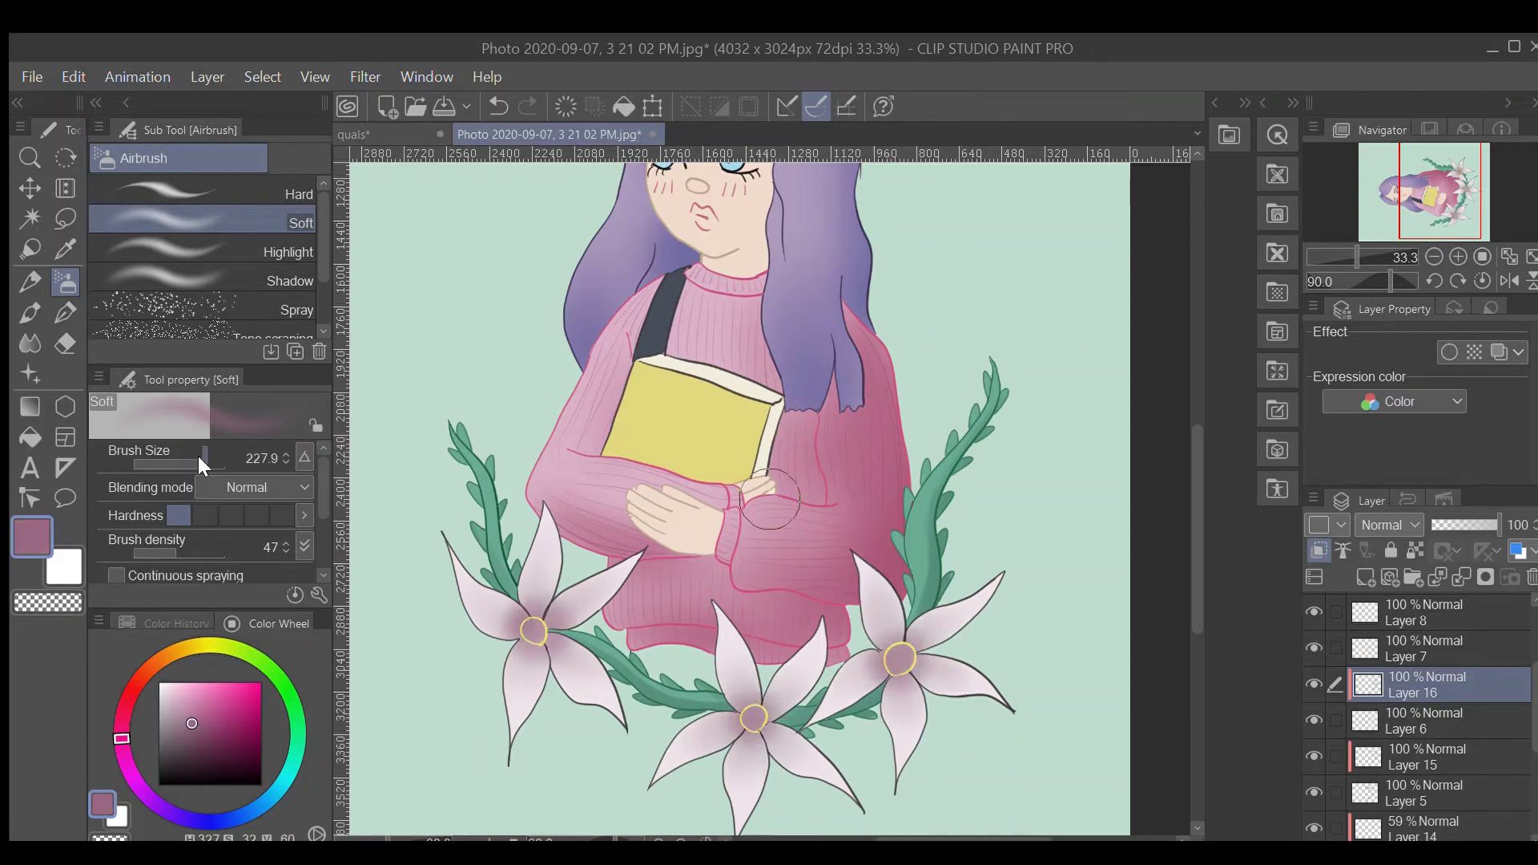
drag(493, 609, 513, 620)
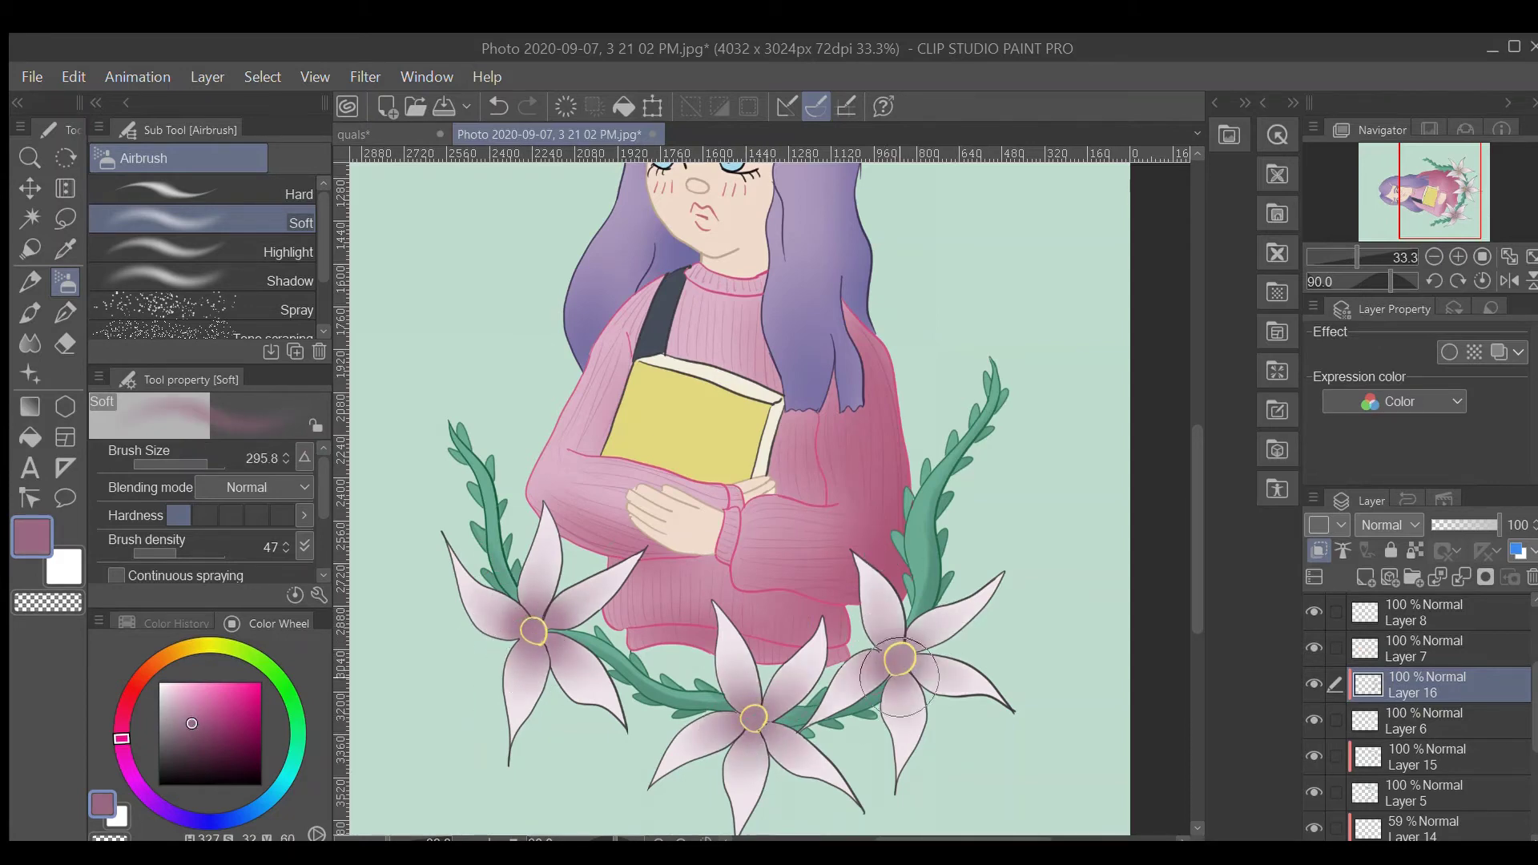
- Erase the mauve shading from the three yellow flower centres with the hard eraser
key(e)
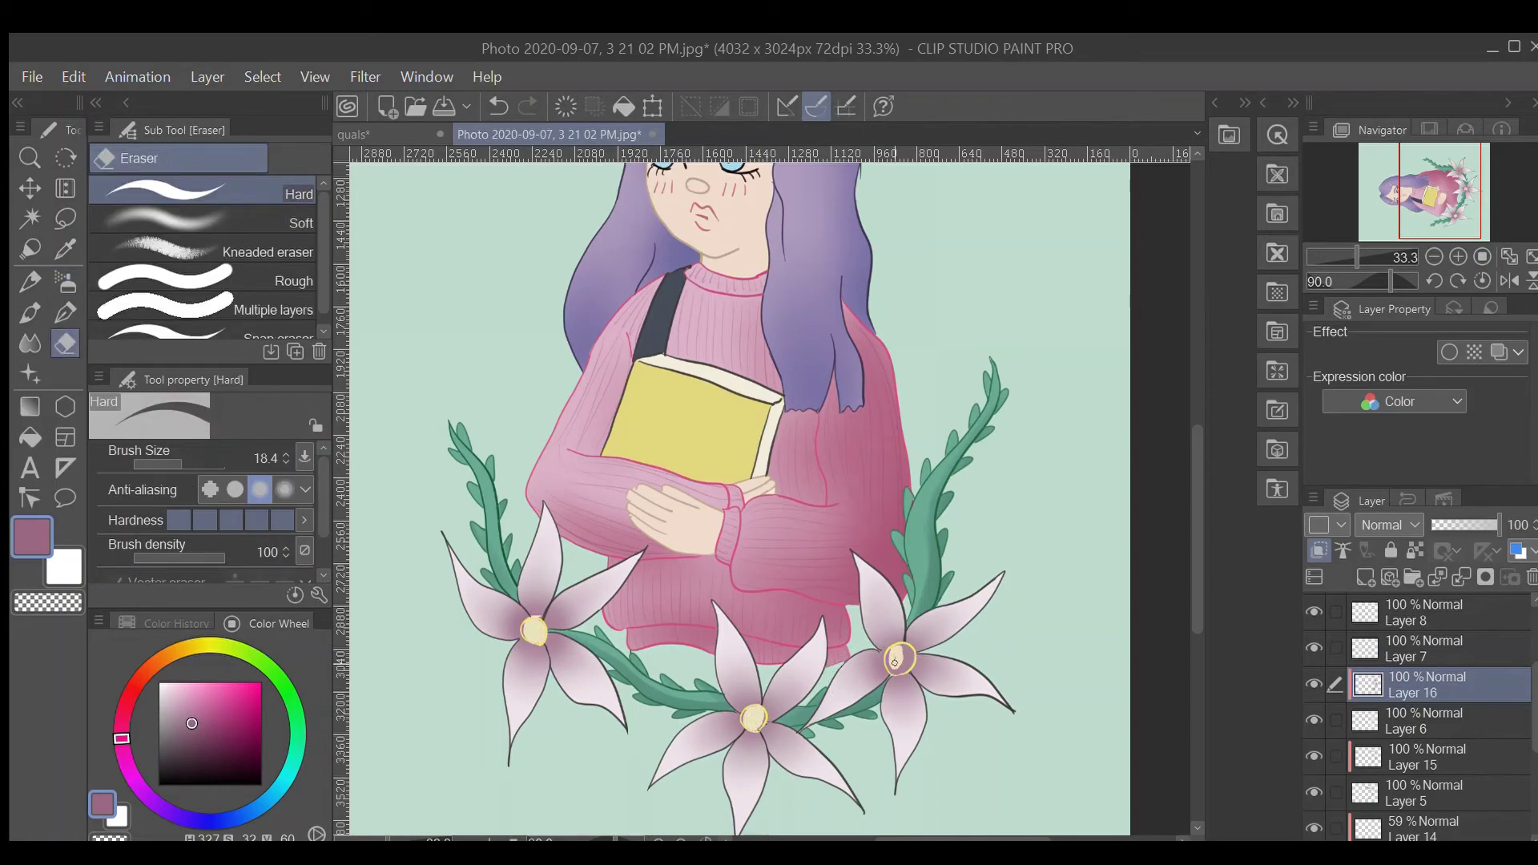
key(ctrl+minus)
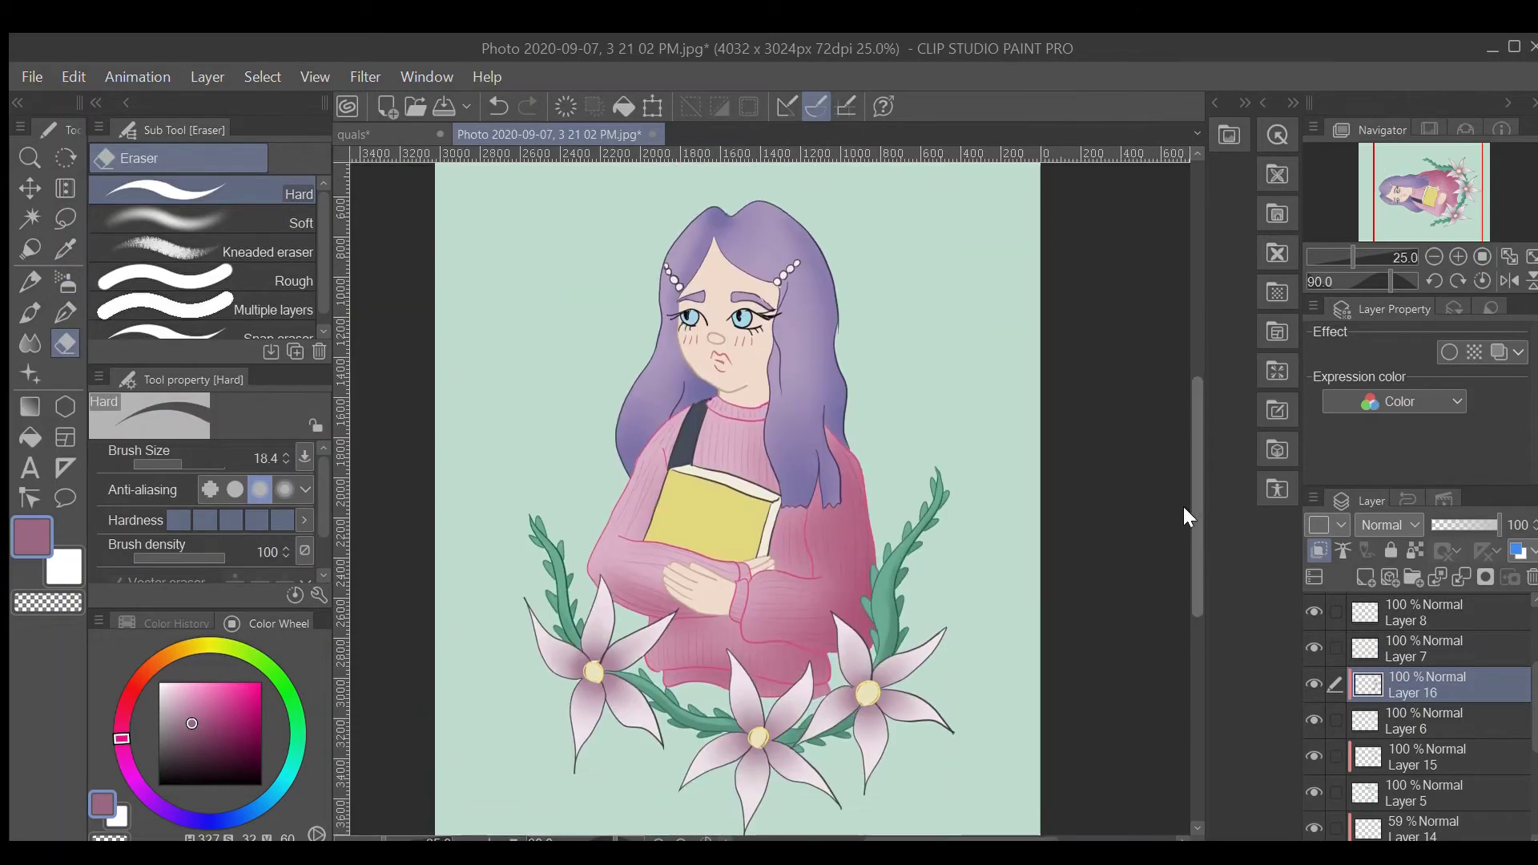
alt+click(588, 674)
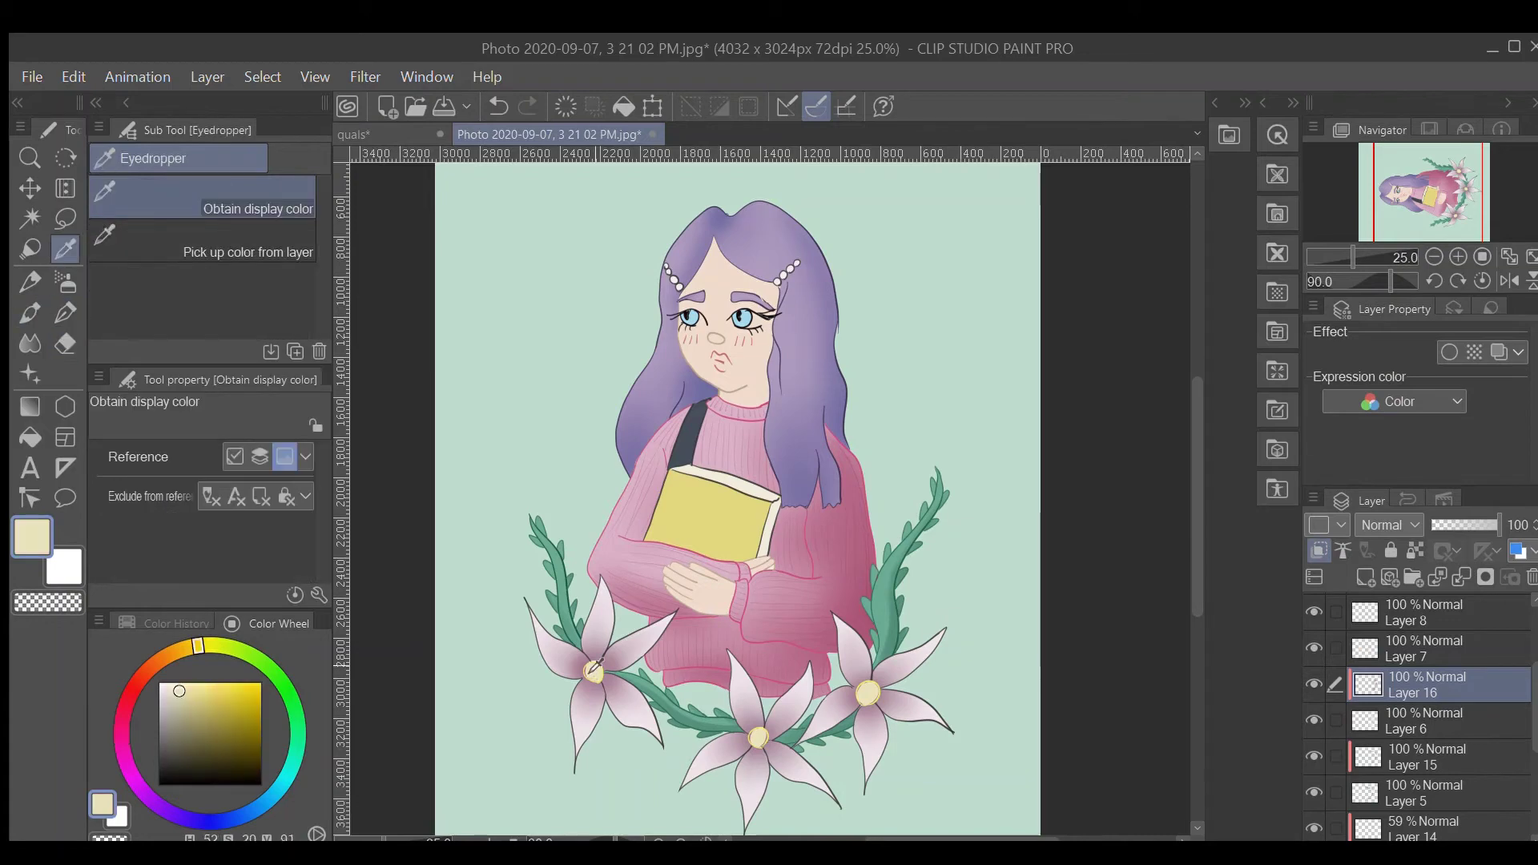
key(ctrl+plus)
key(ctrl+plus)
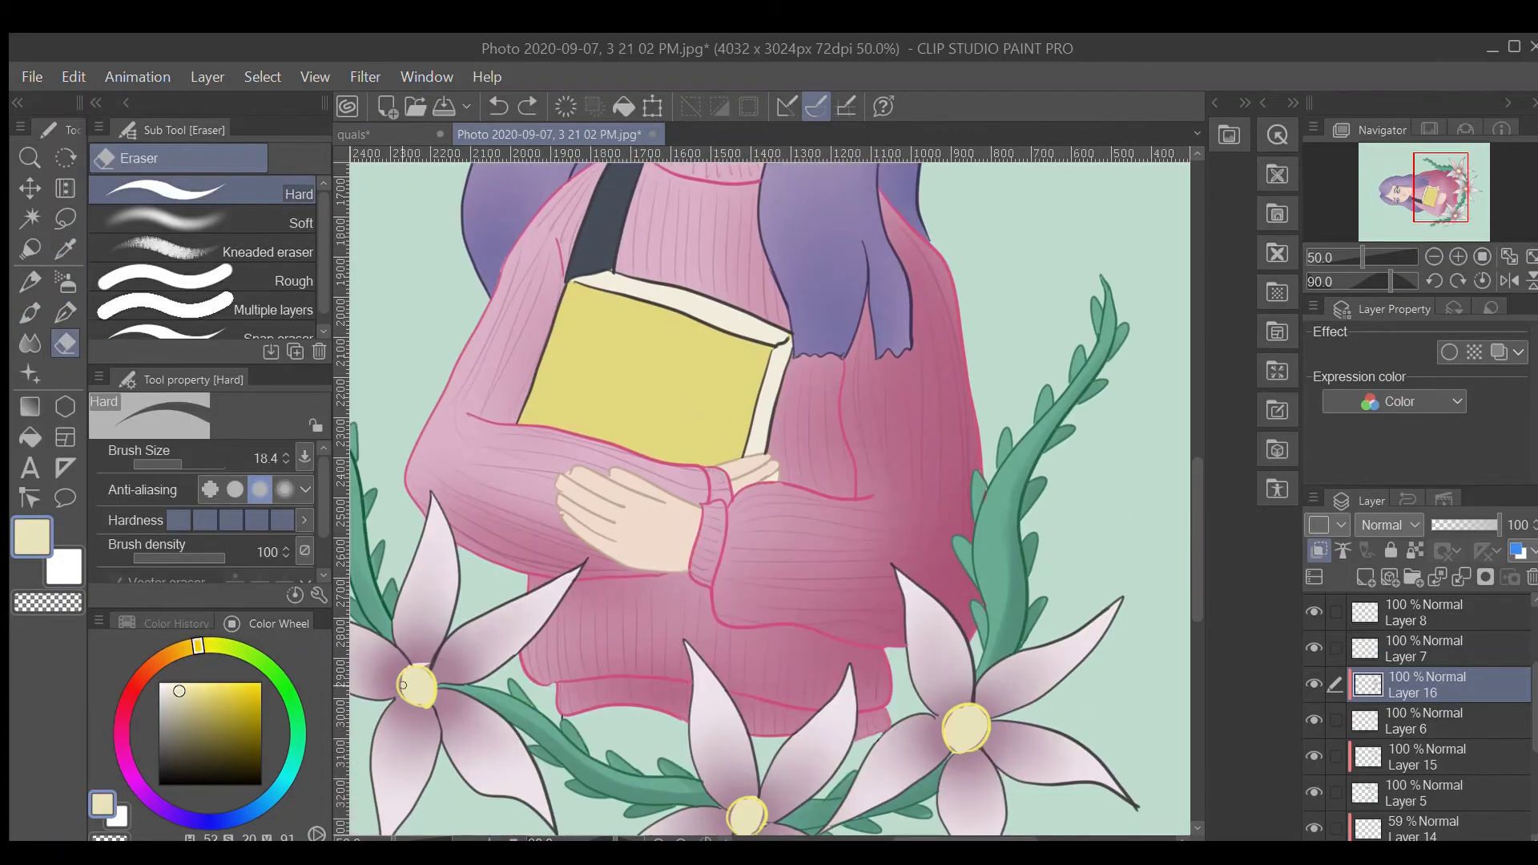
scroll(950, 575, down, 3)
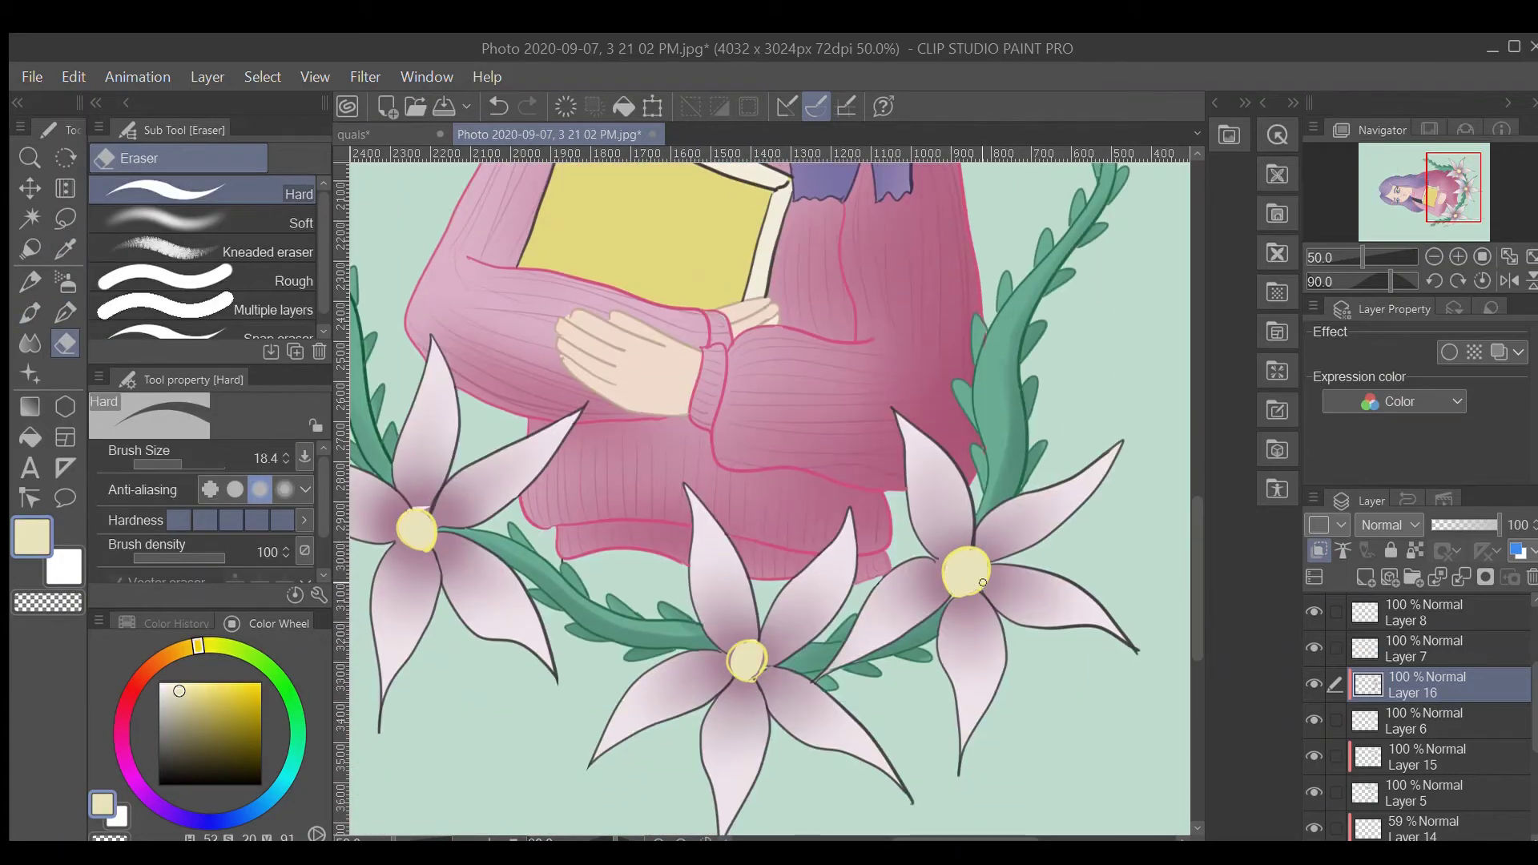
scroll(757, 669, left, 3)
- Add another clipped layer and shade the flower centres with tan using the Opaque watercolor brush, ready for cleanup with the hard eraser
key(b)
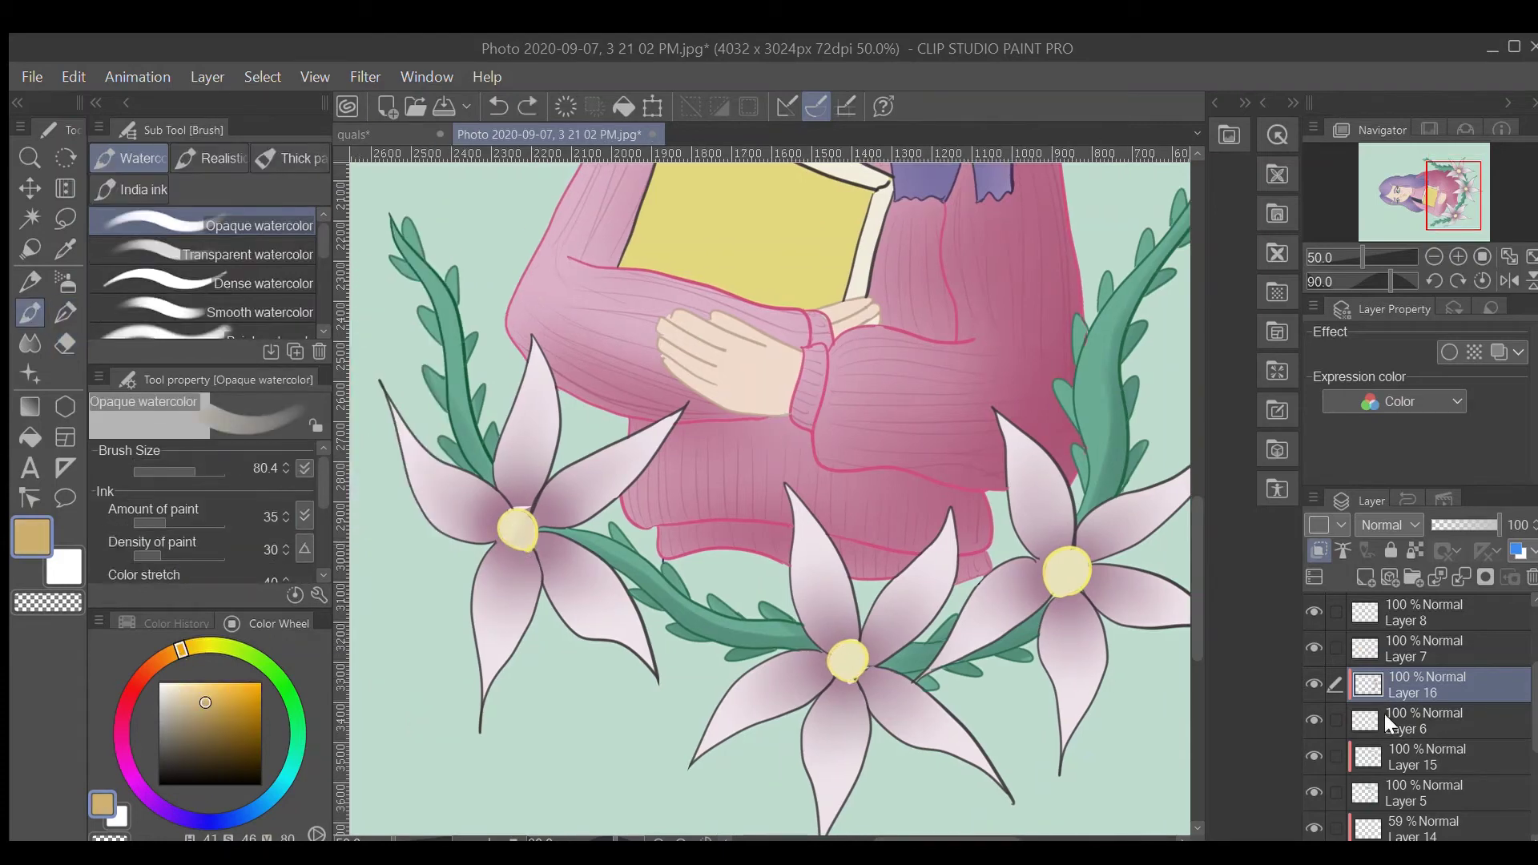
key(alt+bracketleft)
click(1313, 684)
click(1313, 684)
key(ctrl+shift+n)
click(1318, 551)
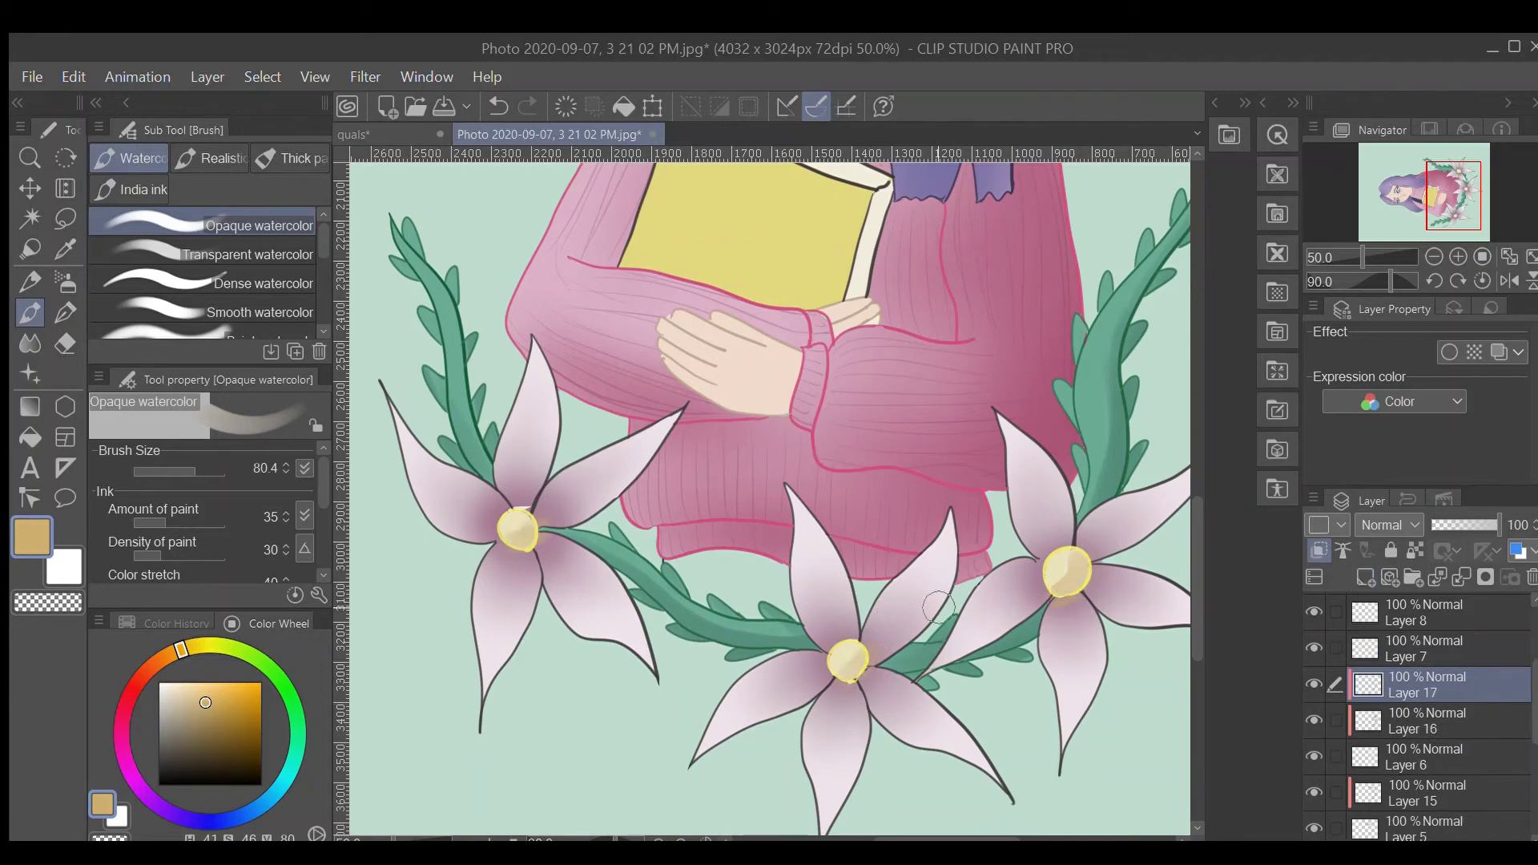
key(e)
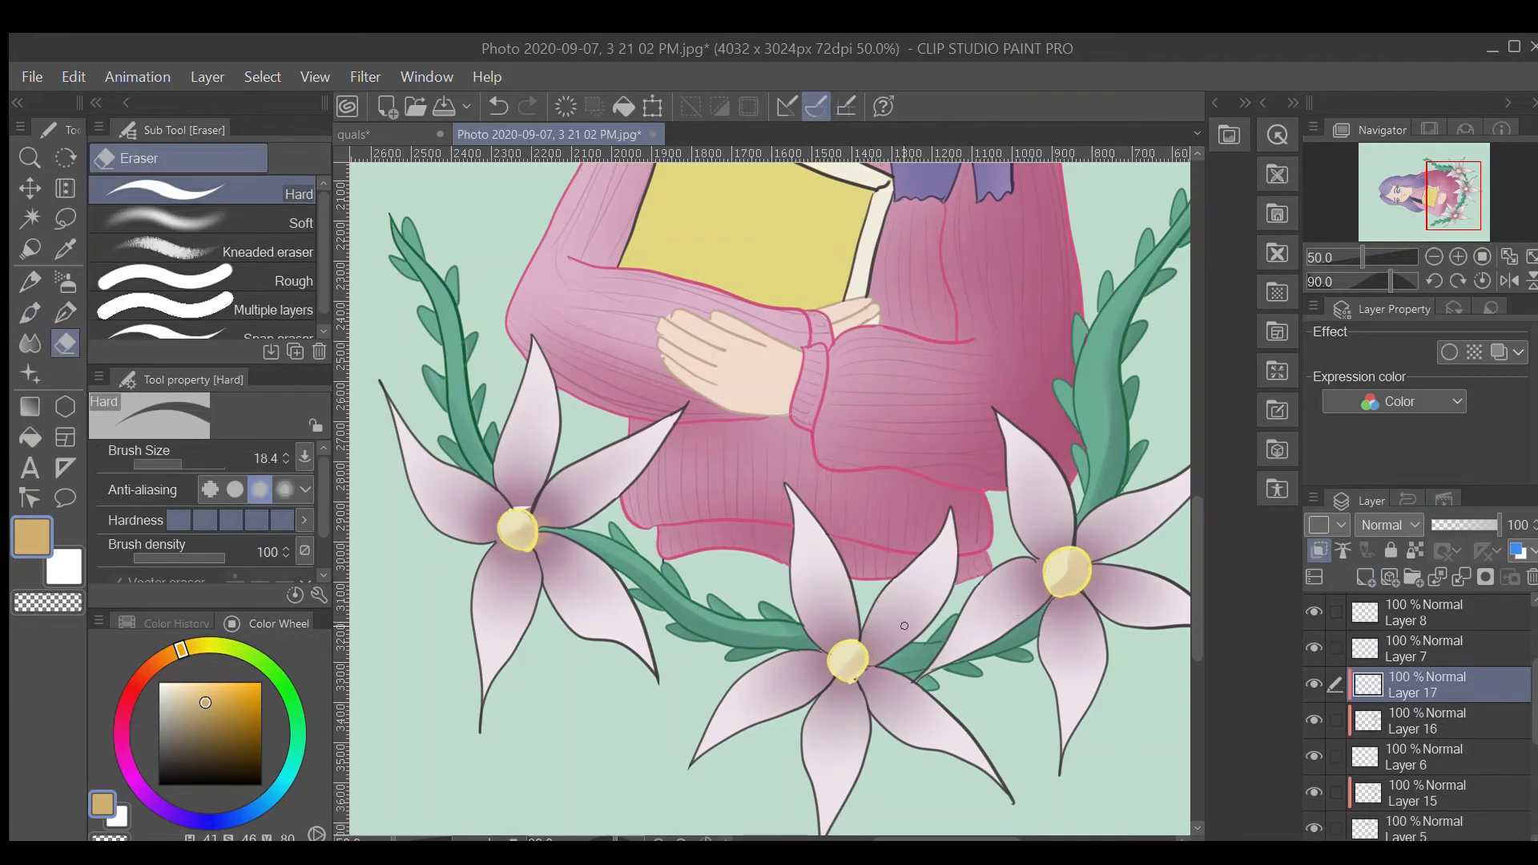
- Touch up the petal base colour beside the left flower's centre with the sampled pale pink and the G-pen
alt+click(538, 353)
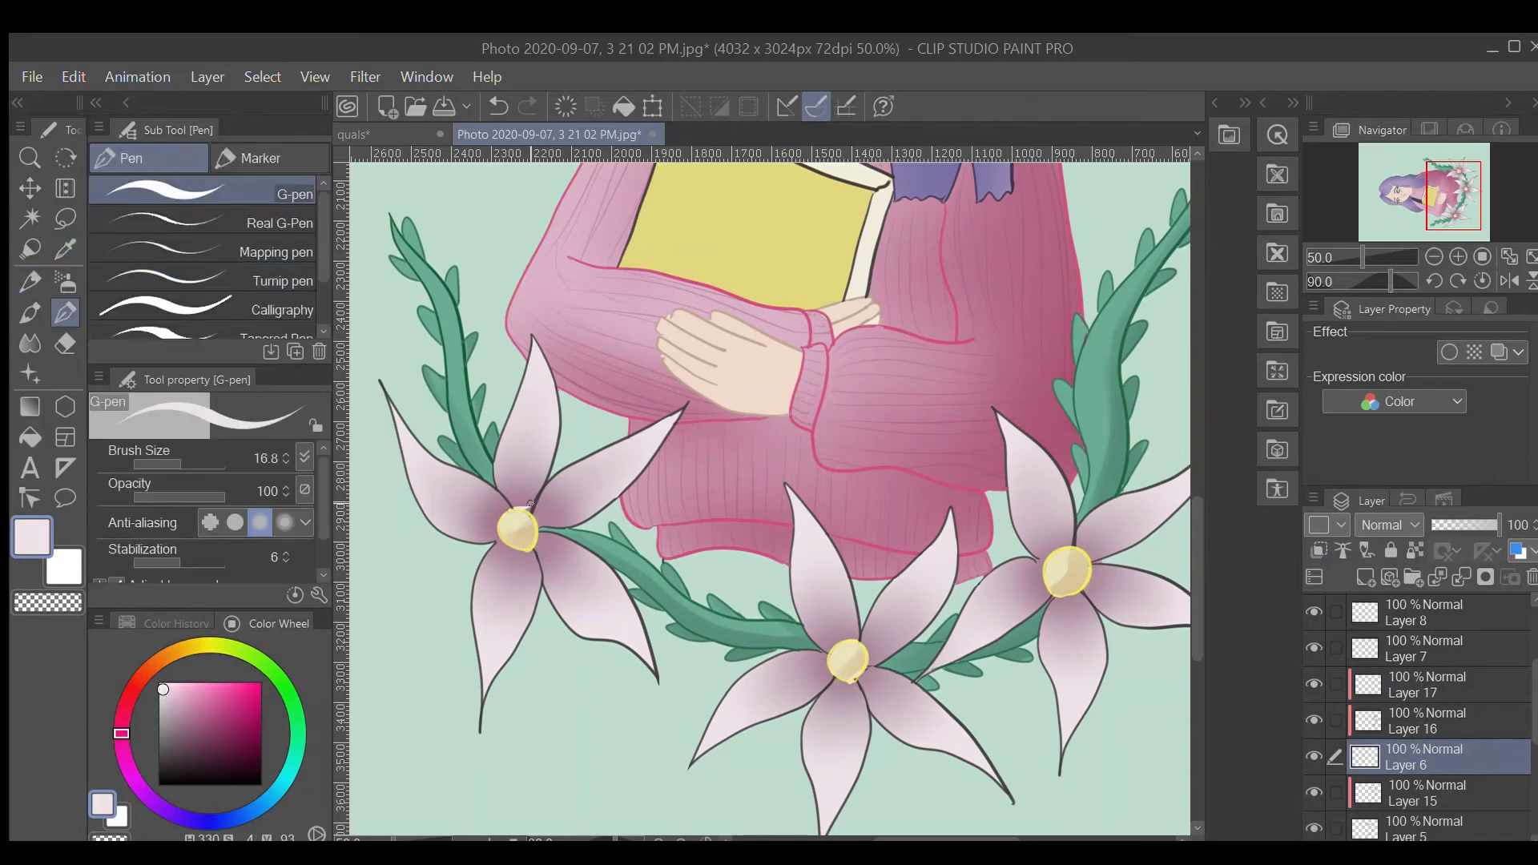
ctrl+shift+click(527, 506)
key(e)
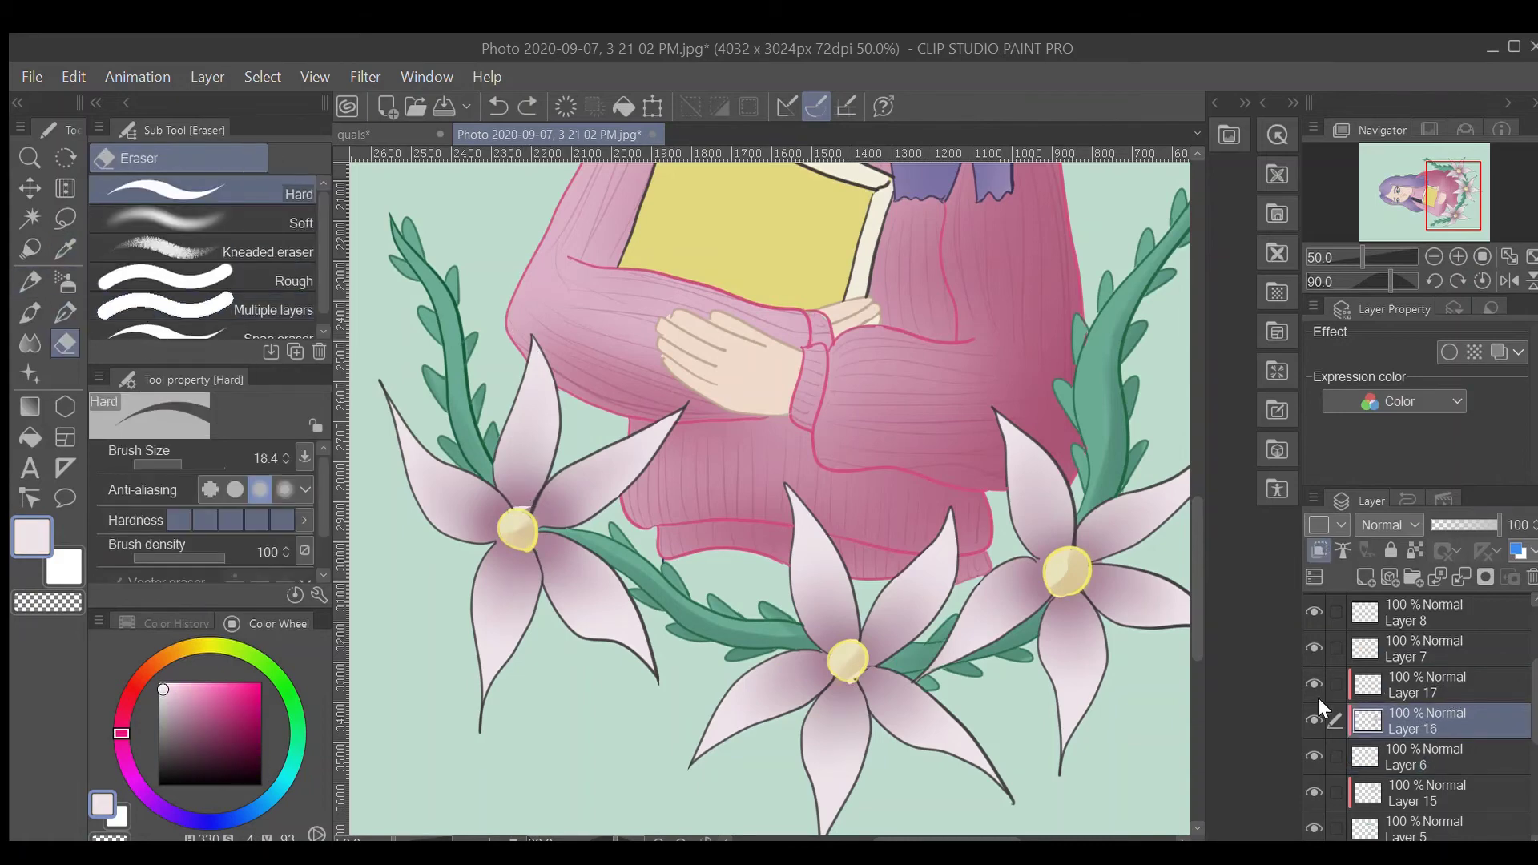
- Touch up the petal bases beside the left flower's centre with deep pink using the Opaque watercolor brush at size 23.8
key(b)
alt+click(493, 520)
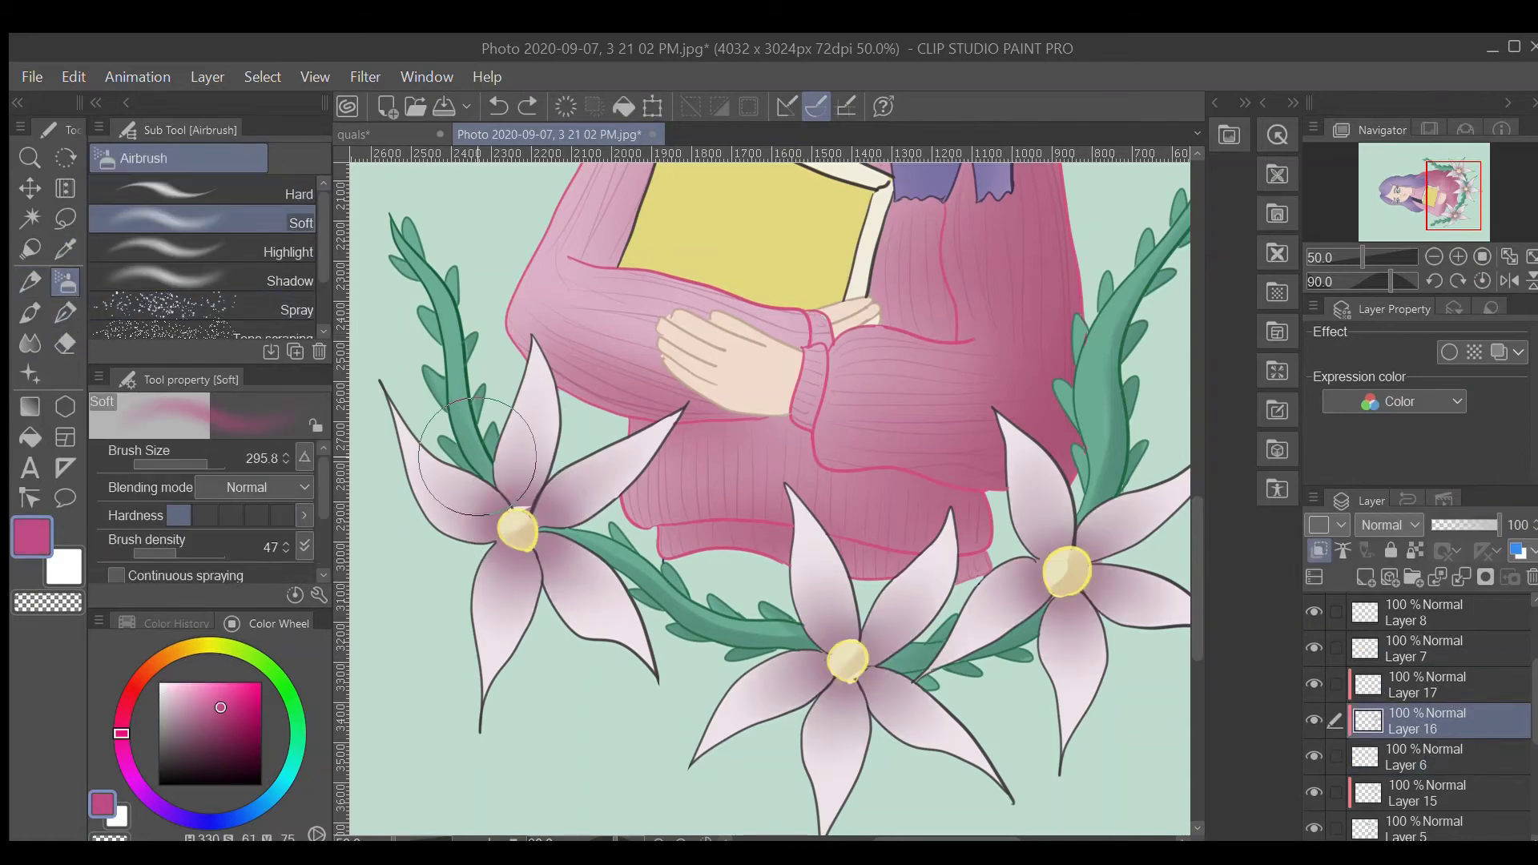
key(b)
click(181, 471)
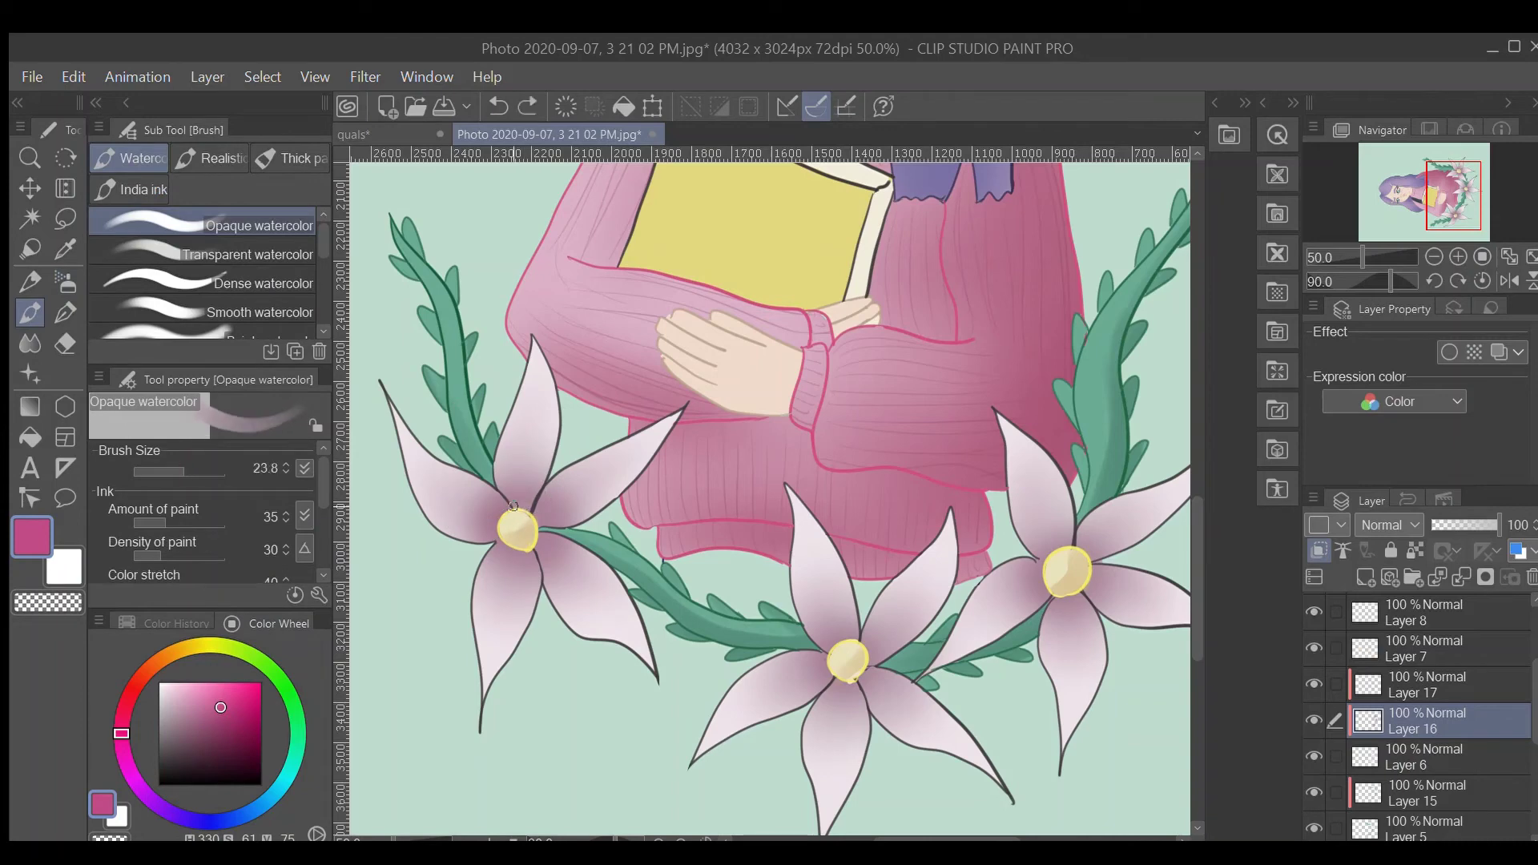
- Add a clipped layer above the skin on Layer 7 and shade the face with a darker tan using the soft airbrush, reduced to 104.3
scroll(1192, 541, up, 5)
click(1330, 648)
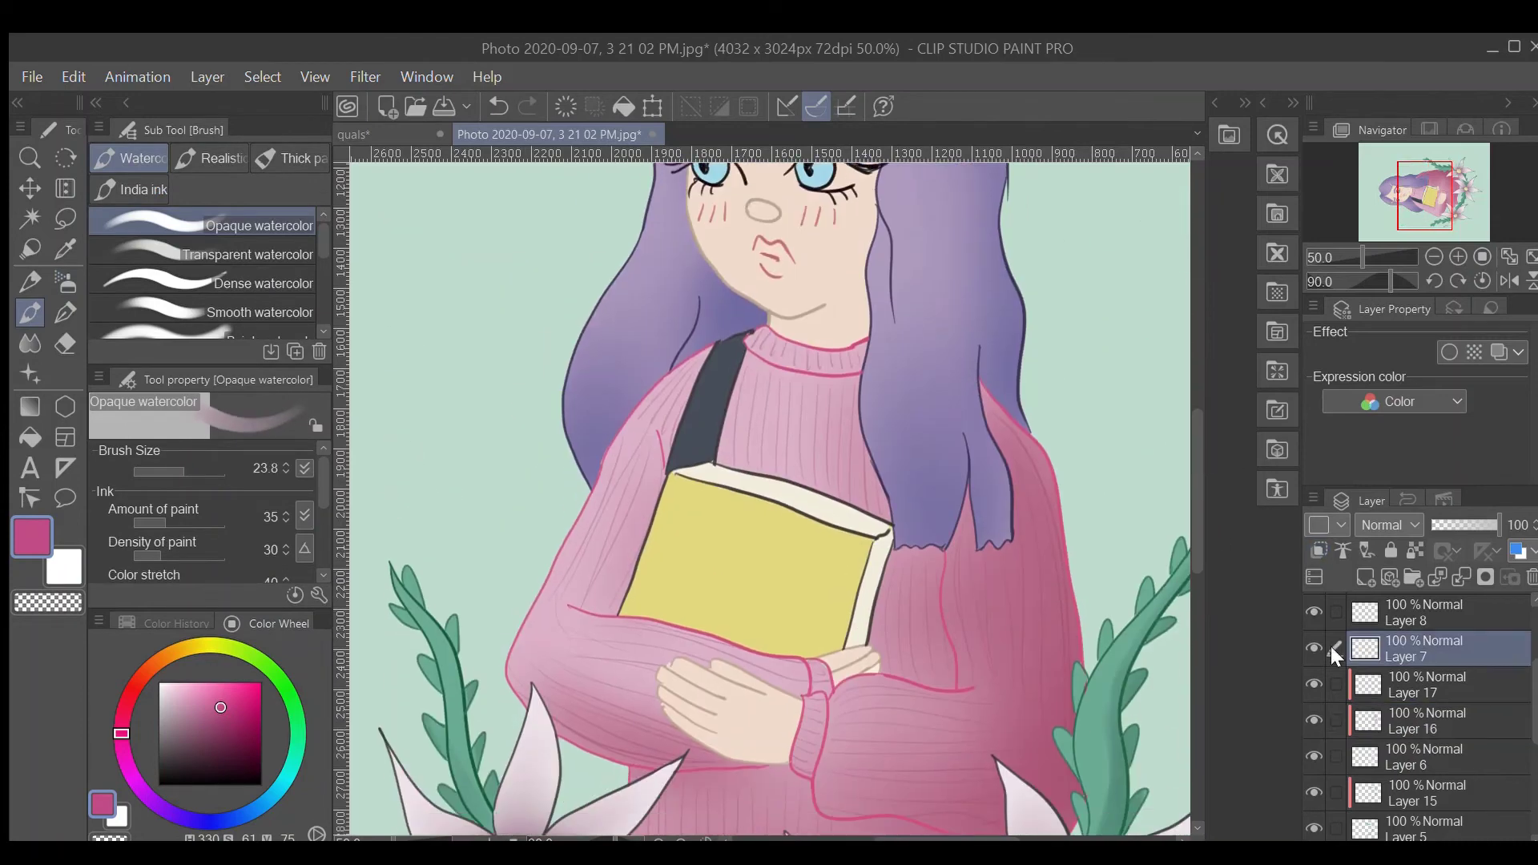
click(1364, 575)
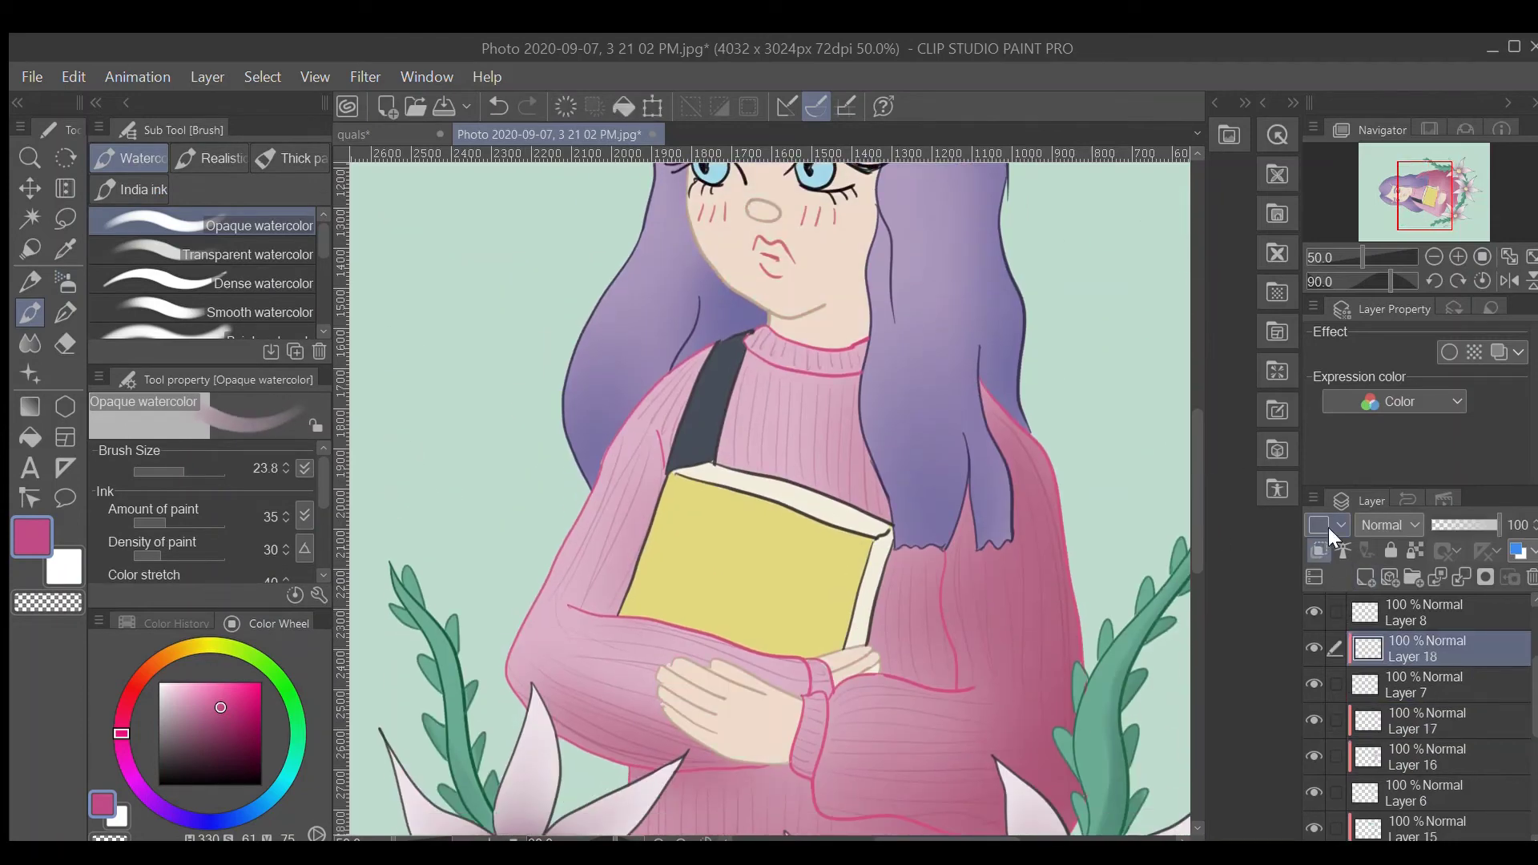
scroll(769, 481, up, 3)
key(i)
click(793, 492)
click(65, 282)
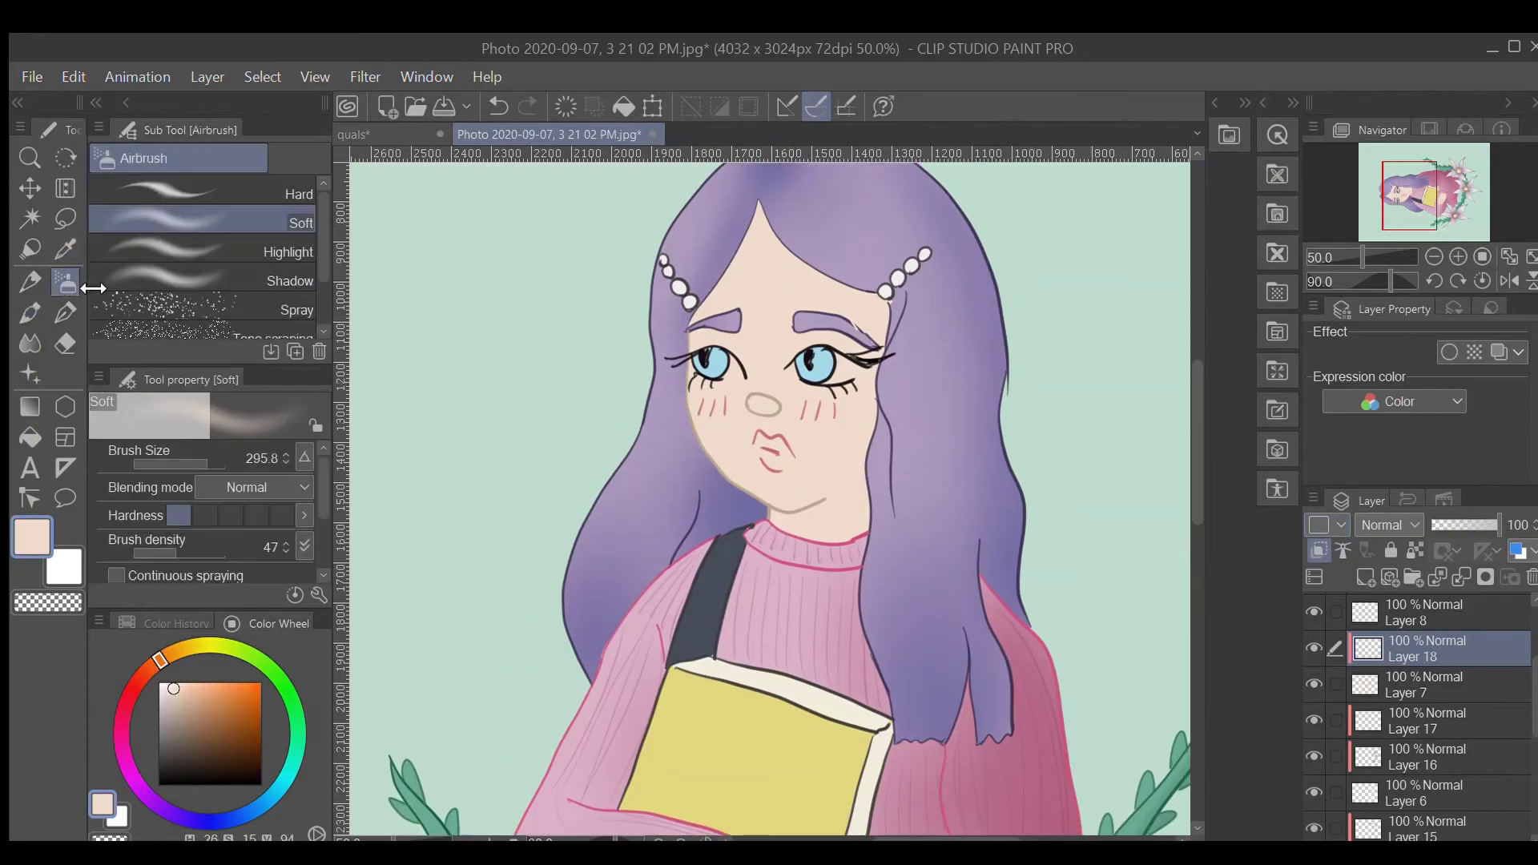
click(183, 703)
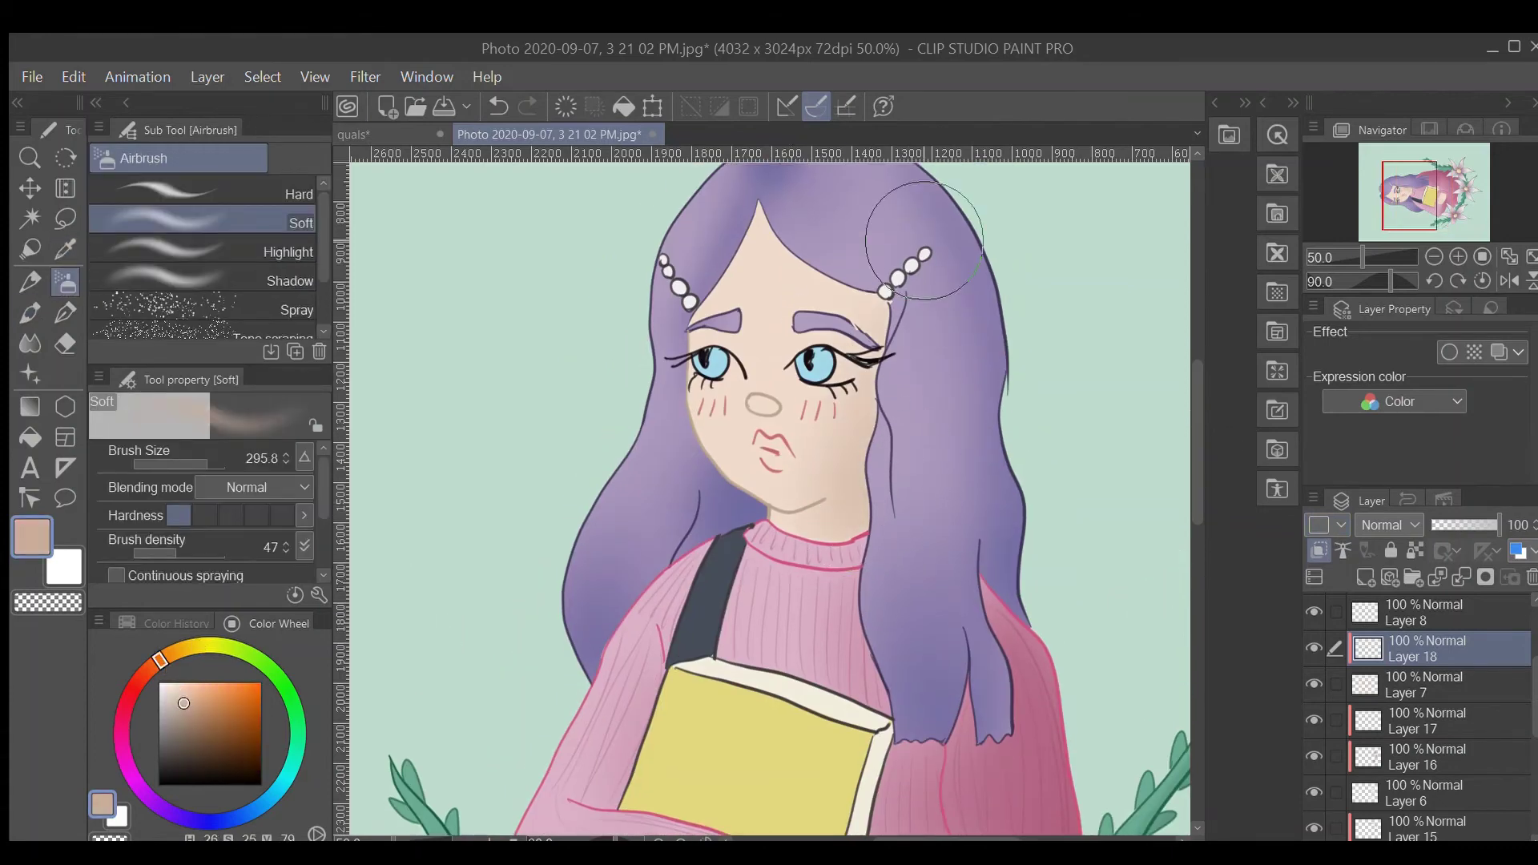
drag(817, 333, 800, 335)
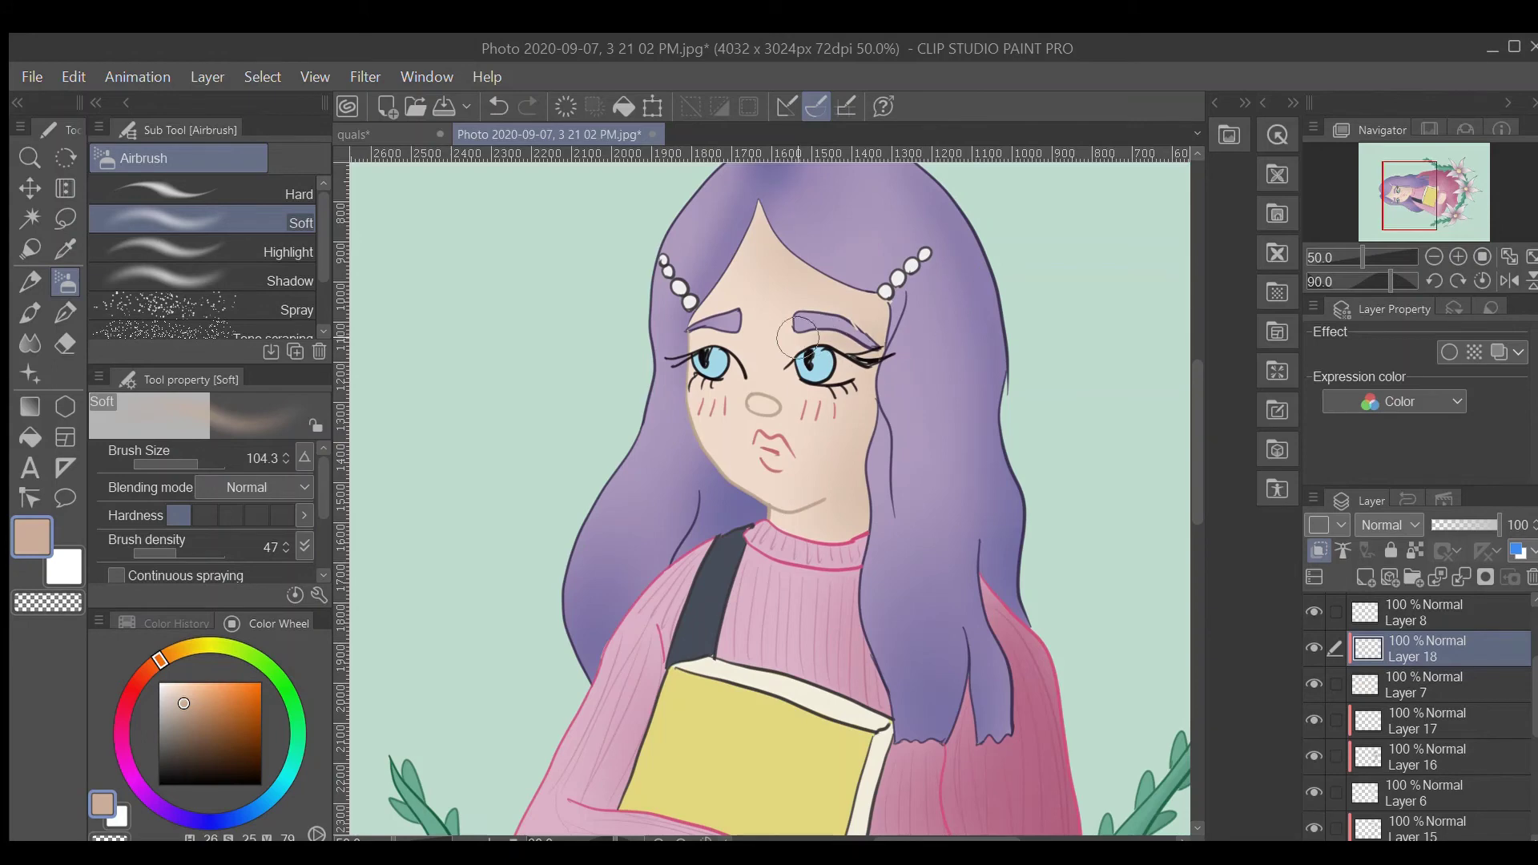
mouse_move(757, 404)
mouse_down()
mouse_move(770, 406)
mouse_move(733, 412)
mouse_move(851, 435)
mouse_up()
- Blush the nose and cheeks with pink on a new clipped layer, and colour the lips pink on another layer with the Opaque watercolor brush
click(1366, 576)
click(121, 736)
scroll(771, 500, up, 1)
key(b)
drag(753, 425, 794, 458)
click(1319, 551)
click(1319, 551)
alt+click(765, 430)
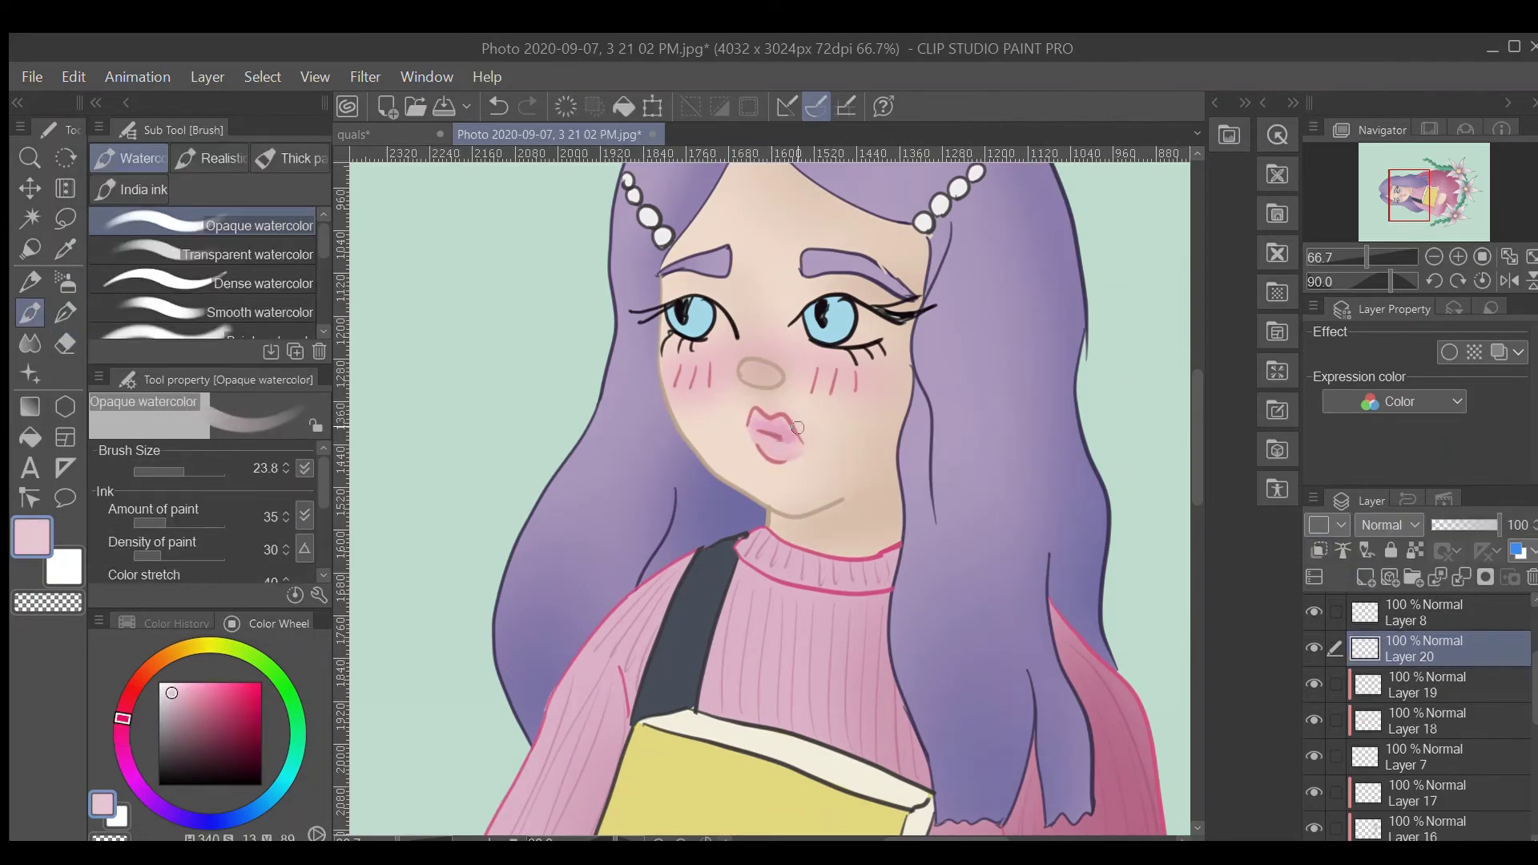
- Shade the hands on Layer 18 with an orange-tan skin tone using the soft airbrush at size 104.3
key(period)
key(period)
scroll(792, 418, down, 2)
click(1426, 721)
alt+click(745, 704)
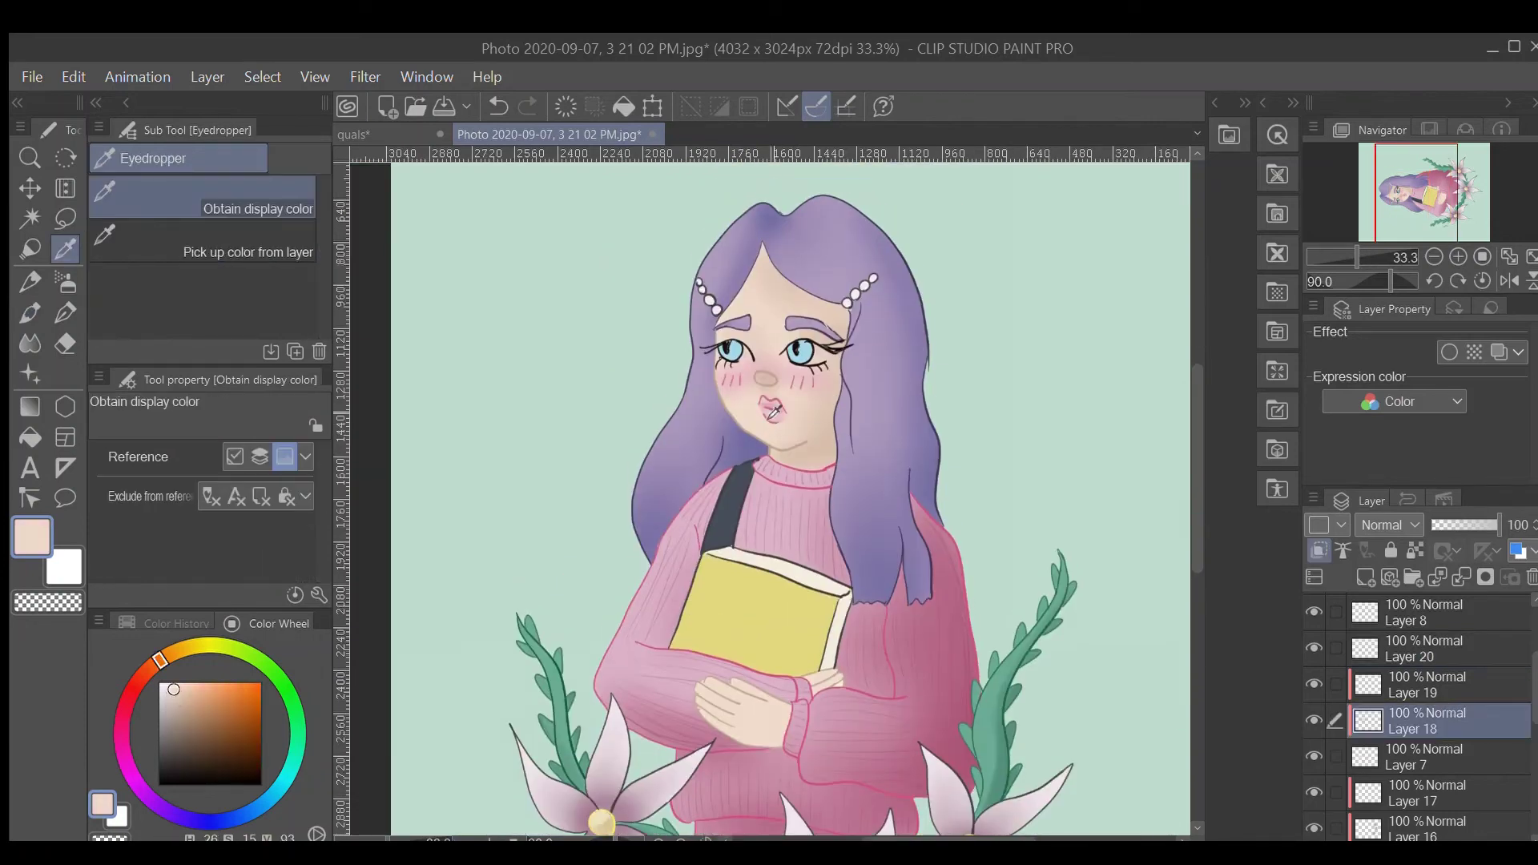
key(b)
mouse_move(717, 721)
mouse_down()
mouse_move(801, 741)
mouse_move(757, 705)
mouse_up()
- Add a clipped layer above Layer 9 and shade both blue irises with a deeper blue using the soft airbrush at size 36.8
scroll(1310, 634, up, 4)
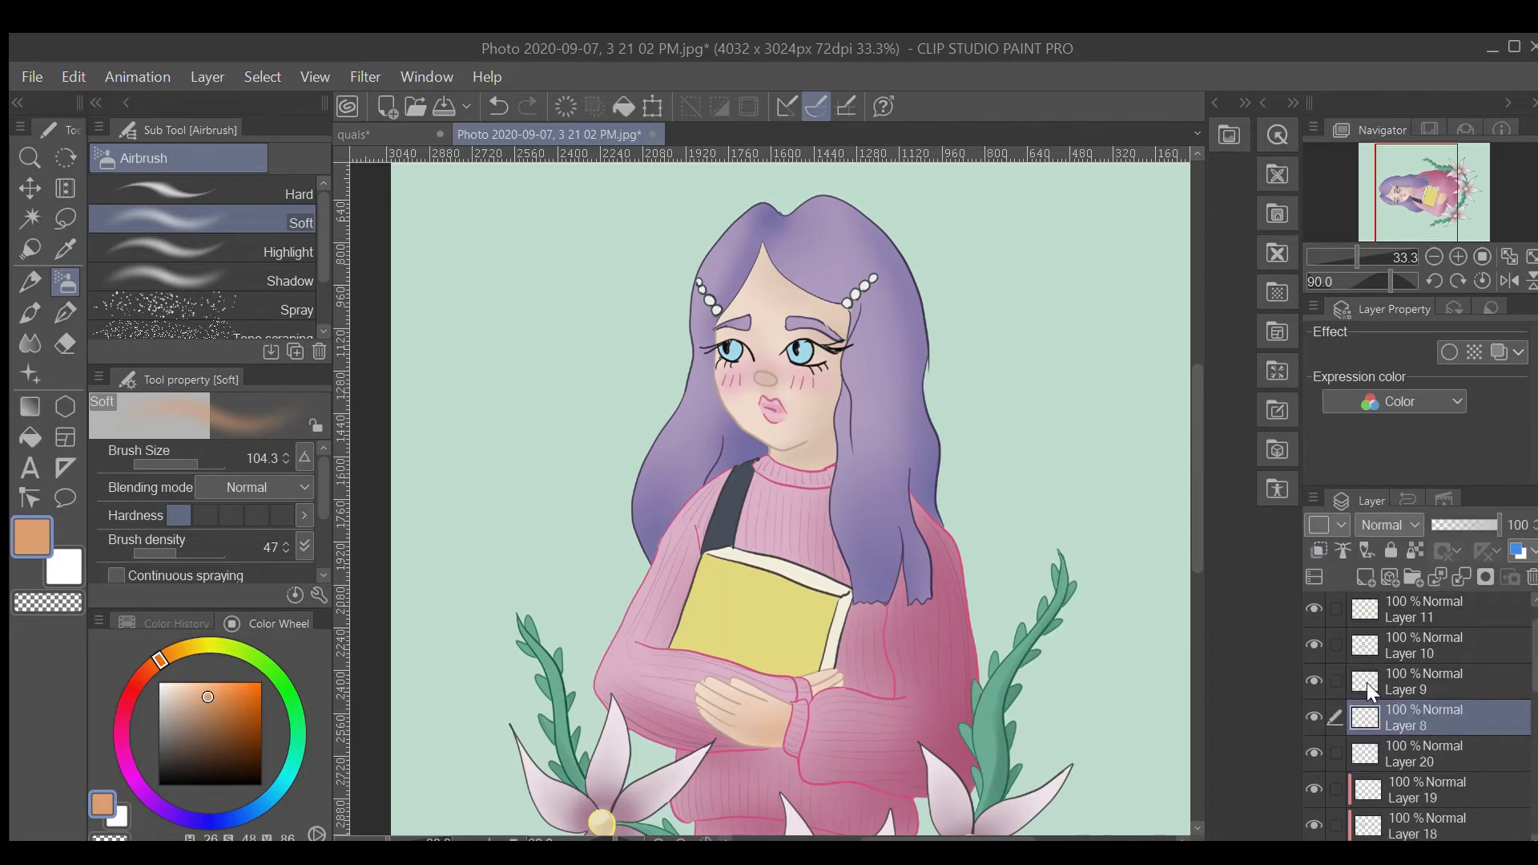
click(1366, 682)
key(ctrl+alt+0)
click(261, 805)
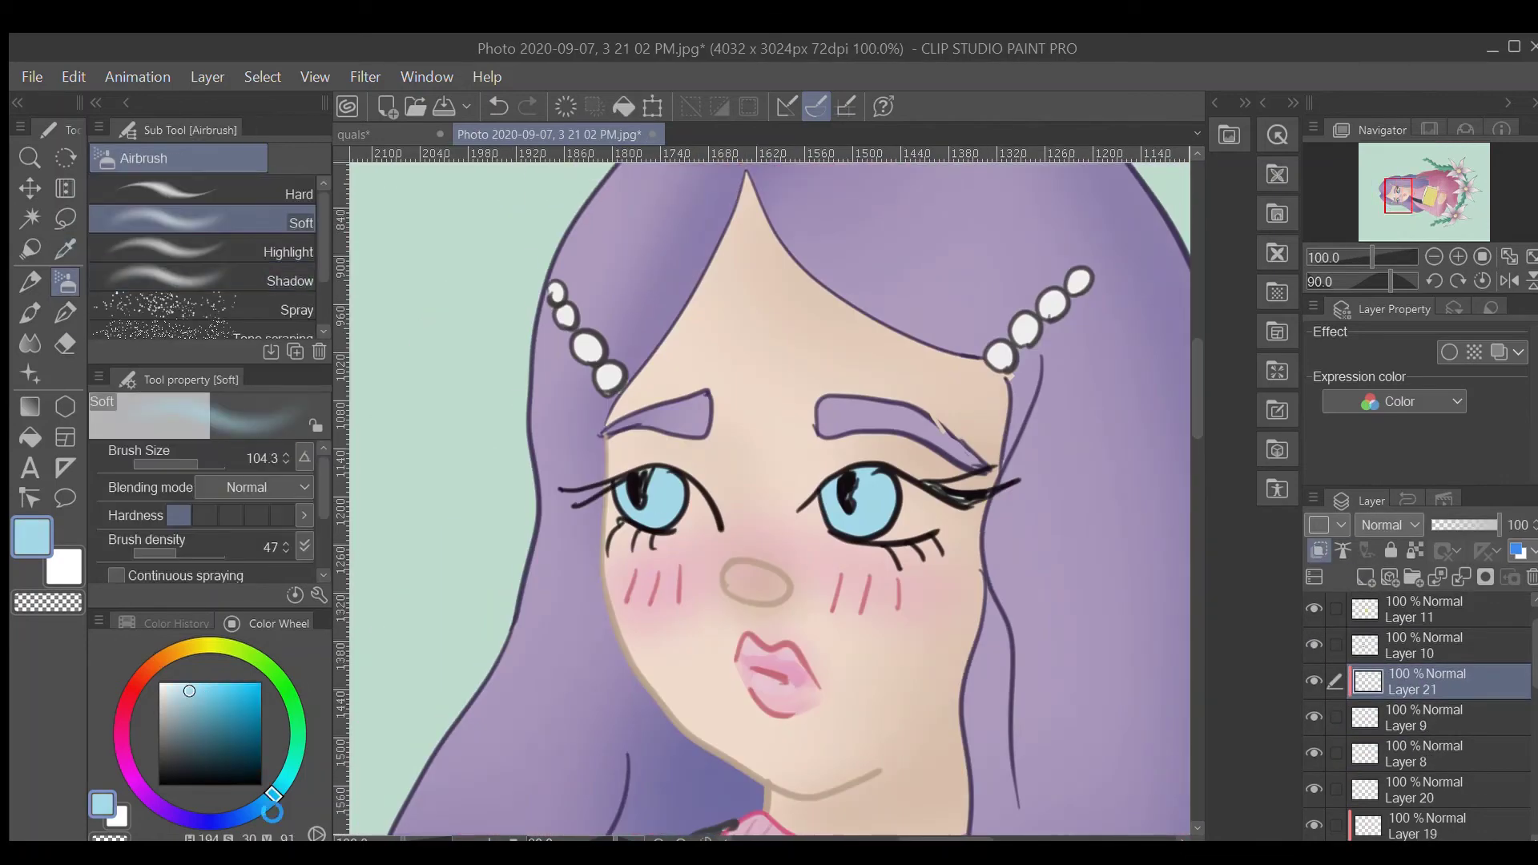
click(209, 701)
drag(668, 505, 862, 524)
- Paint pale blue highlights in both irises on a new clipped layer with the Dense watercolor brush at size 23.8
click(174, 683)
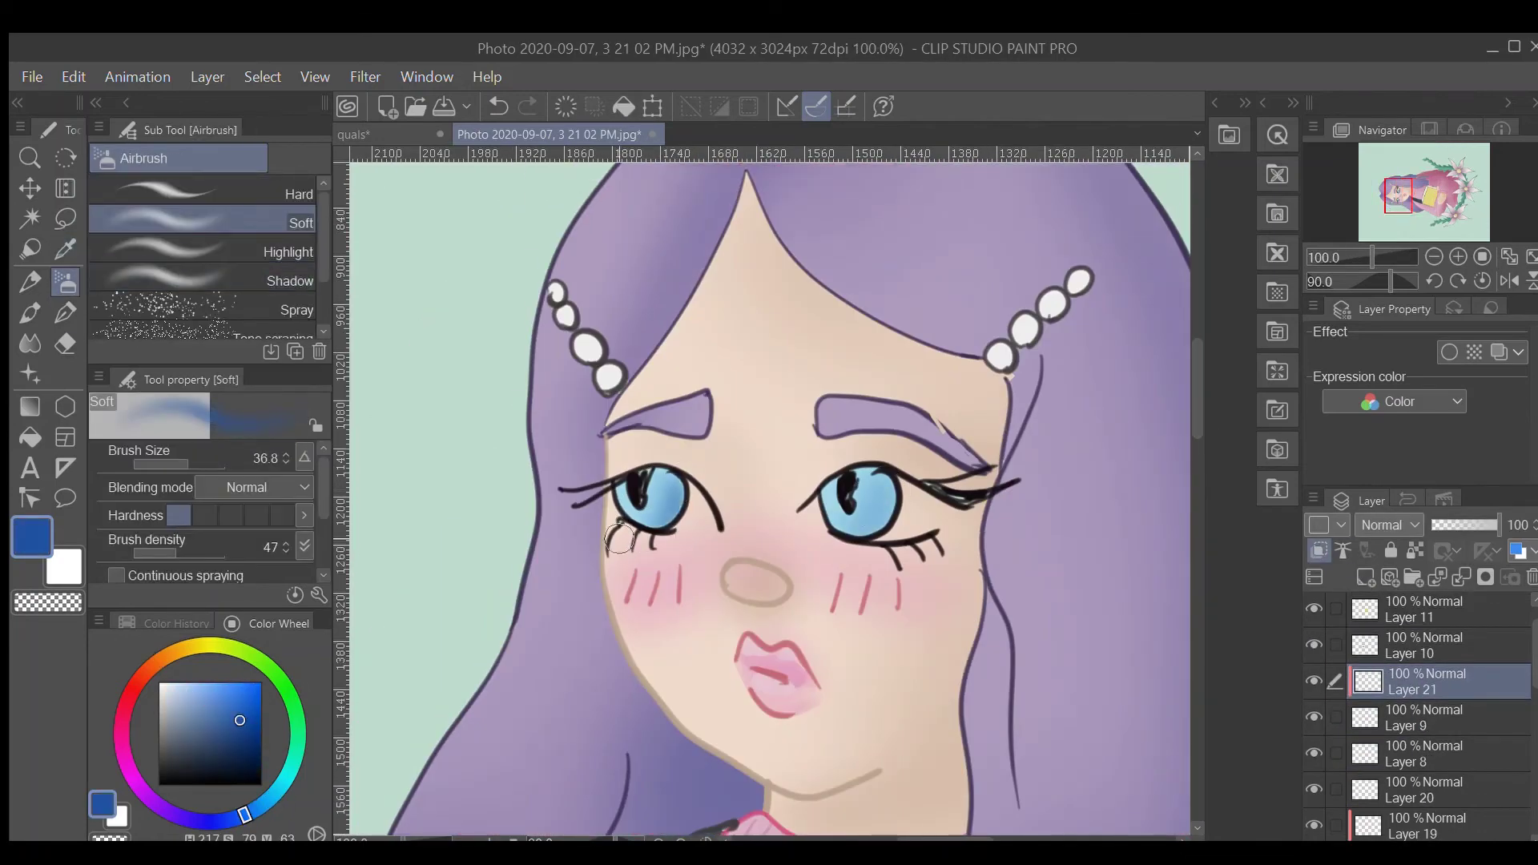
click(1366, 576)
key(b)
click(861, 486)
click(652, 488)
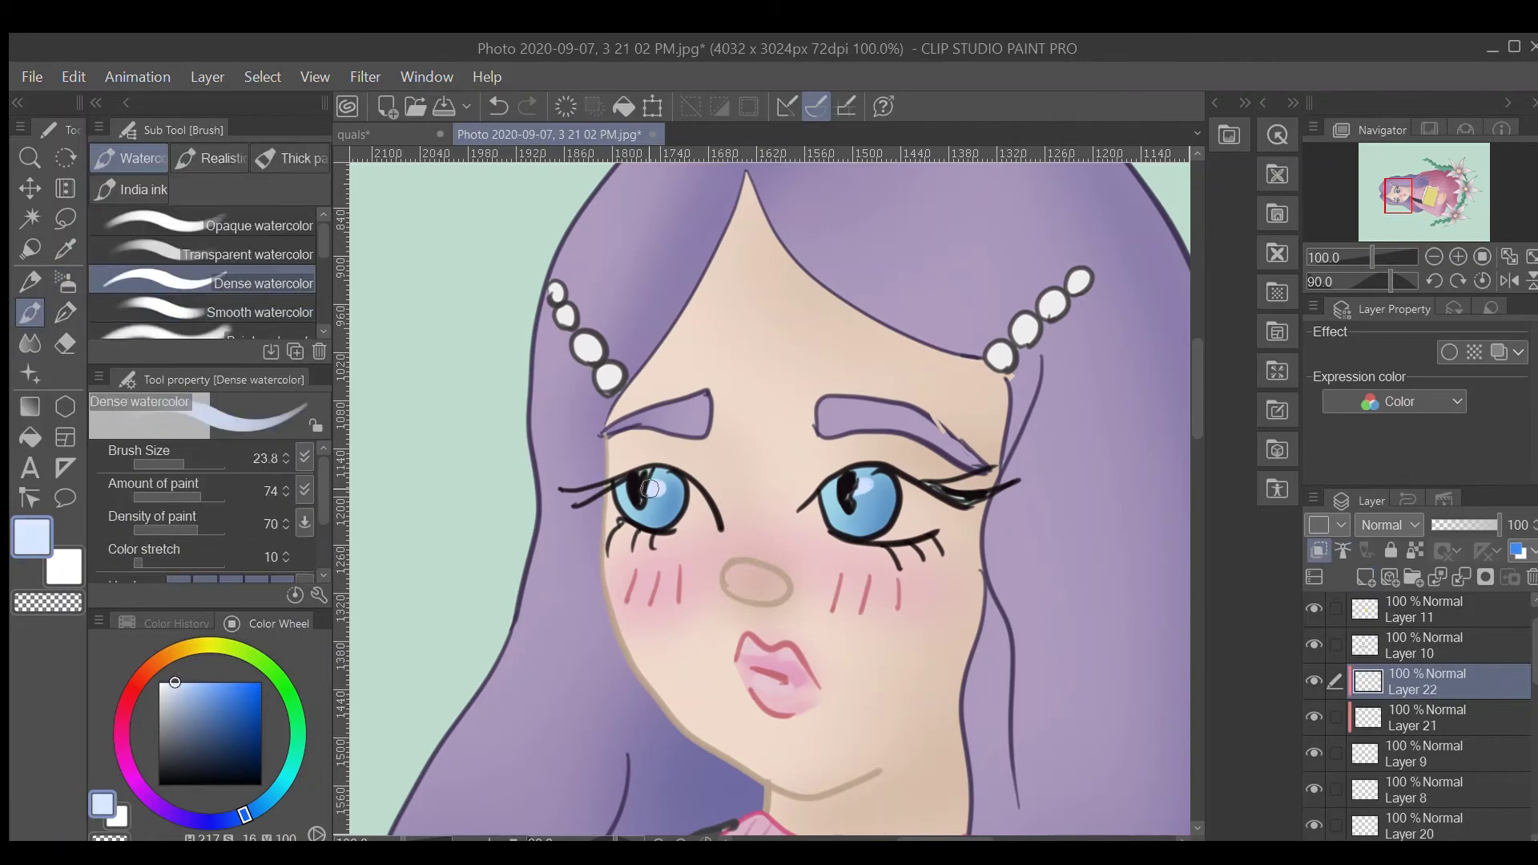
click(875, 493)
- Add a clipped layer above Layer 10 and shade the dark shoulder strap with near-black navy using the Dense watercolor brush
click(1426, 644)
click(1366, 576)
key(ctrl+0)
click(65, 249)
key(b)
alt+click(733, 640)
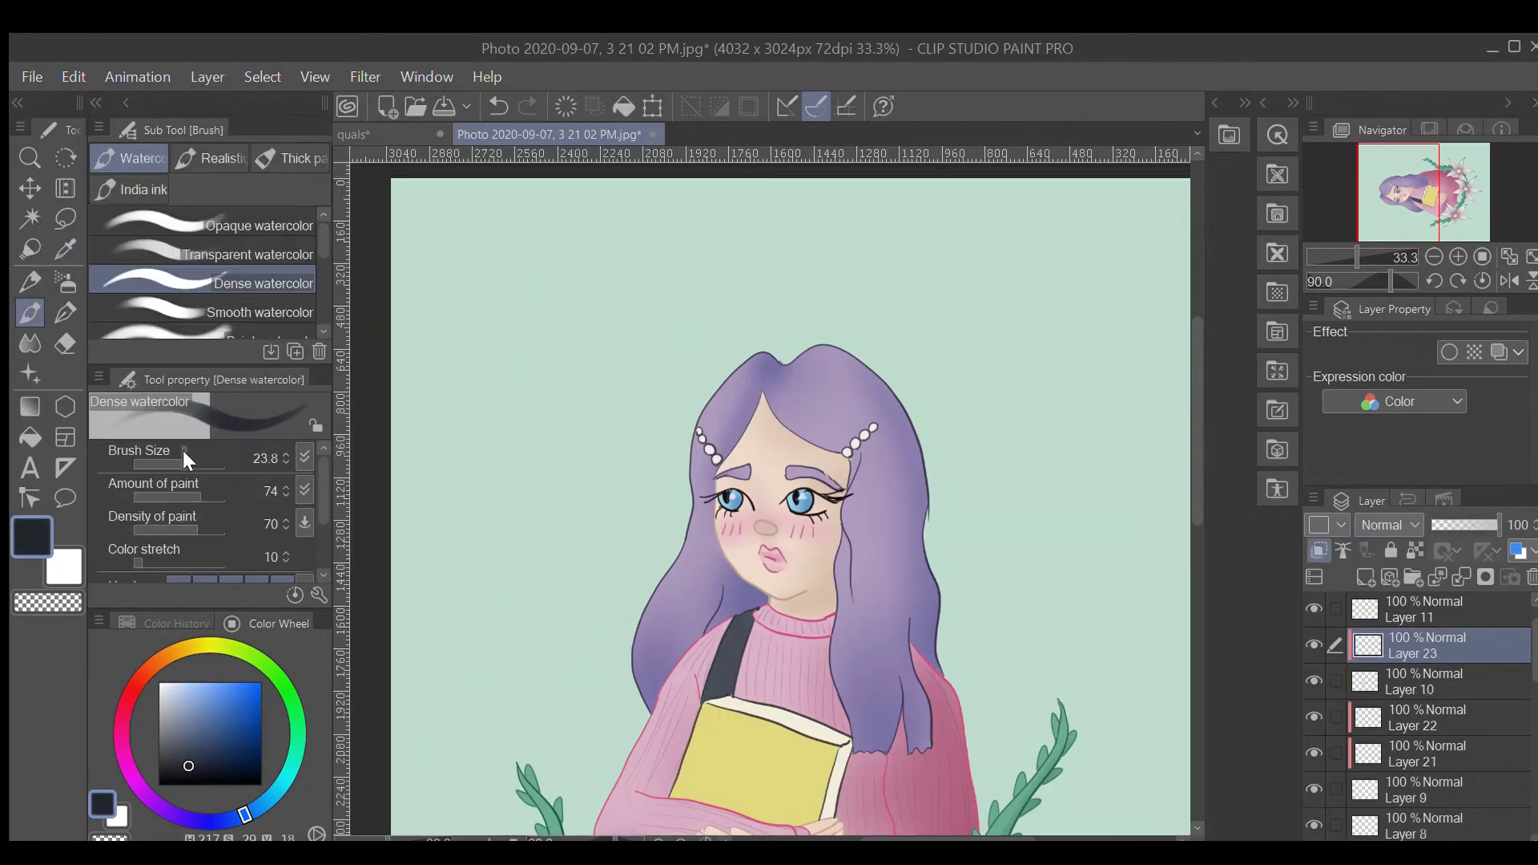
scroll(1191, 540, down, 3)
- Add a clipped layer above Layer 11 and shade the book's page edges blue-grey, clearing the grey that spills onto the cover
click(1367, 580)
click(1372, 583)
click(1318, 551)
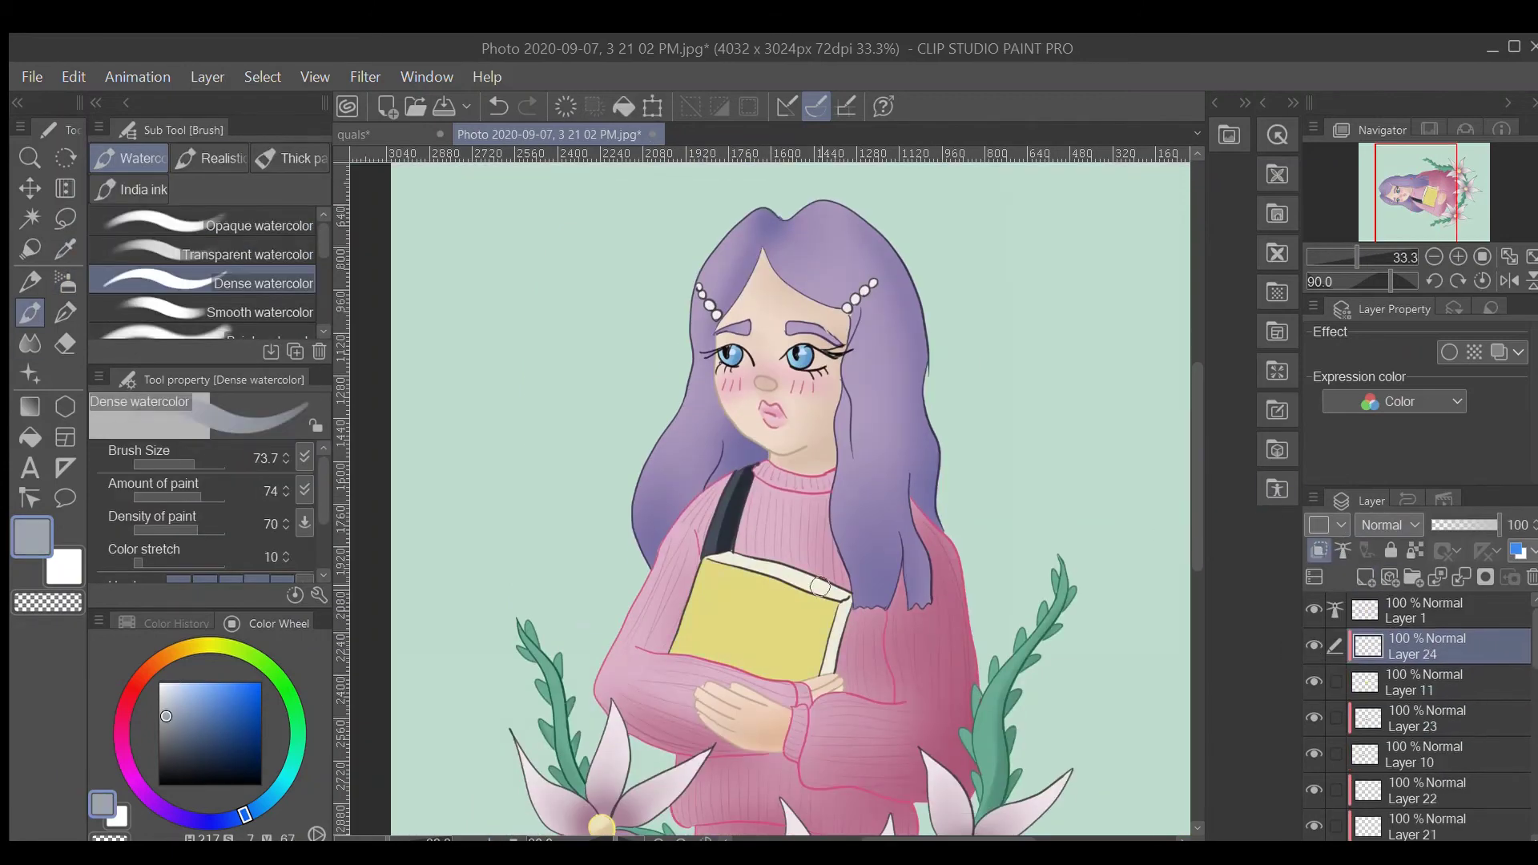
key(b)
drag(724, 571, 833, 603)
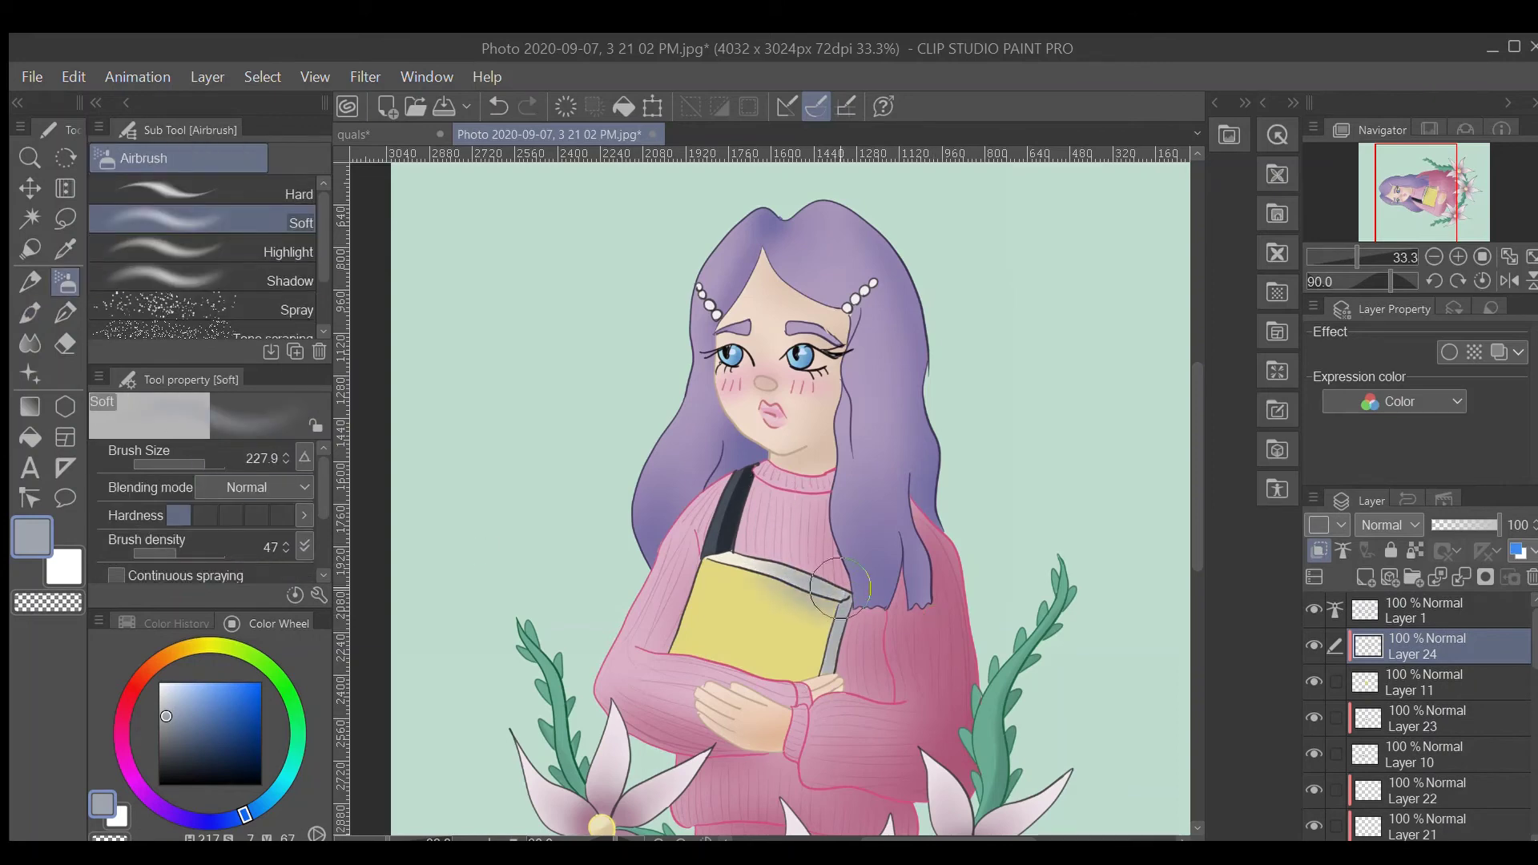
key(e)
key(ctrl+z)
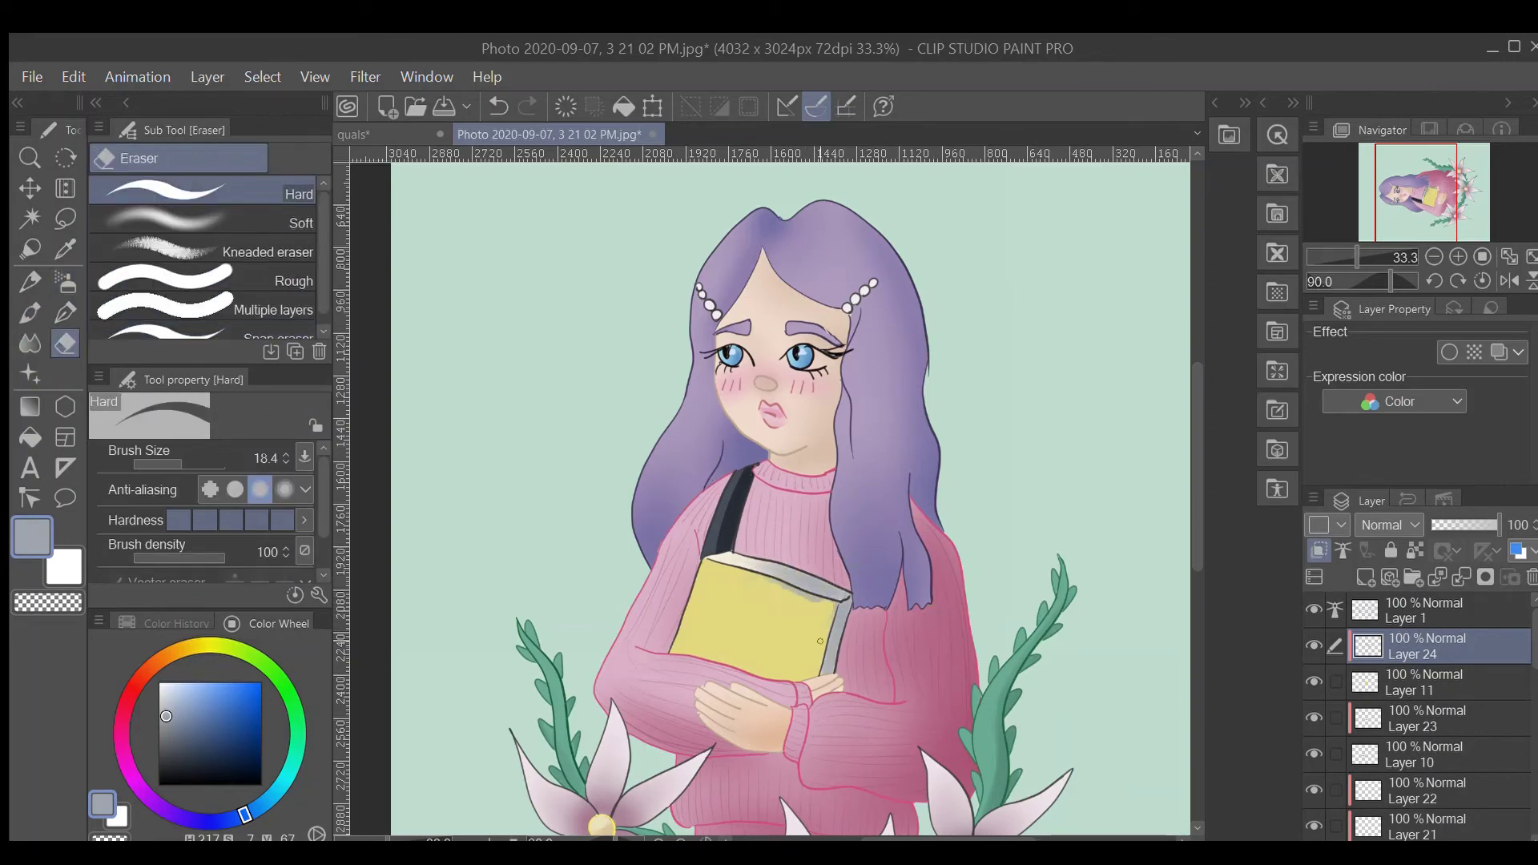
- Paint a near-white band across the upper part of the book cover on a new clipped layer with the G-pen at size 47.7
key(ctrl+shift+n)
key(p)
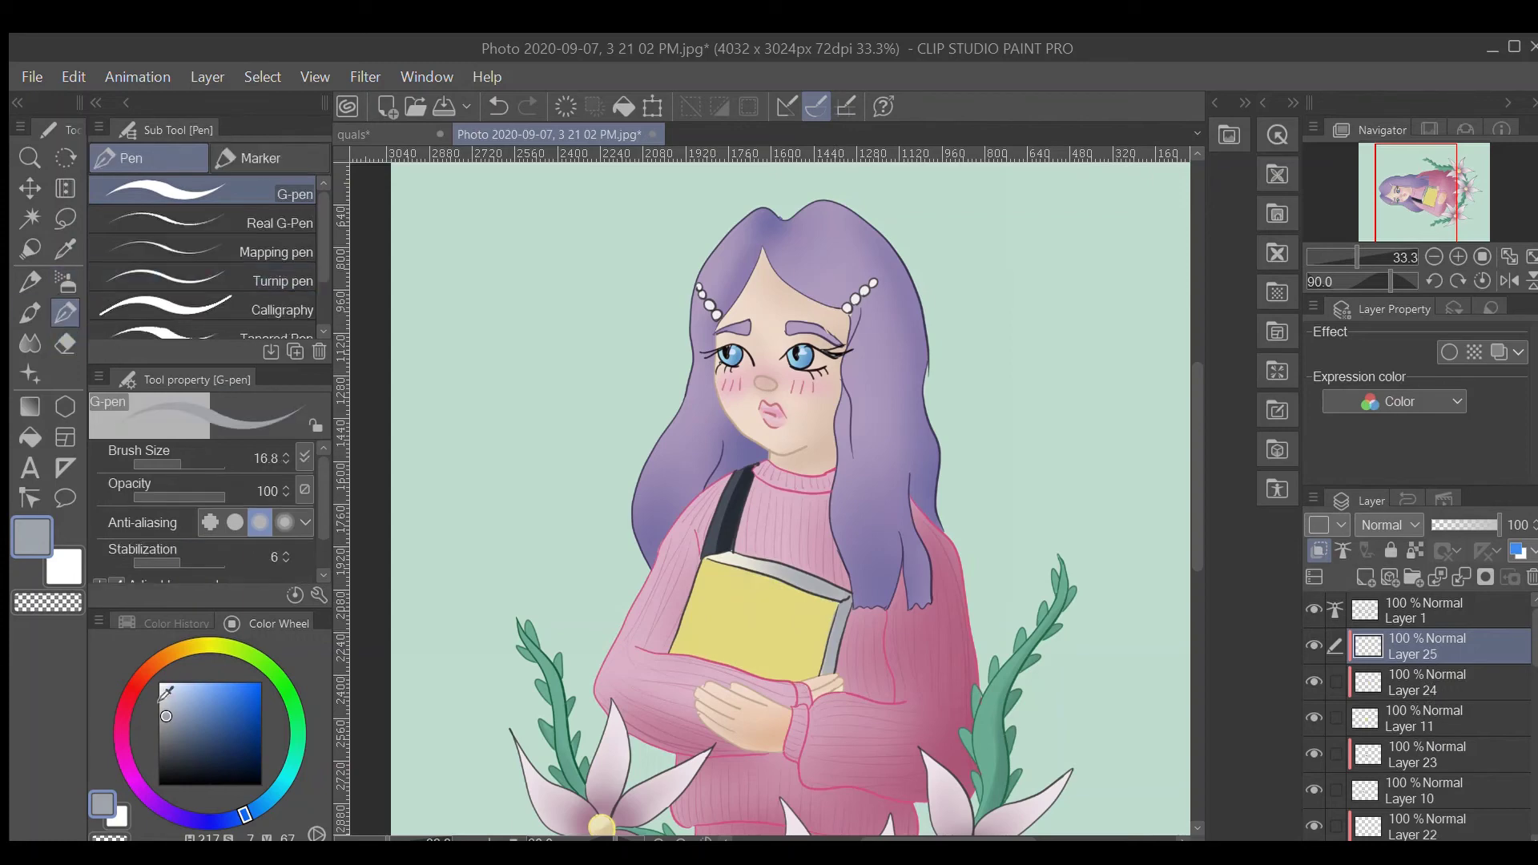
drag(689, 620, 801, 613)
key(ctrl+z)
alt+click(802, 613)
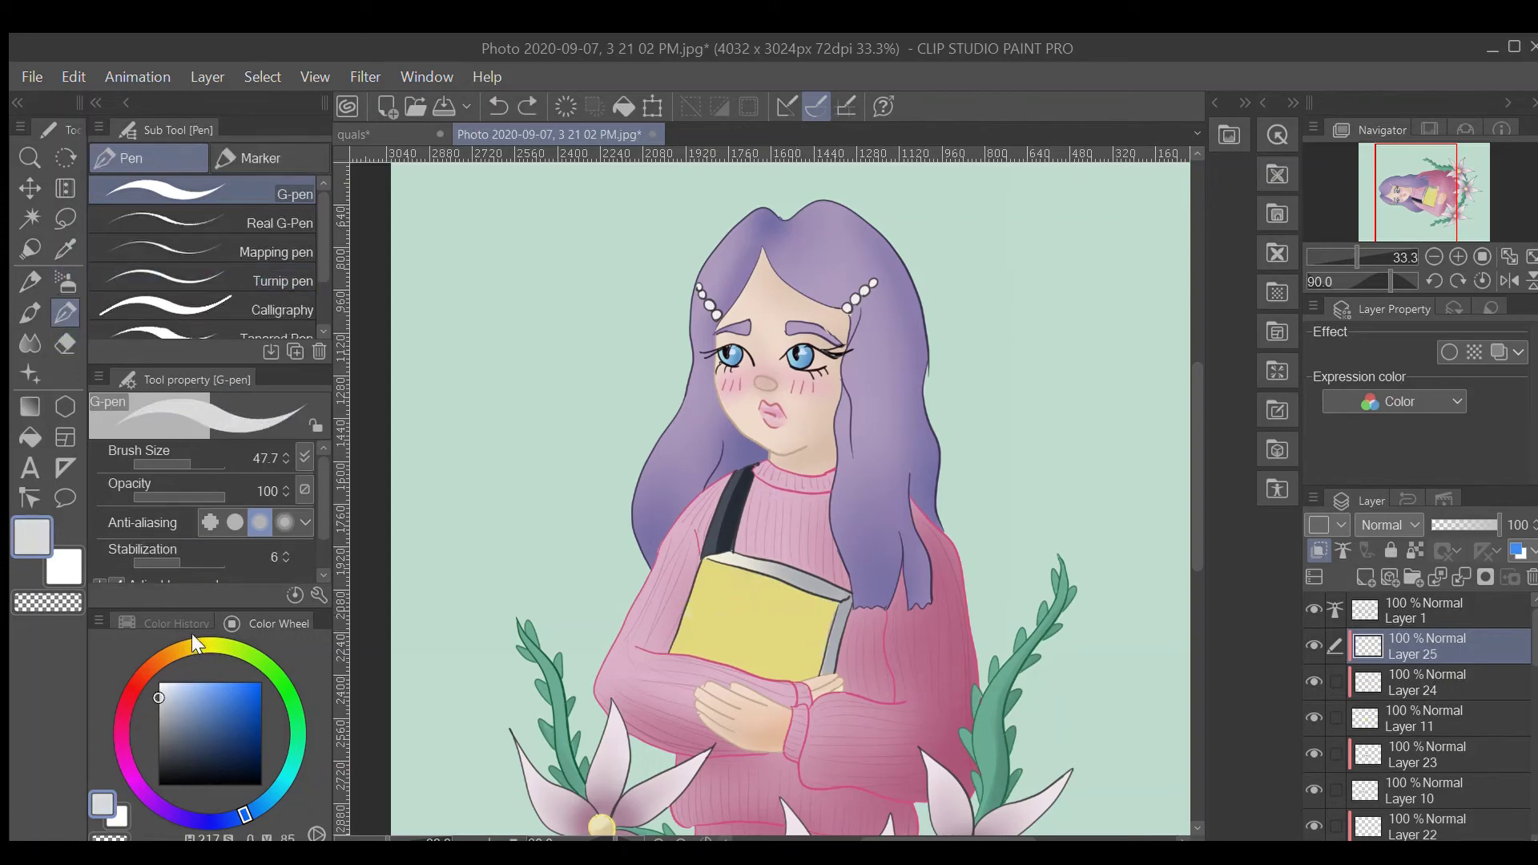
mouse_move(693, 597)
mouse_down()
mouse_move(738, 604)
mouse_move(703, 563)
mouse_up()
key(e)
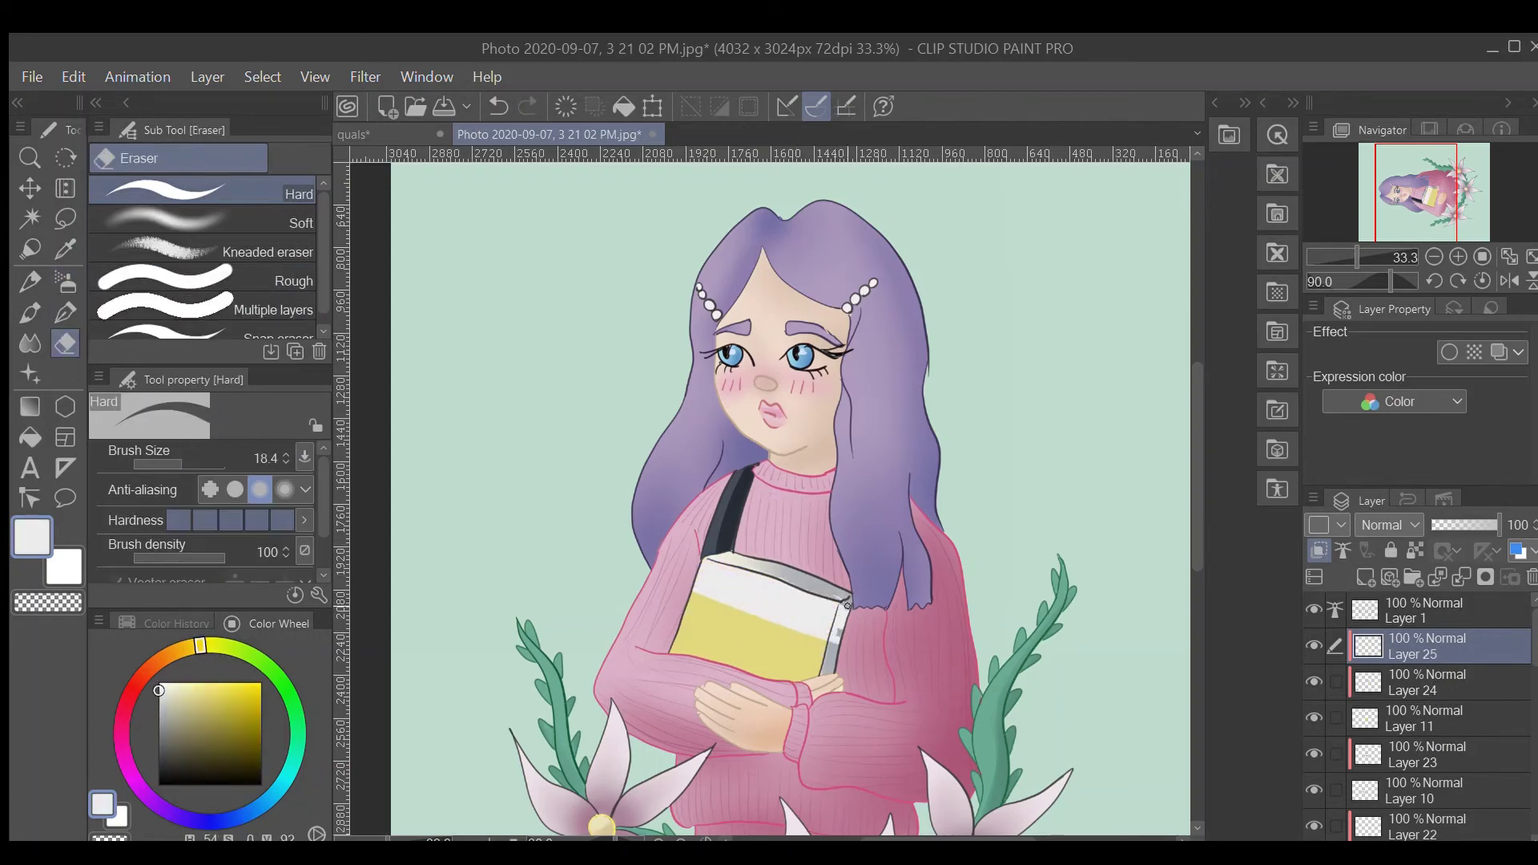
- Add another clipped layer and draw yellow squiggles and blotches on the book's white band with the G-pen at size 47.7
key(ctrl+shift+n)
key(b)
key(p)
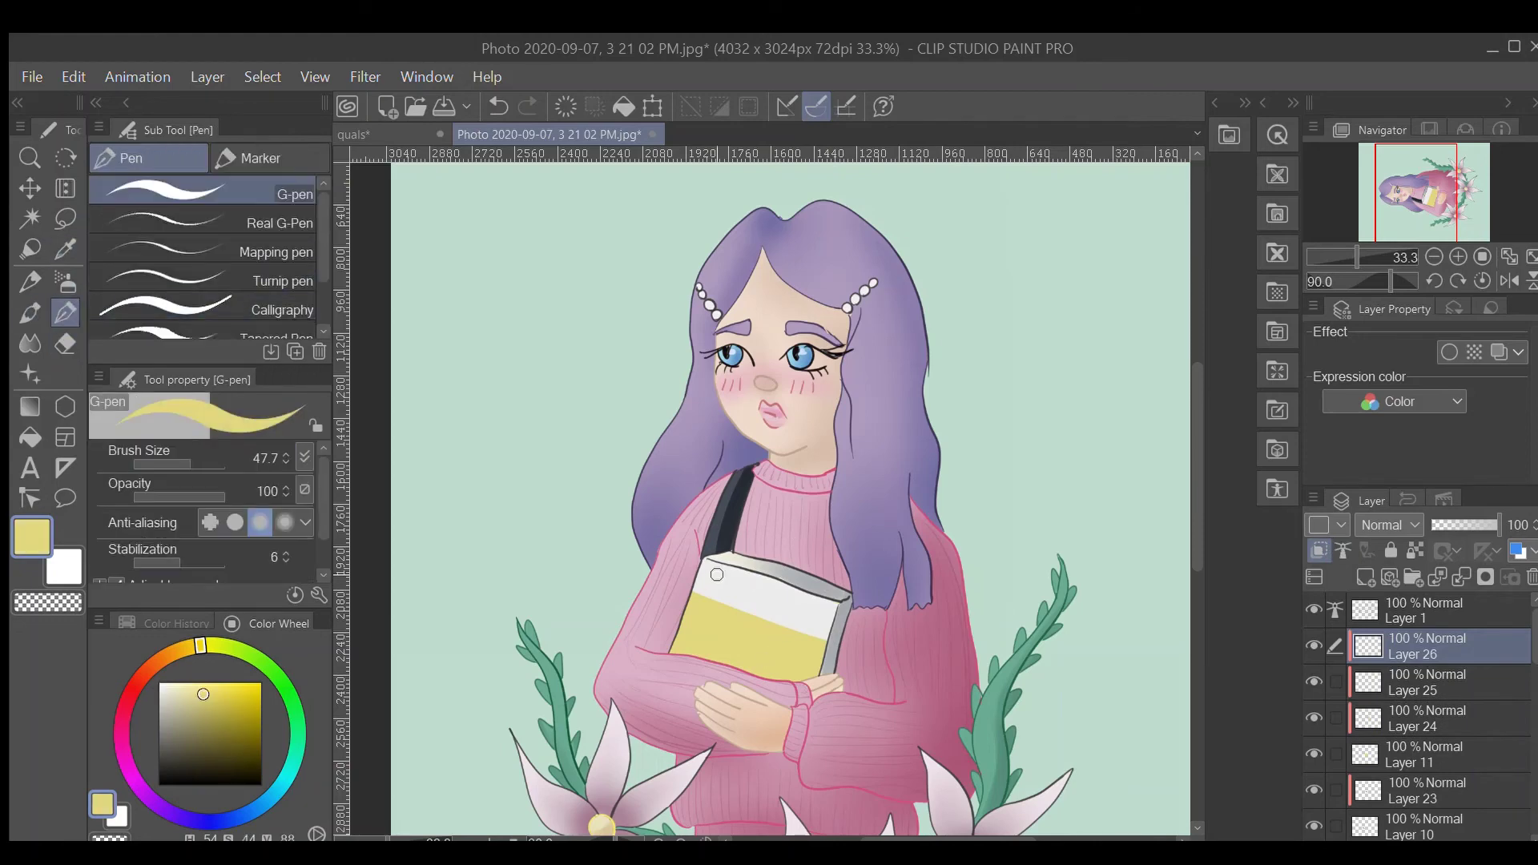
drag(709, 572, 801, 620)
- Draw two rows of dark wavy lettering strokes on the yellow part of the book cover with the G-pen
drag(691, 608, 729, 623)
drag(740, 630, 781, 645)
drag(687, 641, 744, 655)
drag(760, 658, 803, 677)
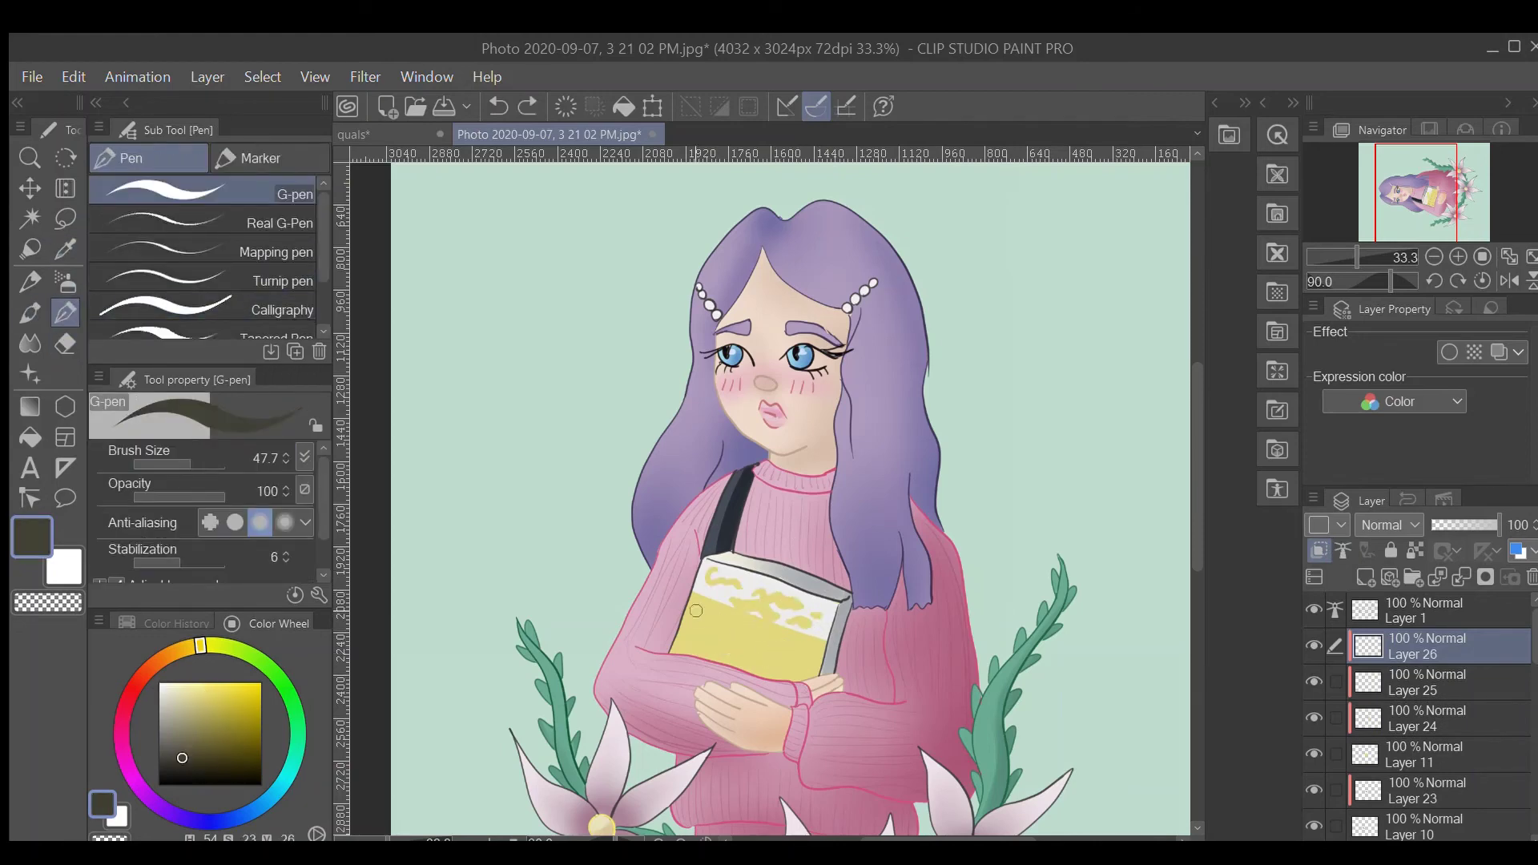
drag(690, 609, 728, 623)
drag(737, 629, 781, 643)
drag(680, 641, 745, 653)
drag(747, 658, 801, 677)
- Add a clipped layer above Layer 12 and paint pale lilac highlights on the hair with the watercolor brushes
scroll(801, 679, down, 1)
scroll(1417, 721, down, 5)
click(1376, 761)
key(ctrl+shift+n)
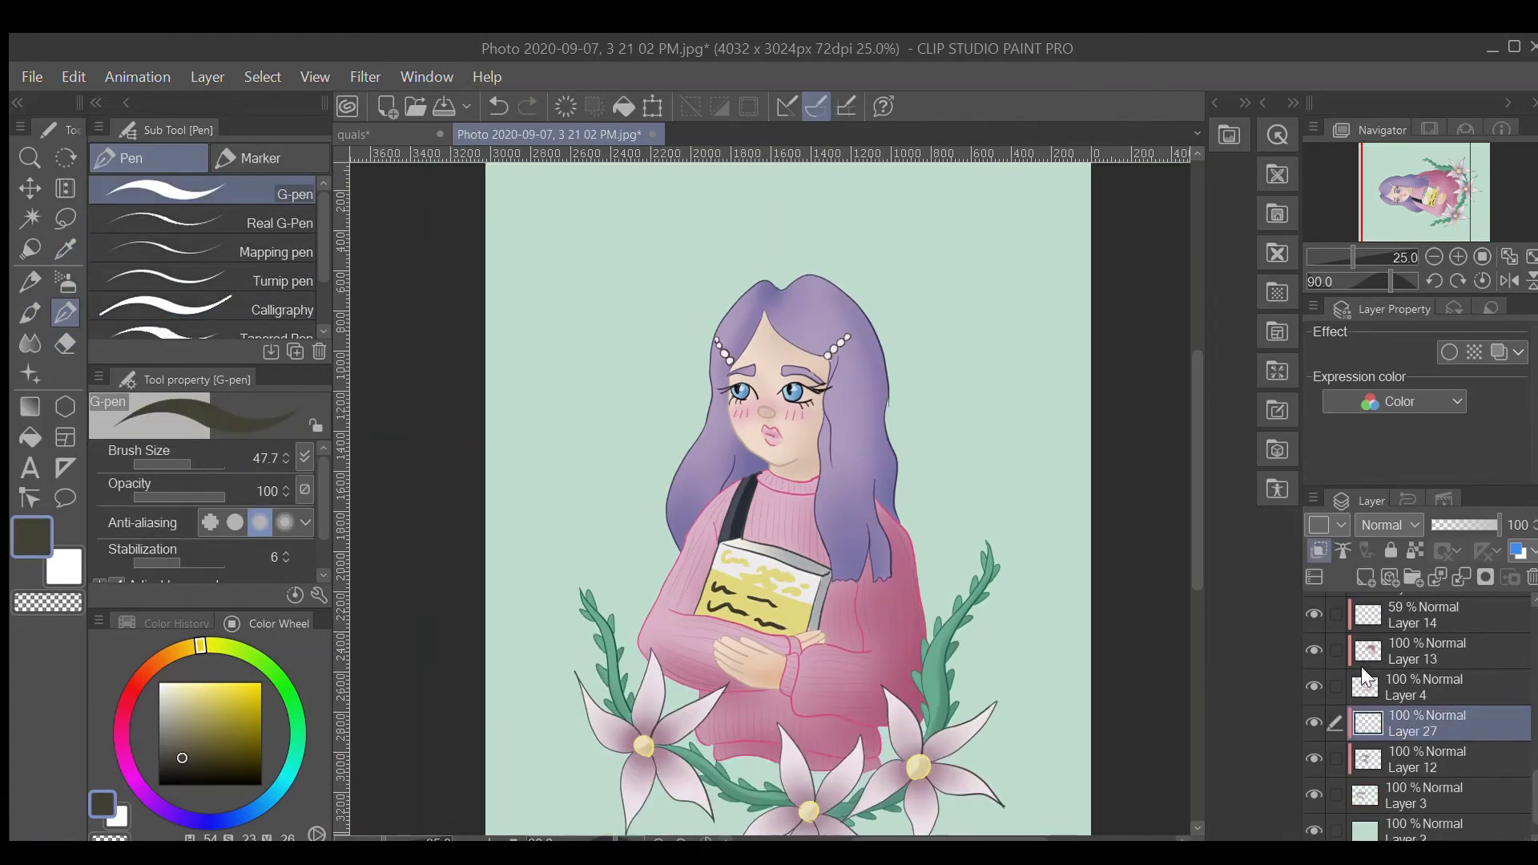
key(b)
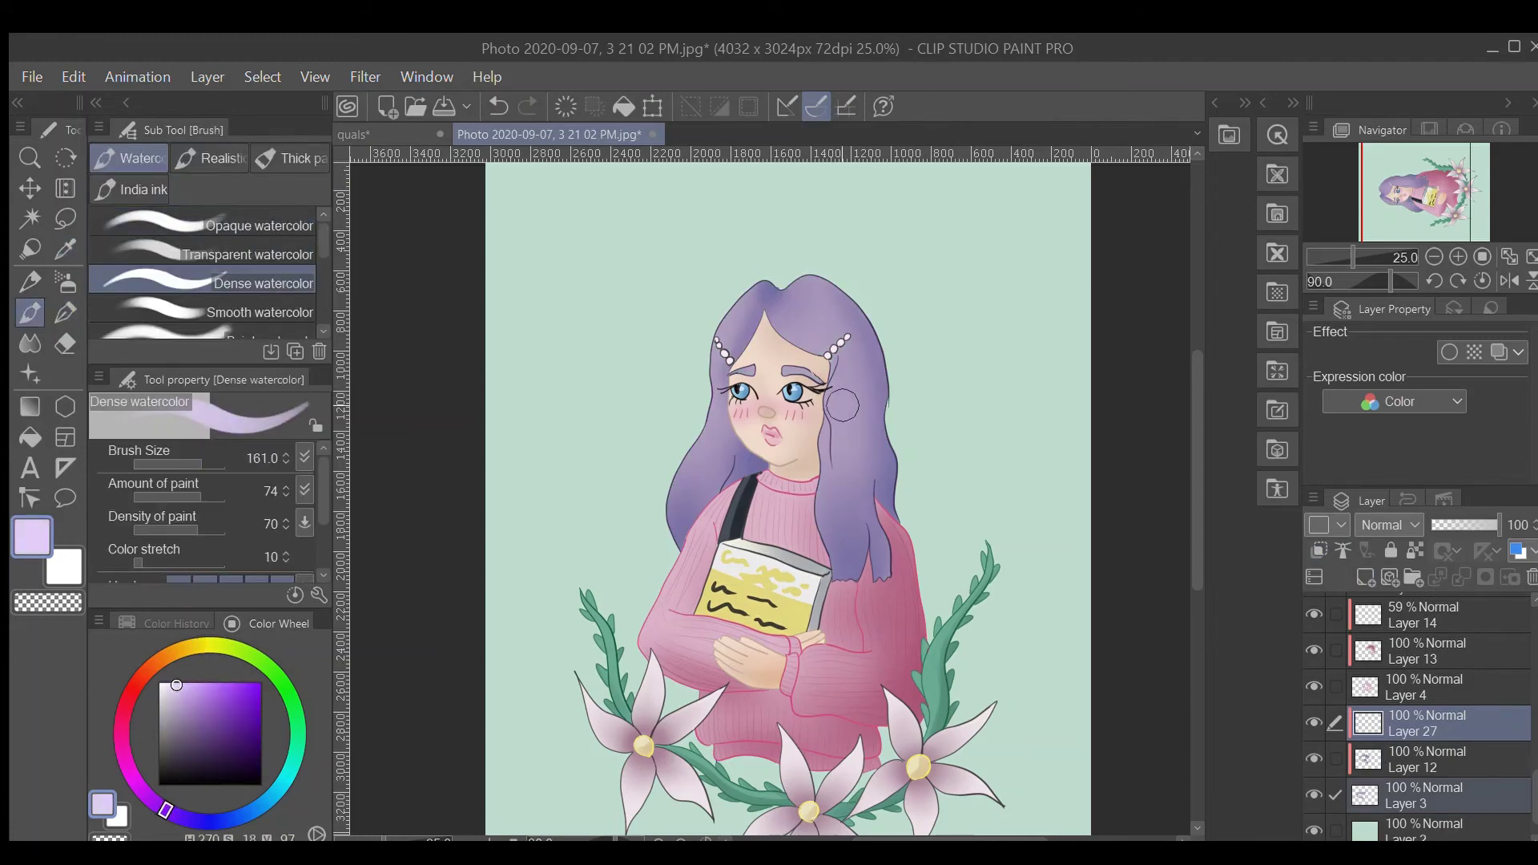
key(b)
drag(885, 370, 879, 408)
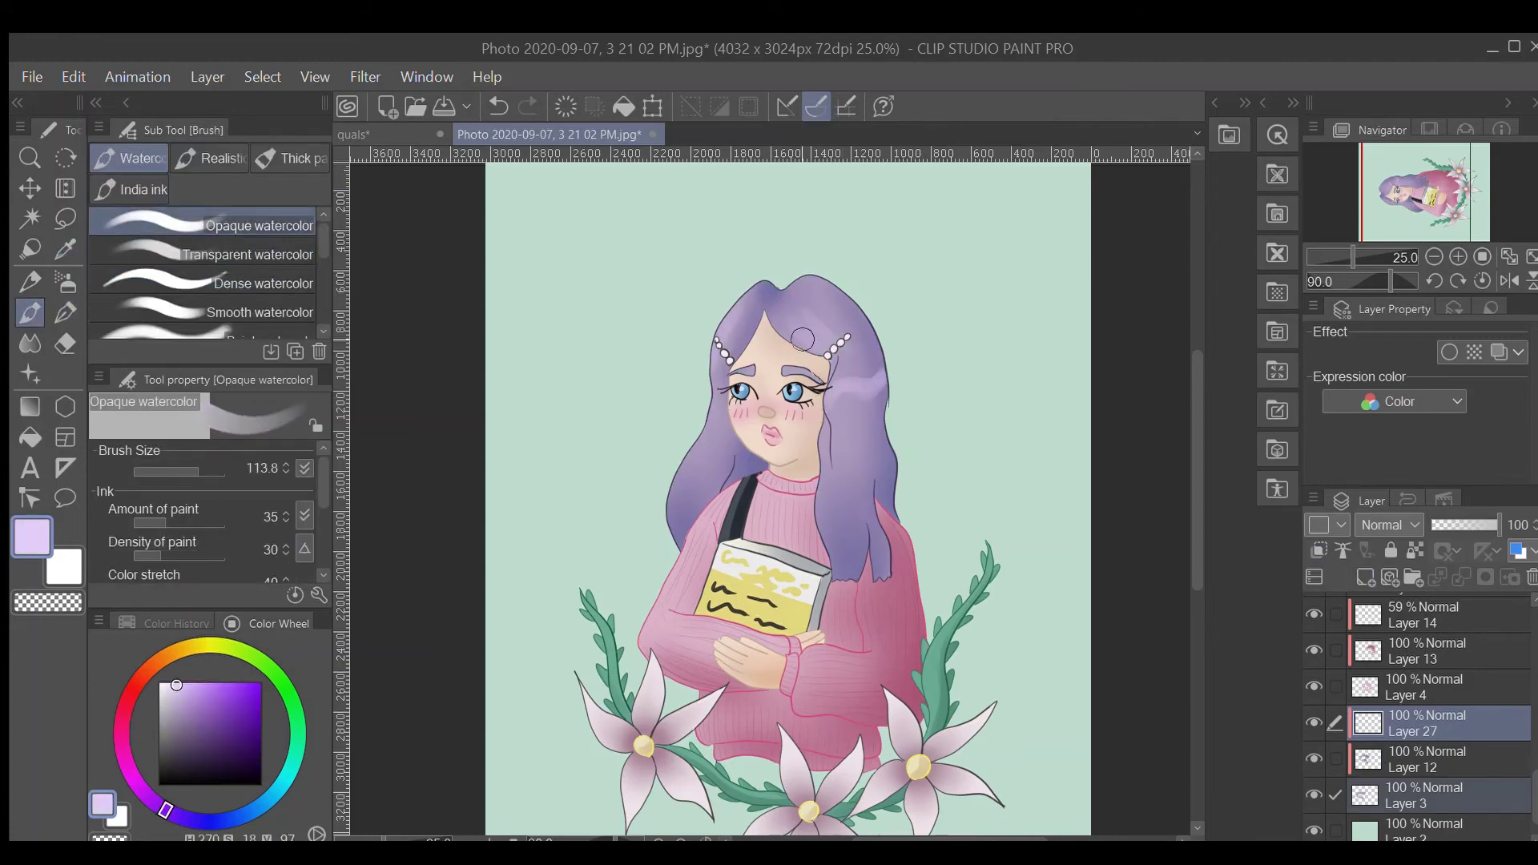
- Tint the lower lengths of the hair with pink using the soft airbrush, enlarging it to 456.7
key(b)
alt+click(832, 505)
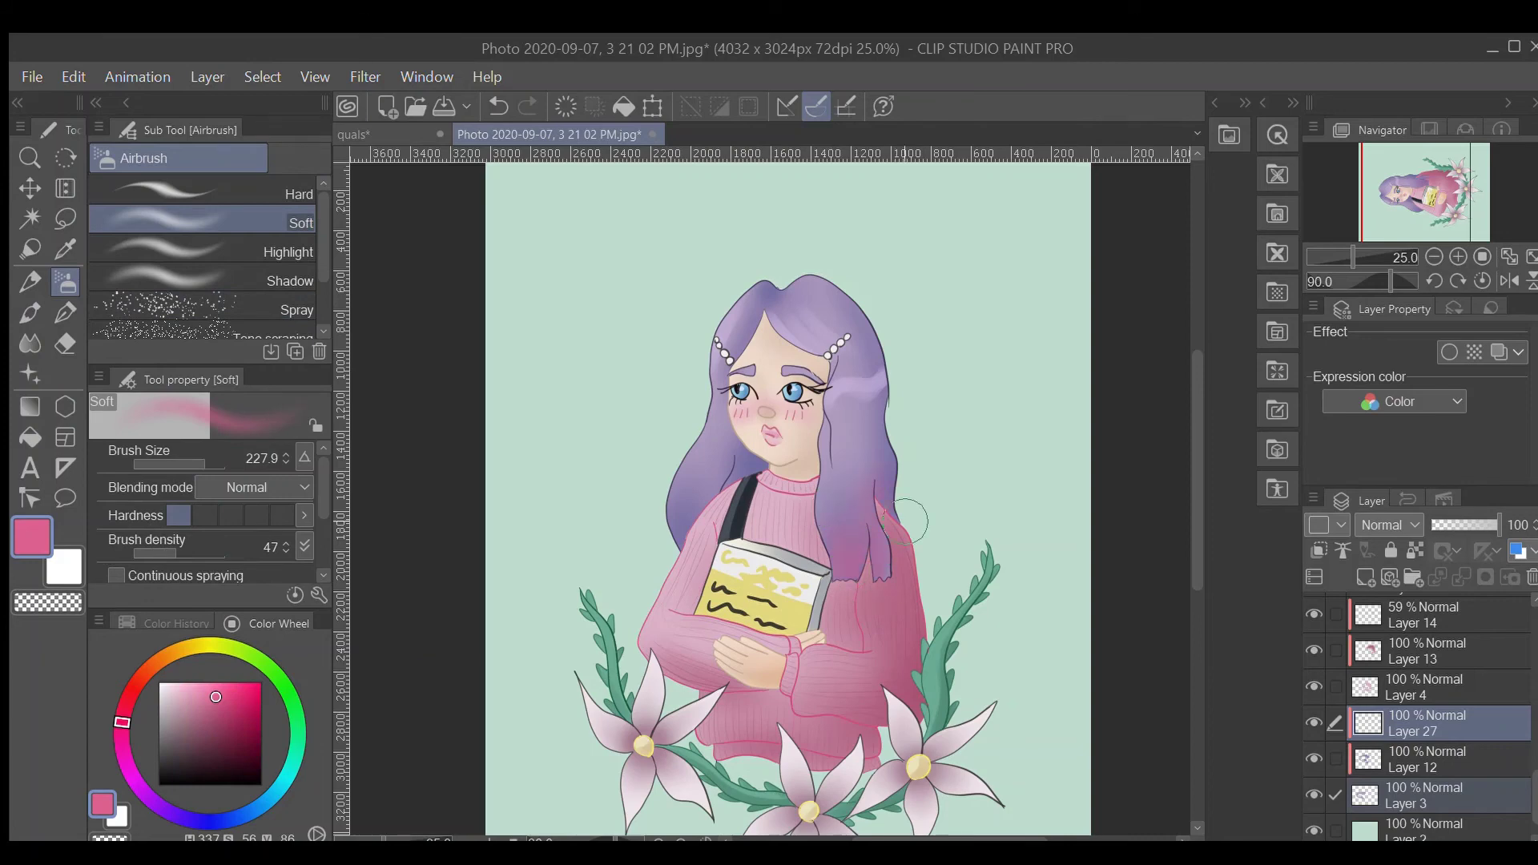
key(])
- Add a layer above Layer 27 and airbrush dark indigo softly around the lower hair on both sides at size 456.7
key(ctrl+shift+n)
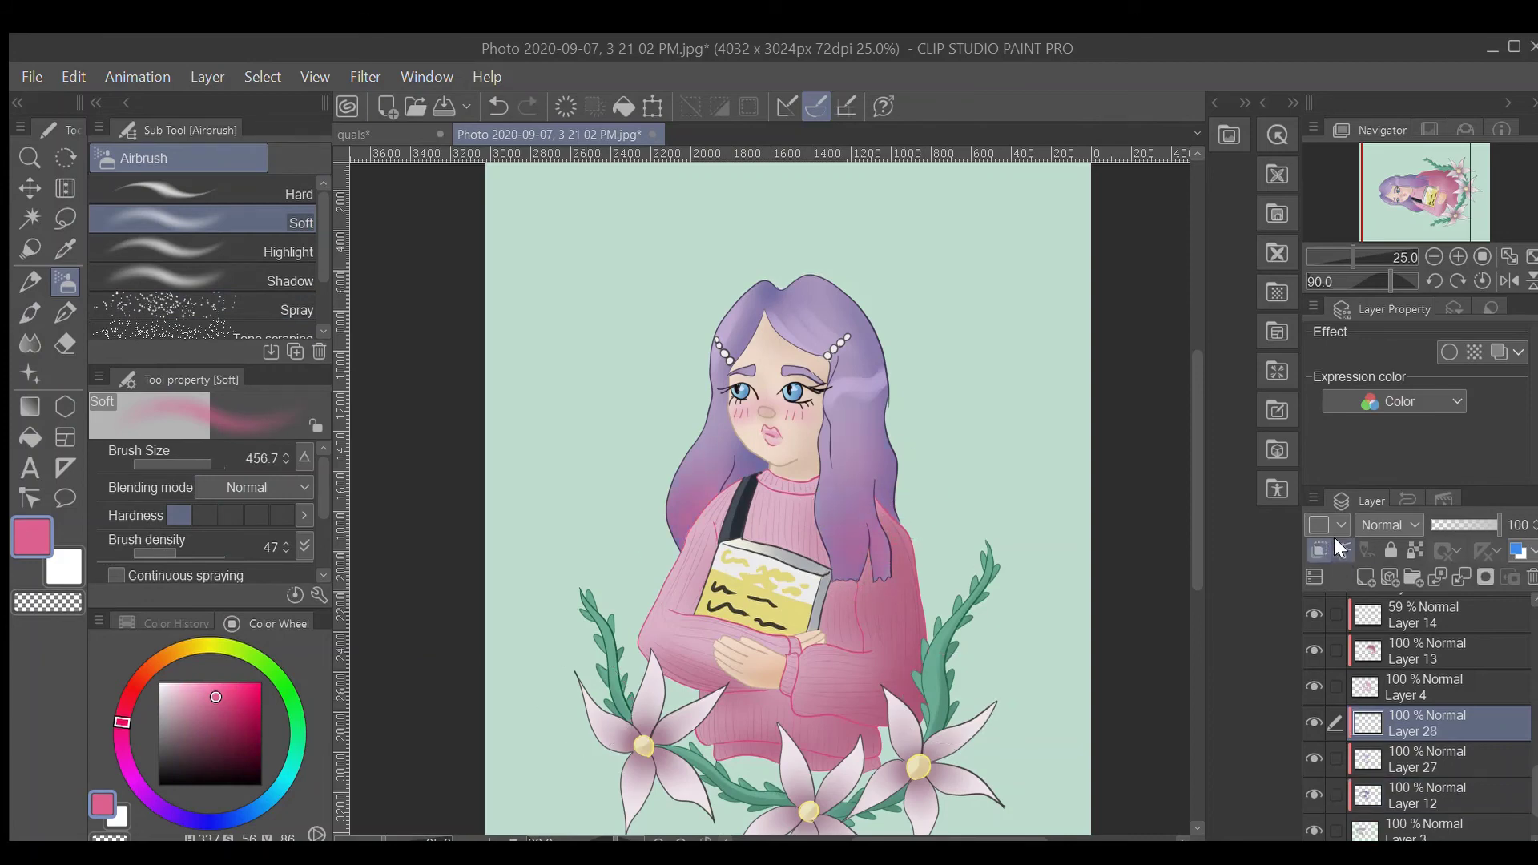
key(b)
alt+click(811, 418)
key(p)
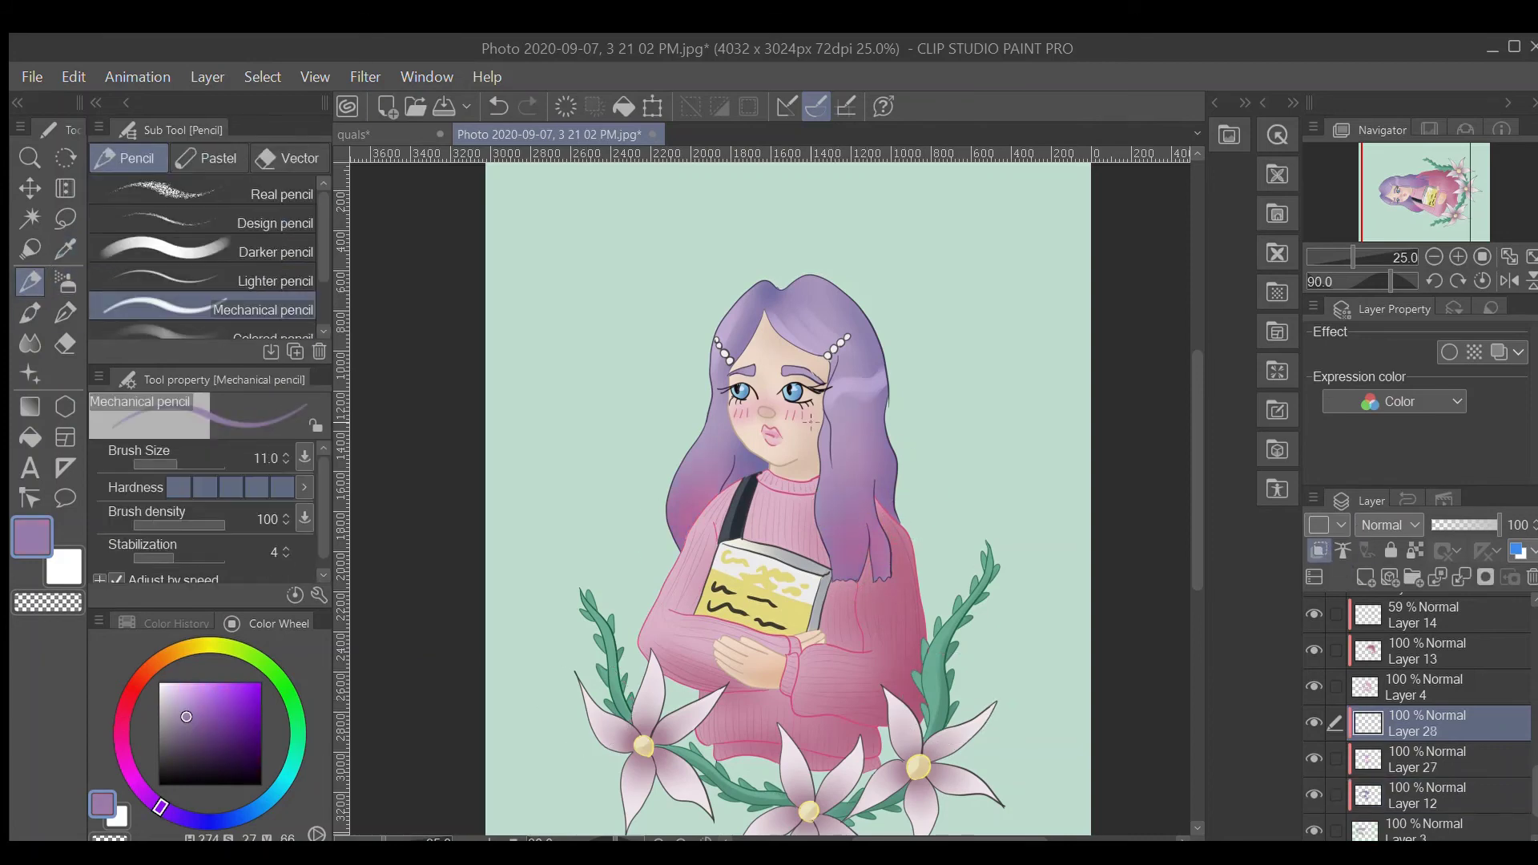
key(b)
alt+click(903, 530)
mouse_move(905, 521)
mouse_down()
mouse_move(689, 513)
mouse_move(705, 497)
mouse_up()
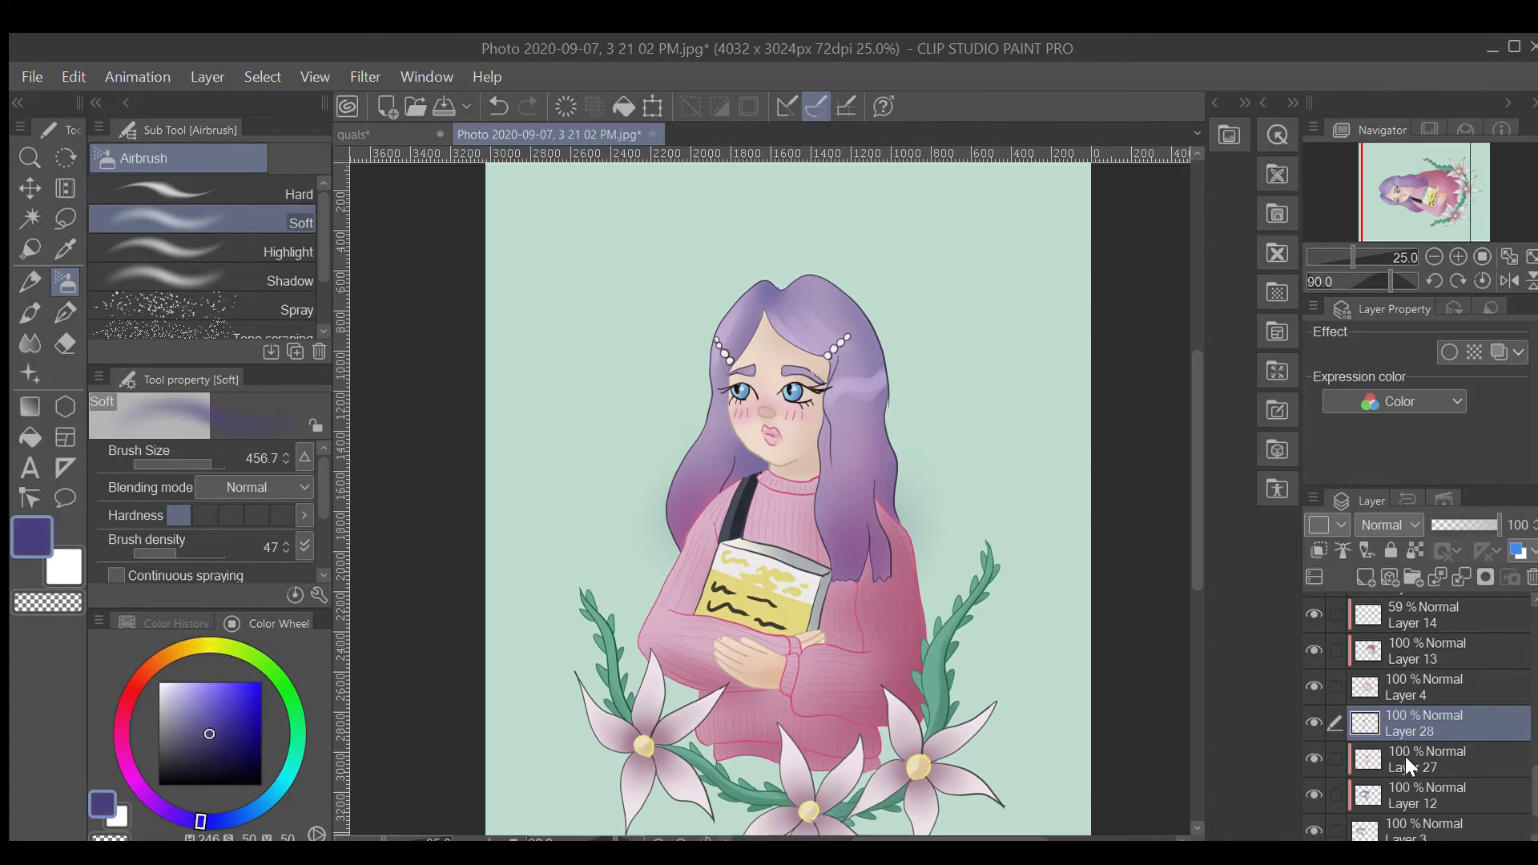
- Shade the hair parting on Layer 27 with a muted plum using the soft airbrush at size 227.9
click(1409, 767)
key([)
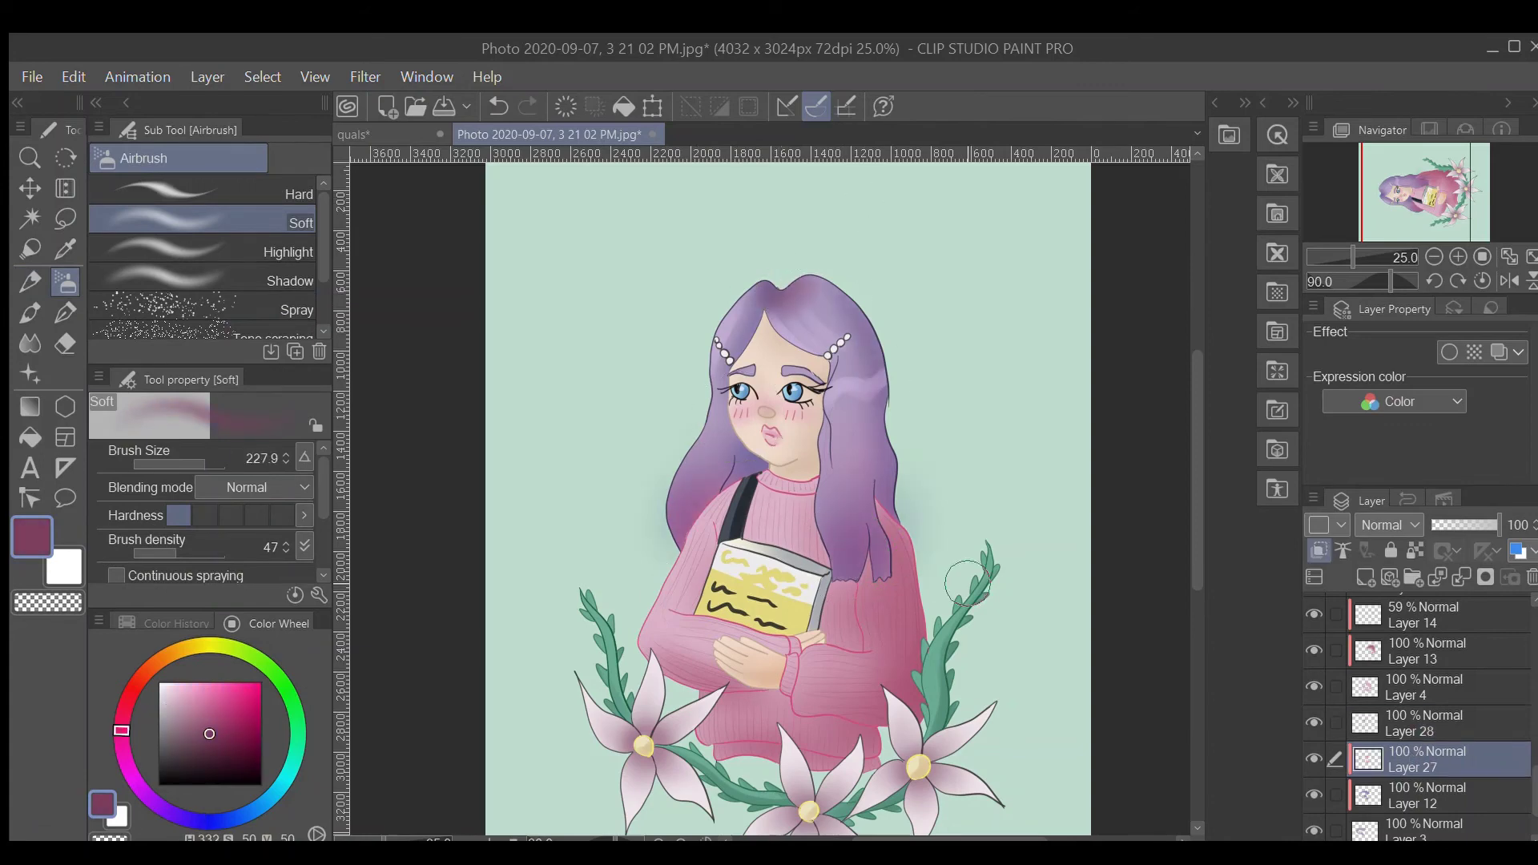
scroll(968, 583, up, 3)
- Deepen the hair shadows on Layer 12 with dark violet using the Opaque watercolor brush at size 73.7
click(1410, 795)
key(b)
alt+click(831, 455)
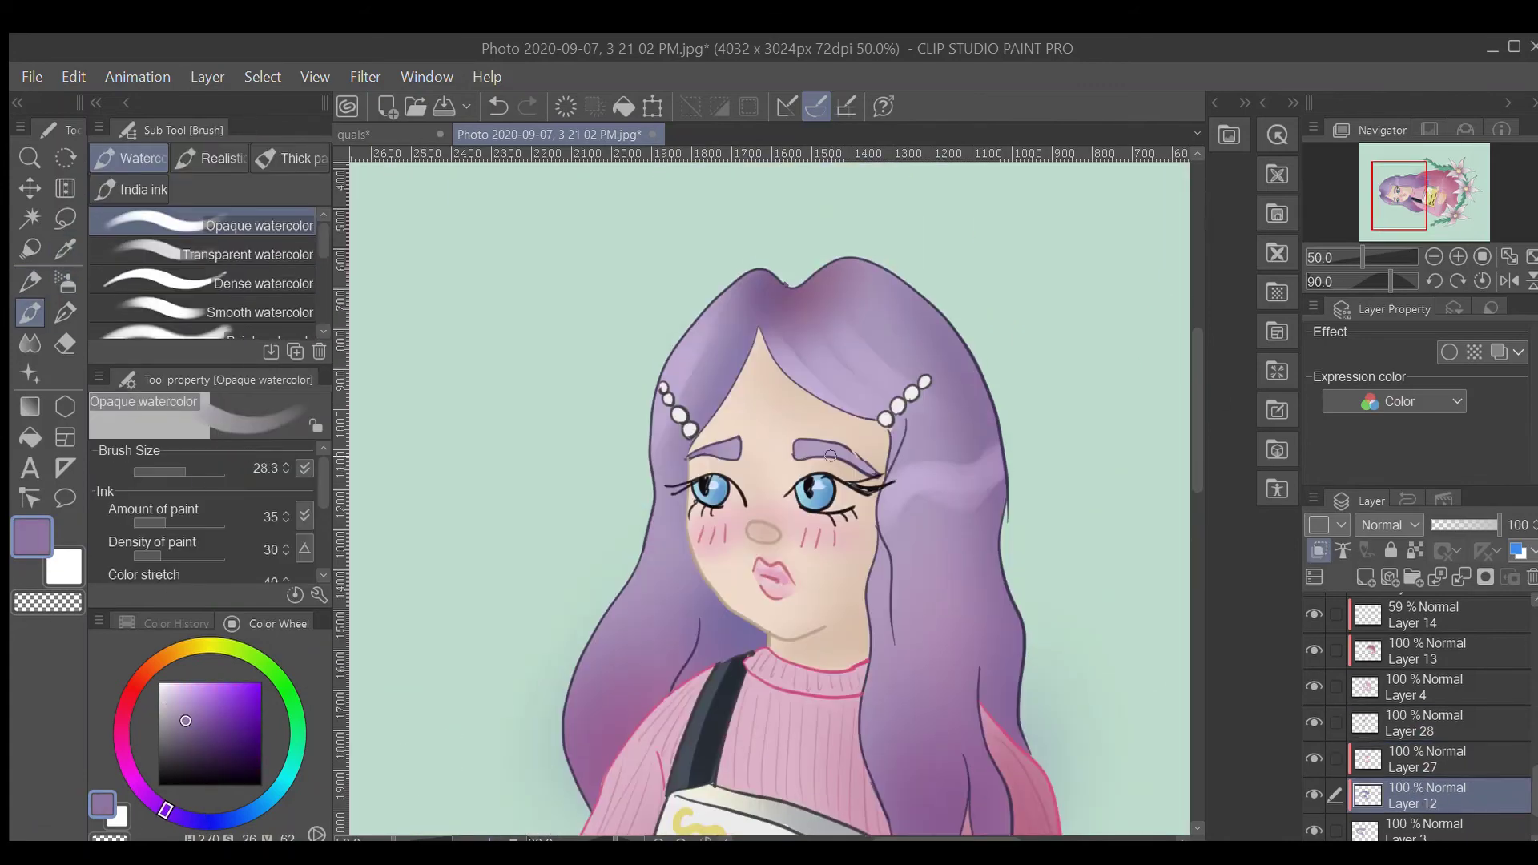
click(202, 735)
key(])
scroll(698, 553, down, 3)
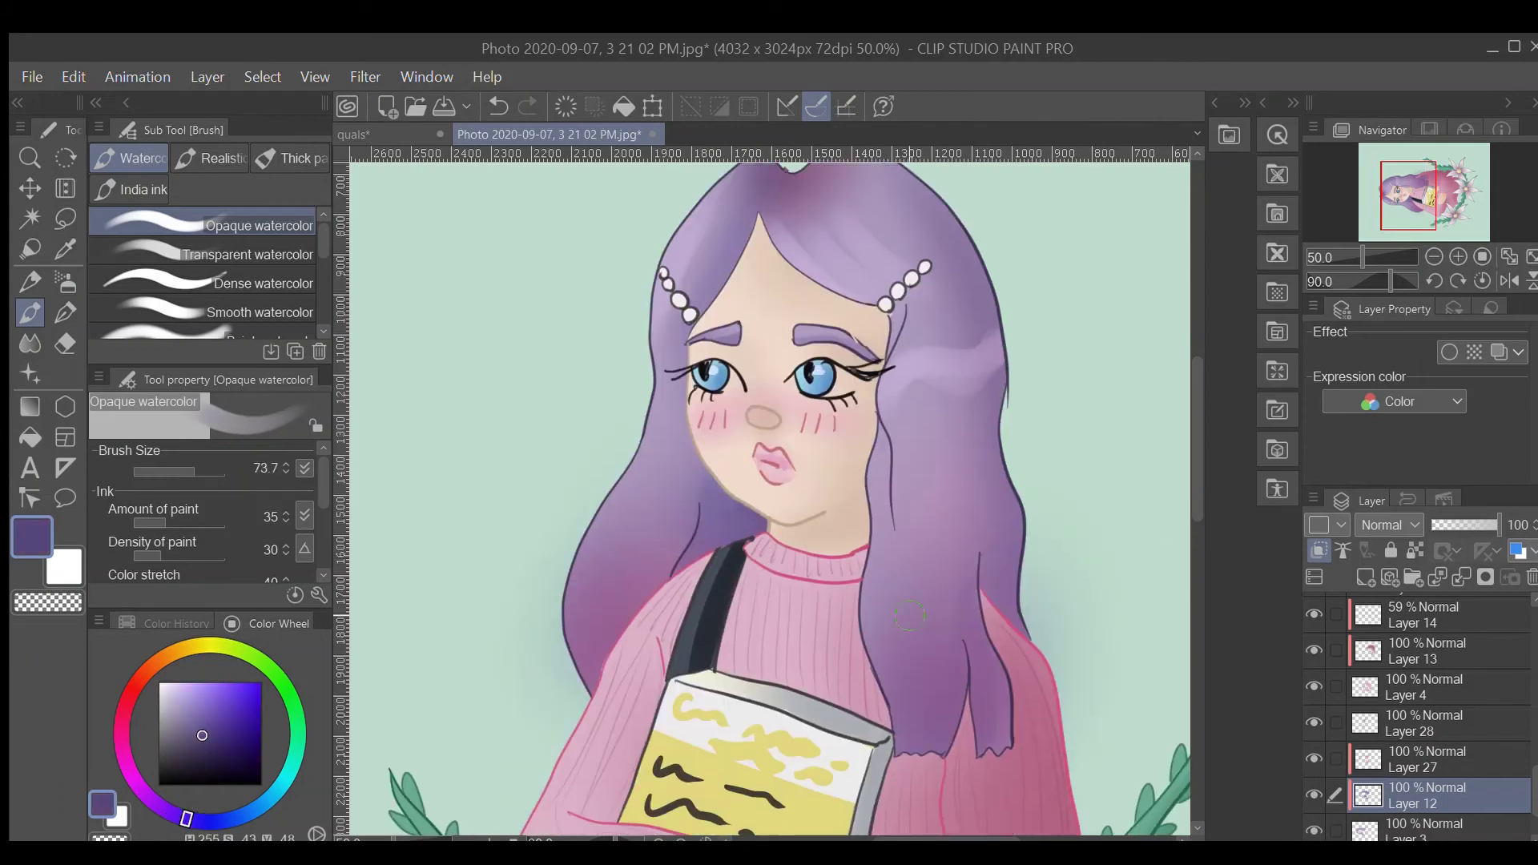
scroll(1000, 577, down, 2)
alt+click(582, 506)
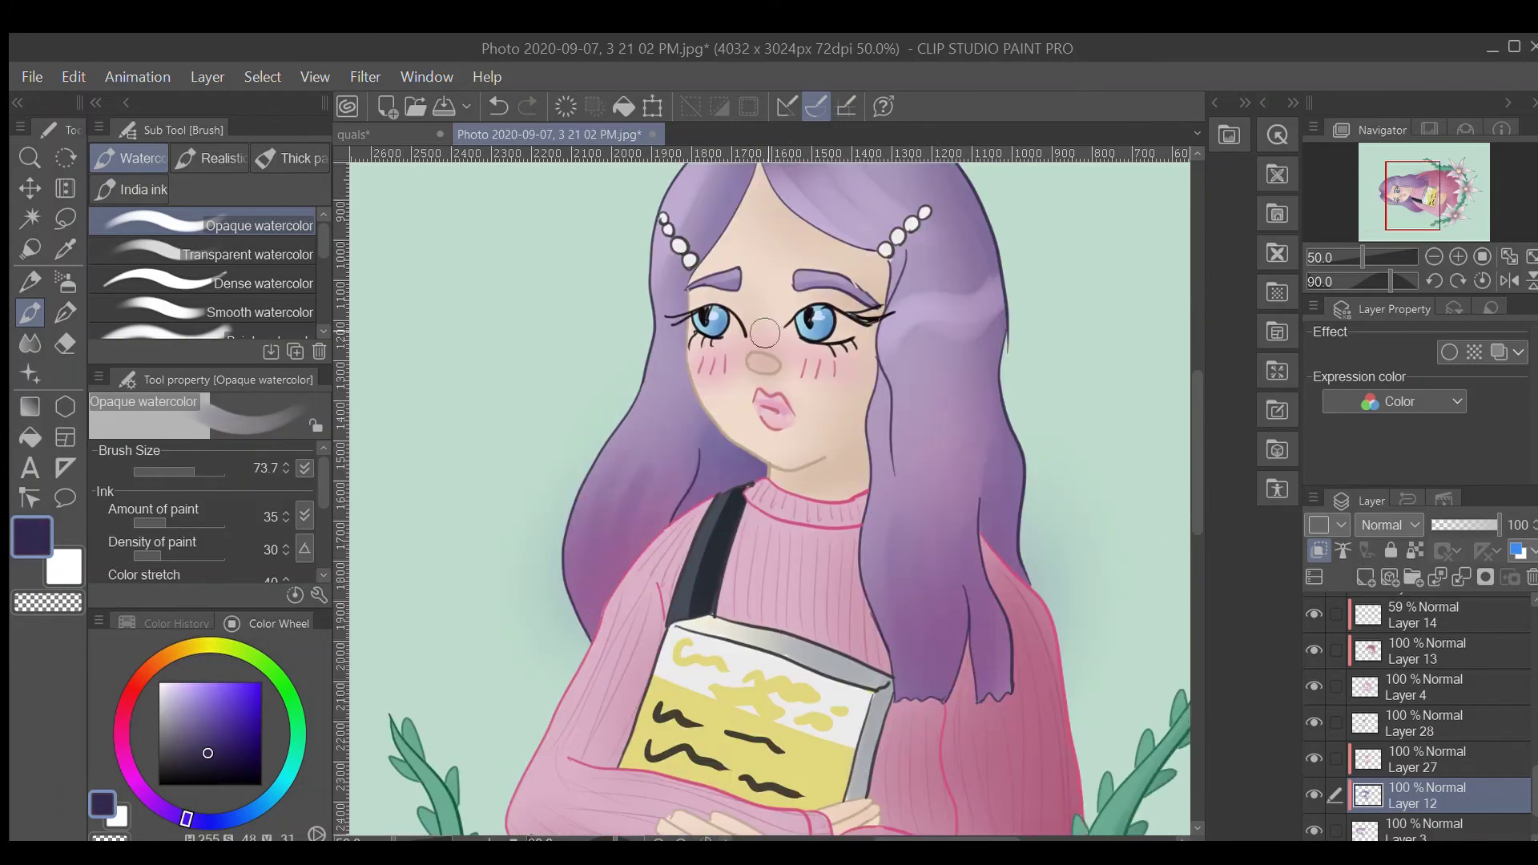
- Fill the gap between the sweater hem and the garland with dark indigo on a new layer, and ready the soft airbrush with near-black
scroll(1182, 564, down, 3)
scroll(1190, 527, up, 3)
click(1365, 577)
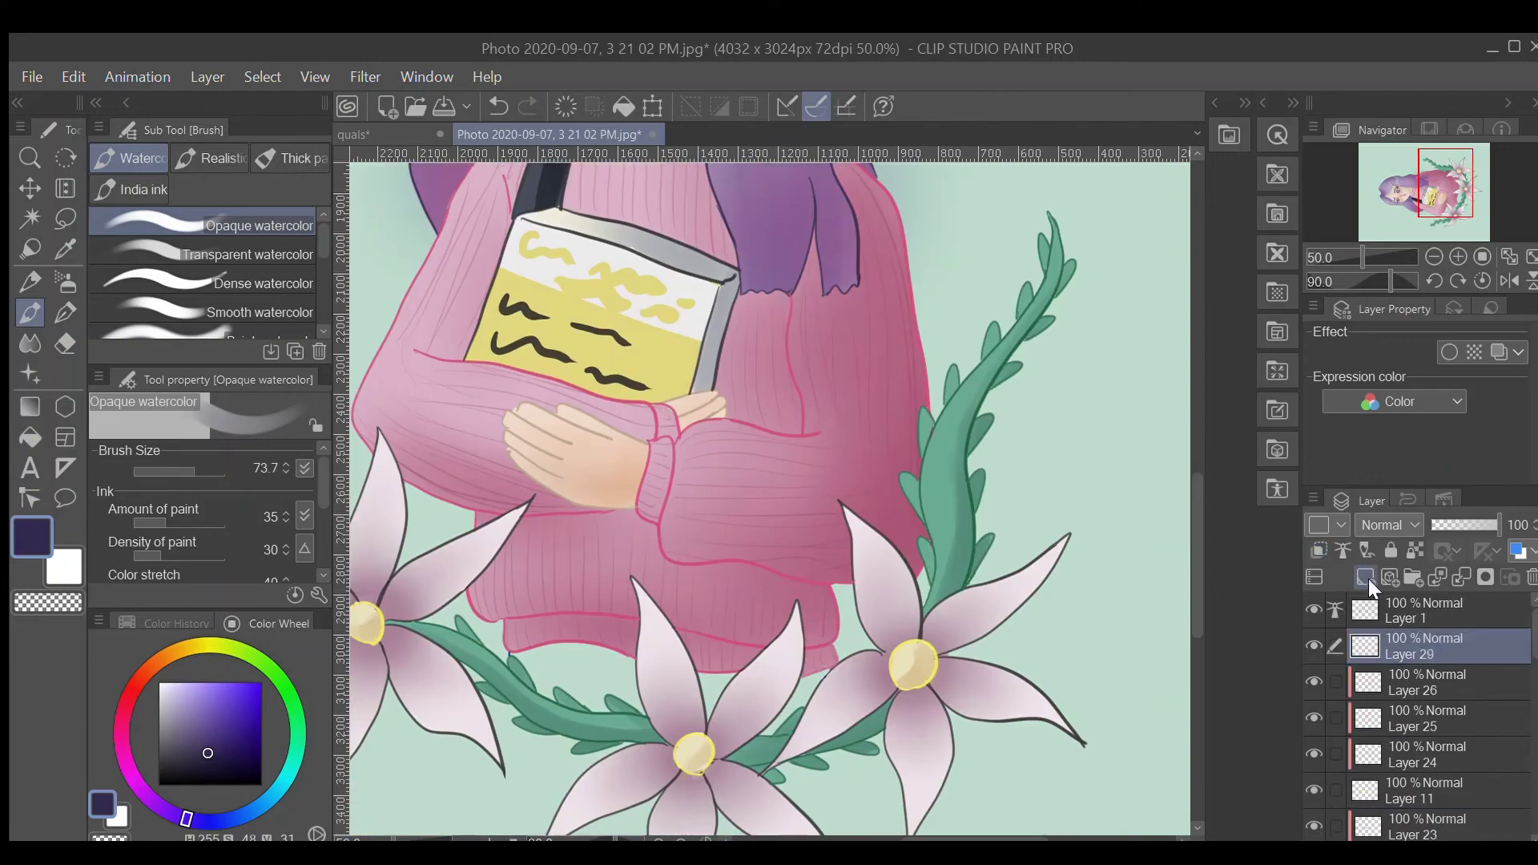
key(g)
click(785, 693)
key(b)
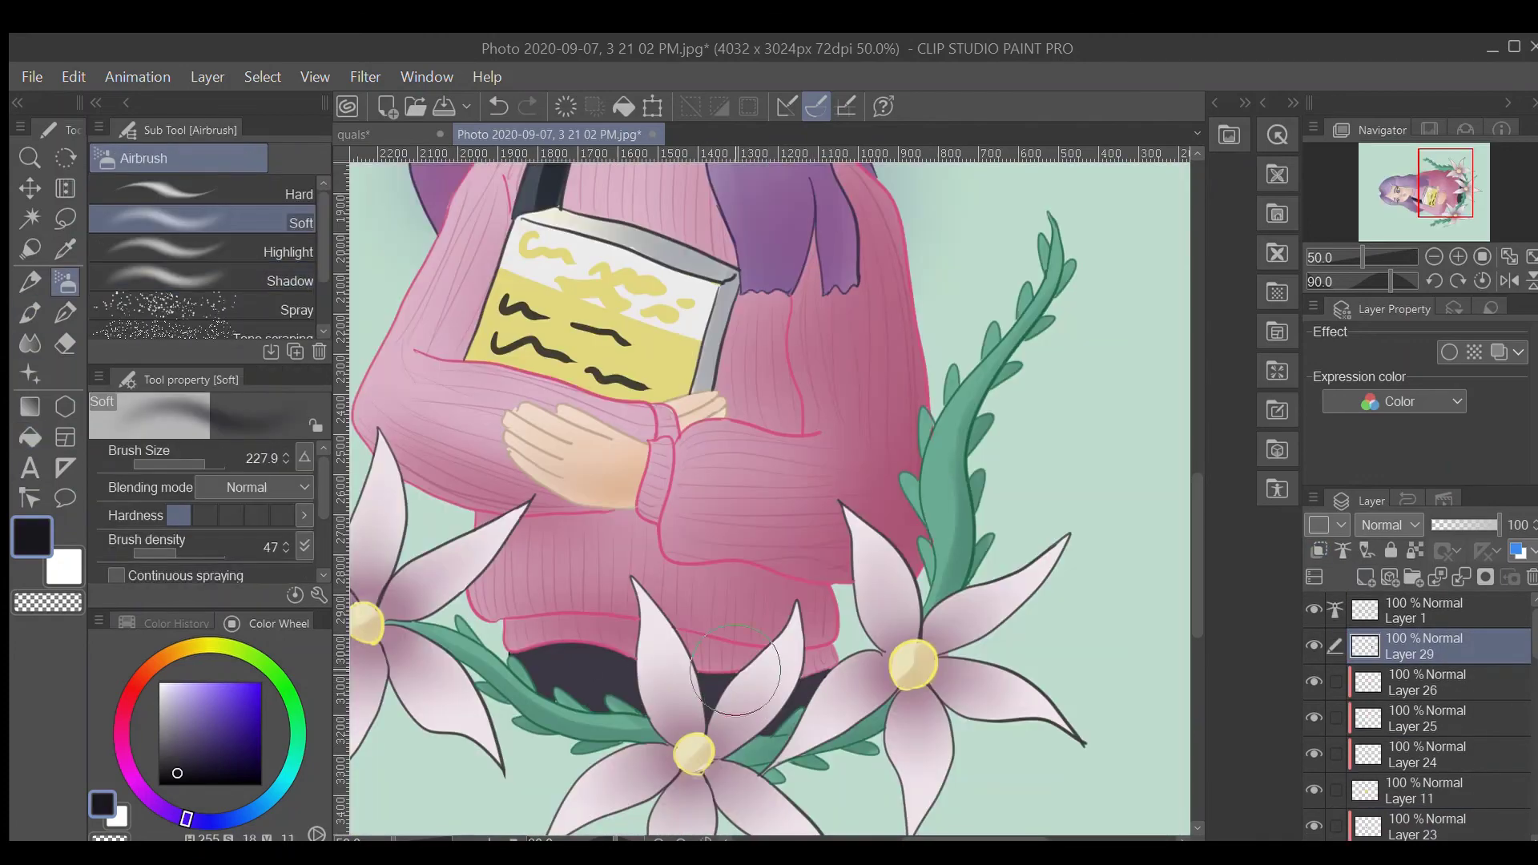
- Airbrush near-black shading over the dark gap beneath the sweater hem on a new layer clipped to Layer 29
click(1364, 577)
scroll(1191, 535, down, 2)
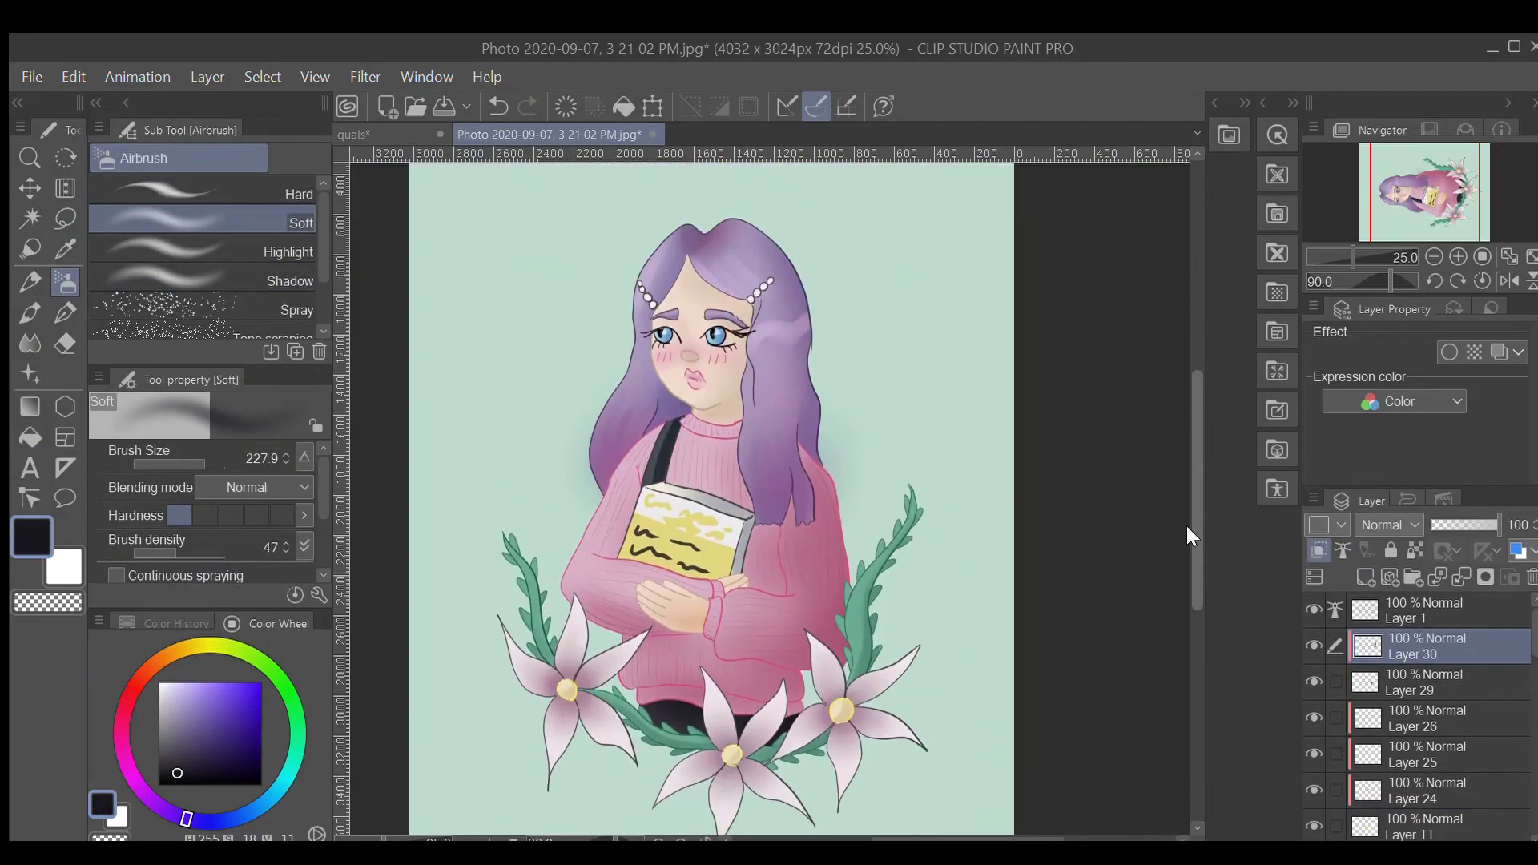
scroll(1410, 720, down, 2)
- Paint the lips a deeper muted rose on a new layer below Layer 1, using the Opaque watercolor brush at size 20
click(1326, 689)
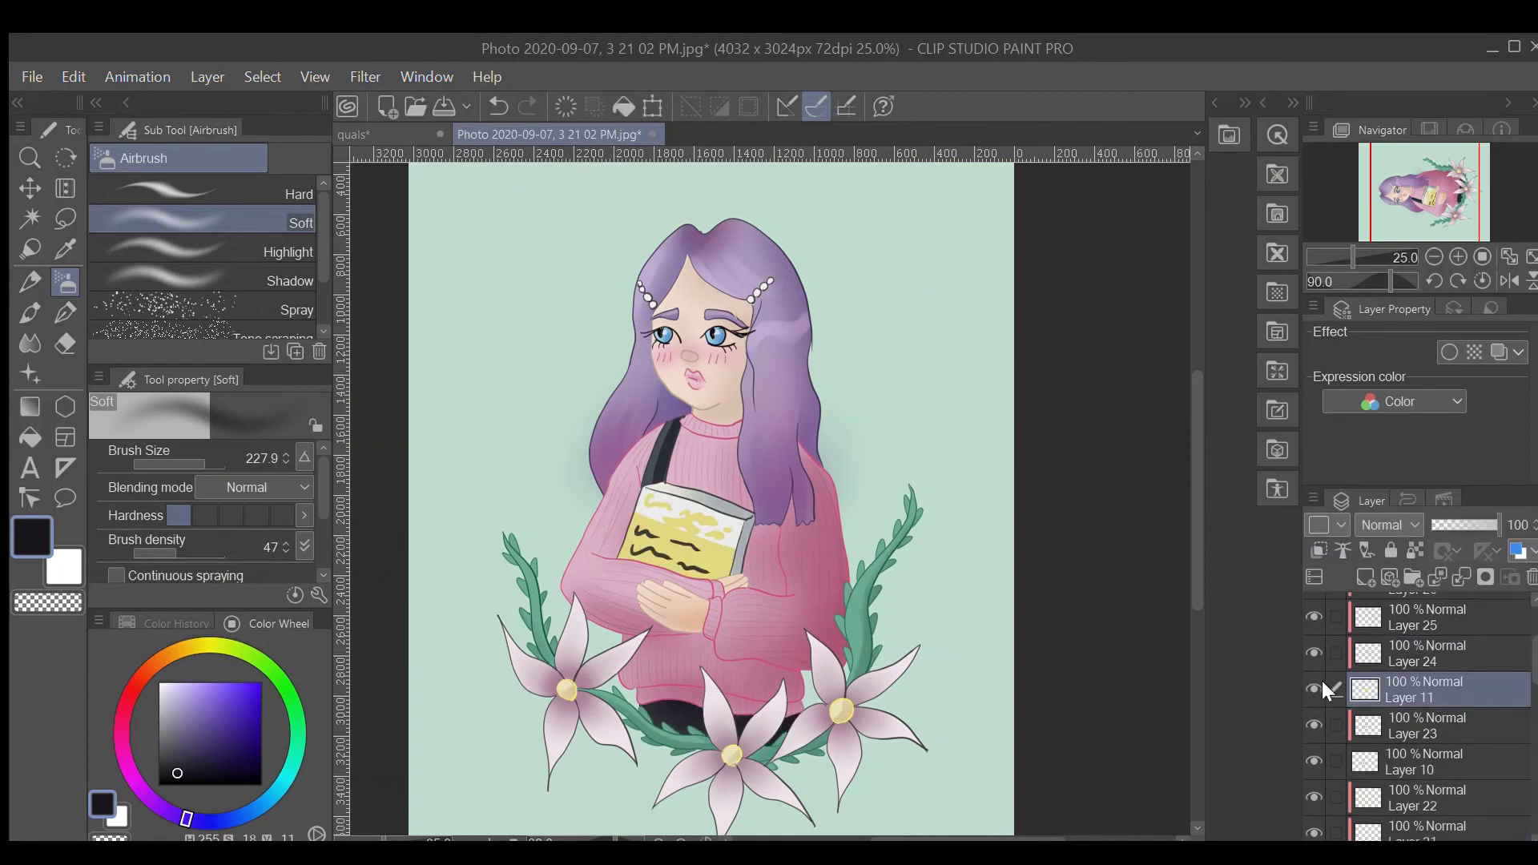
scroll(1410, 688, up, 3)
scroll(814, 454, up, 3)
scroll(513, 240, up, 1)
scroll(423, 406, down, 1)
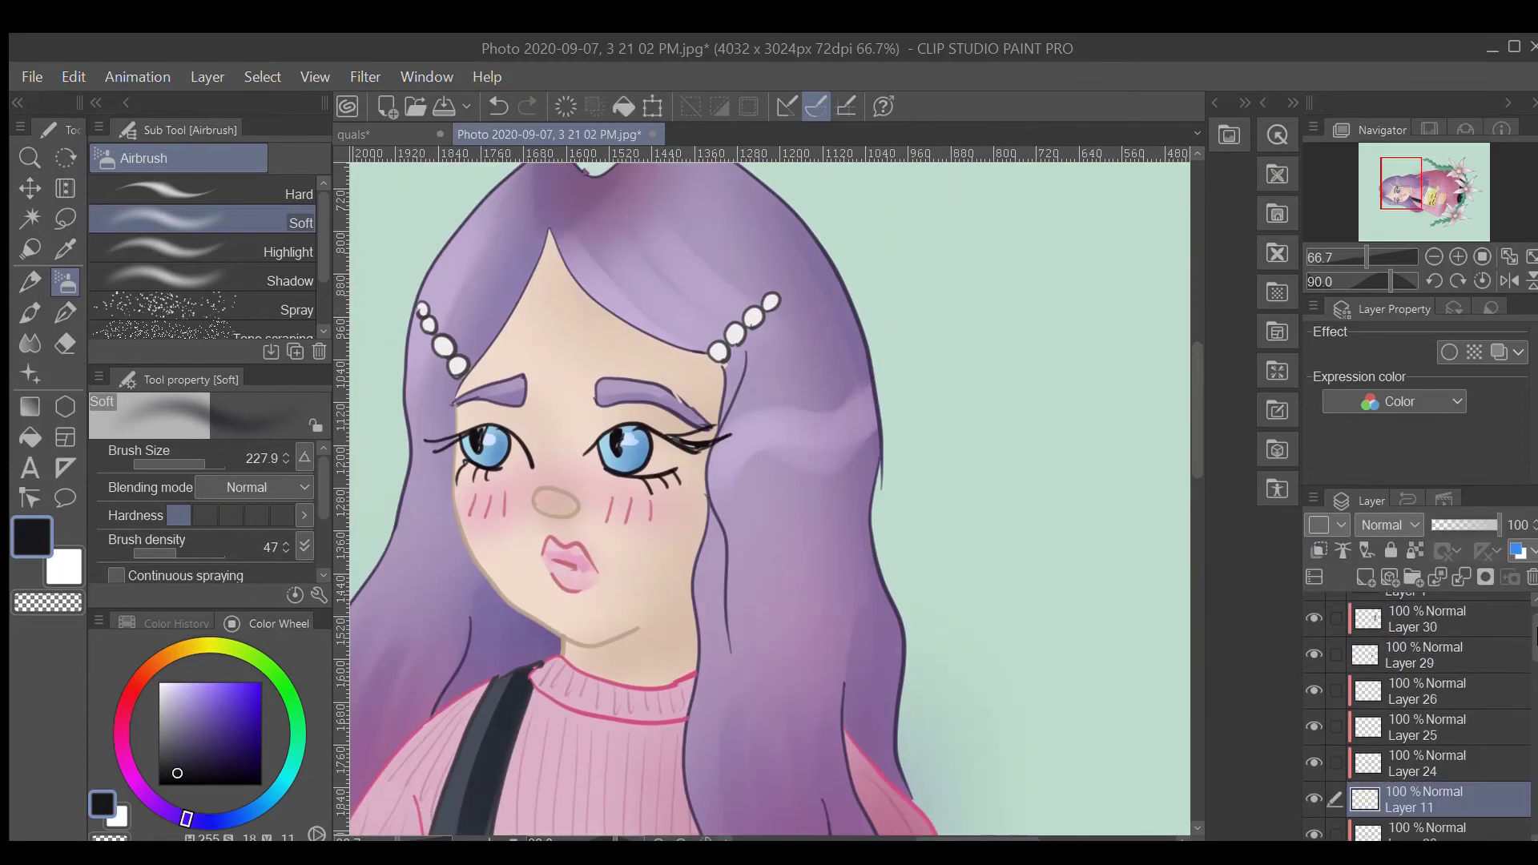
click(1418, 594)
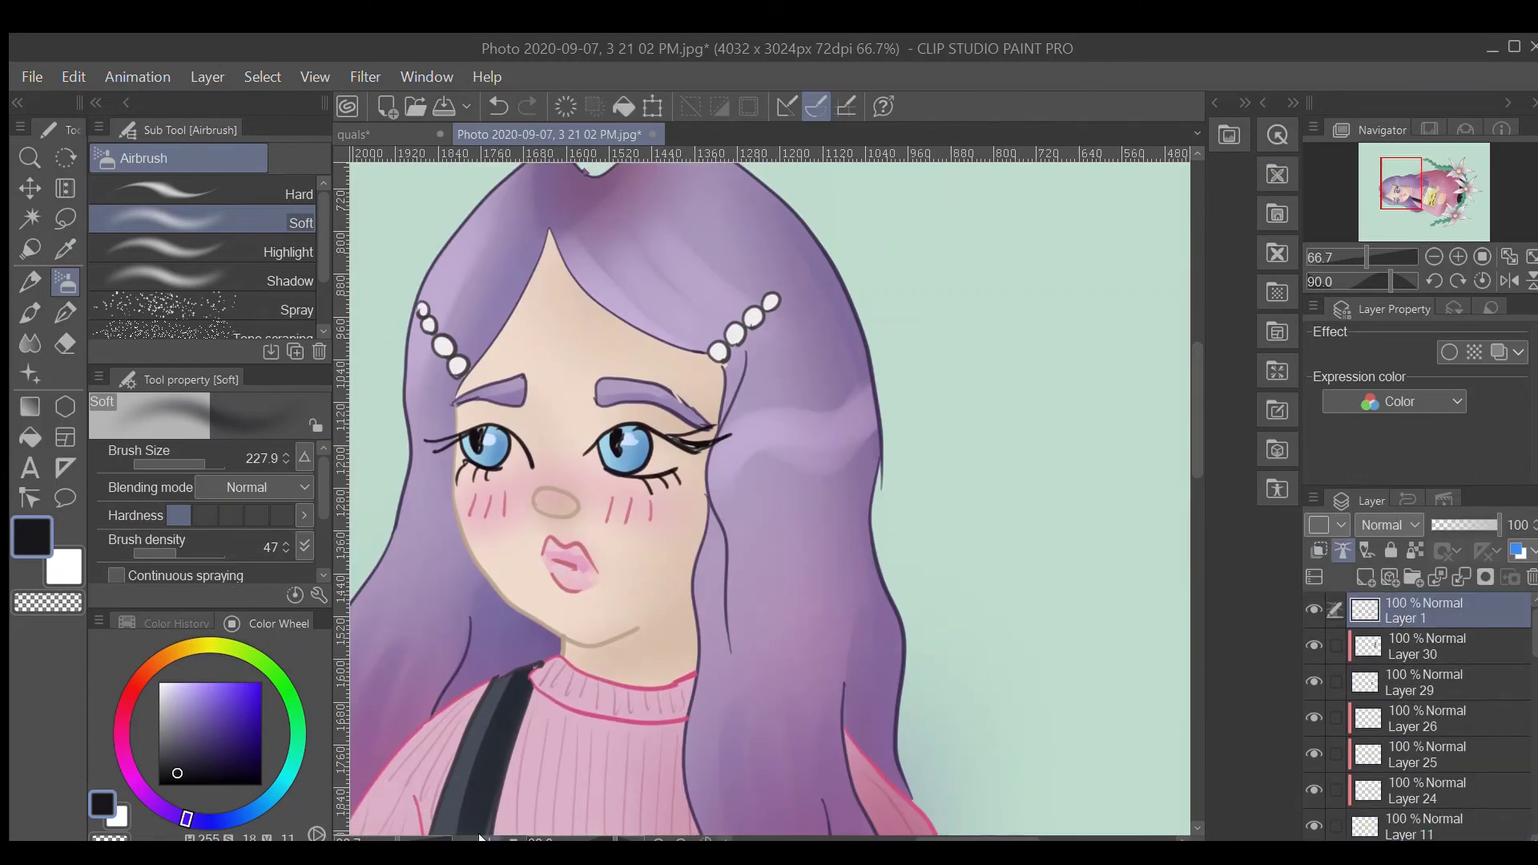
scroll(801, 480, up, 2)
key(i)
click(486, 506)
key(p)
click(265, 310)
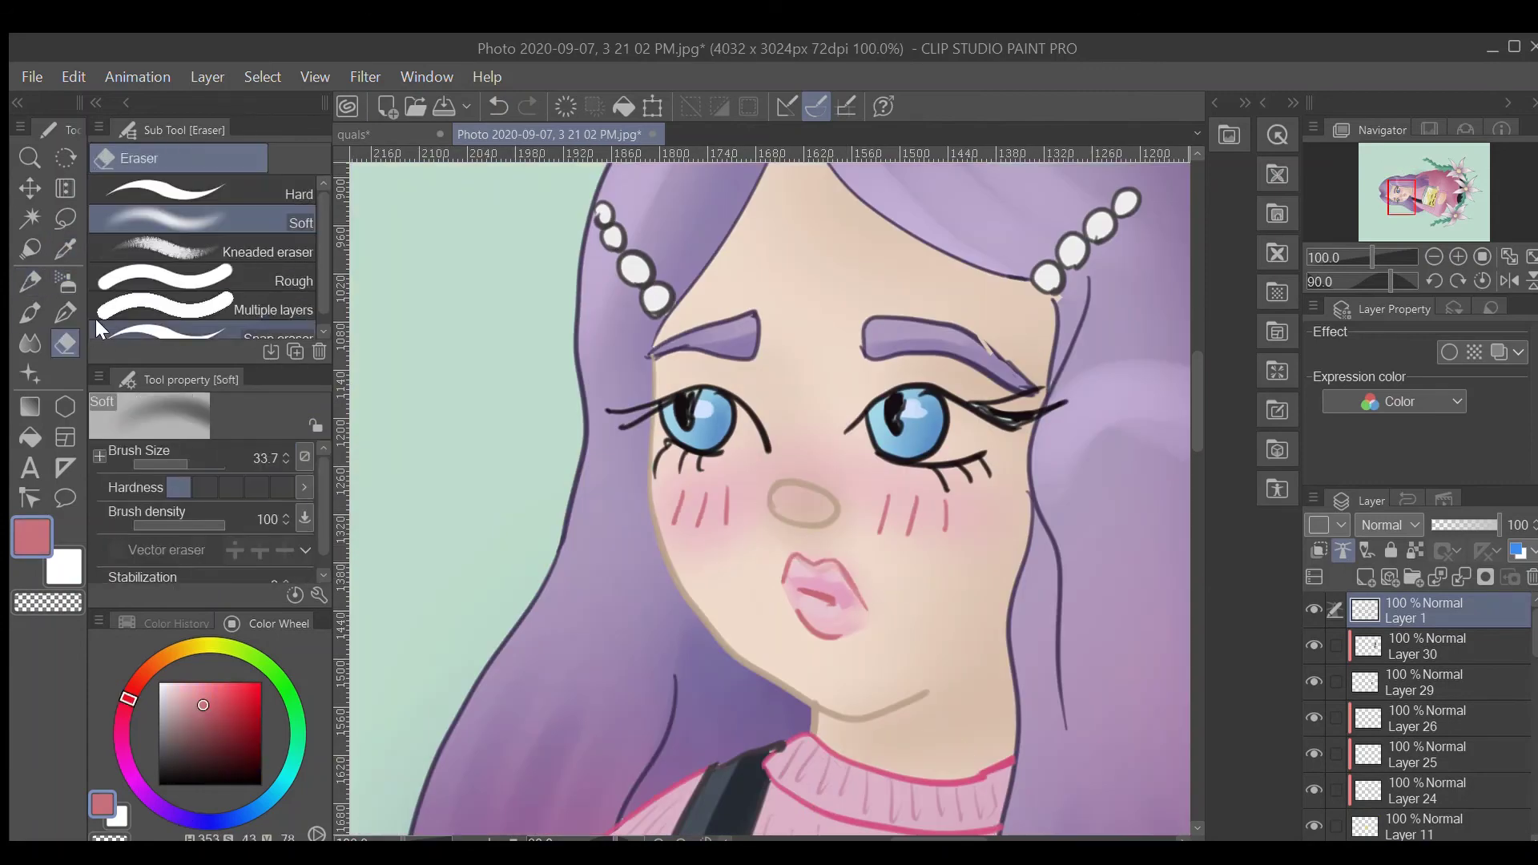
key(ctrl+shift+n)
click(29, 312)
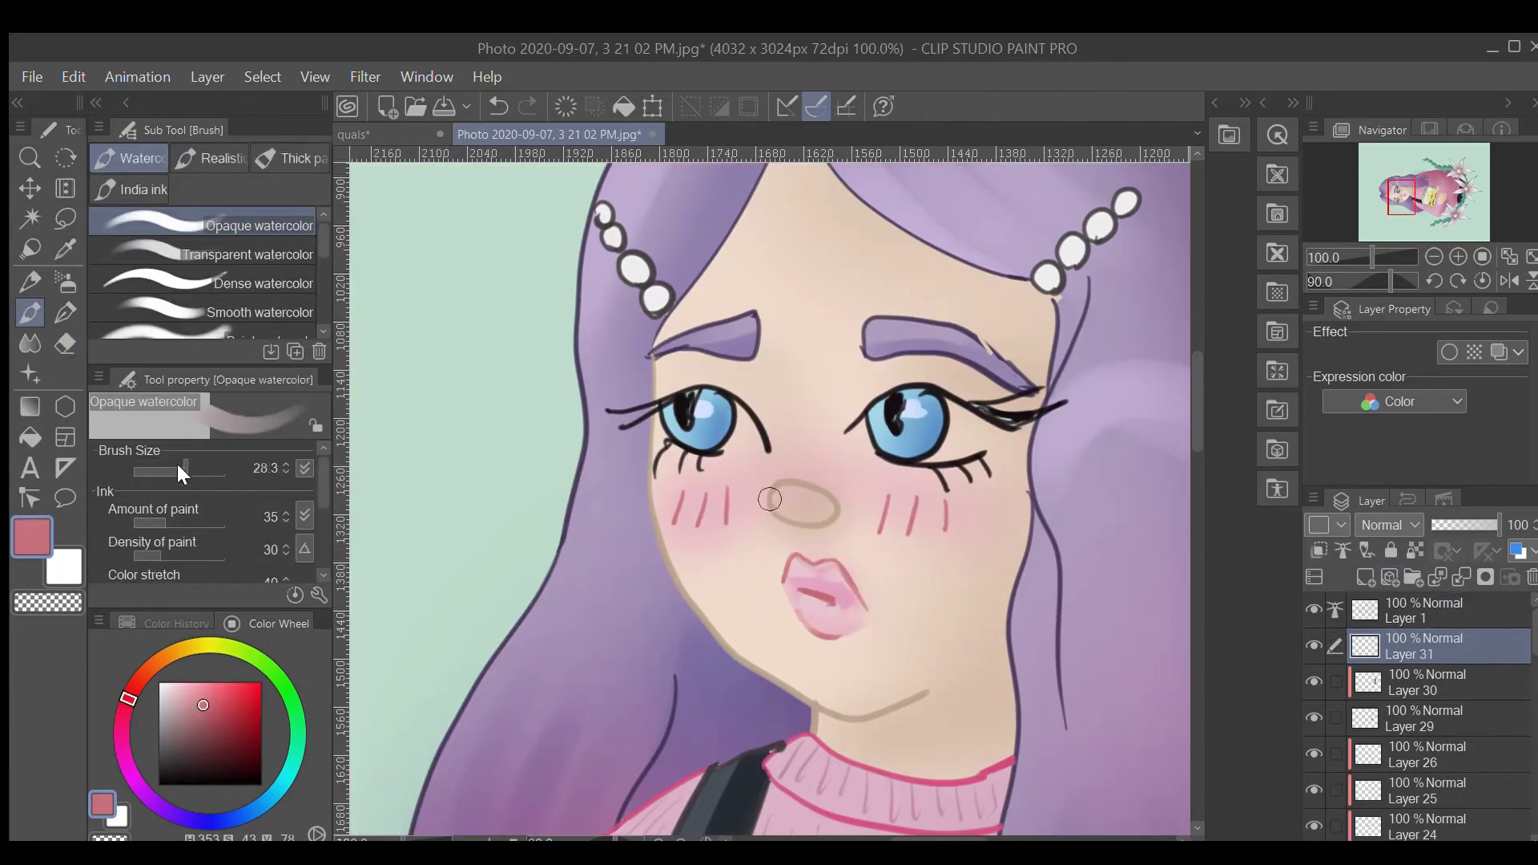
alt+click(840, 600)
key(bracketleft)
key(bracketleft)
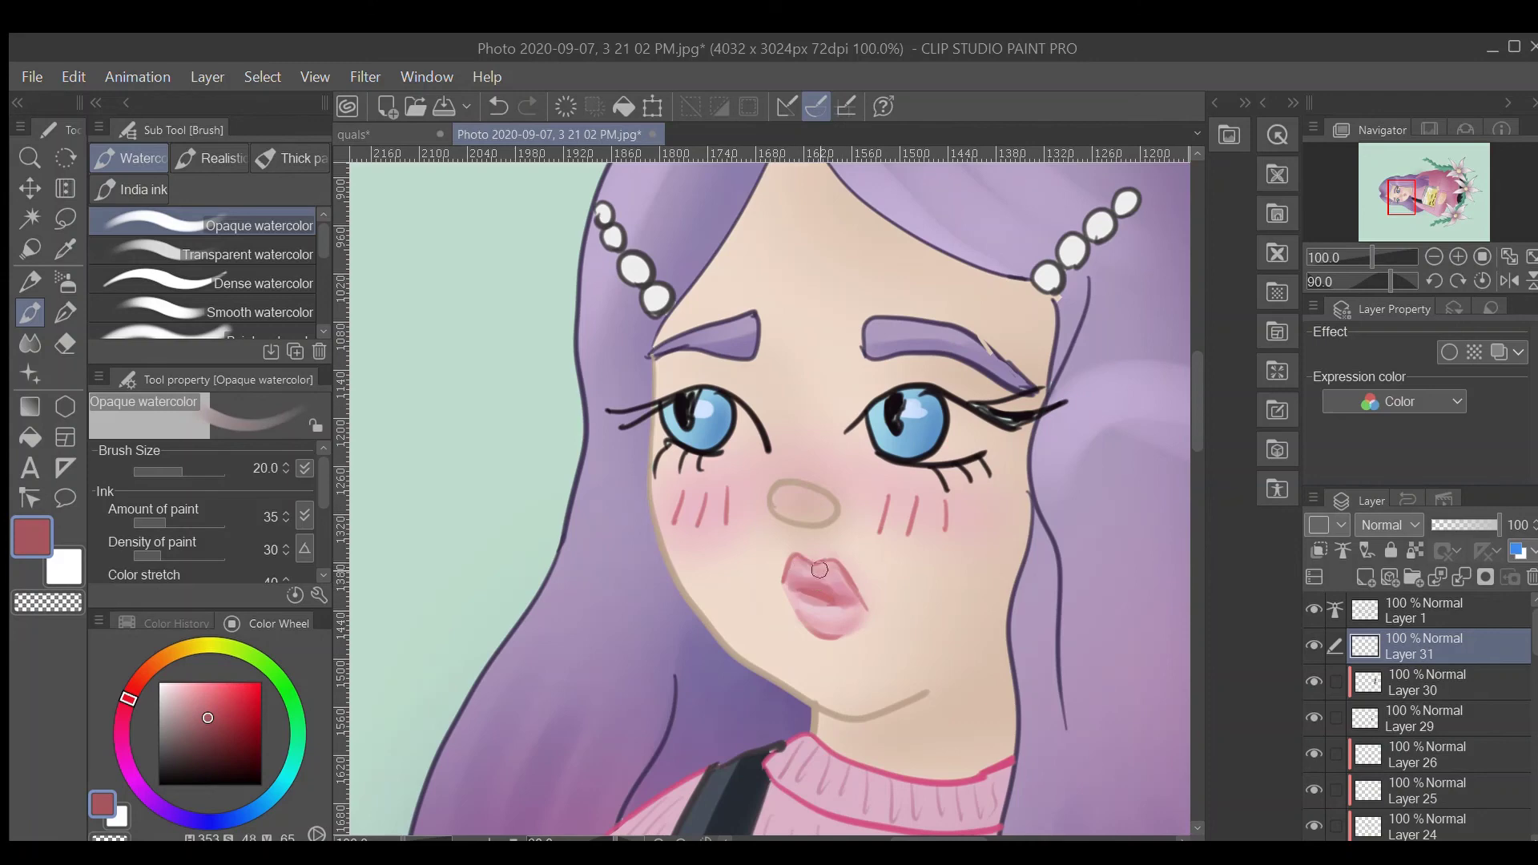
scroll(892, 575, down, 3)
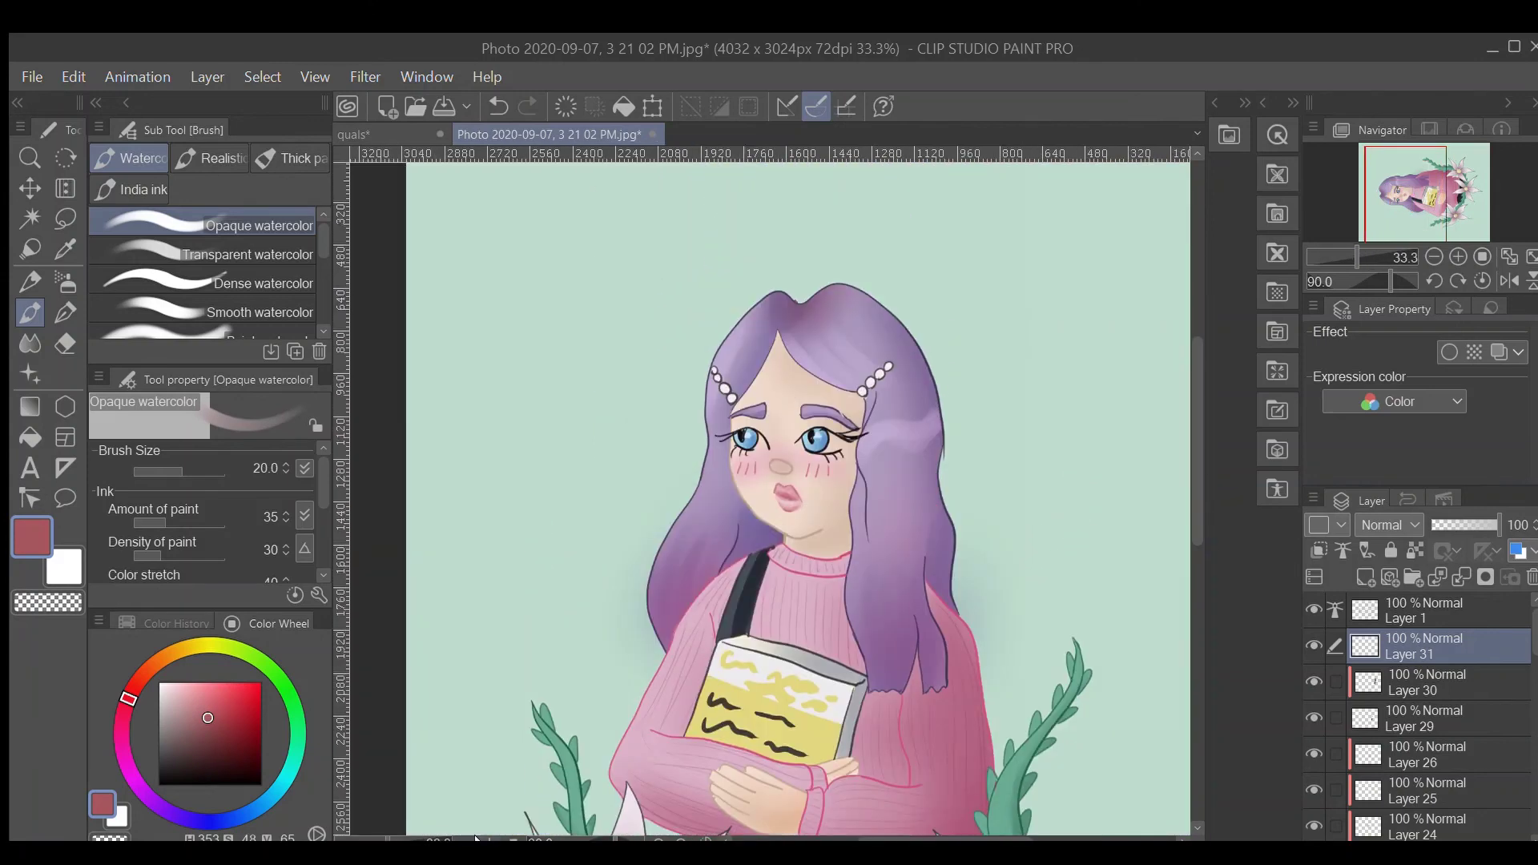
- Fill the whites of both eyes with white on another new layer, using the Opaque watercolor brush at size 20
scroll(1185, 513, up, 2)
key(ctrl+shift+n)
alt+click(681, 392)
mouse_move(741, 490)
mouse_down()
mouse_move(765, 513)
mouse_move(837, 513)
mouse_up()
drag(877, 485, 913, 519)
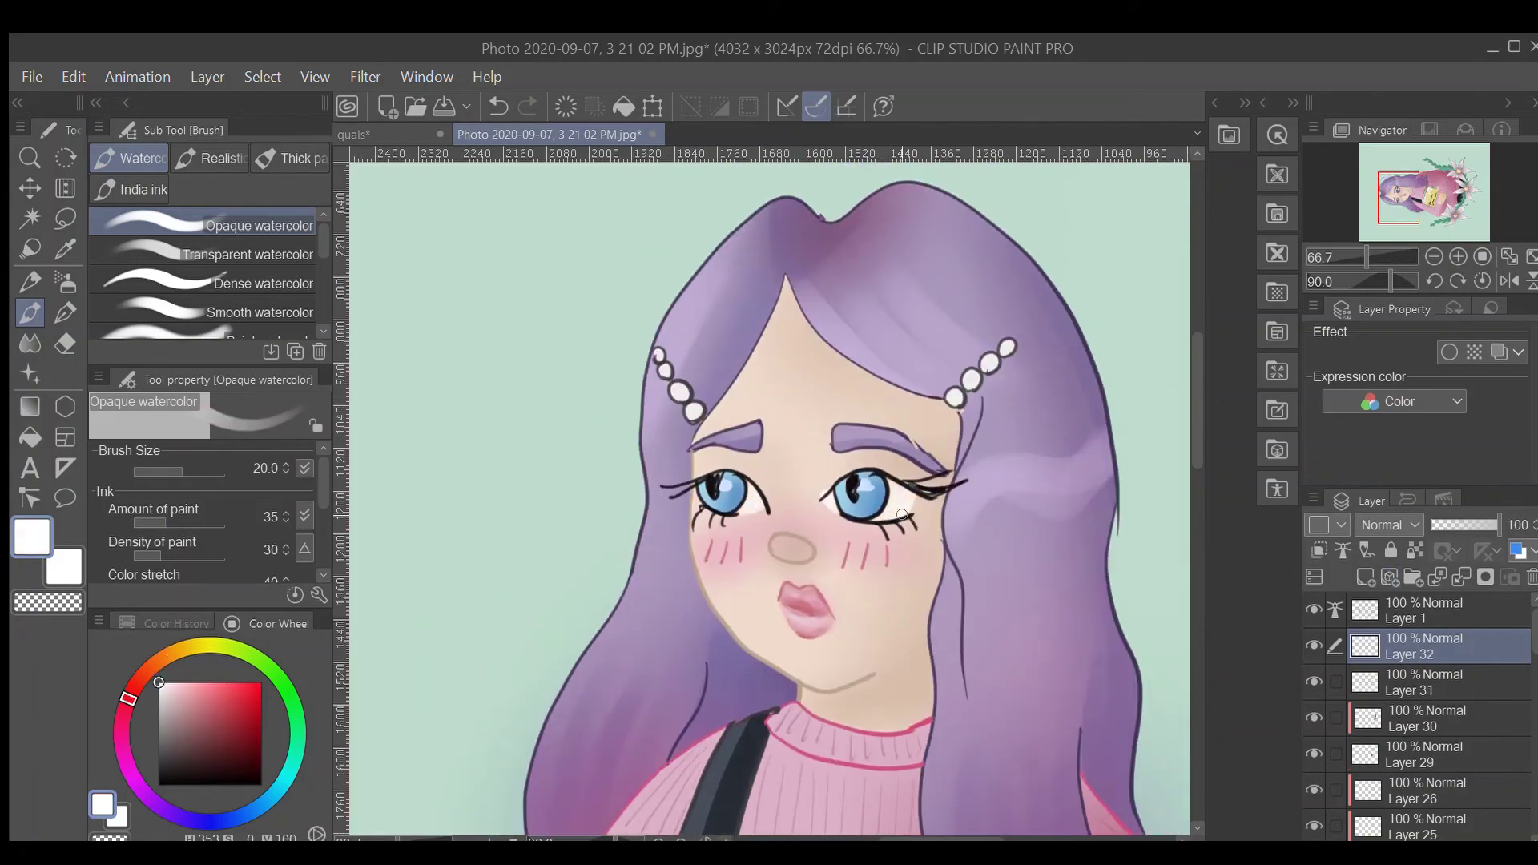
key(e)
- Shade the upper eyelids and eye whites on a new layer with greyish mauve at size 10 and a darker grey at size 16.8
click(1359, 593)
key(b)
scroll(876, 530, up, 1)
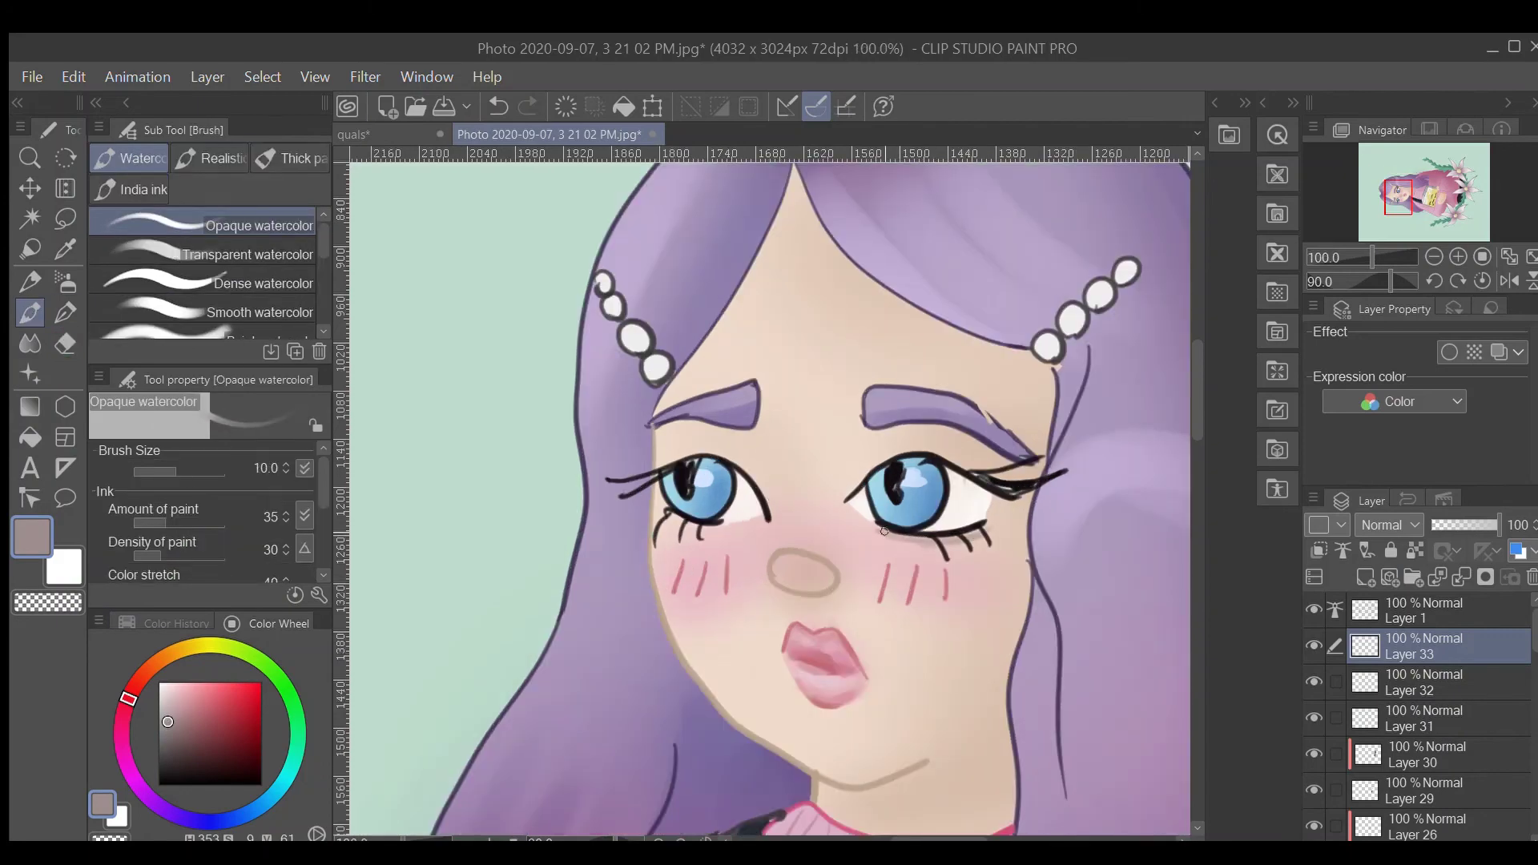
key(e)
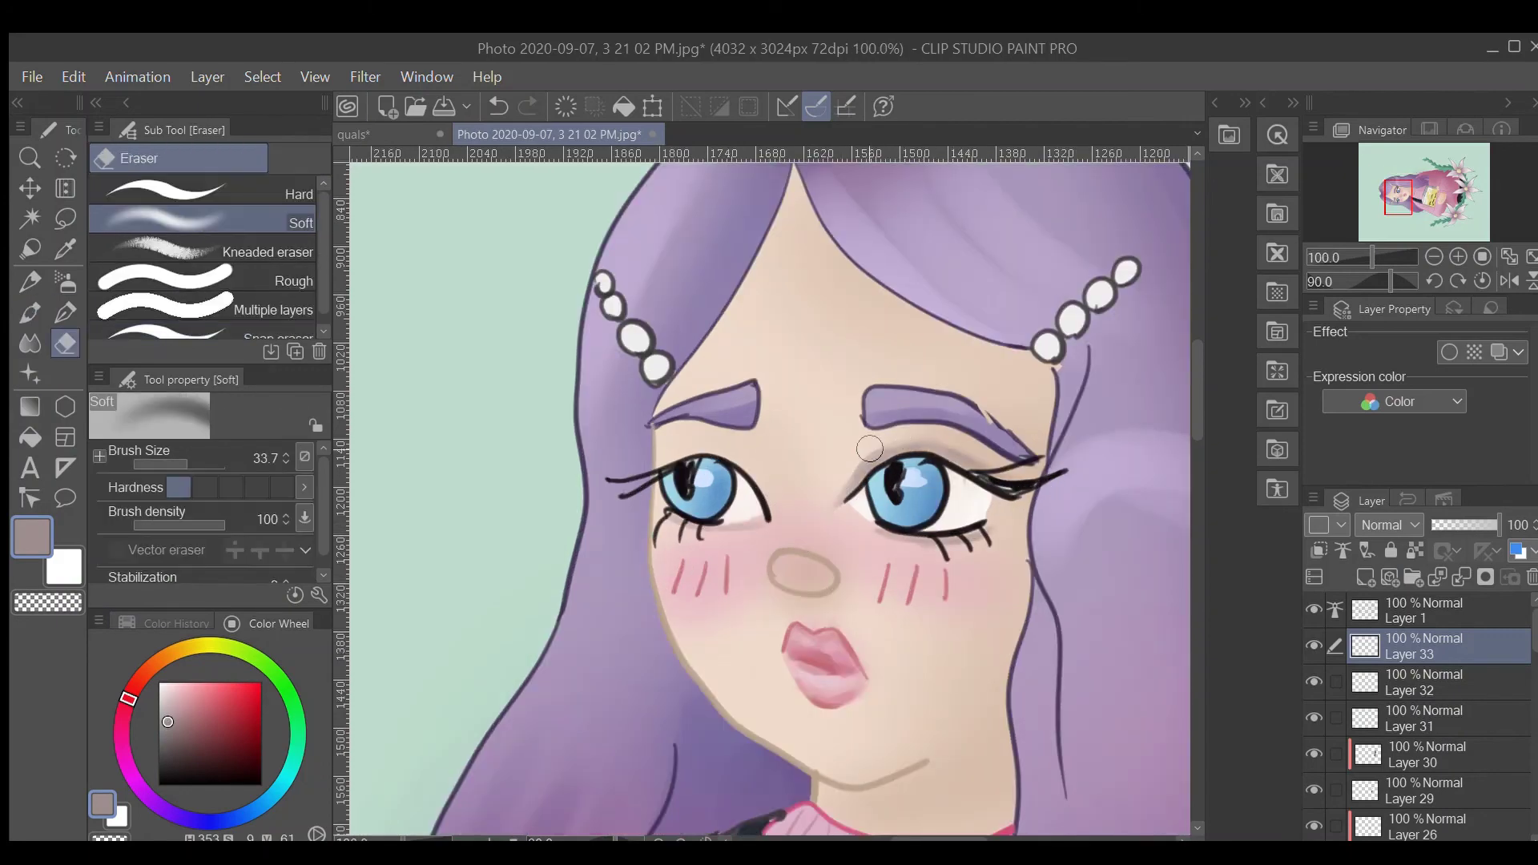
key(b)
alt+click(724, 481)
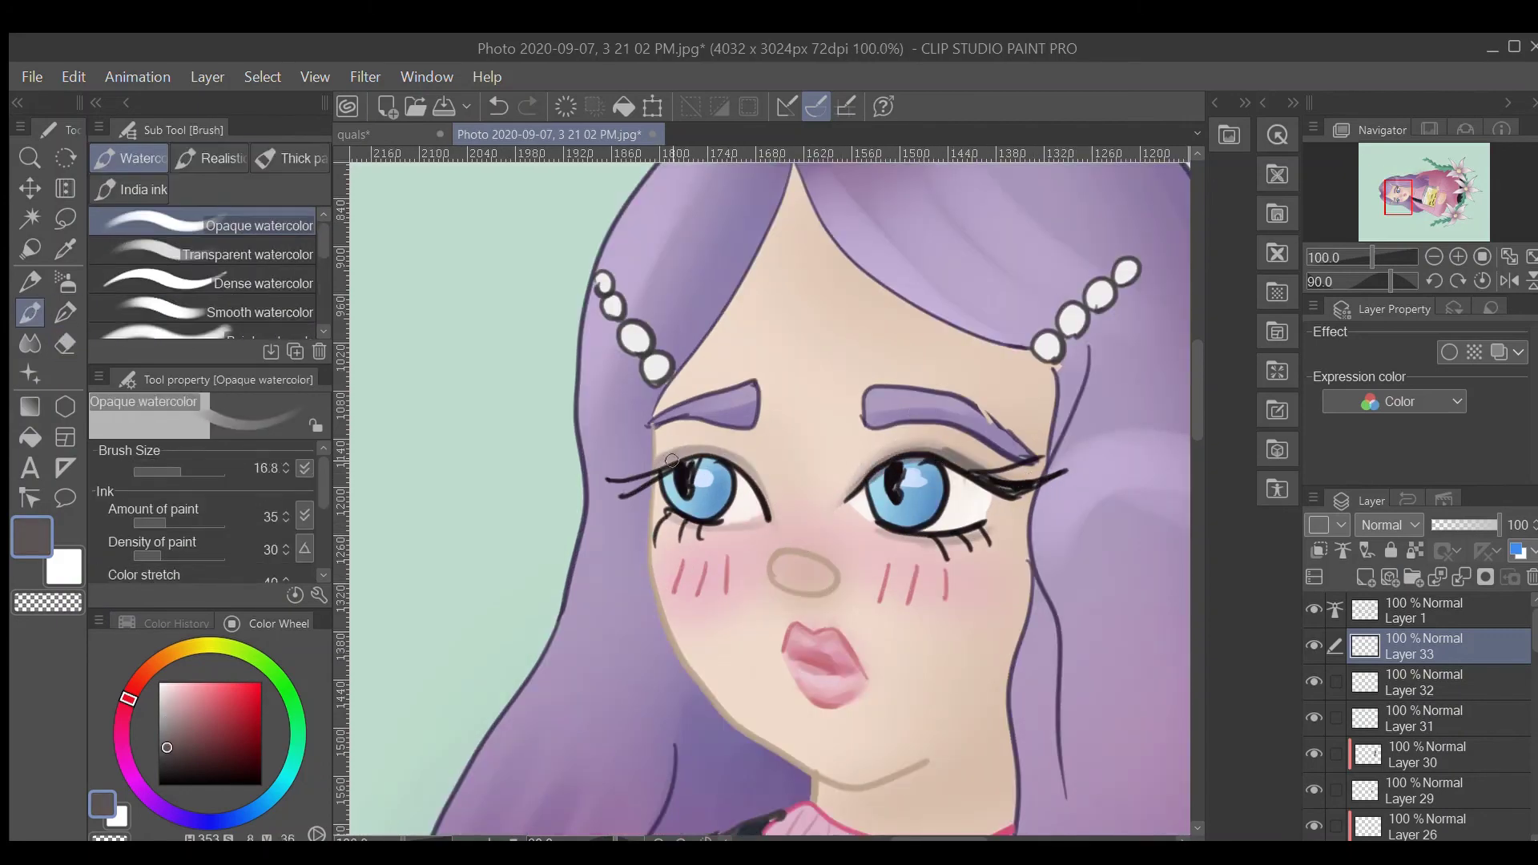
drag(671, 461, 765, 512)
drag(665, 519, 752, 524)
scroll(769, 481, down, 5)
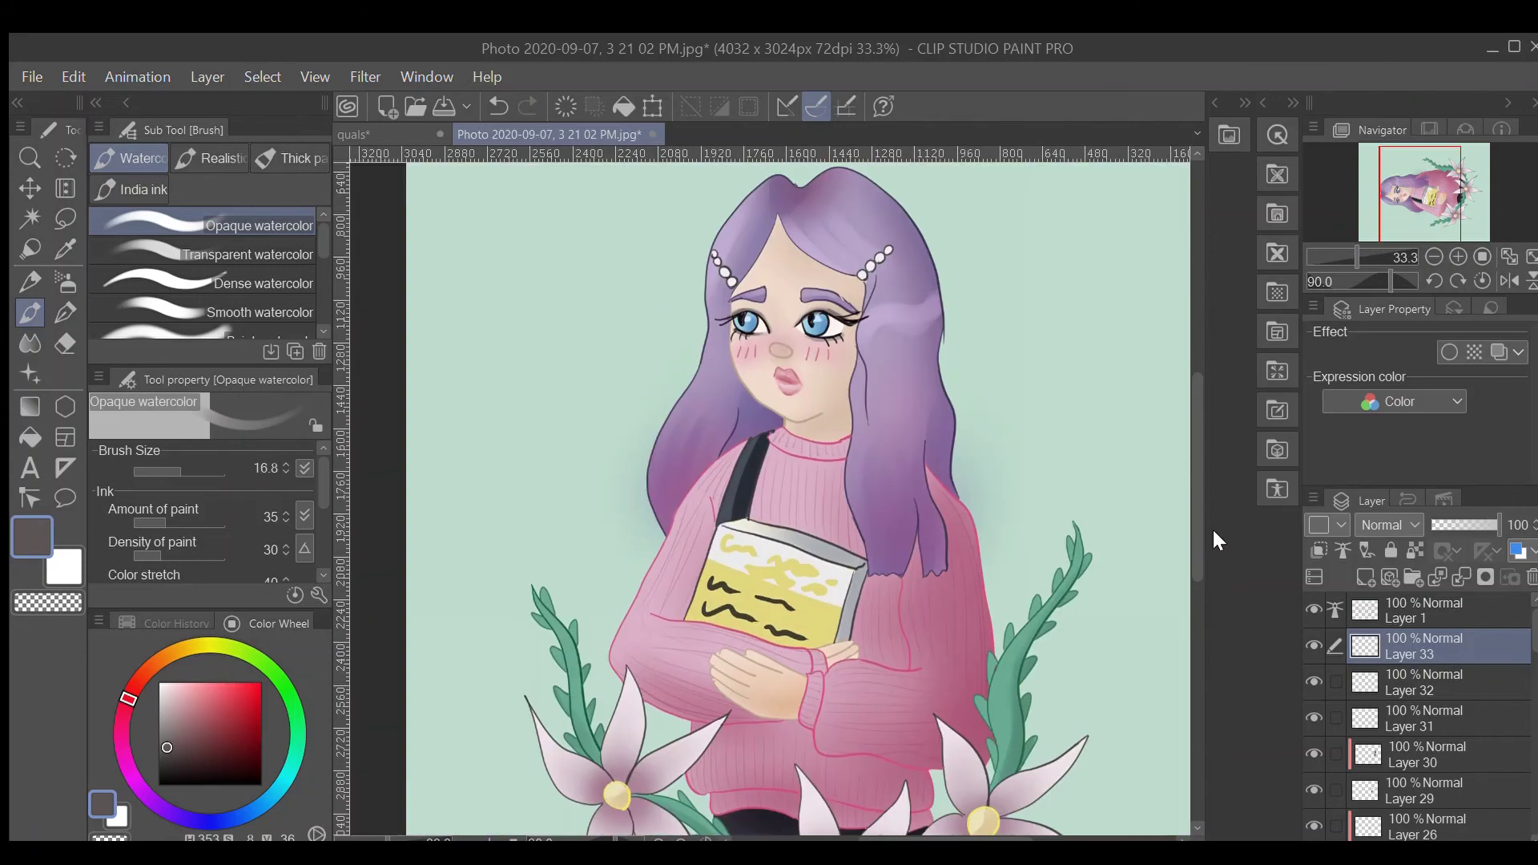
- Shade the nose on Layer 33 with a muted brown, covering its outline with the Opaque watercolor brush at size 16.8
scroll(769, 481, up, 3)
drag(793, 257, 793, 429)
alt+click(793, 428)
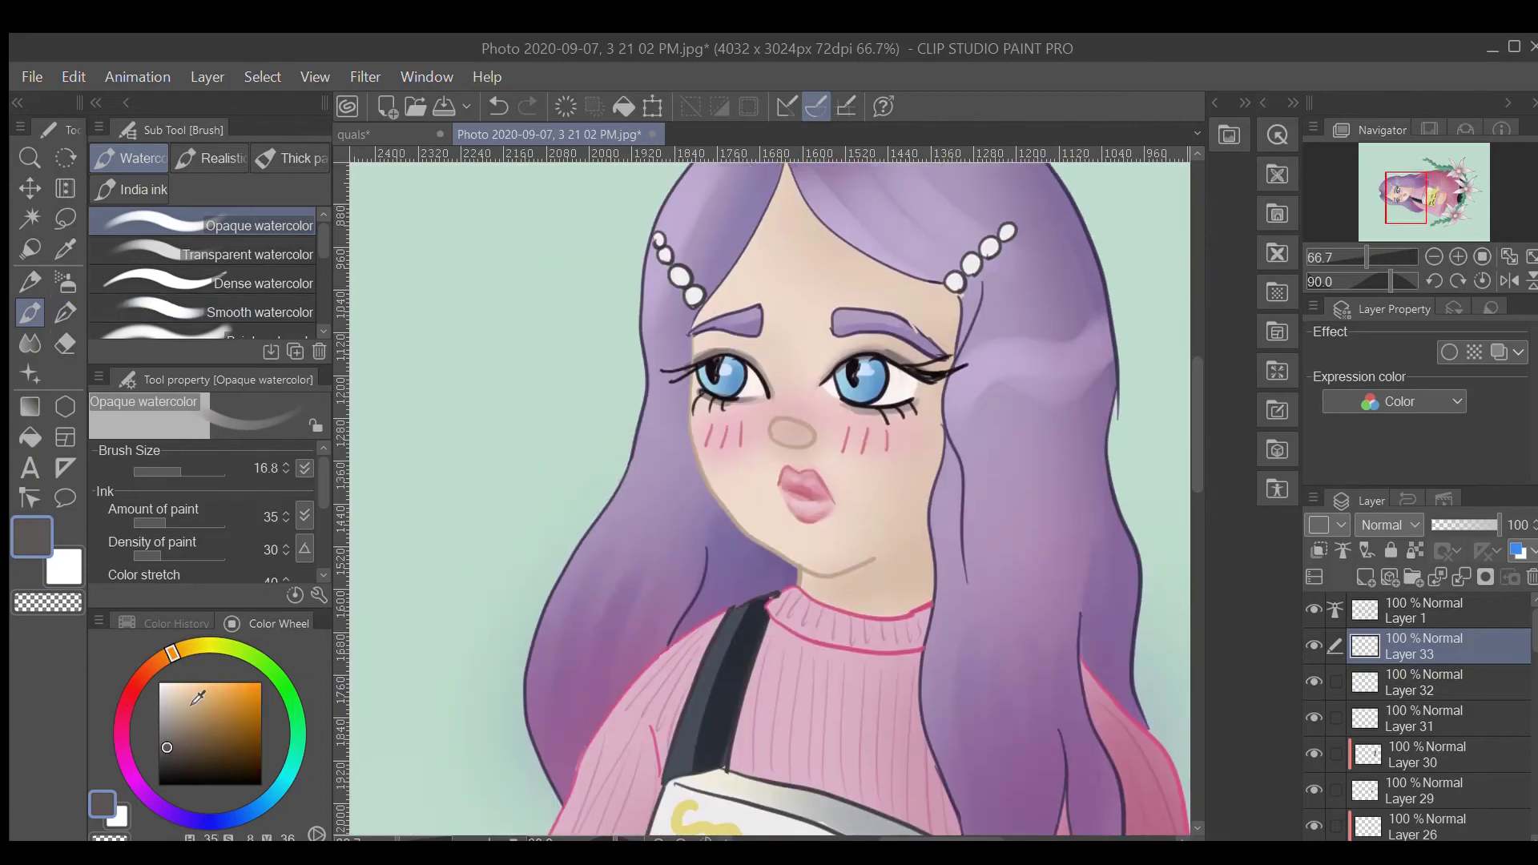
click(65, 282)
key(b)
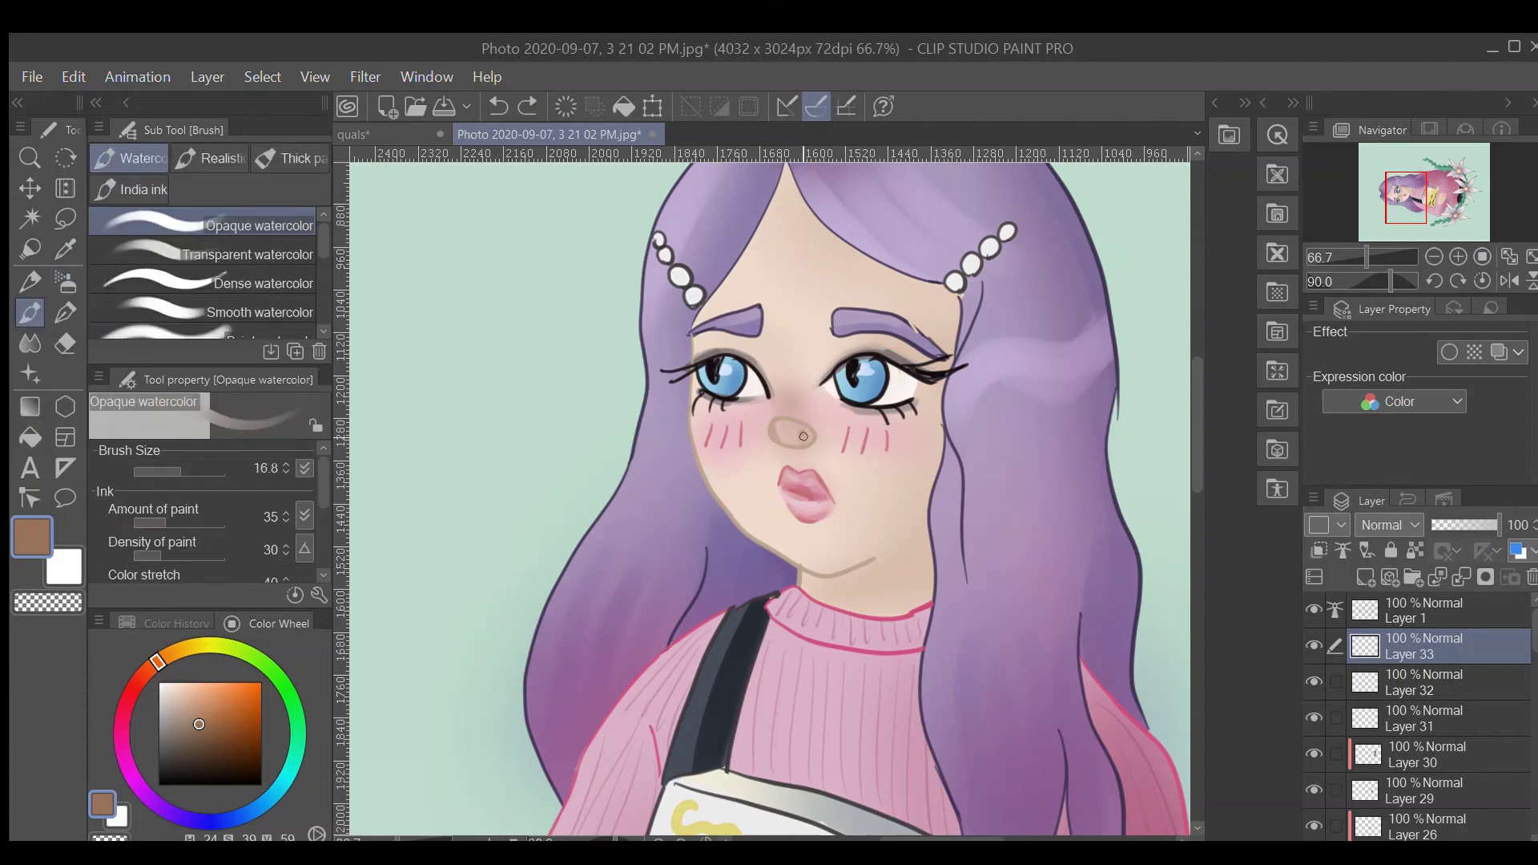
key(e)
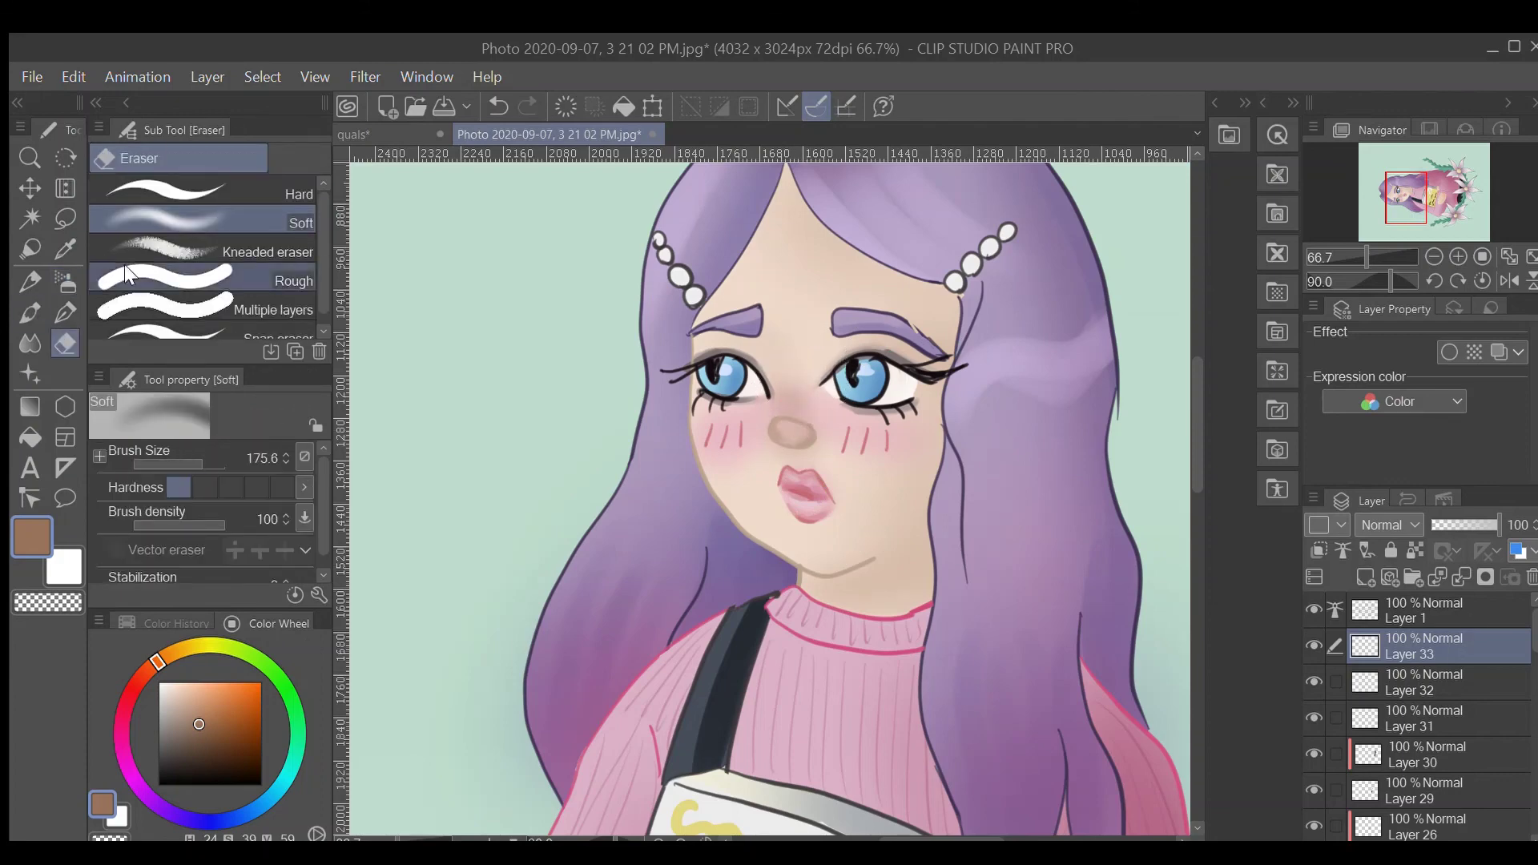
- Darken the lower lash lines on Layer 33 with near-black, using the soft airbrush at size 11.9
key(b)
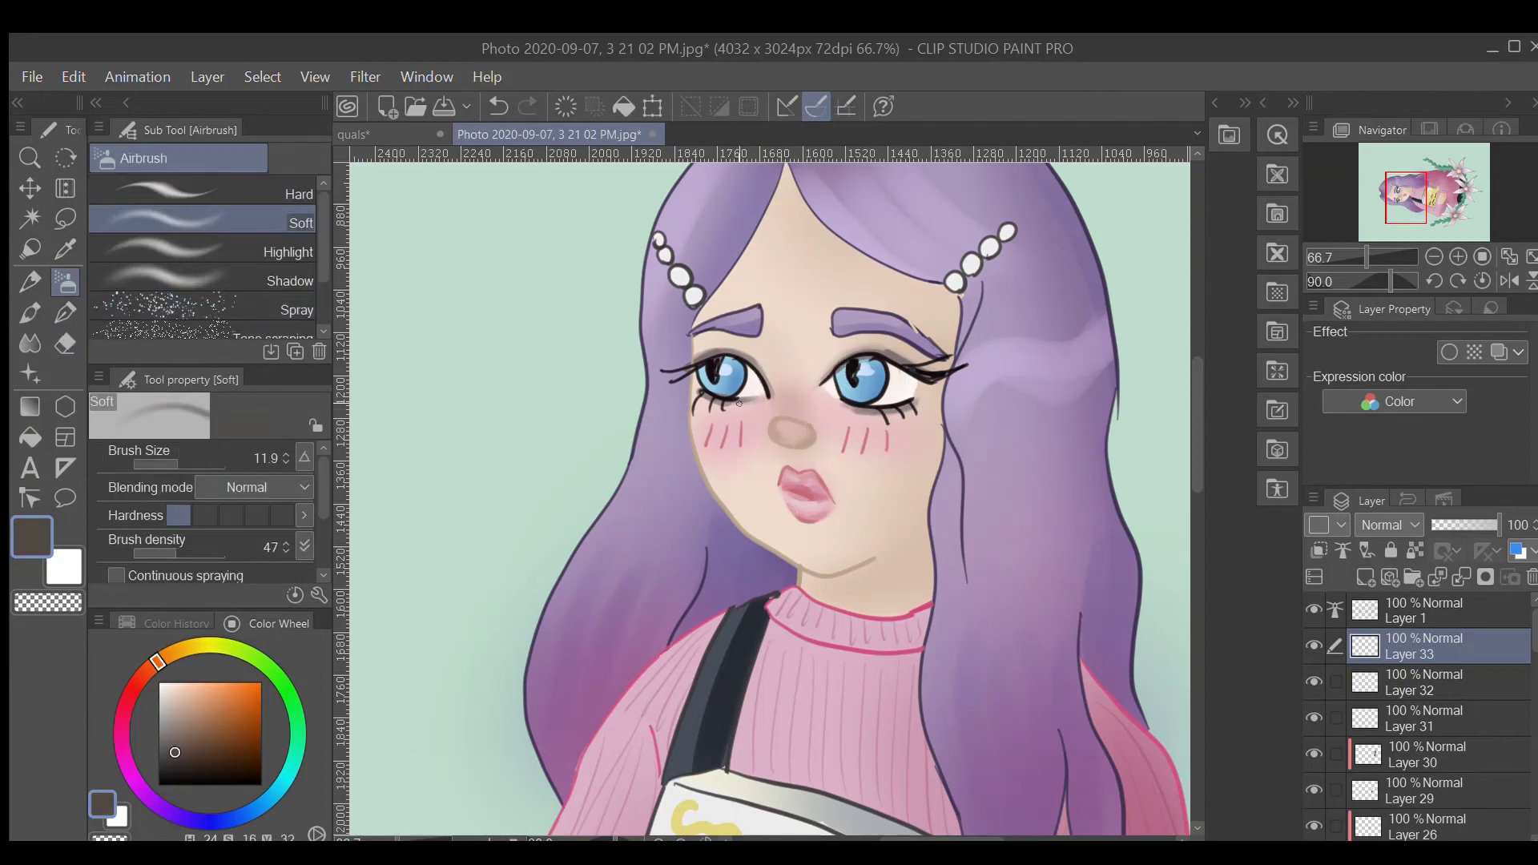
alt+click(738, 403)
drag(704, 401, 719, 404)
scroll(769, 398, down, 2)
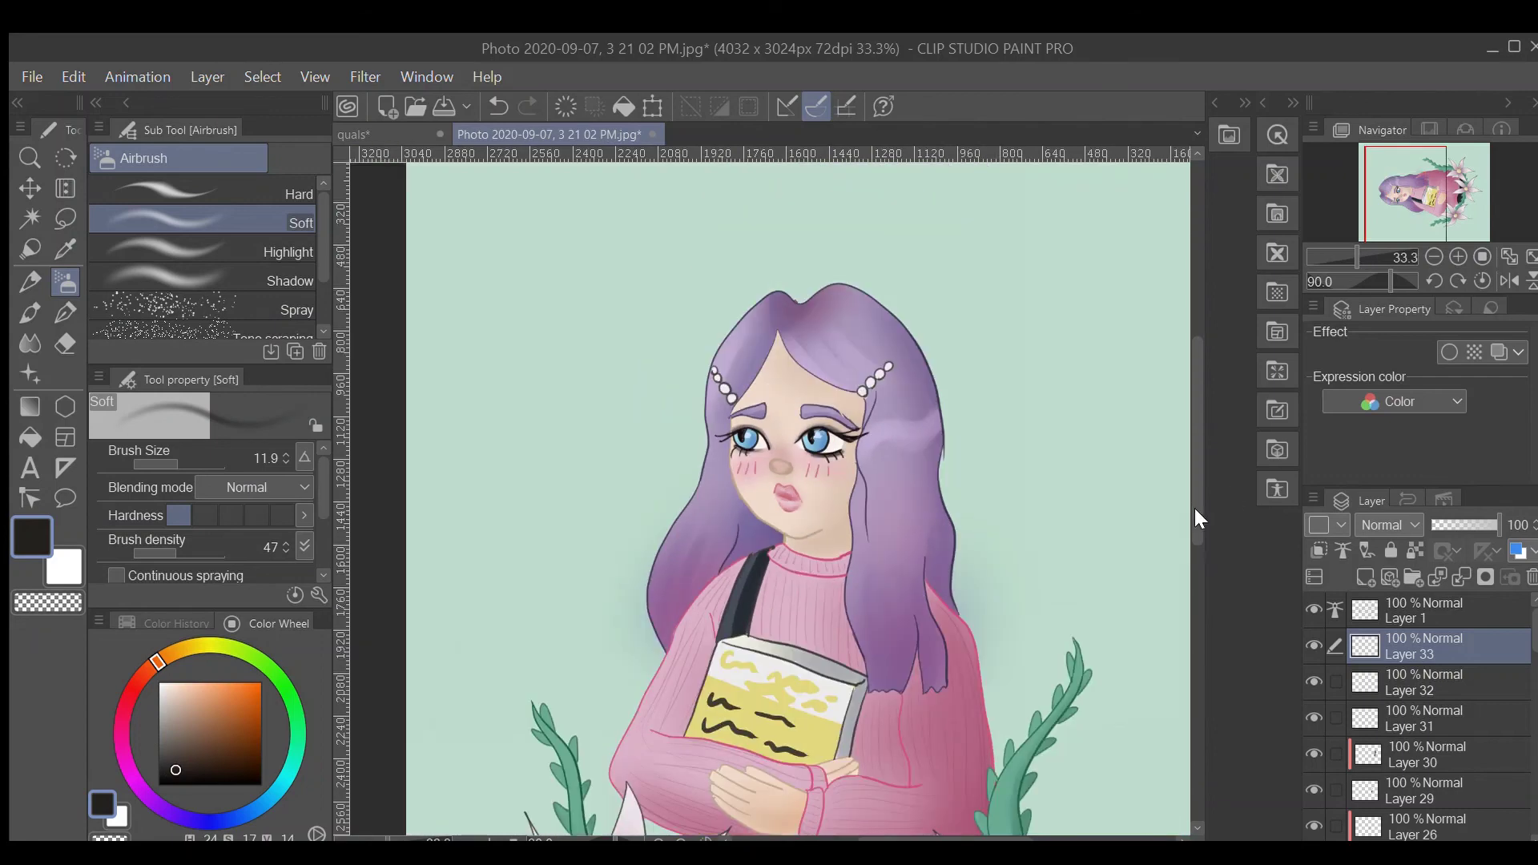
- Touch up the facial line art on Layer 1 with the soft eraser at size 26
drag(1194, 508, 1191, 569)
key(alt+bracketright)
key(e)
ctrl+alt+drag(766, 329, 810, 294)
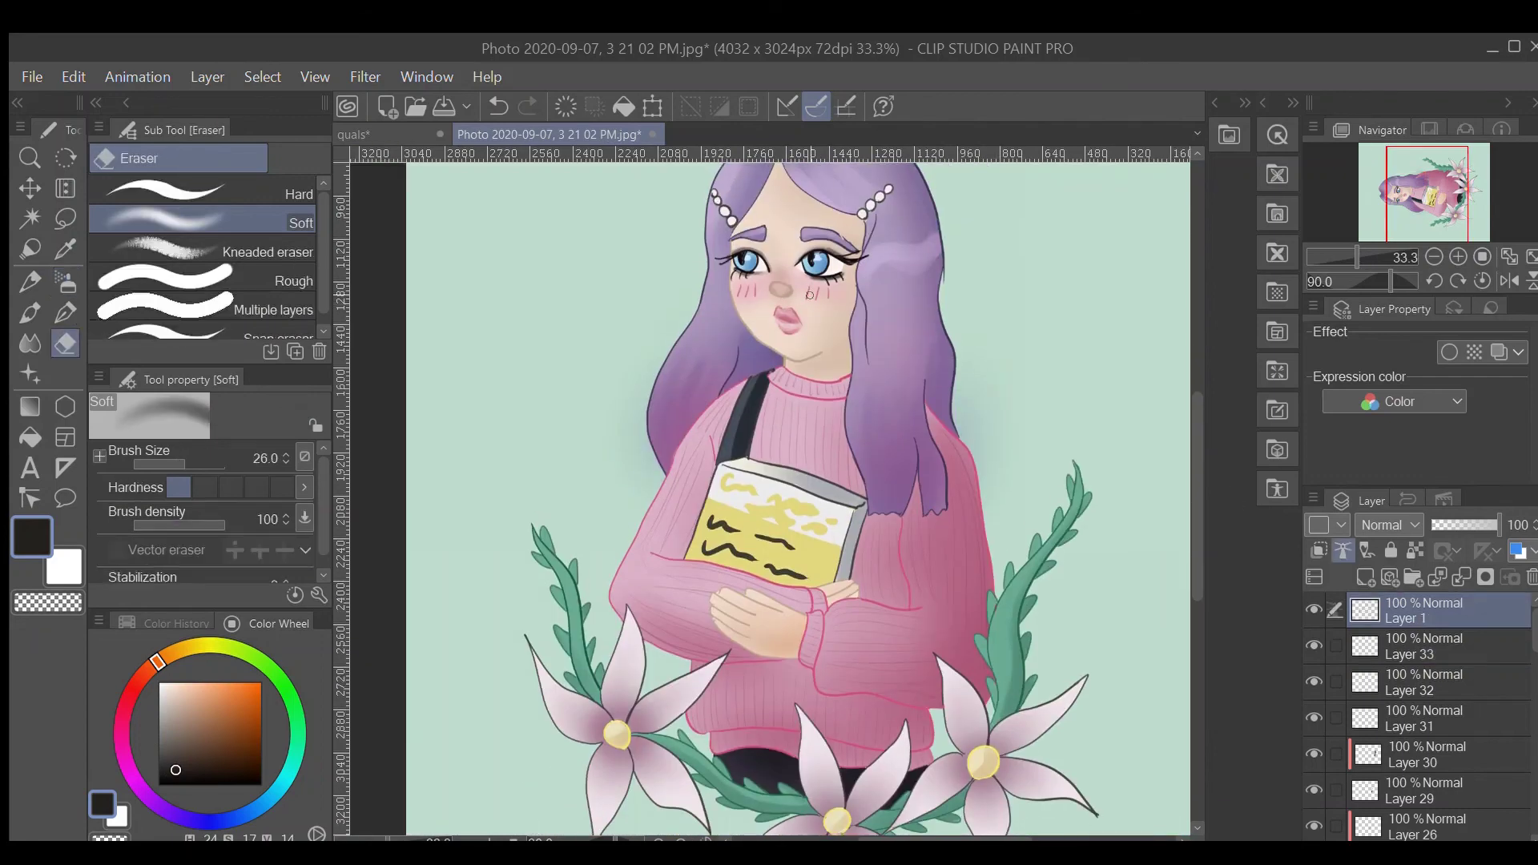
- Draw small pale pink star sparkles across the hair on a new layer below Layer 1, using the G-pen at size 47.7
key(ctrl+minus)
key(ctrl+shift+n)
key(p)
alt+click(883, 358)
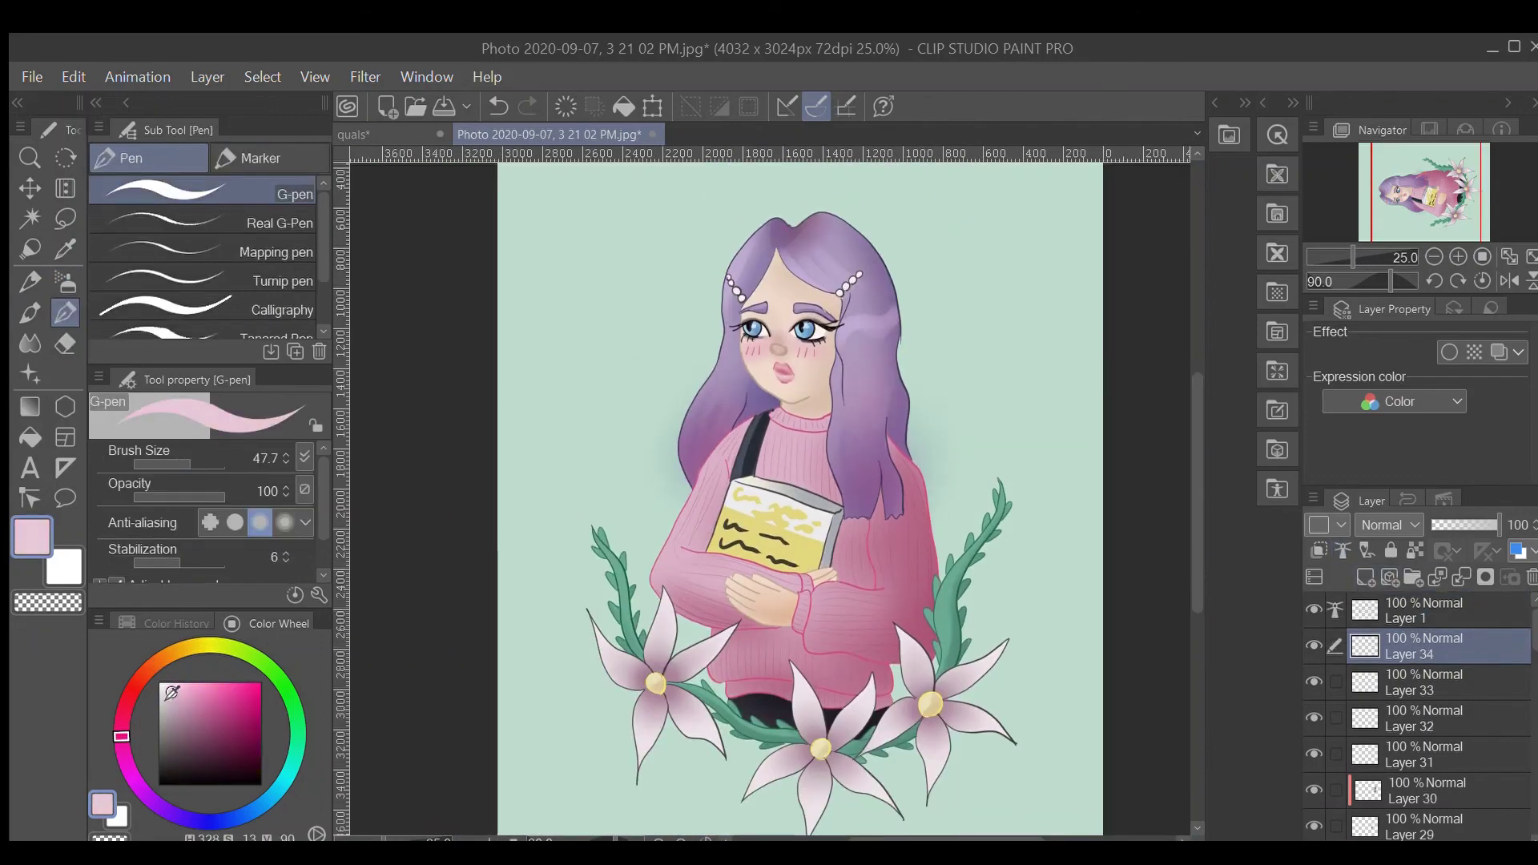
click(849, 426)
click(711, 410)
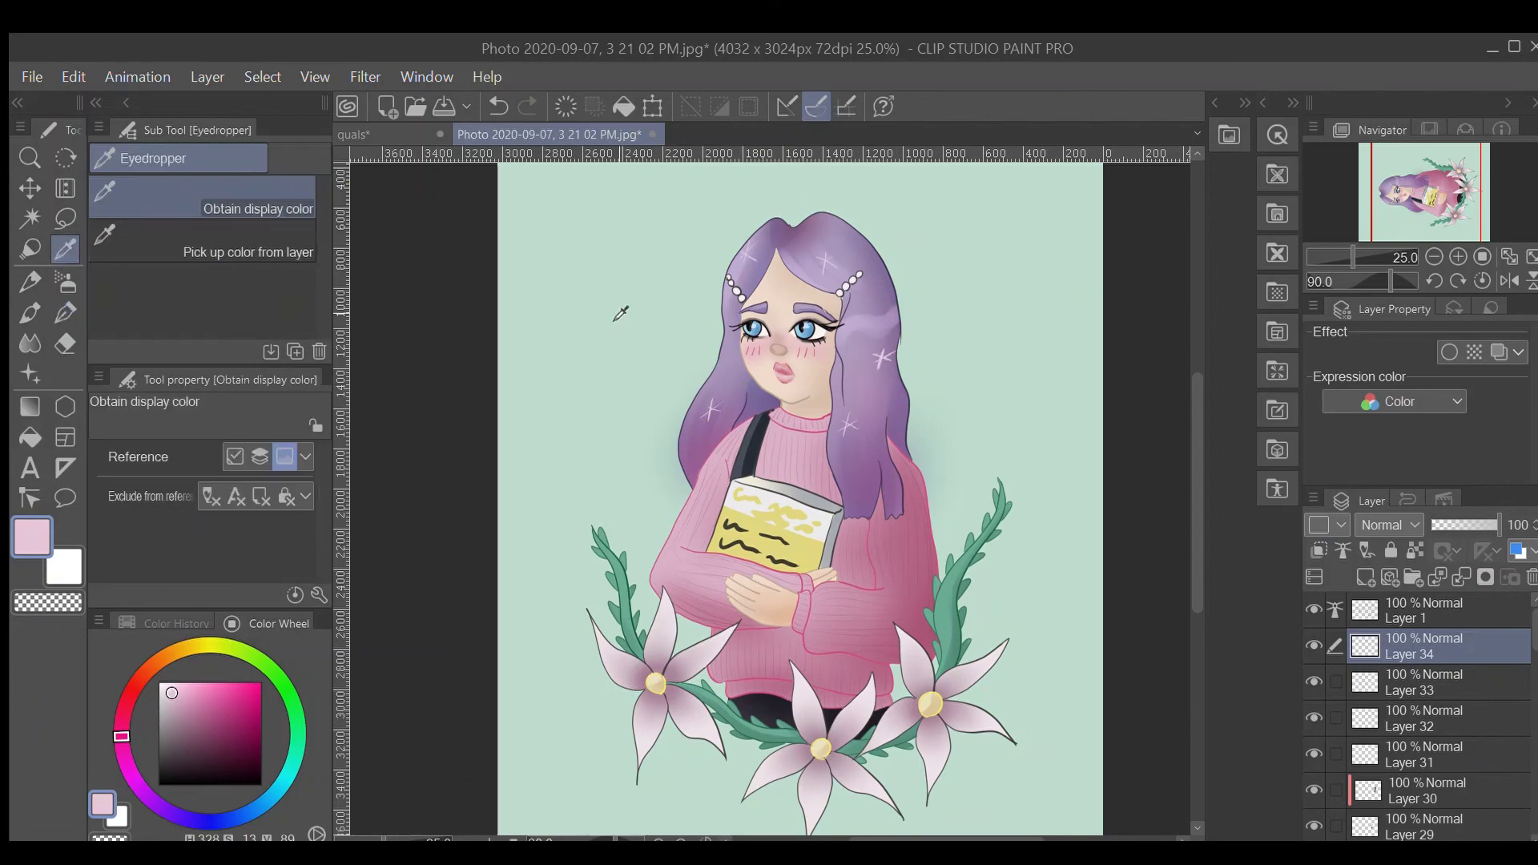
- Start a background pattern of muted green heart and cat-head outlines beside the girl on a new layer above the background, using the G-pen
alt+click(621, 313)
ctrl+shift+click(621, 312)
click(1364, 578)
drag(917, 385, 913, 421)
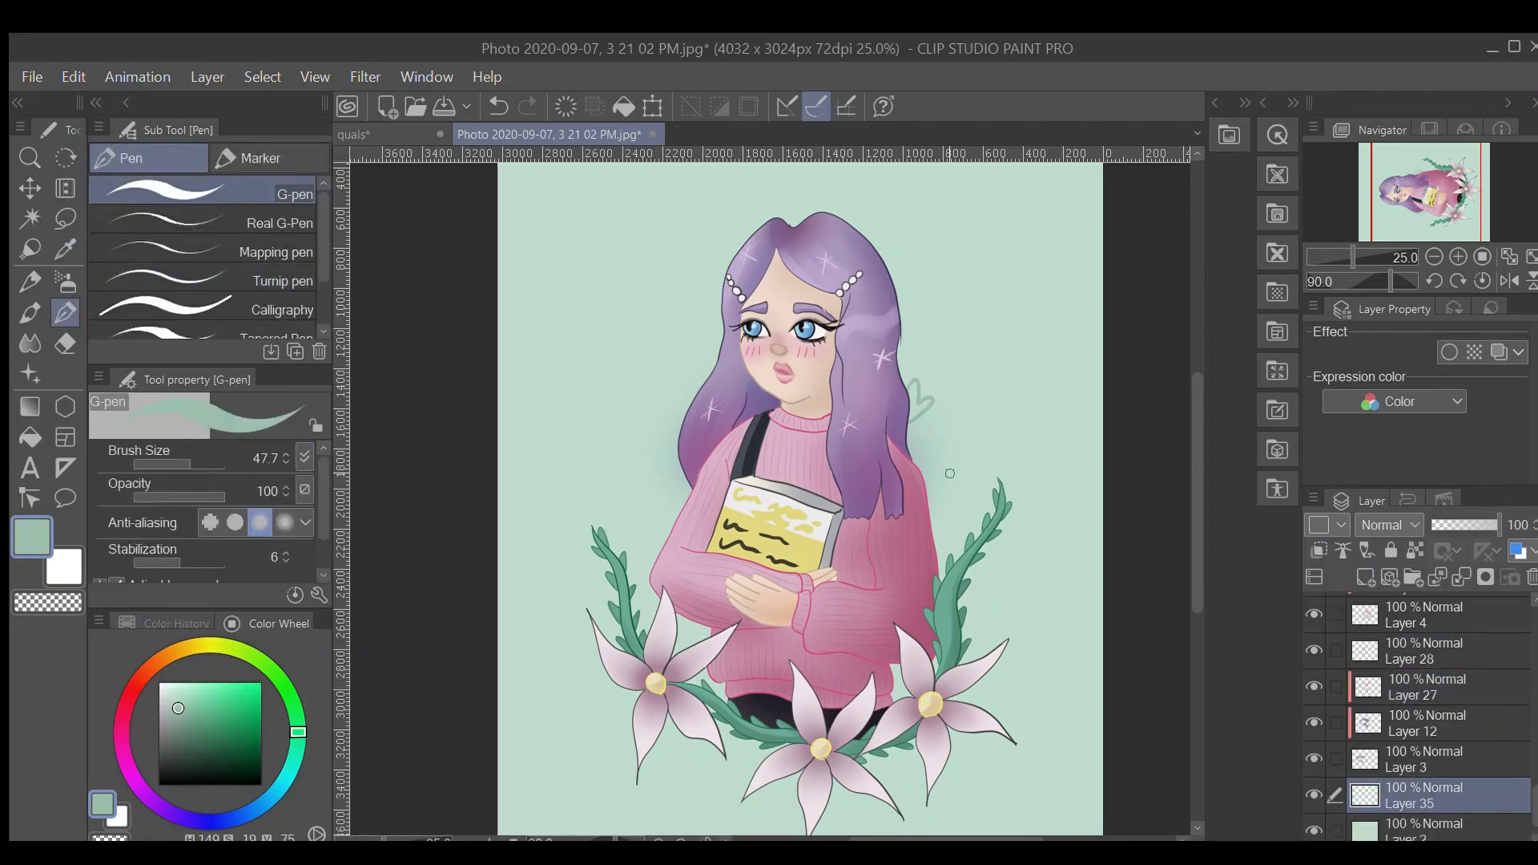
drag(955, 359, 993, 367)
drag(646, 452, 679, 458)
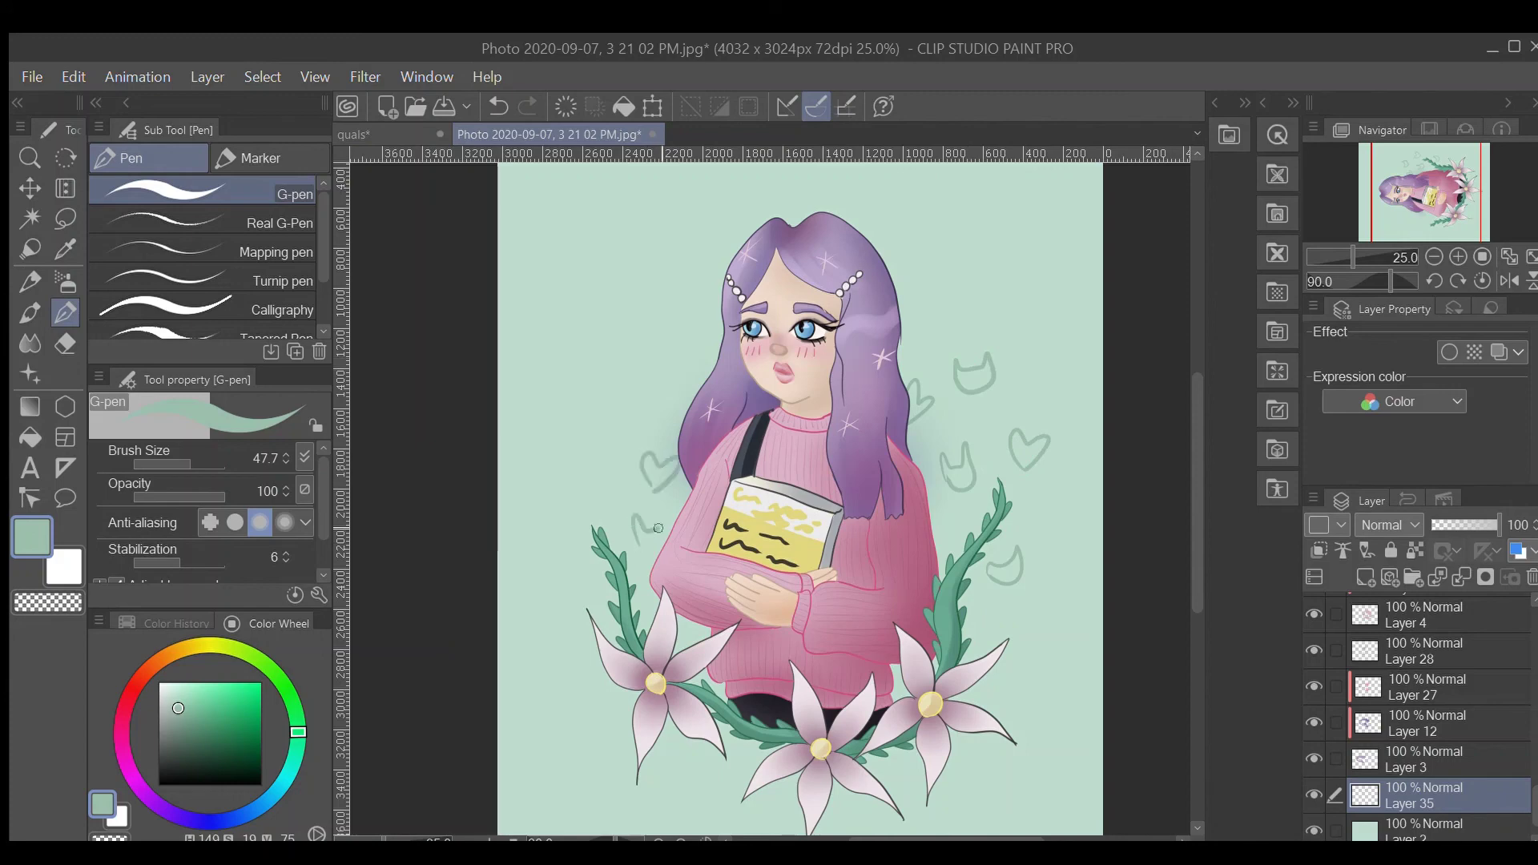
- Extend the background pattern down both sides of the girl with muted green stars, hearts, crescents and bunny-ear outlines
drag(641, 561, 675, 509)
mouse_move(611, 450)
mouse_down()
mouse_move(574, 474)
mouse_move(611, 483)
mouse_up()
drag(618, 364, 646, 378)
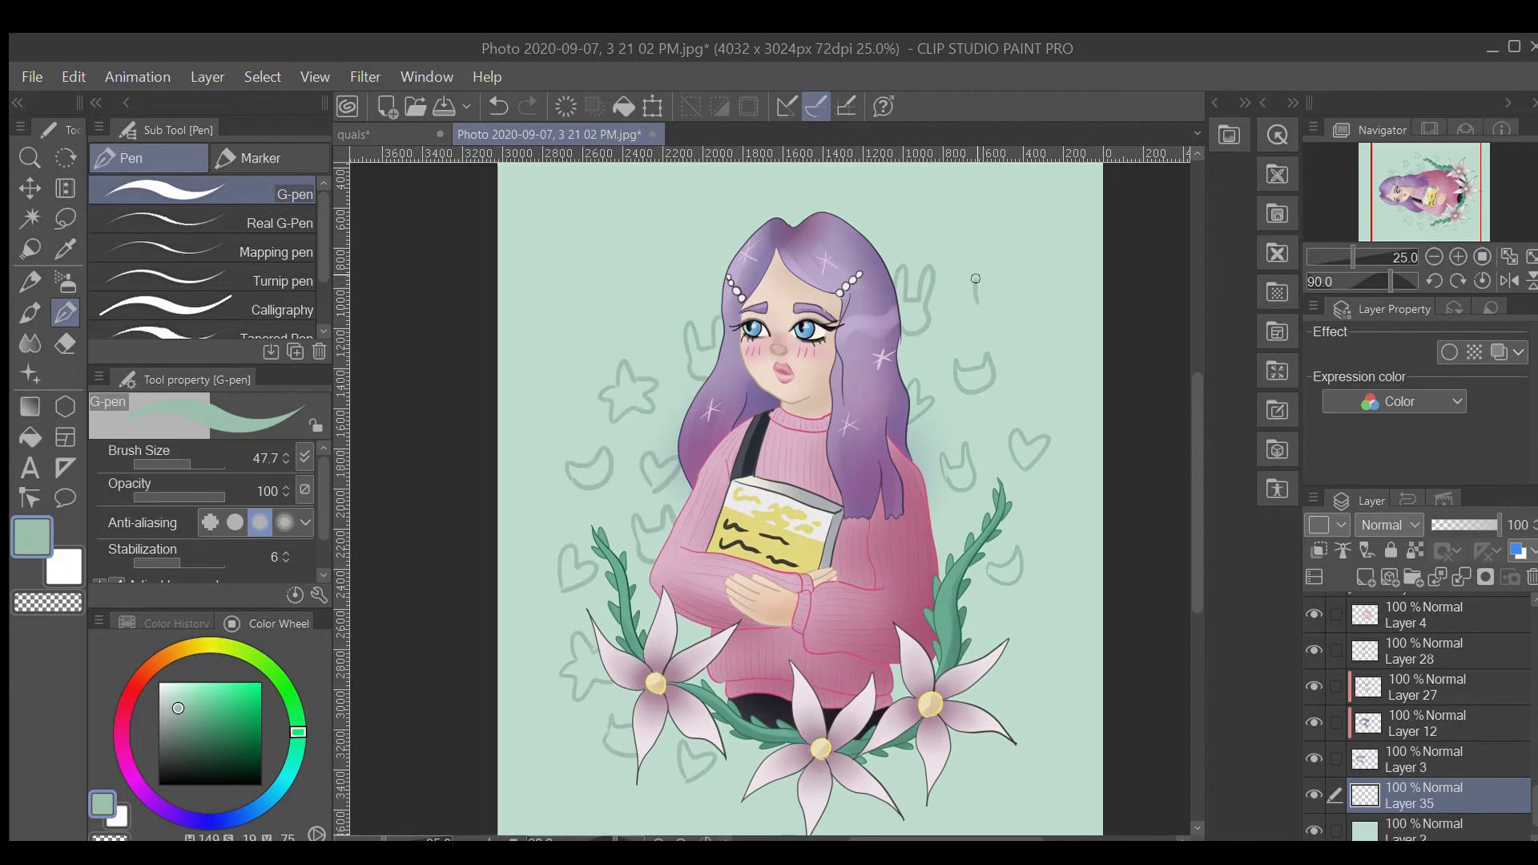
drag(975, 279, 998, 289)
drag(986, 654, 1018, 636)
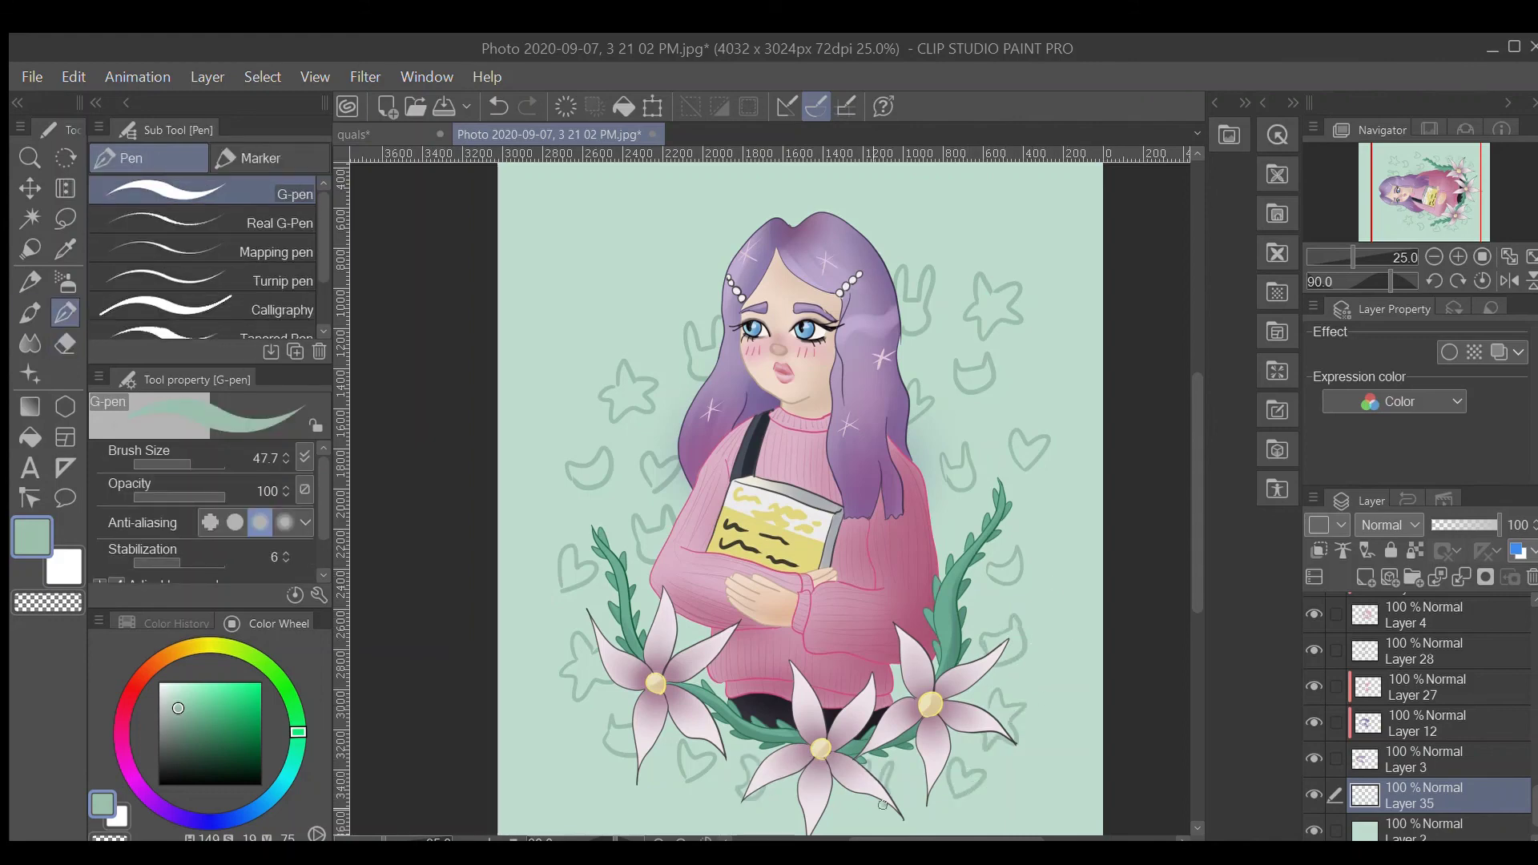
- Complete the background pattern around and above the head with moons, stars and hearts, and sign the artist's initials beneath the flowers
scroll(623, 321, up, 1)
drag(696, 264, 723, 242)
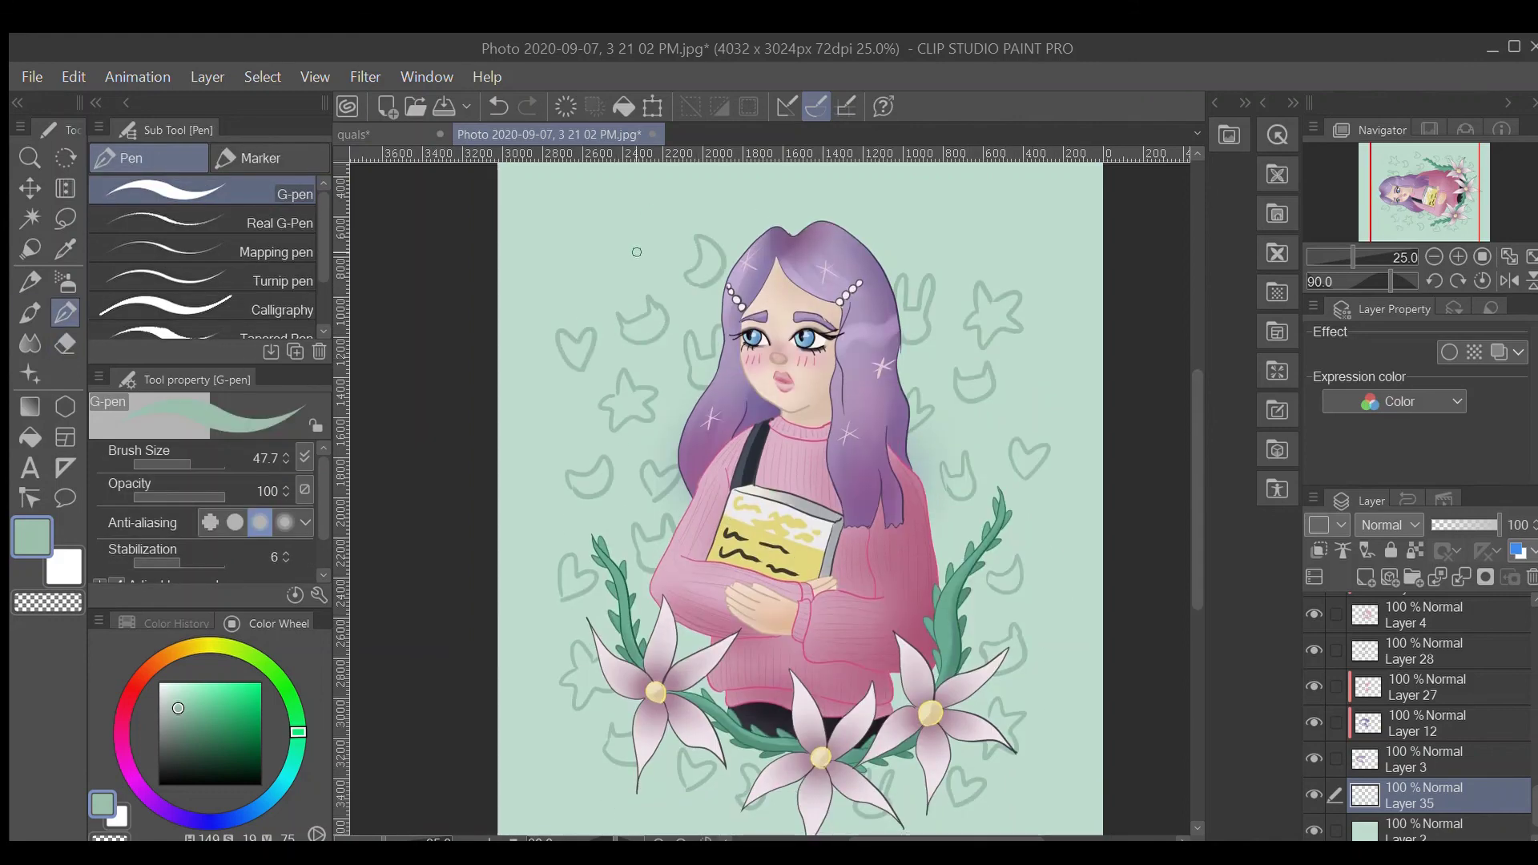
drag(592, 238, 634, 284)
scroll(635, 284, up, 3)
mouse_move(851, 284)
mouse_down()
mouse_move(885, 314)
mouse_move(877, 328)
mouse_up()
drag(755, 279, 881, 232)
scroll(1191, 394, down, 3)
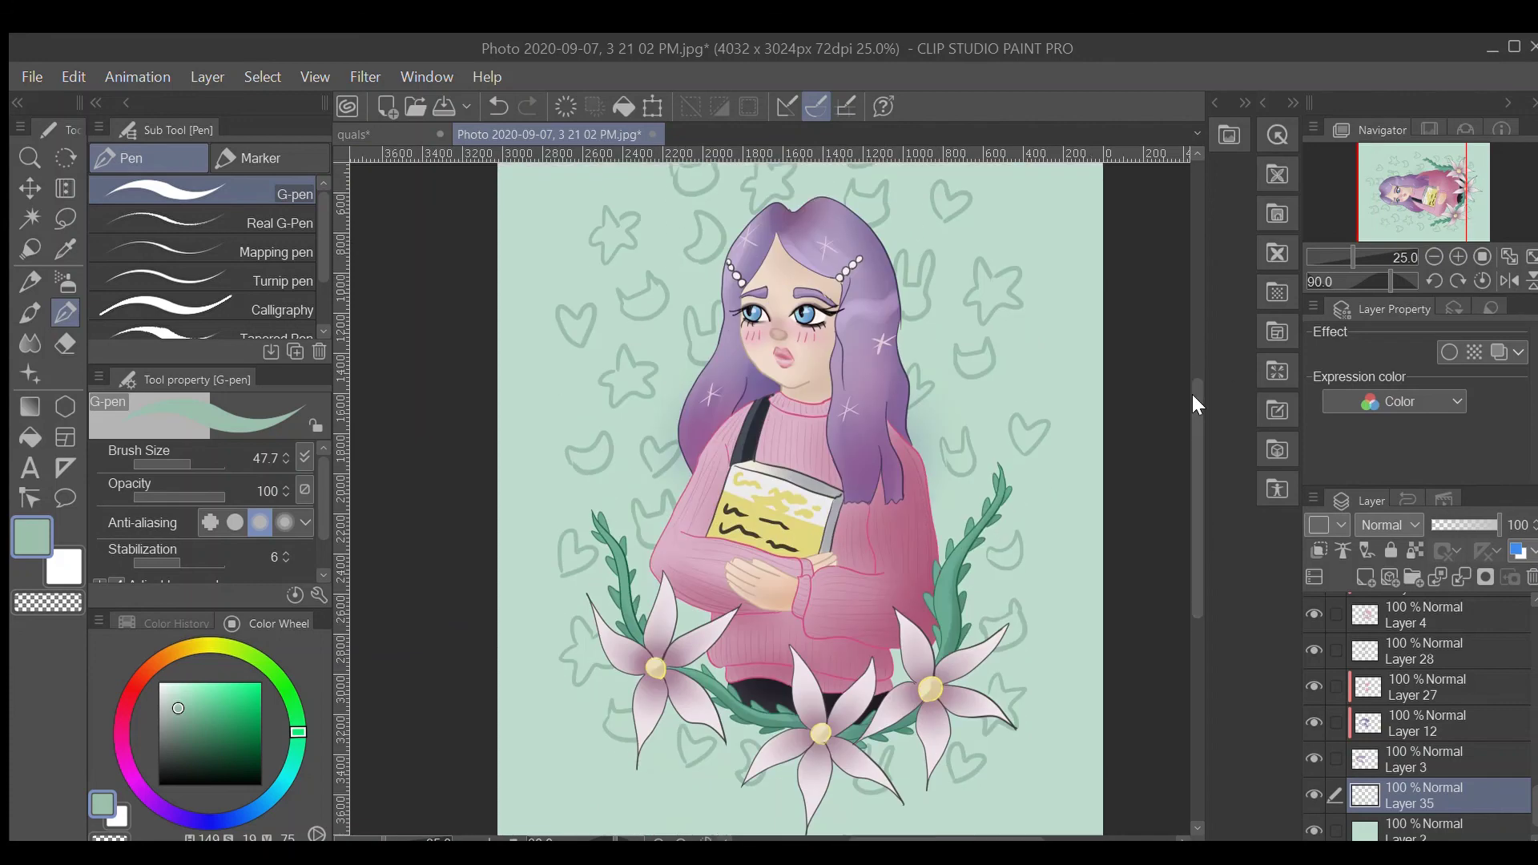
key(ctrl+0)
scroll(1190, 583, up, 1)
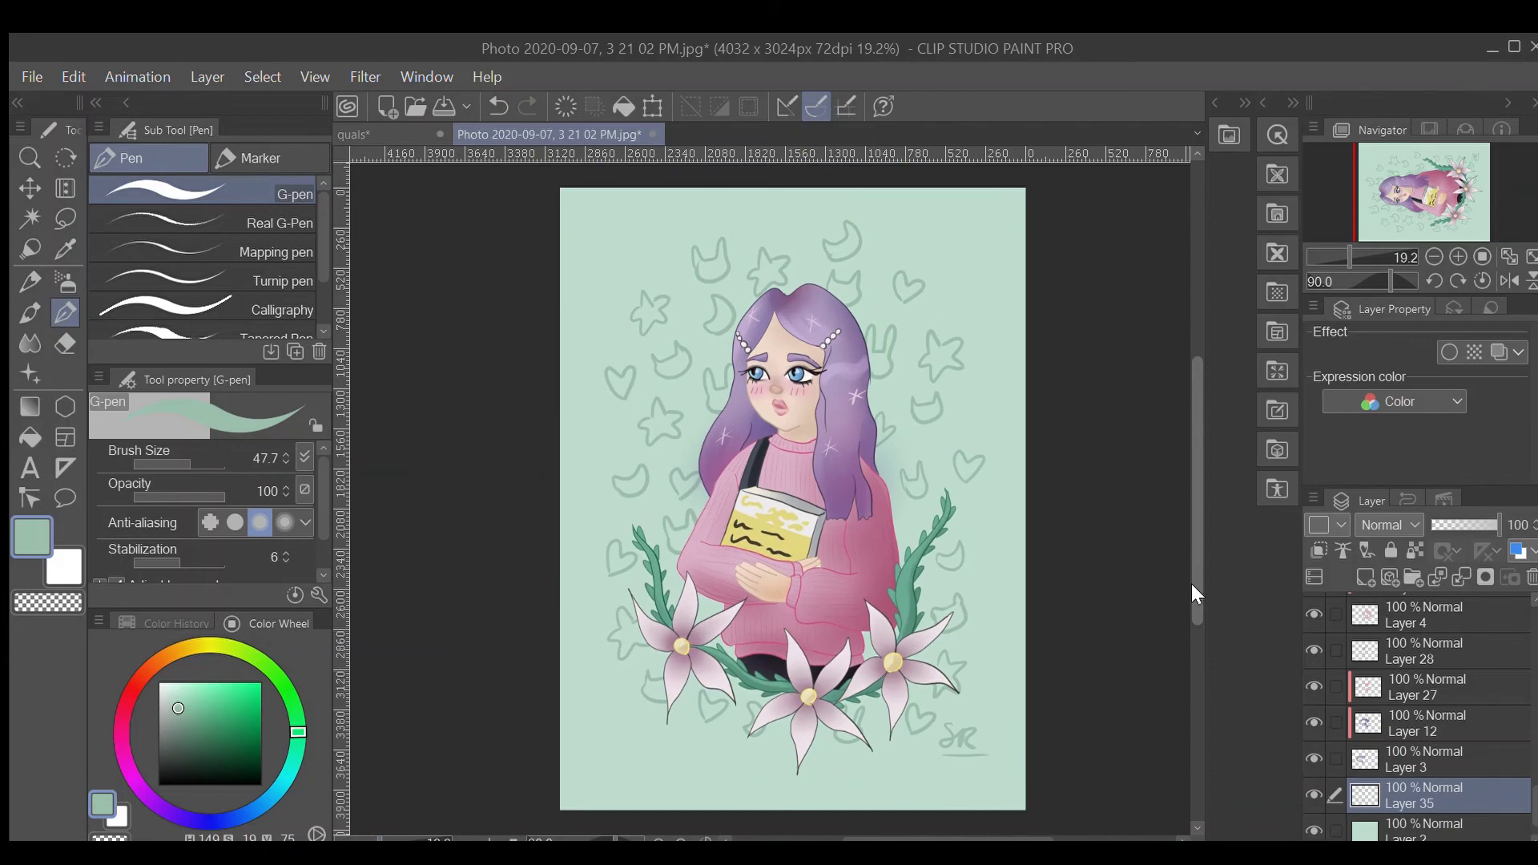